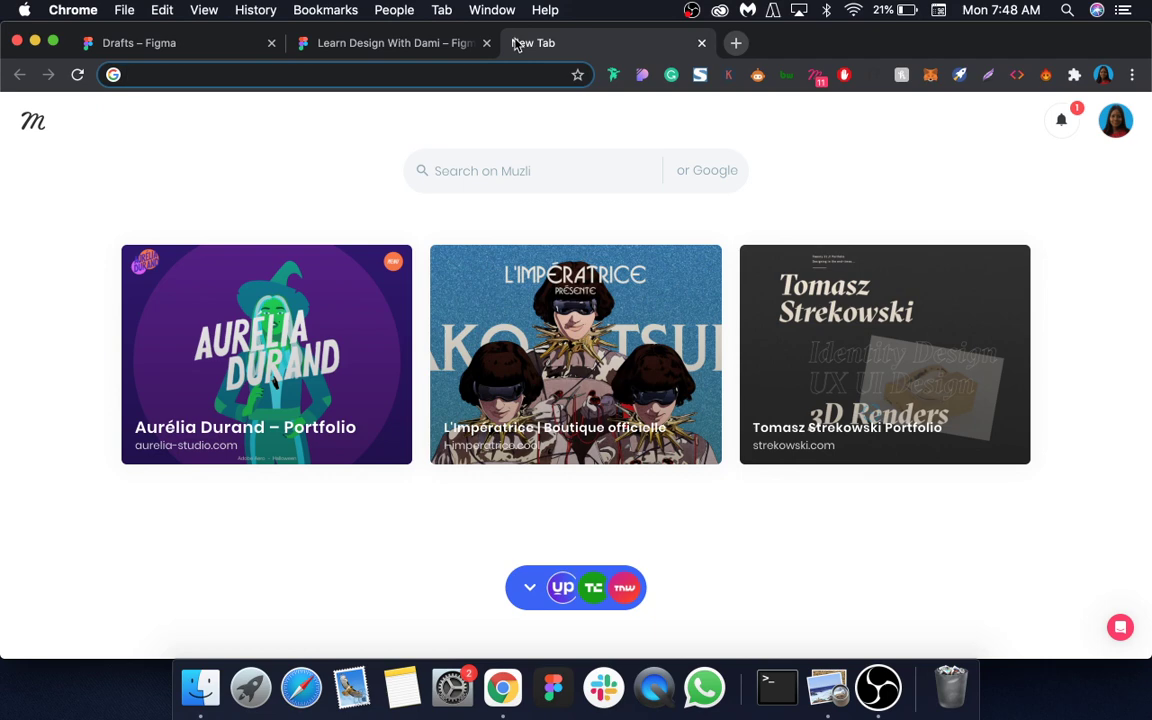
# Step: Go to the Google Forms home page by entering Forms in Chrome's address bar
pyautogui.write('F')
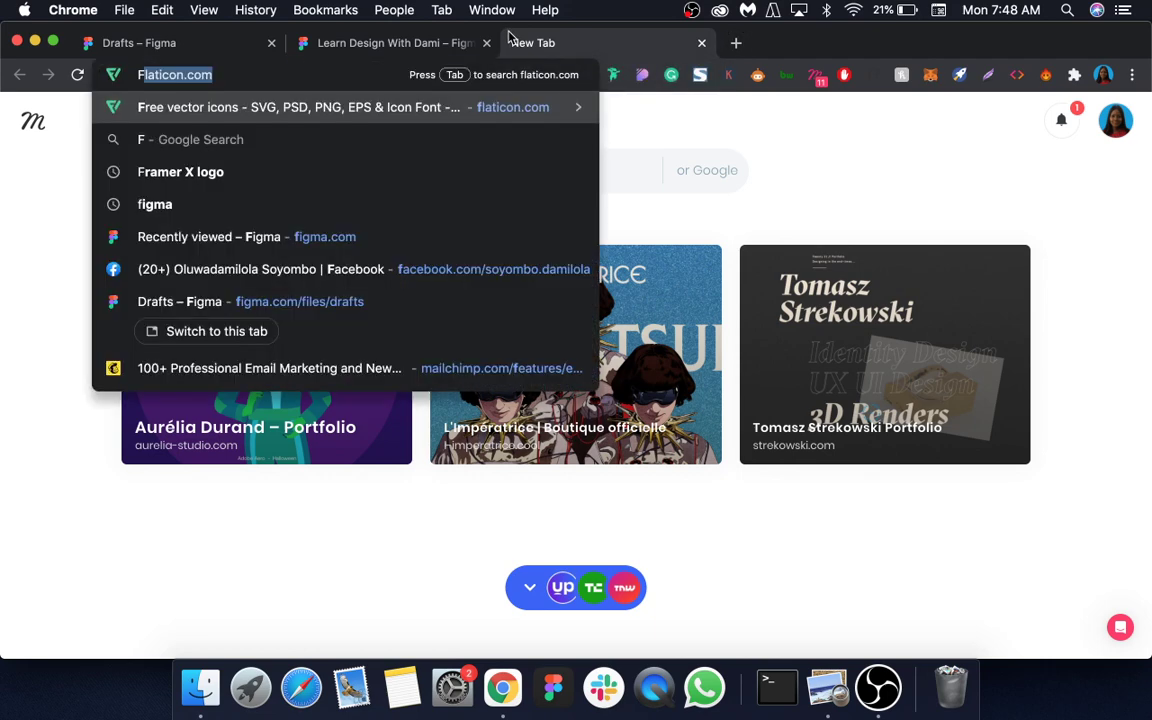
pyautogui.write('orms')
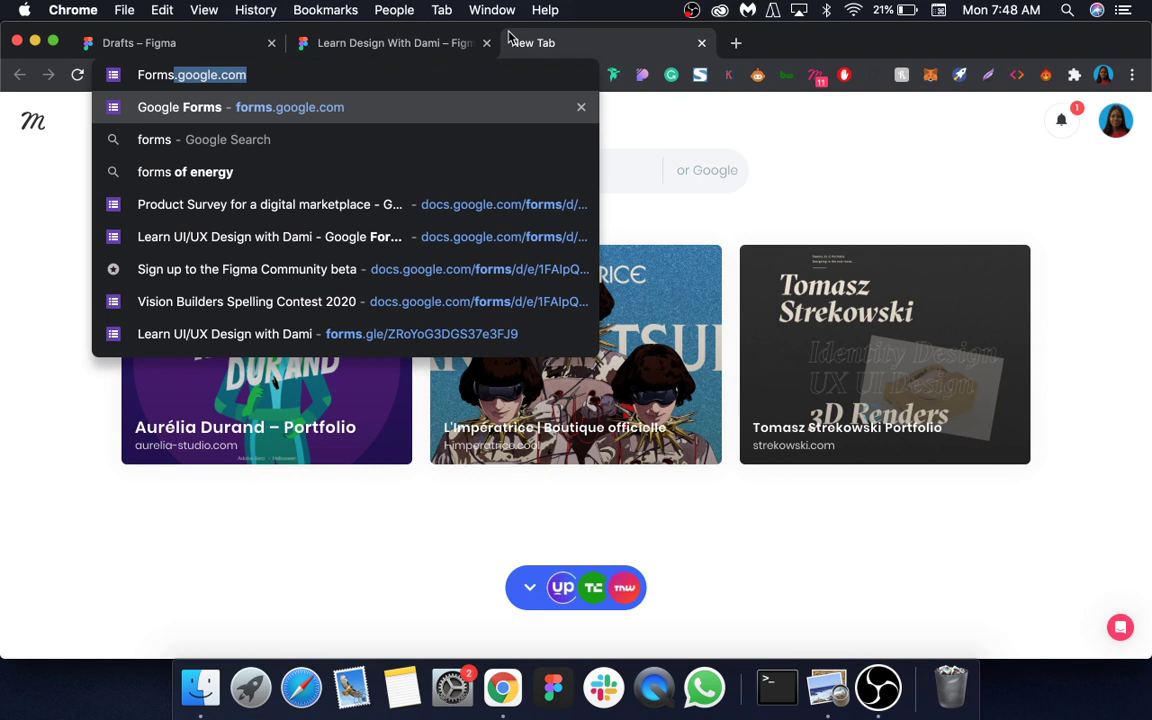
pyautogui.press('Return')
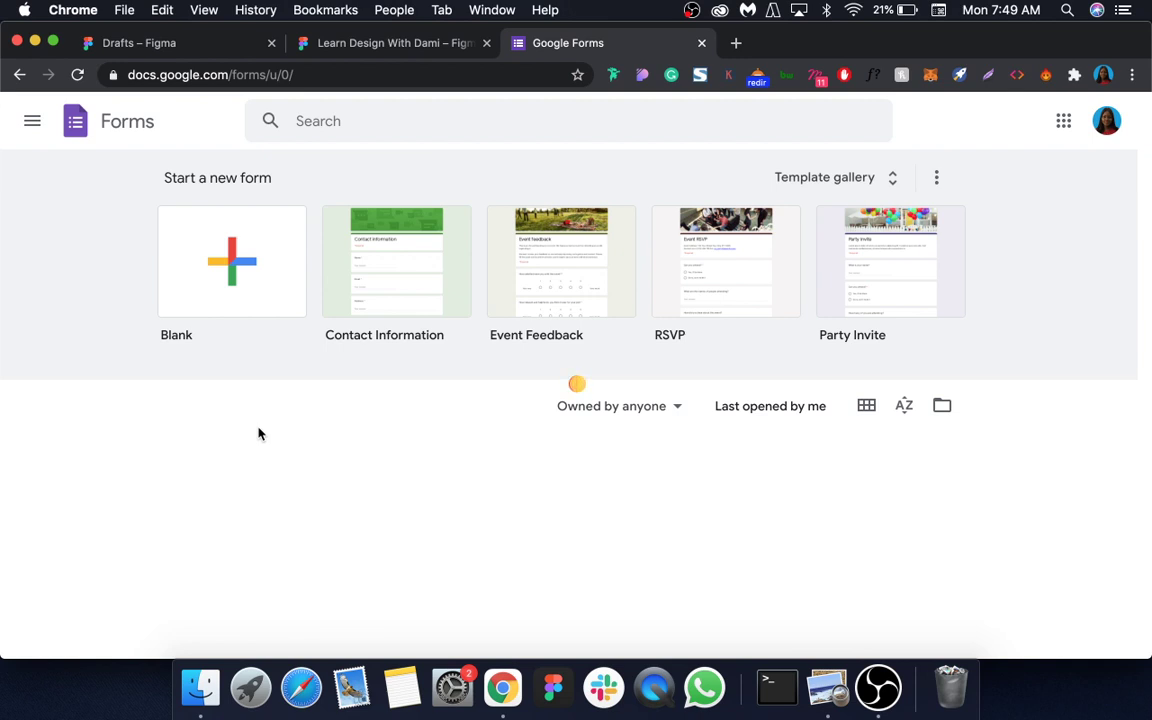
# Step: Start a blank form and title it 'Product Survey for a digital marketplace'
pyautogui.click(232, 268)
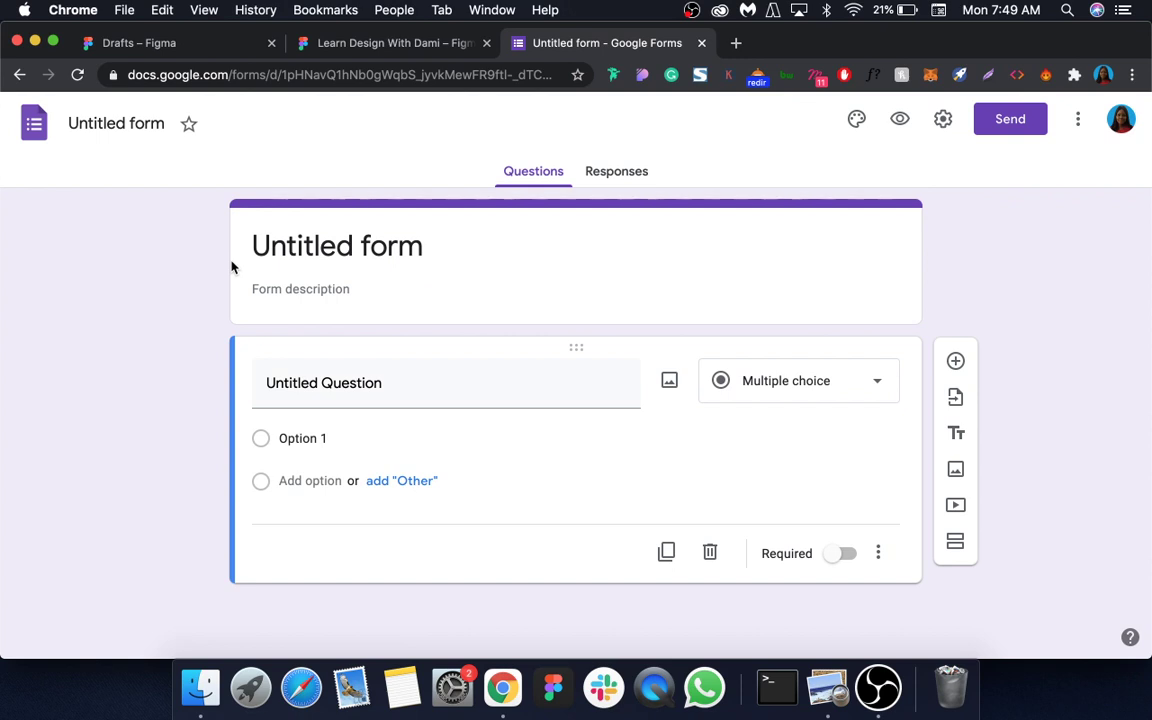
pyautogui.click(262, 240)
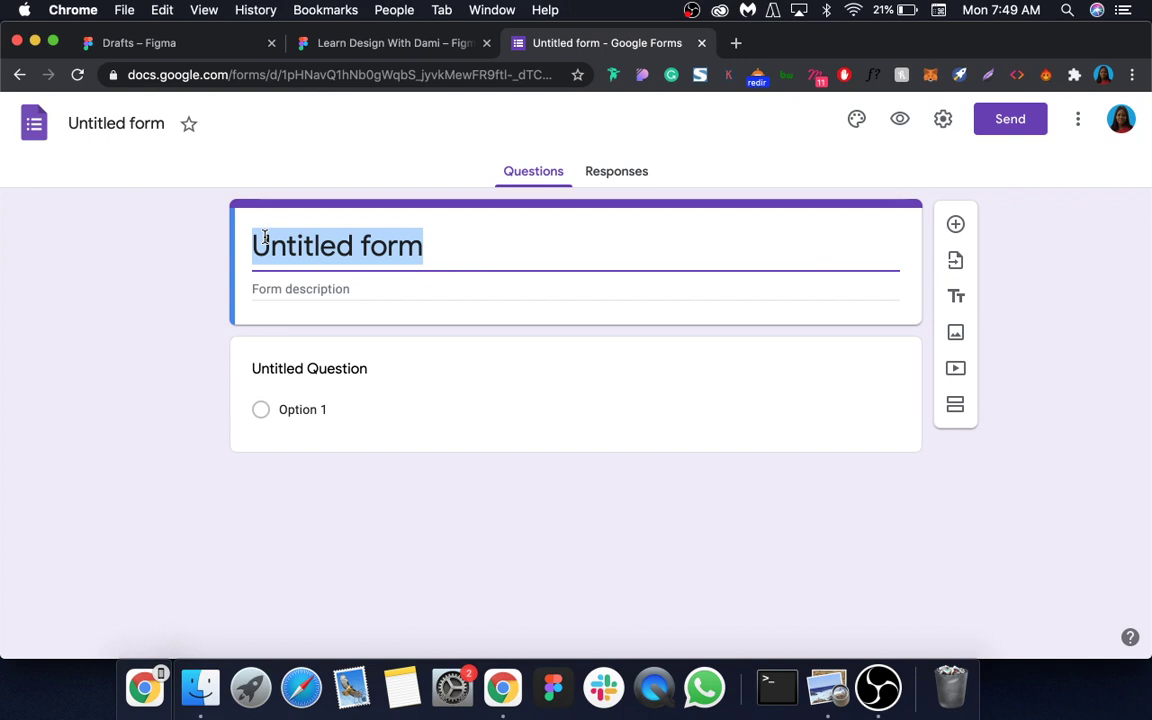
pyautogui.write('Per')
pyautogui.press('BackSpace')
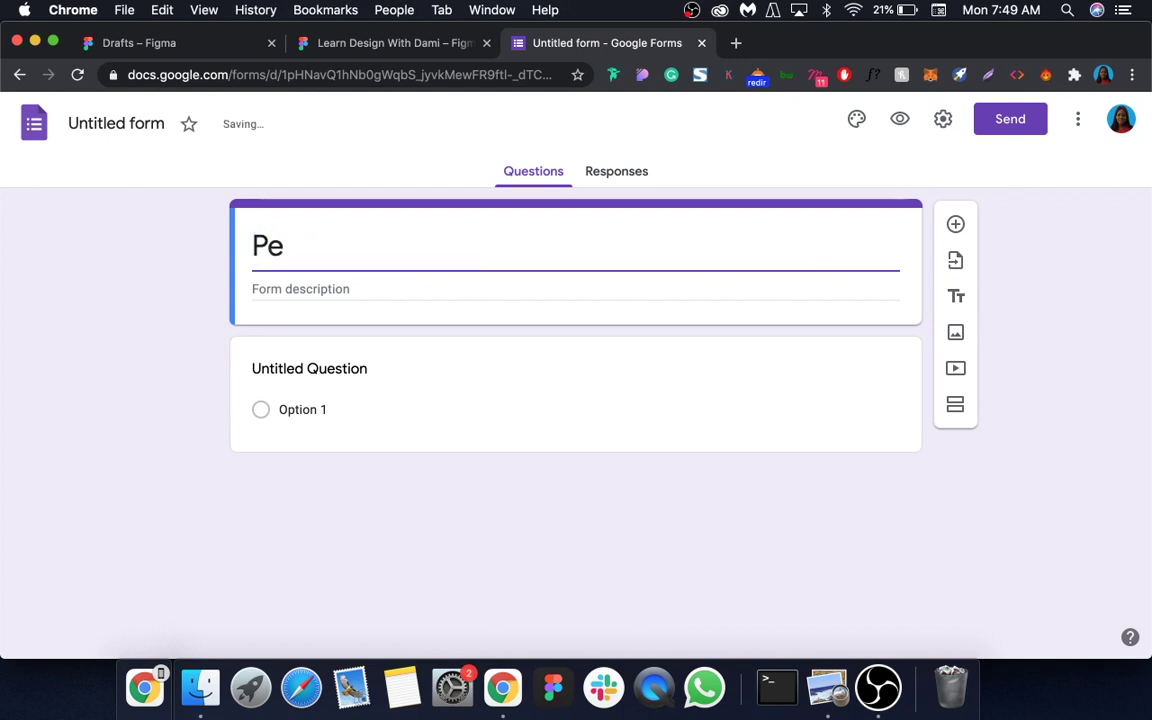
pyautogui.press('BackSpace')
pyautogui.write('roduc')
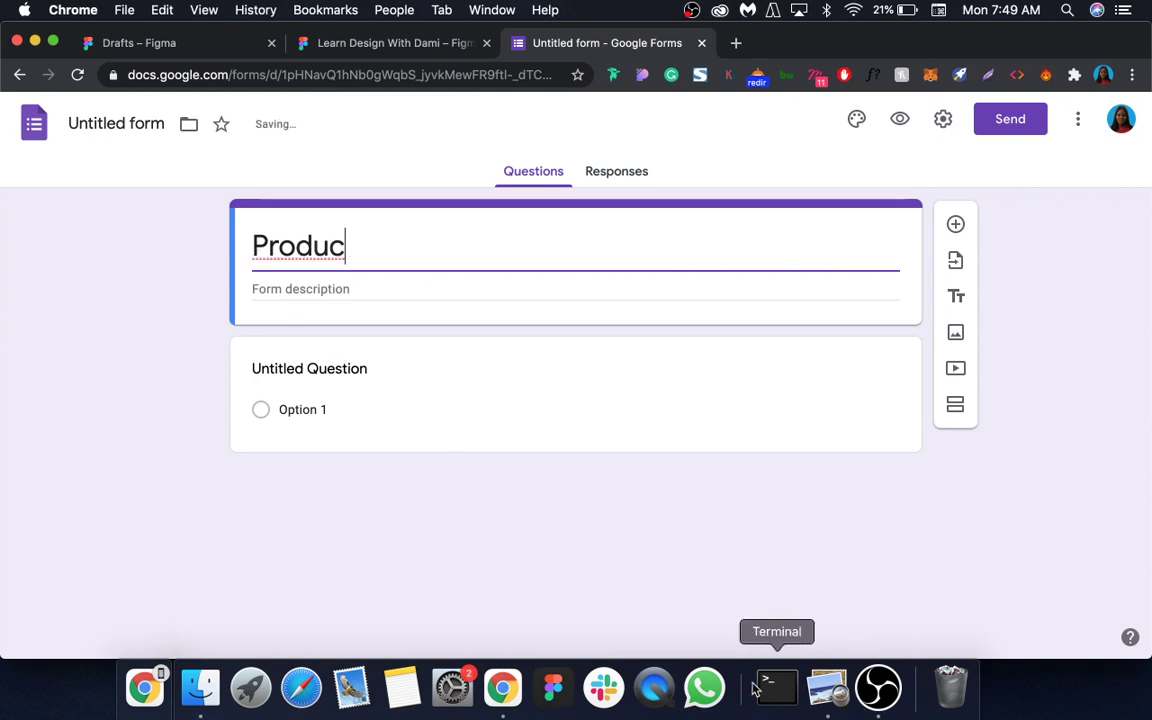
pyautogui.click(938, 10)
pyautogui.click(940, 52)
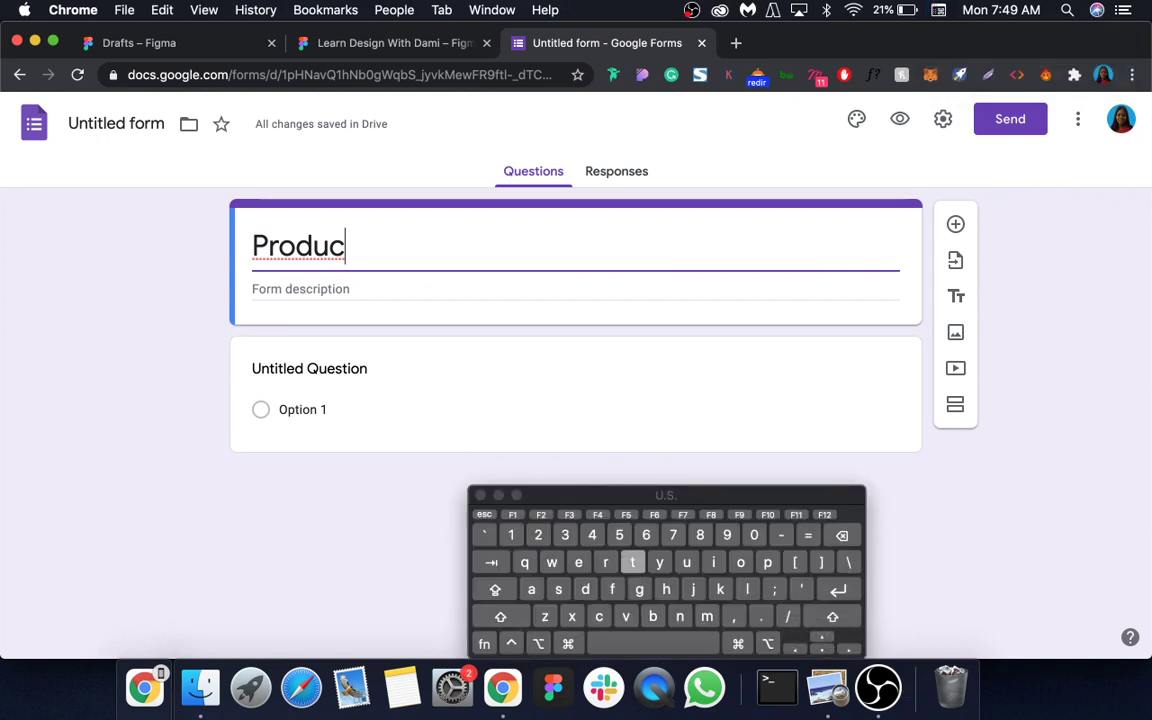
pyautogui.write('t Su')
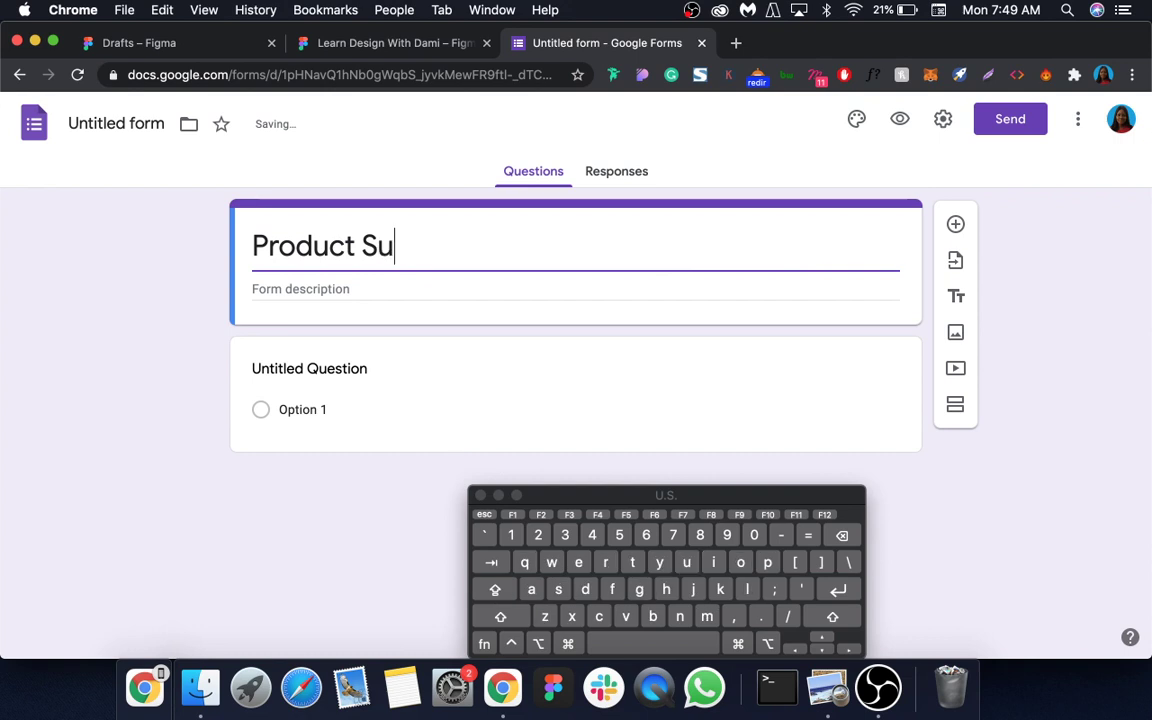
pyautogui.write('rvey')
pyautogui.press('BackSpace')
pyautogui.write('ey')
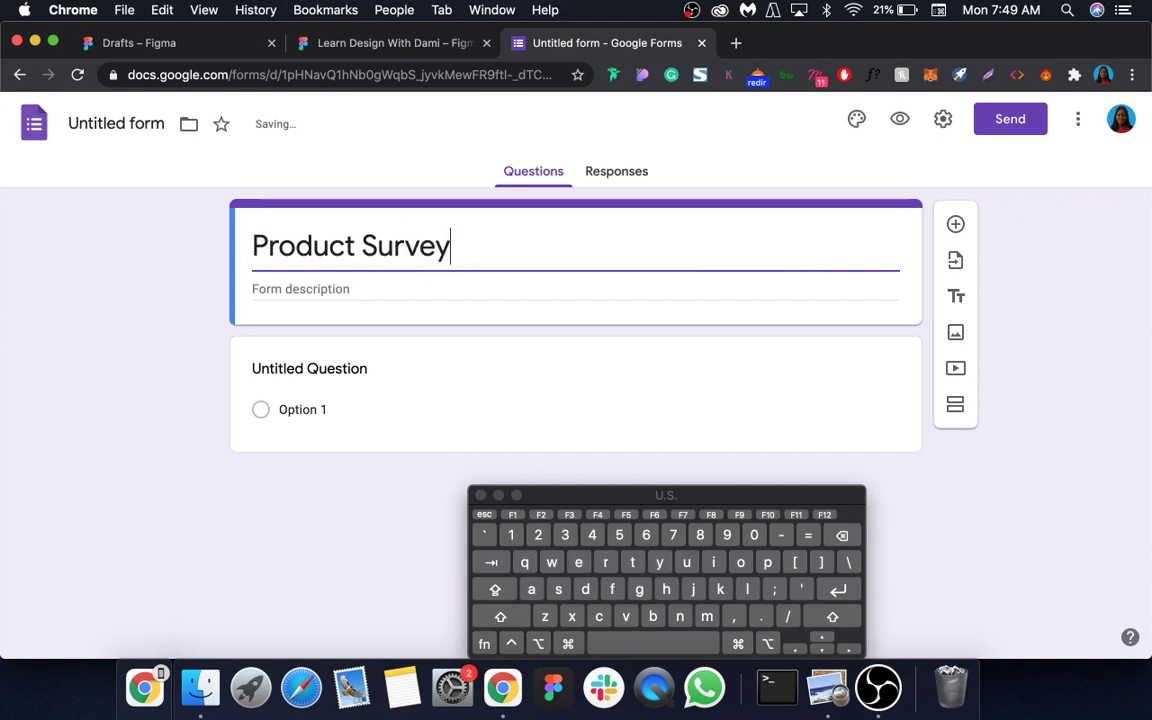
pyautogui.write(' f')
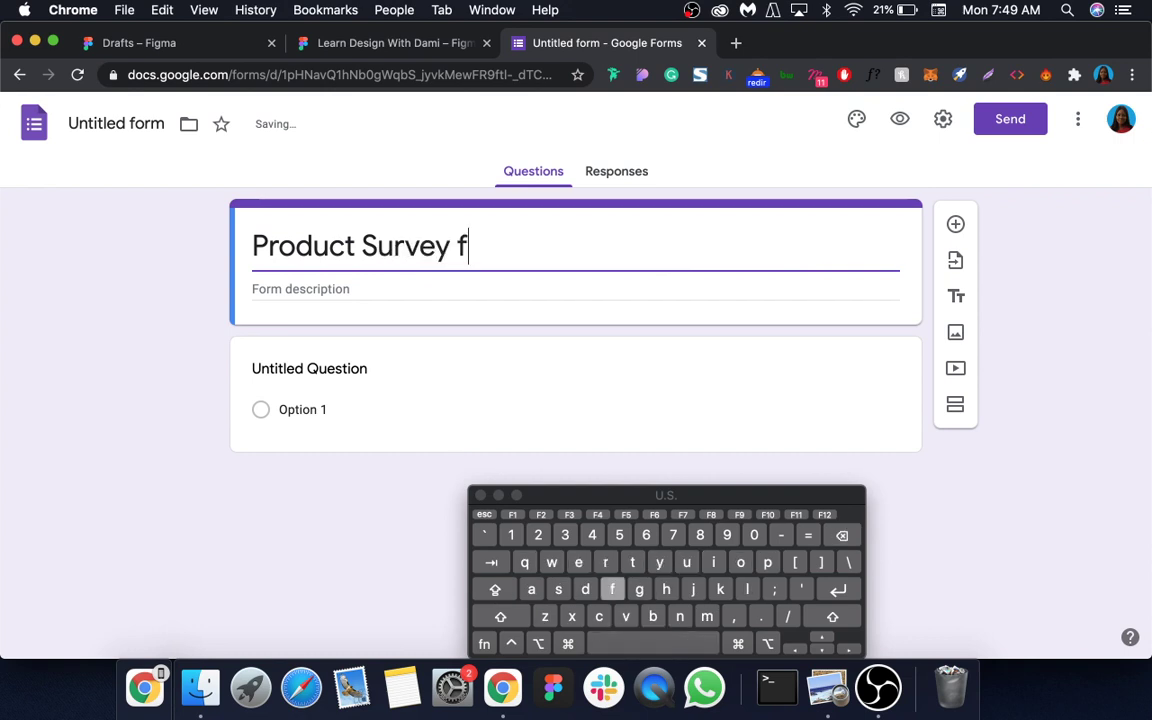
pyautogui.write('or a d')
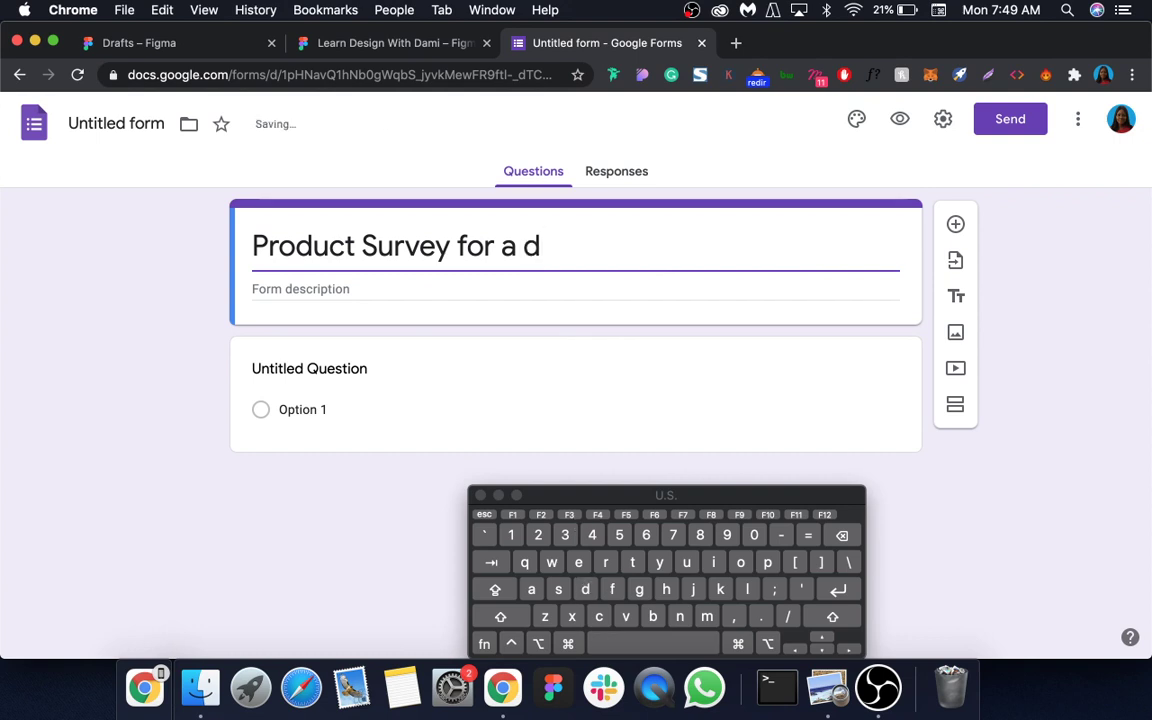
pyautogui.write('igi')
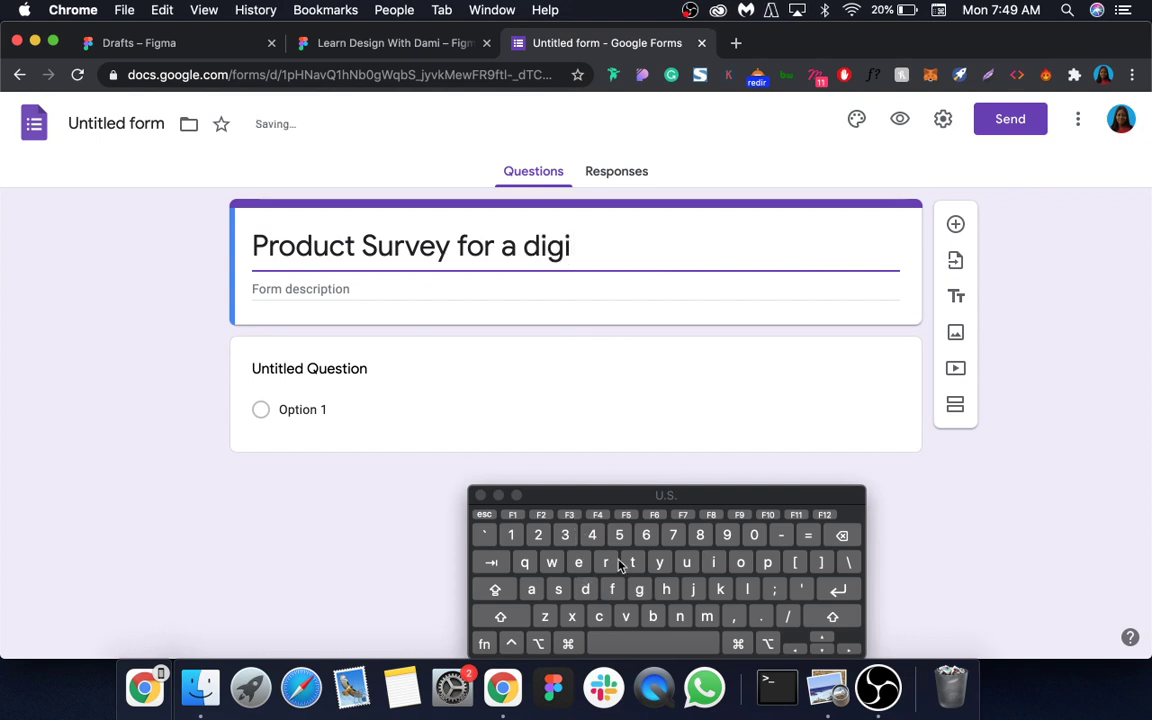
pyautogui.write('tal mar')
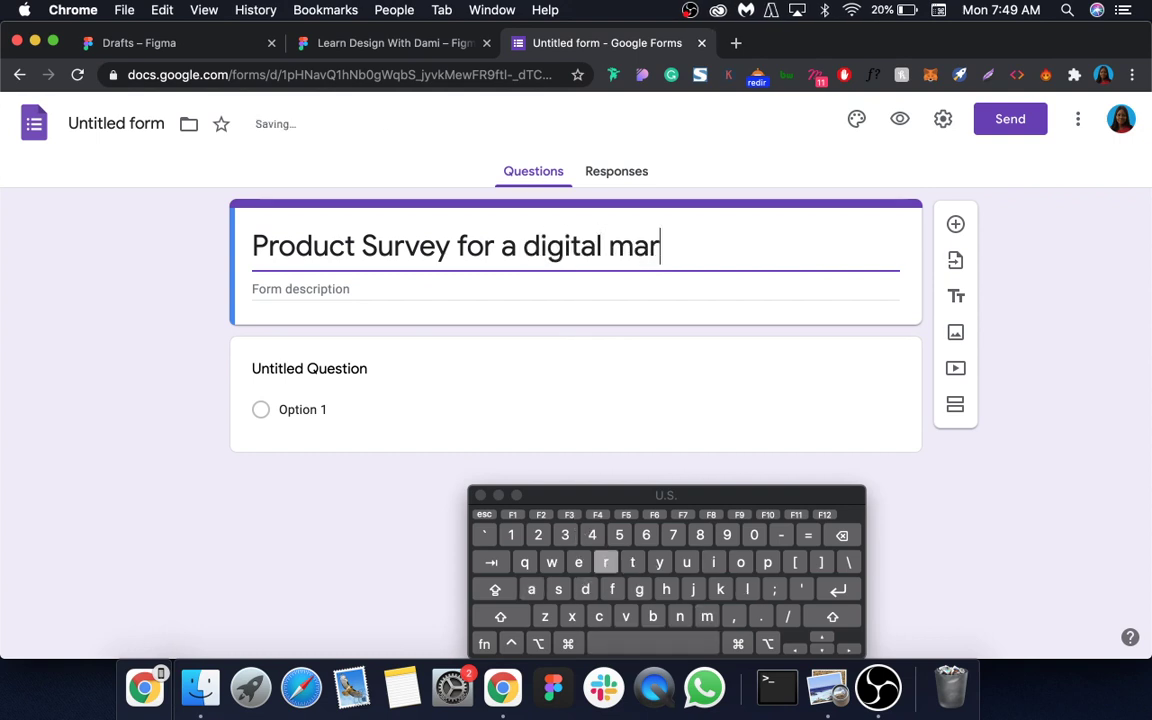
pyautogui.write('ket')
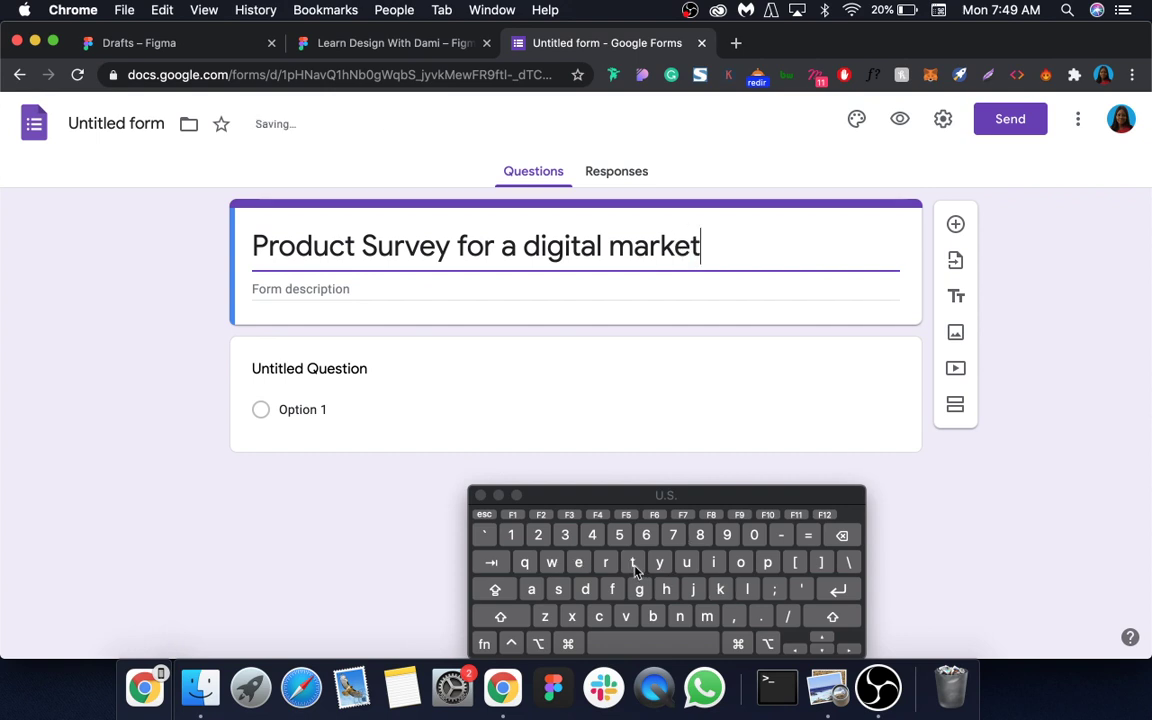
pyautogui.write('plac')
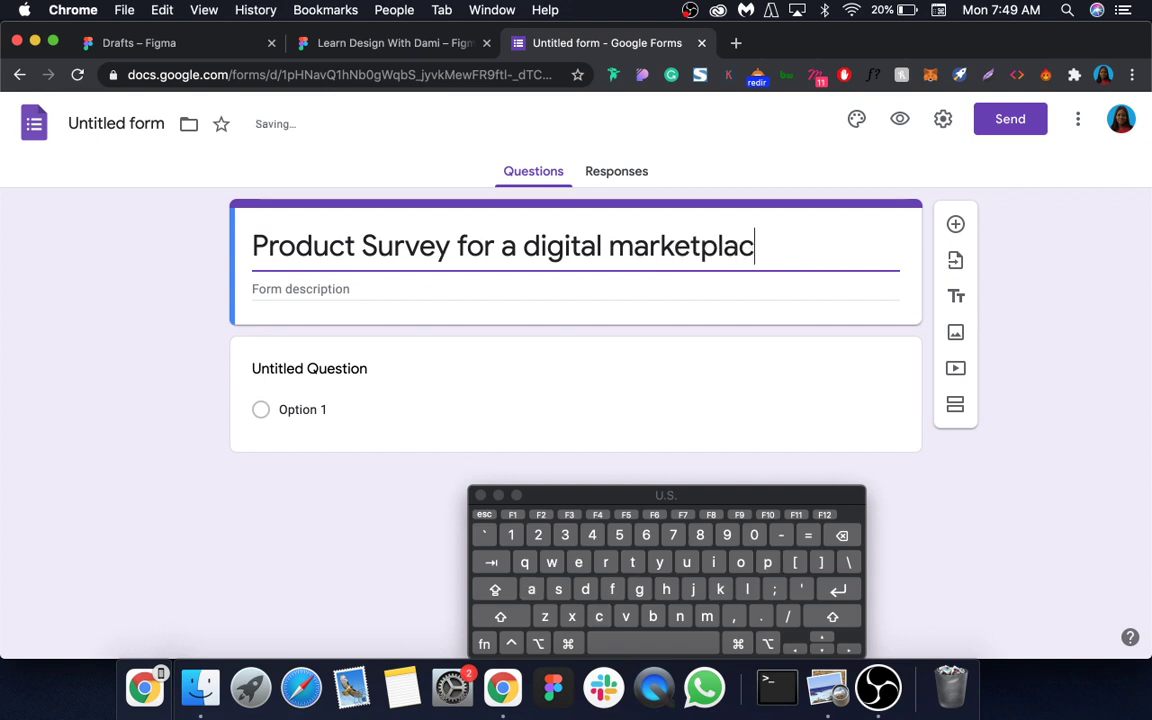
pyautogui.write('e')
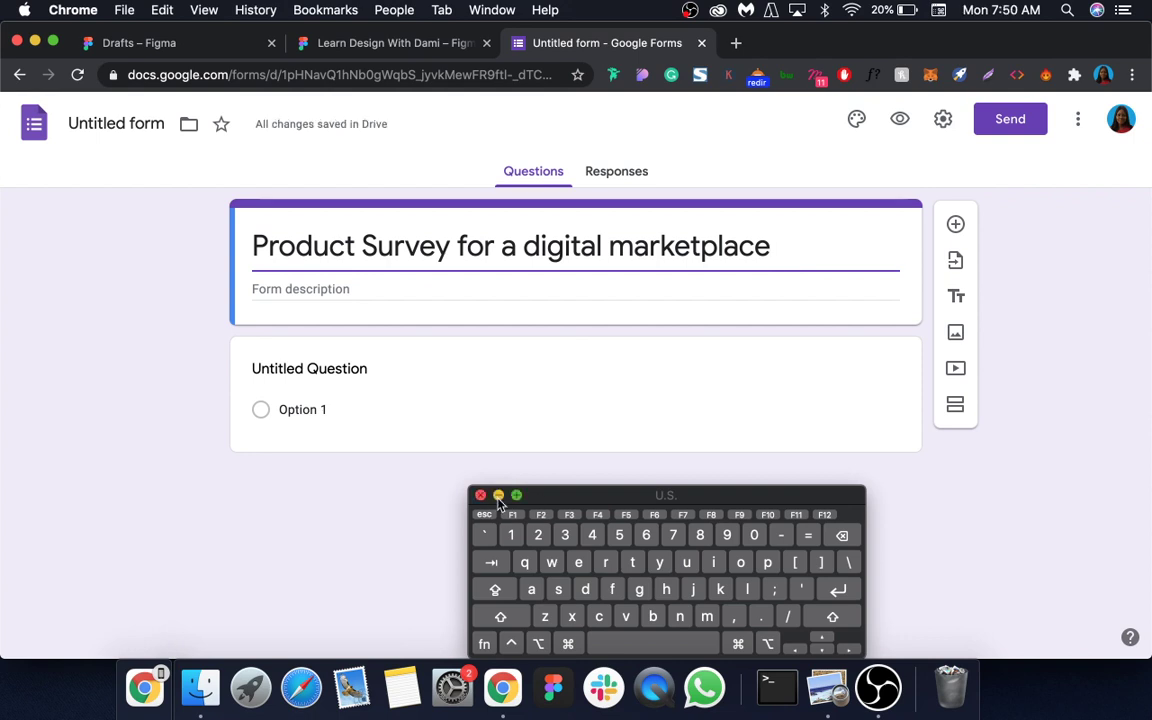
pyautogui.click(498, 496)
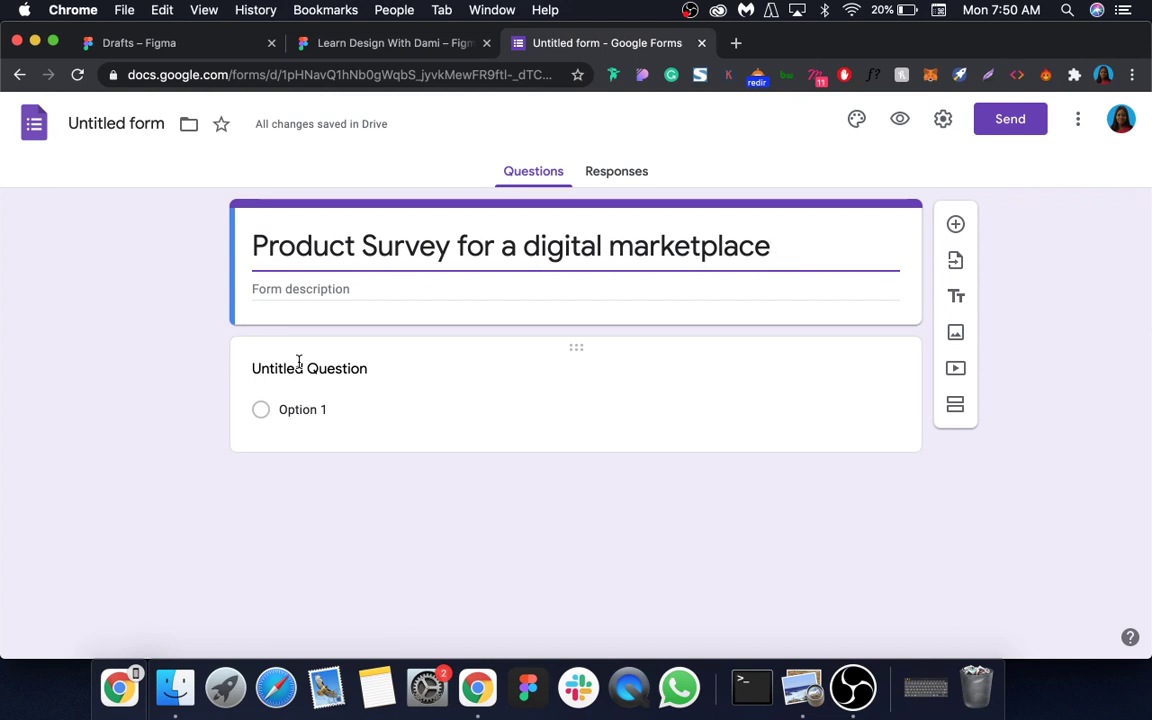
# Step: Write the first question: 'Which of the following below would you categories yourself', fixing typos along the way
pyautogui.click(298, 366)
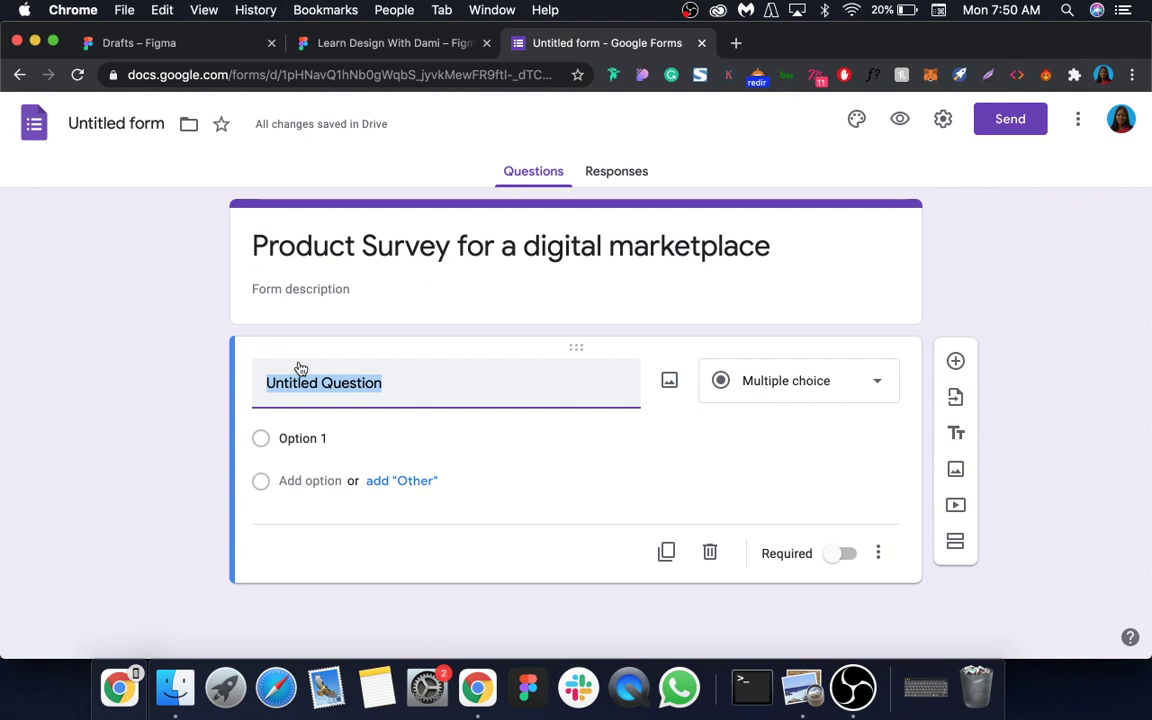
pyautogui.write('WH')
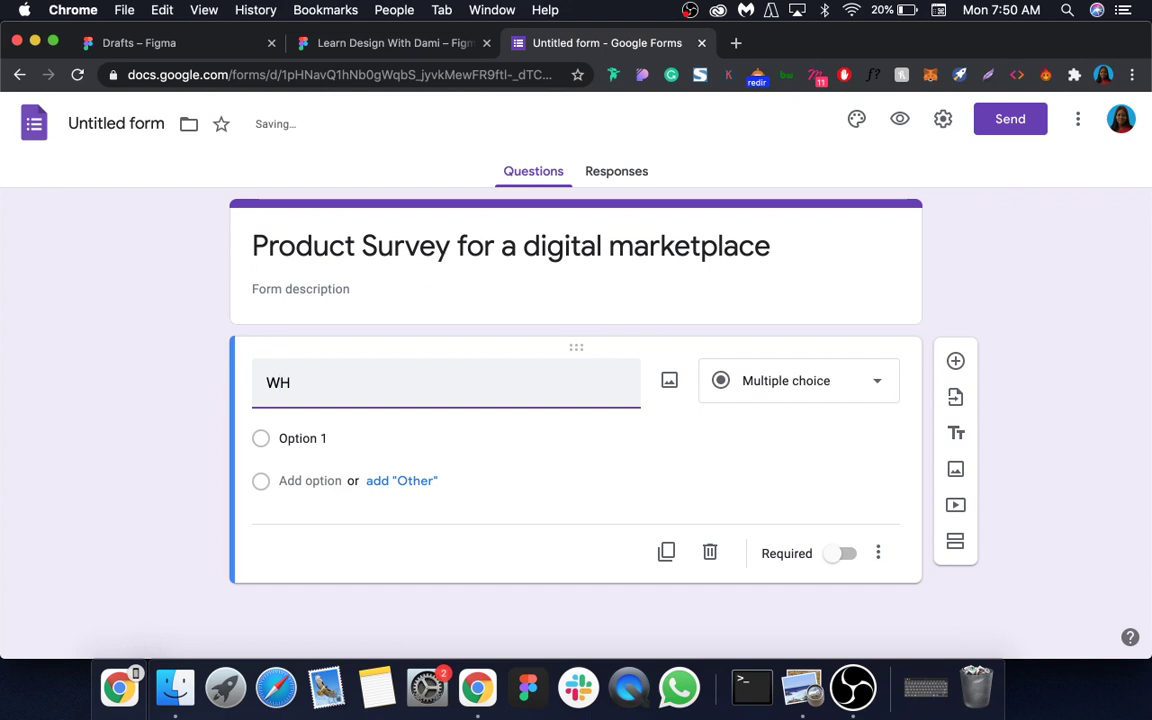
pyautogui.press('BackSpace')
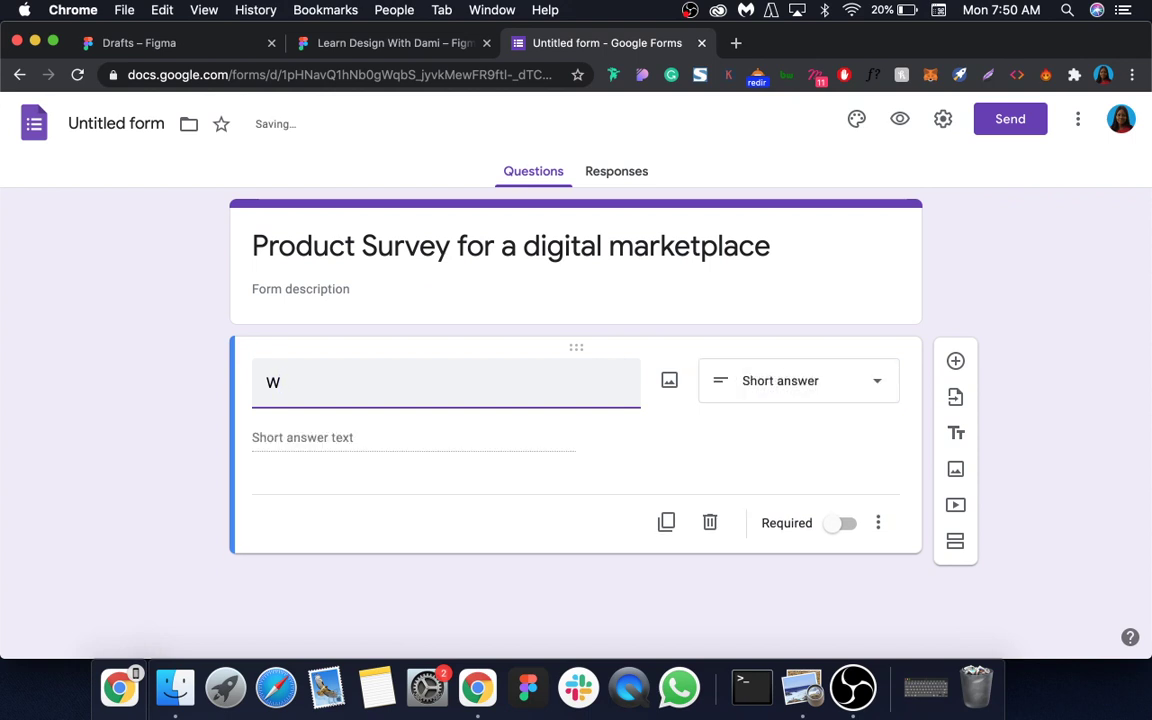
pyautogui.write('h')
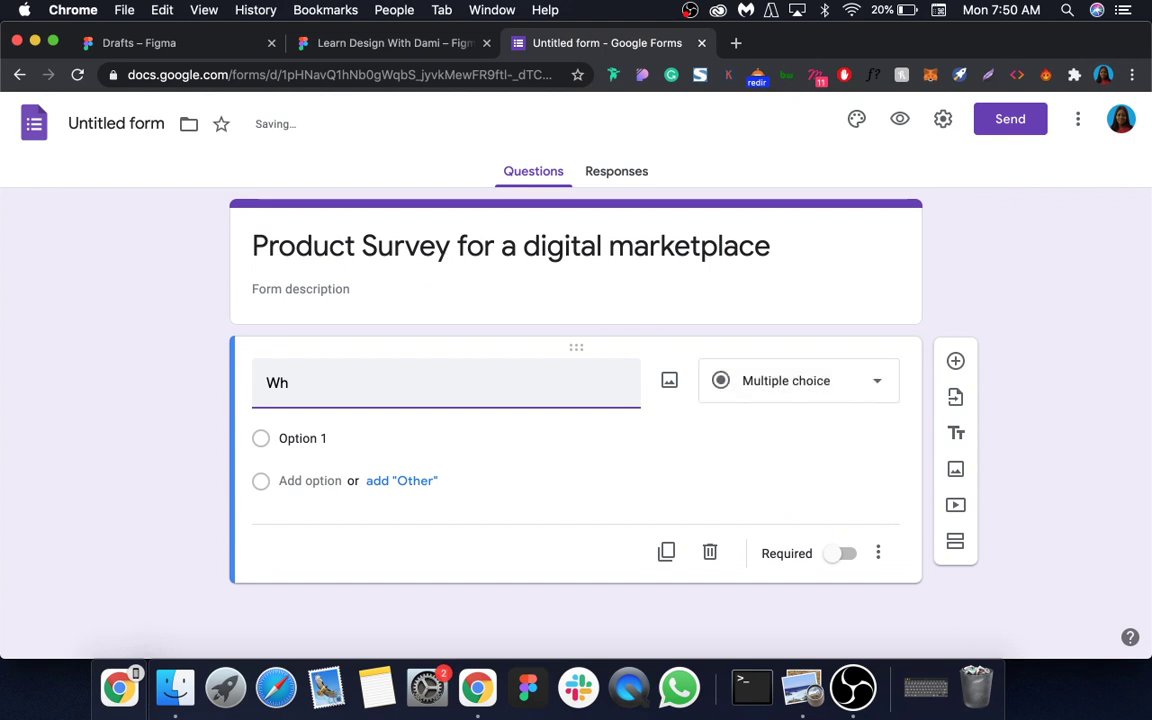
pyautogui.write('ic')
pyautogui.write('h p')
pyautogui.write('f')
pyautogui.press('BackSpace')
pyautogui.press('BackSpace')
pyautogui.write('of')
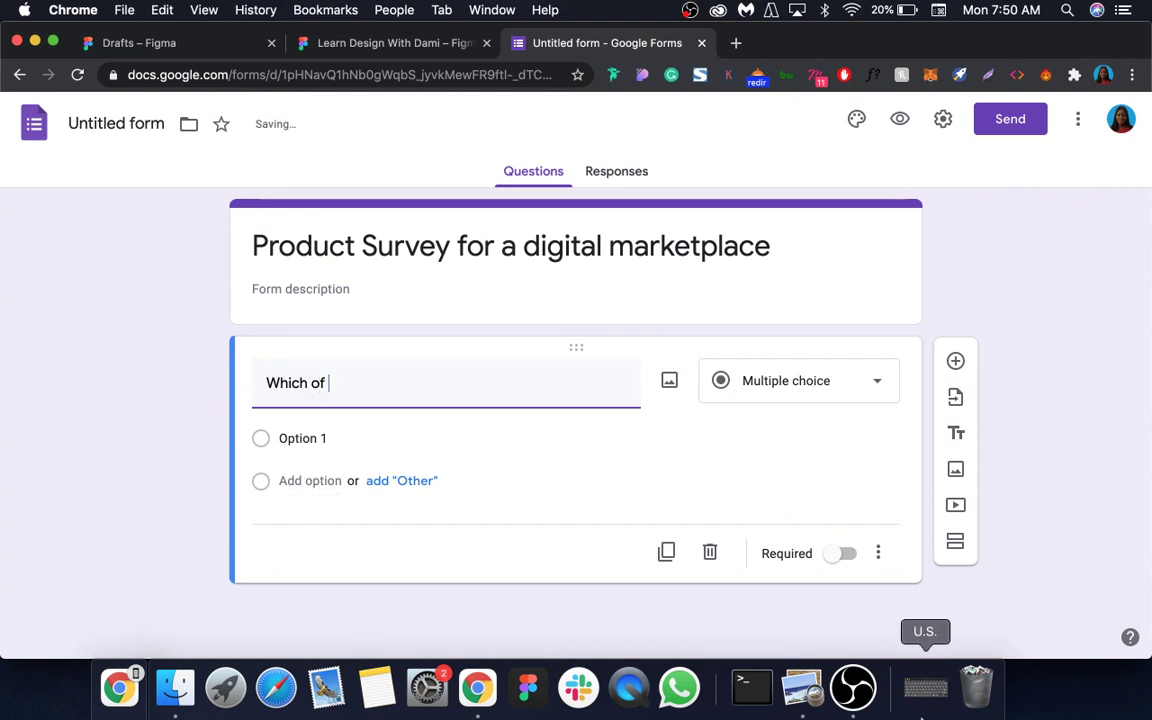
pyautogui.click(925, 687)
pyautogui.write('t')
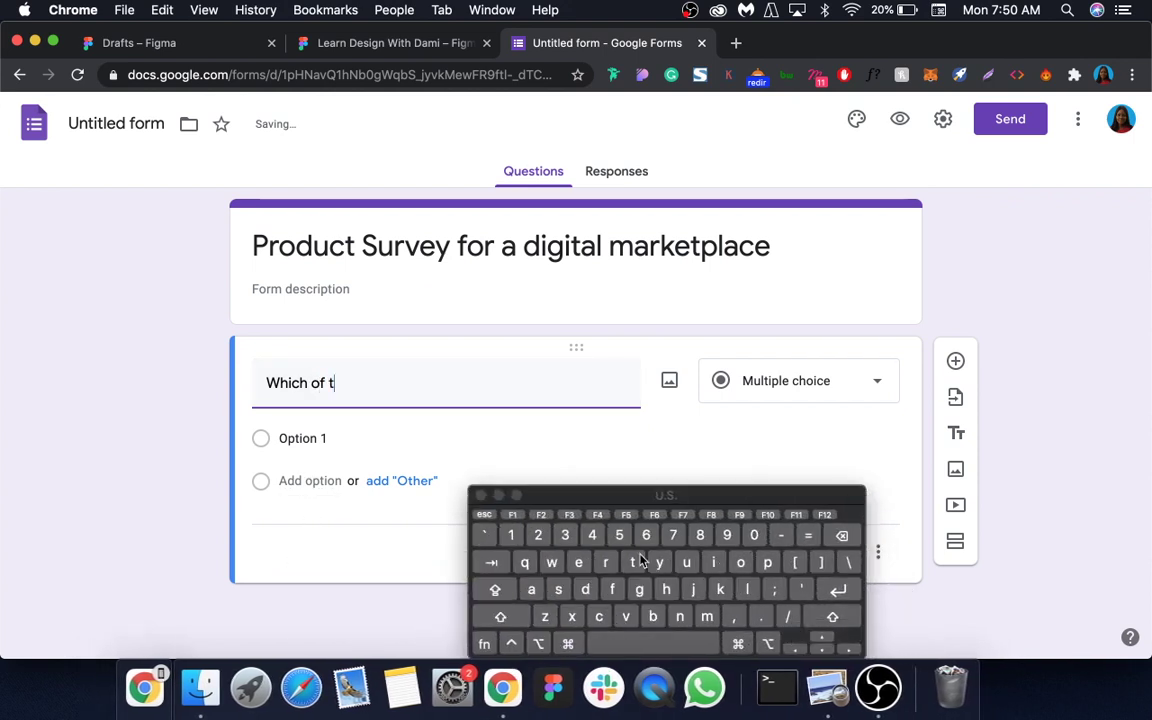
pyautogui.write('he fo')
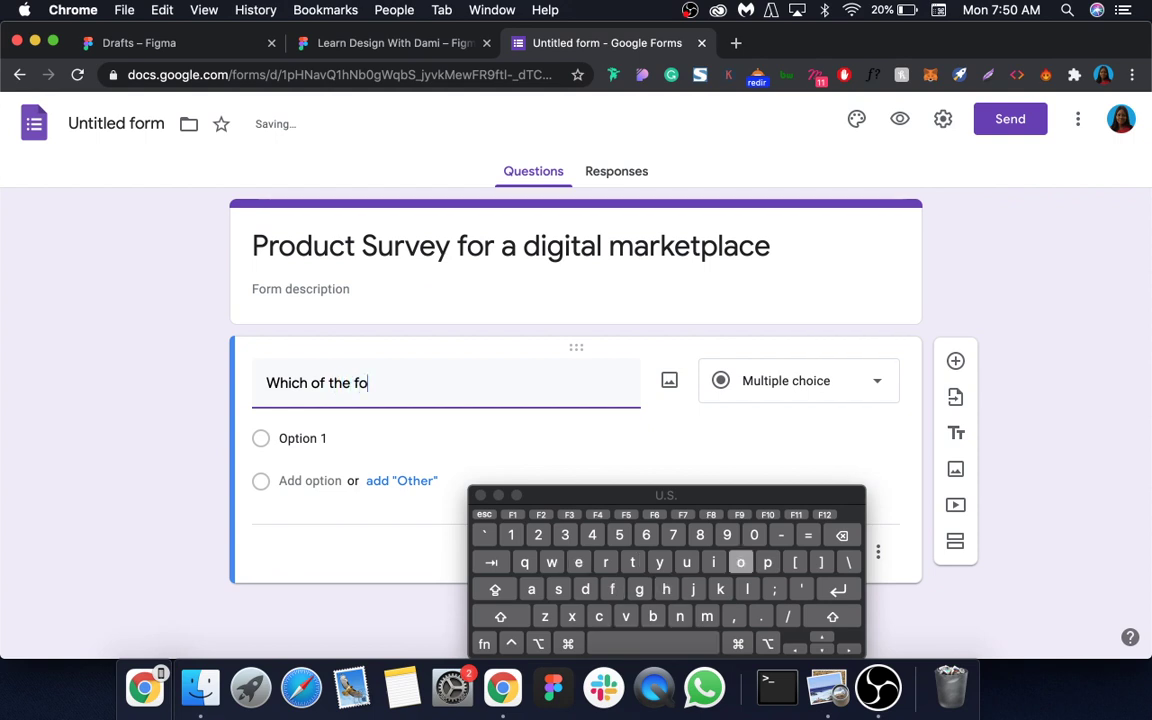
pyautogui.write('llowing be')
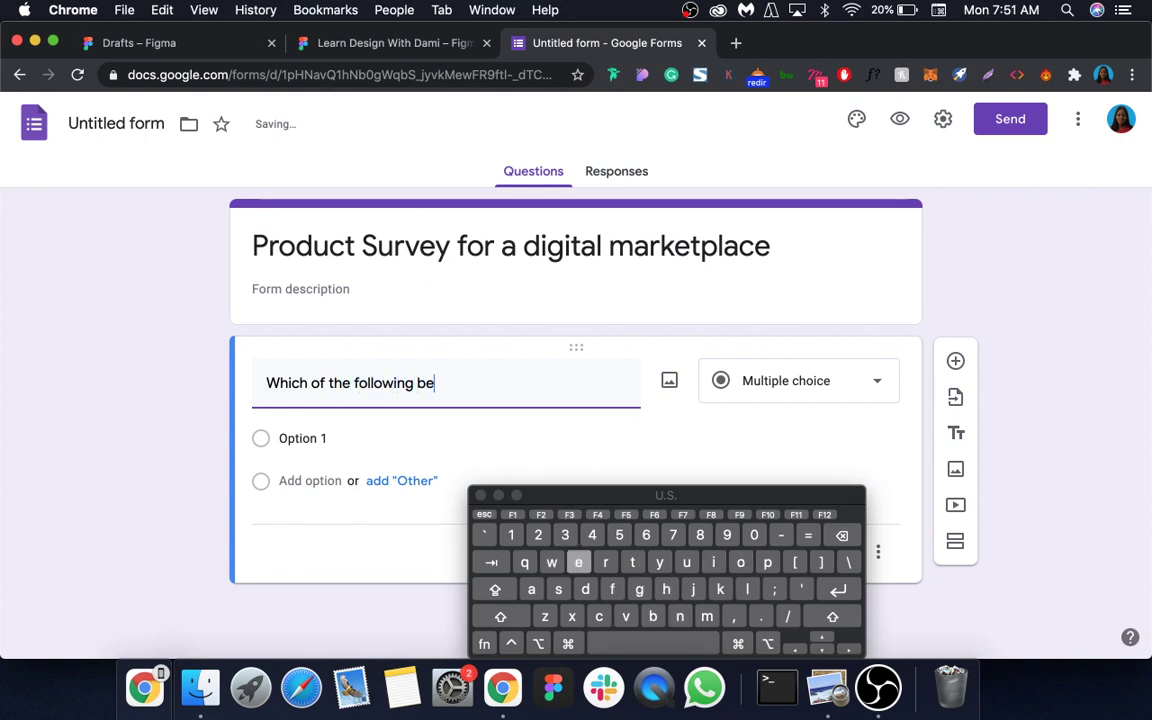
pyautogui.write('low wo')
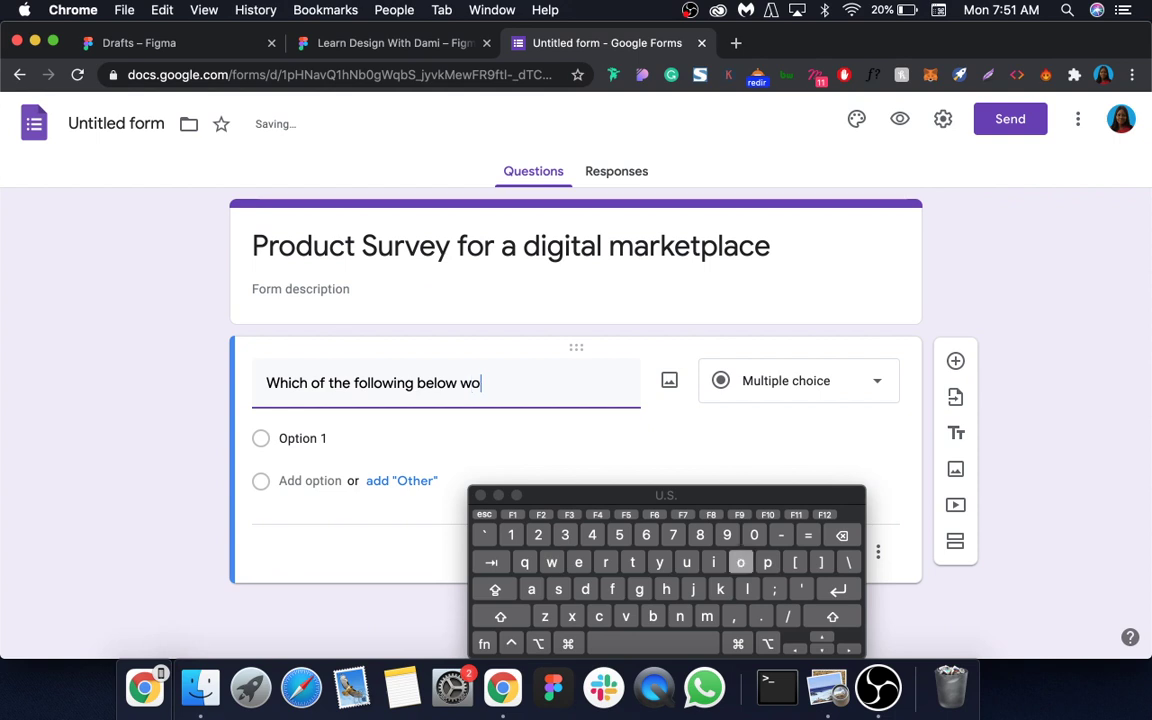
pyautogui.write('uld ')
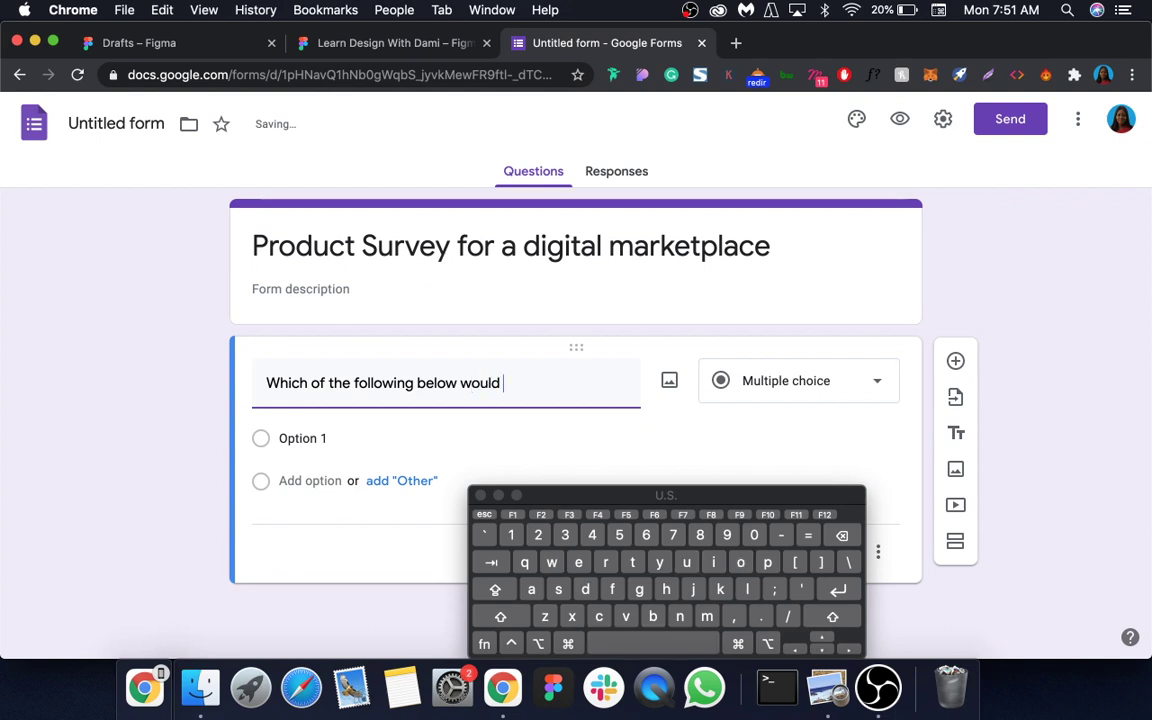
pyautogui.write('you categor')
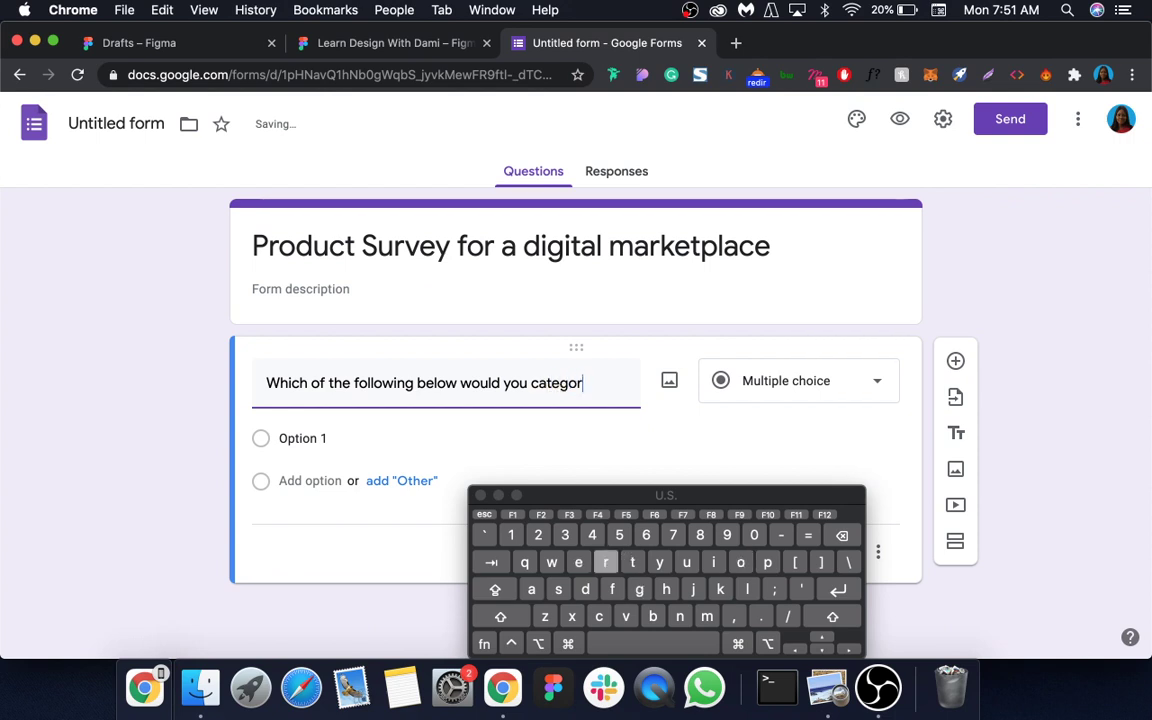
pyautogui.write('is')
pyautogui.press('BackSpace')
pyautogui.write('es')
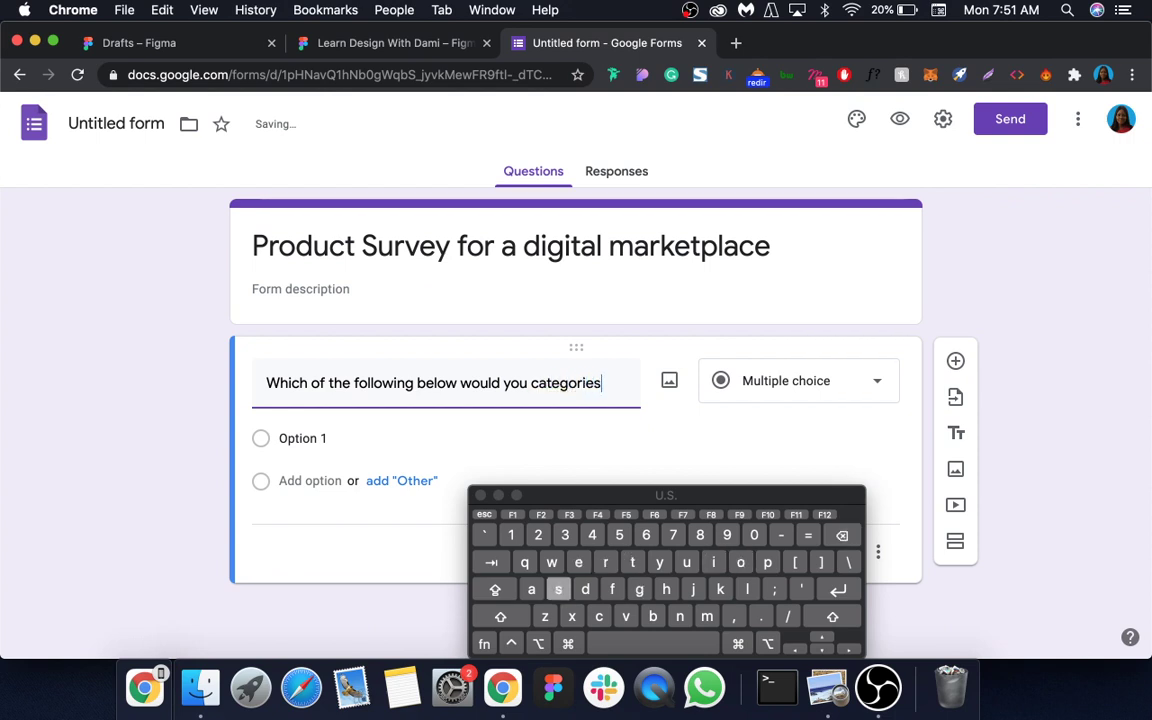
pyautogui.write(' yourdel')
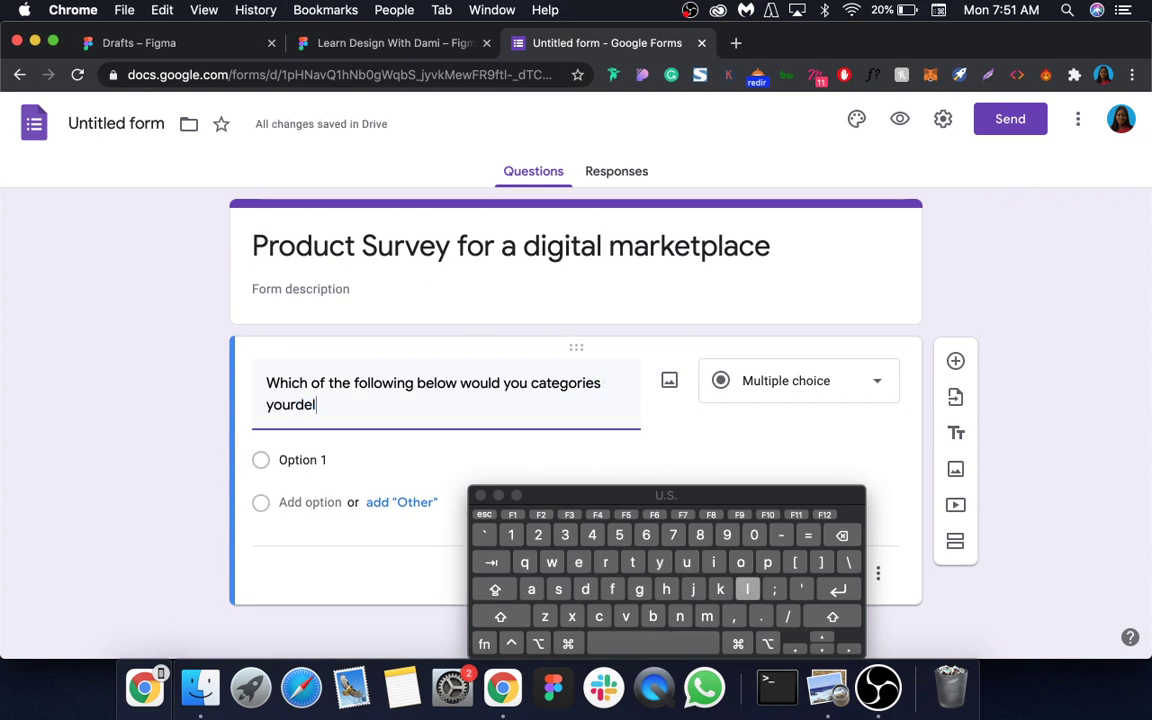
pyautogui.press('BackSpace')
pyautogui.press('BackSpace')
pyautogui.write('self')
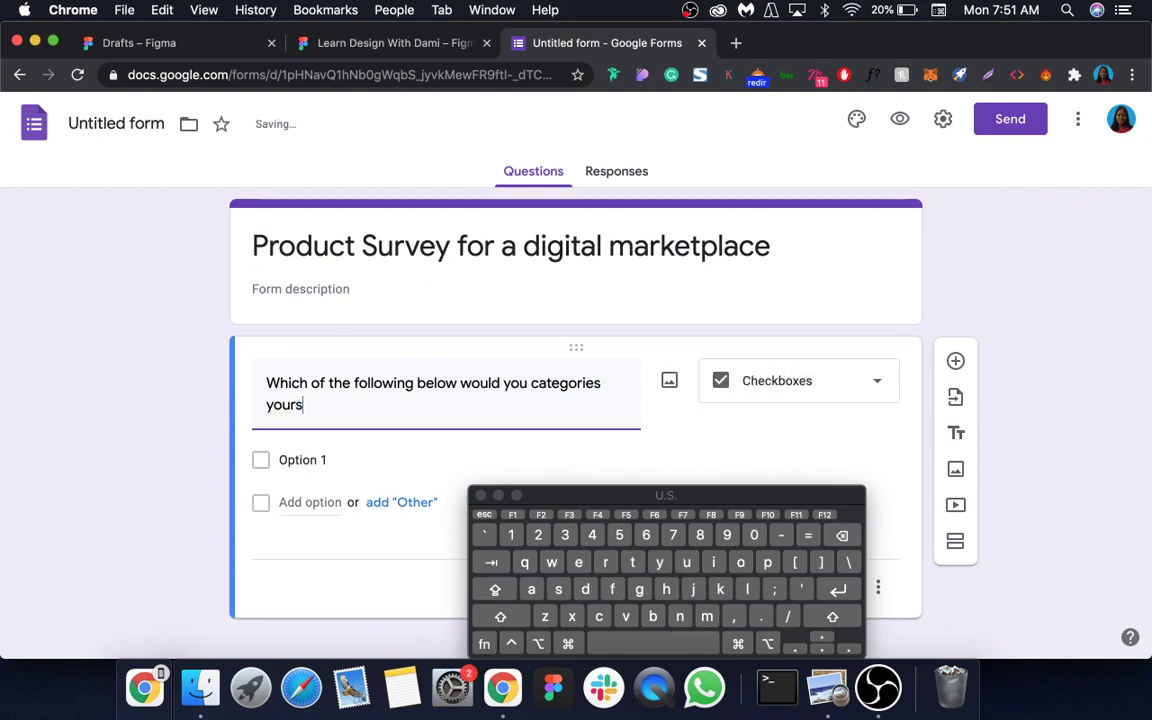
pyautogui.press('BackSpace')
pyautogui.press('BackSpace')
# Step: Finish the question title and enter the options Artist/Painter, Art lover and None of the above
pyautogui.write('lf')
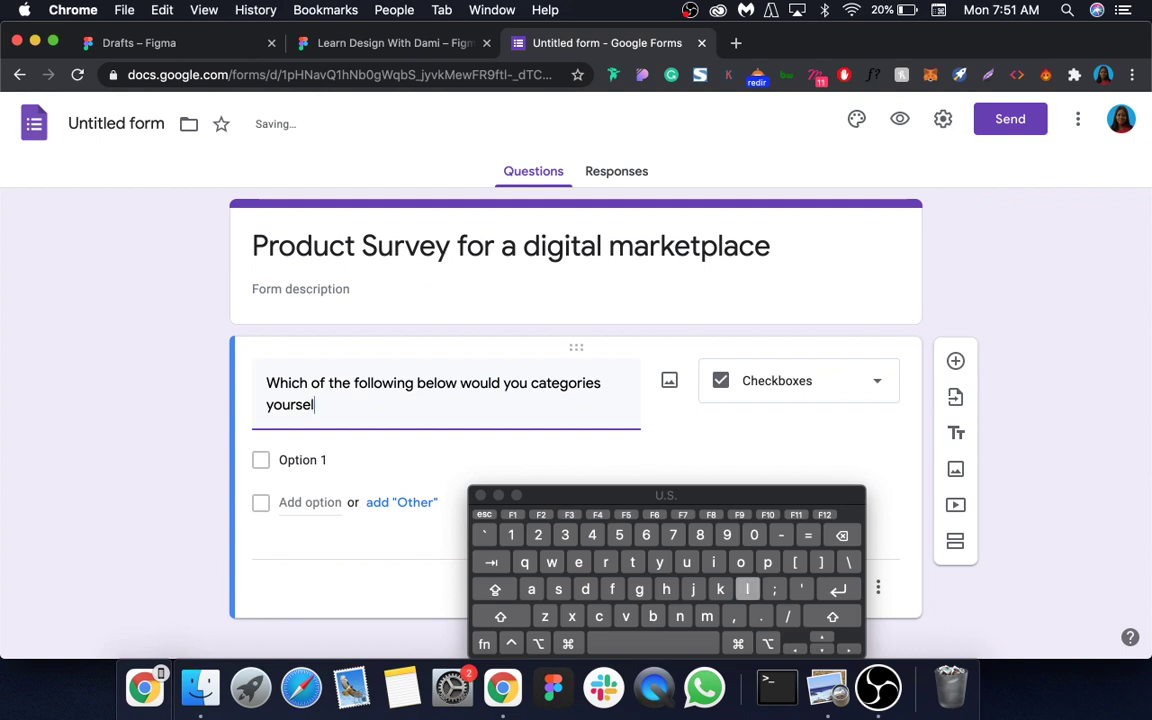
pyautogui.click(287, 457)
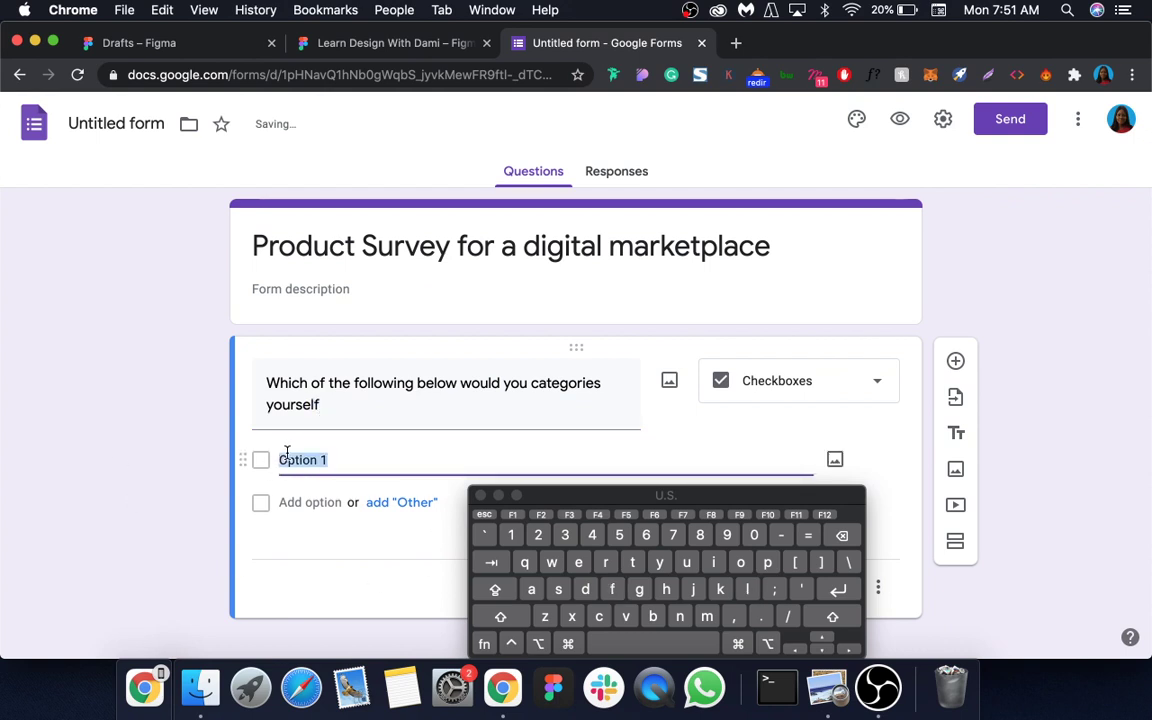
pyautogui.write('Ar')
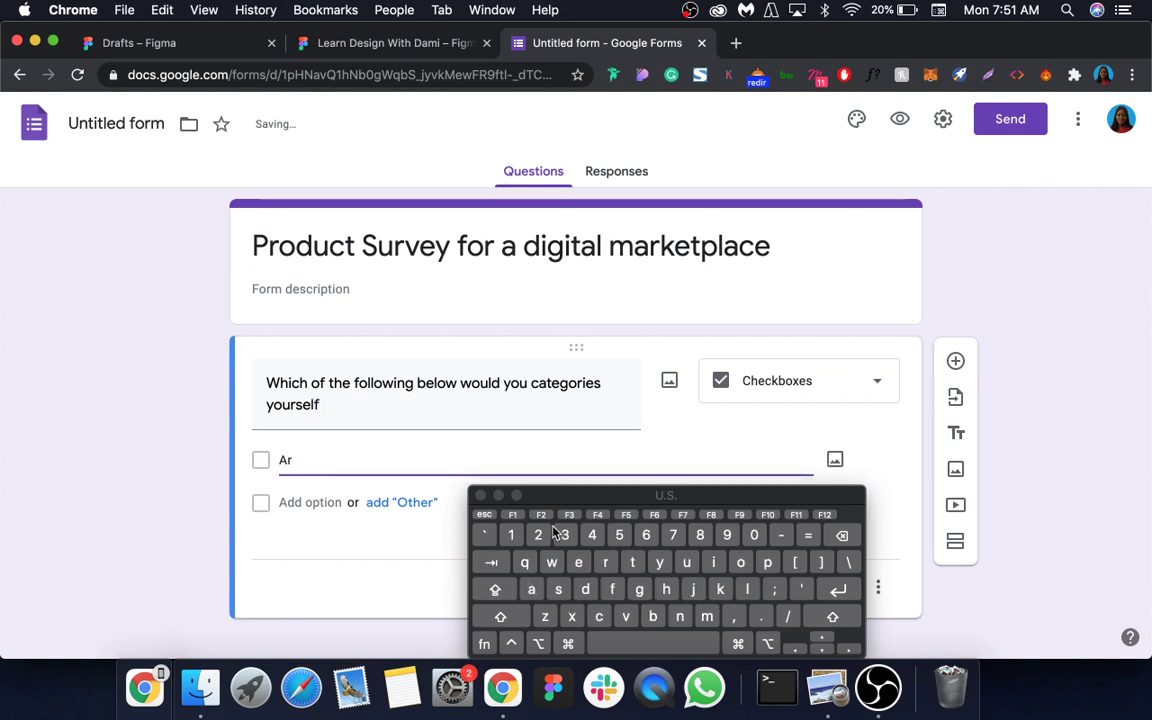
pyautogui.write('tist/Painter')
pyautogui.click(311, 503)
pyautogui.write('A')
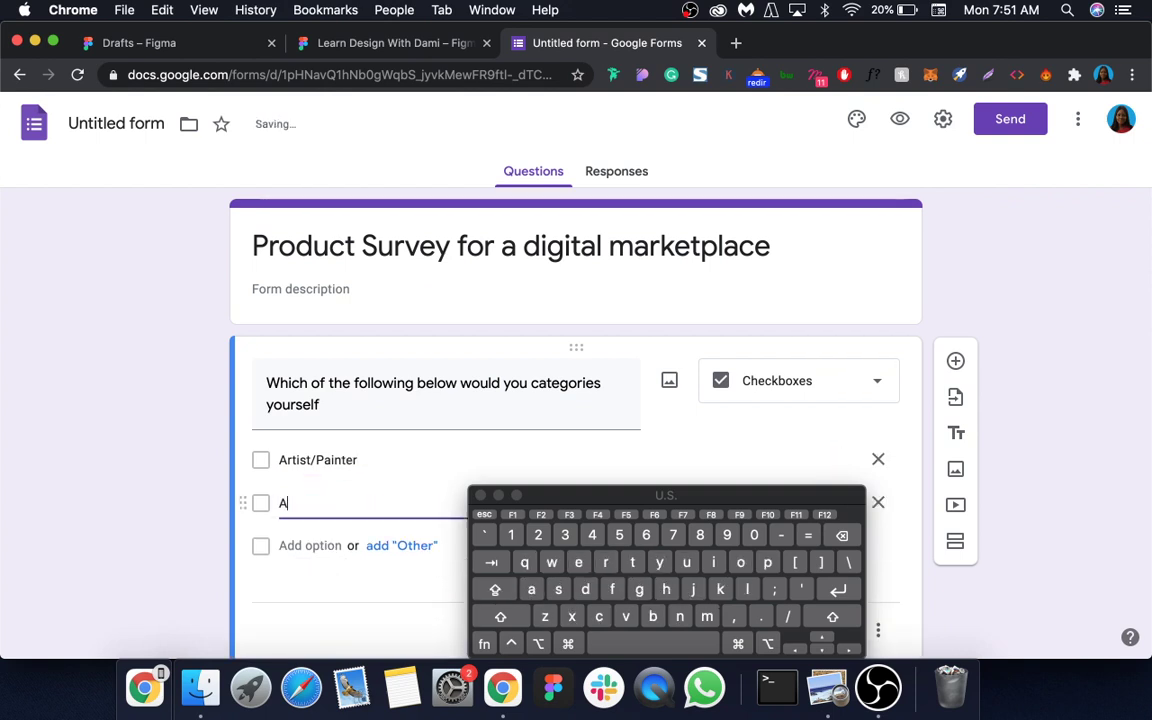
pyautogui.write('rt I')
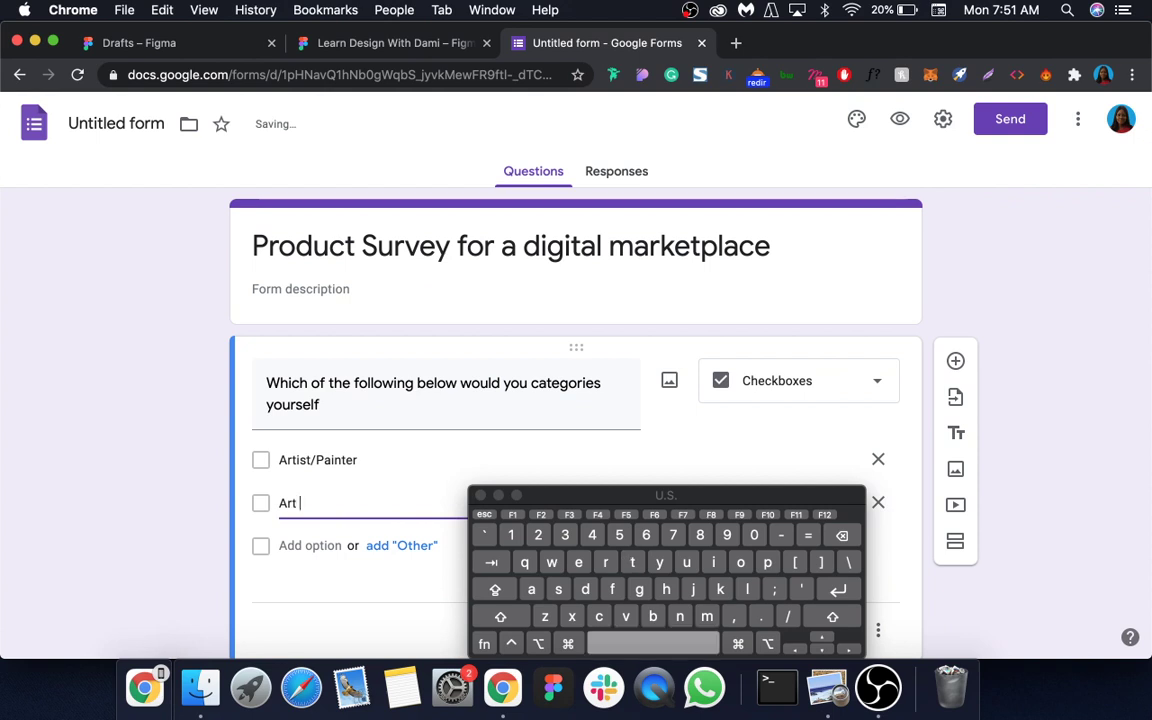
pyautogui.write('over')
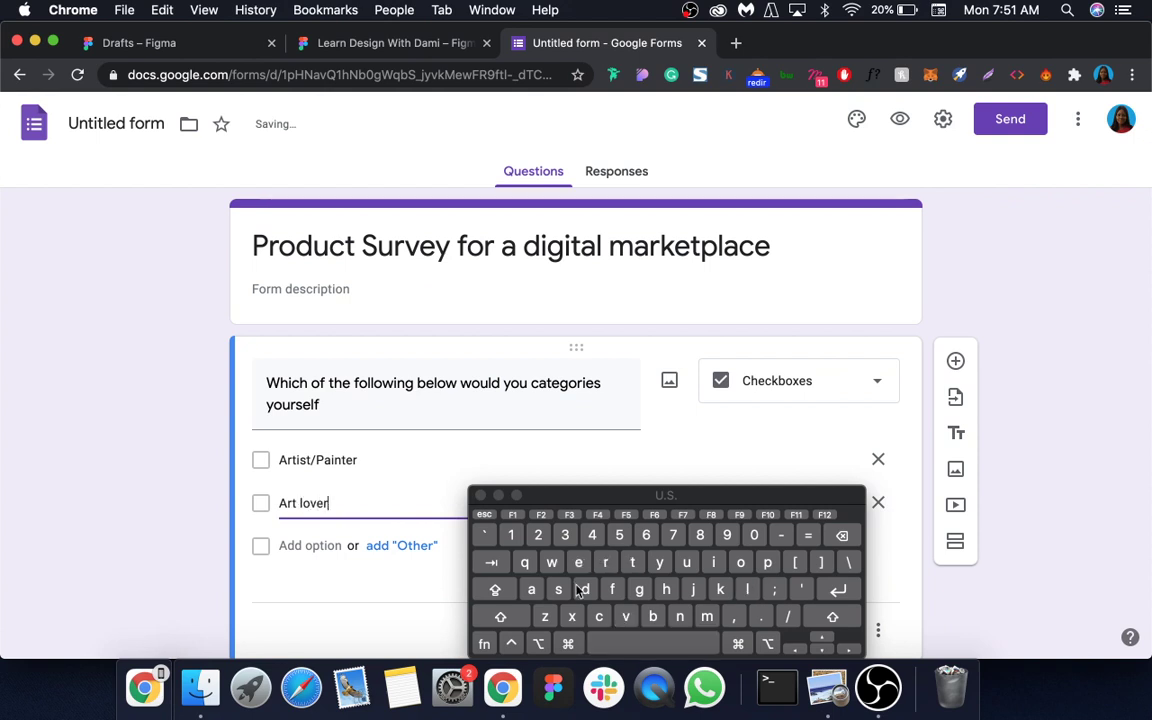
pyautogui.click(321, 546)
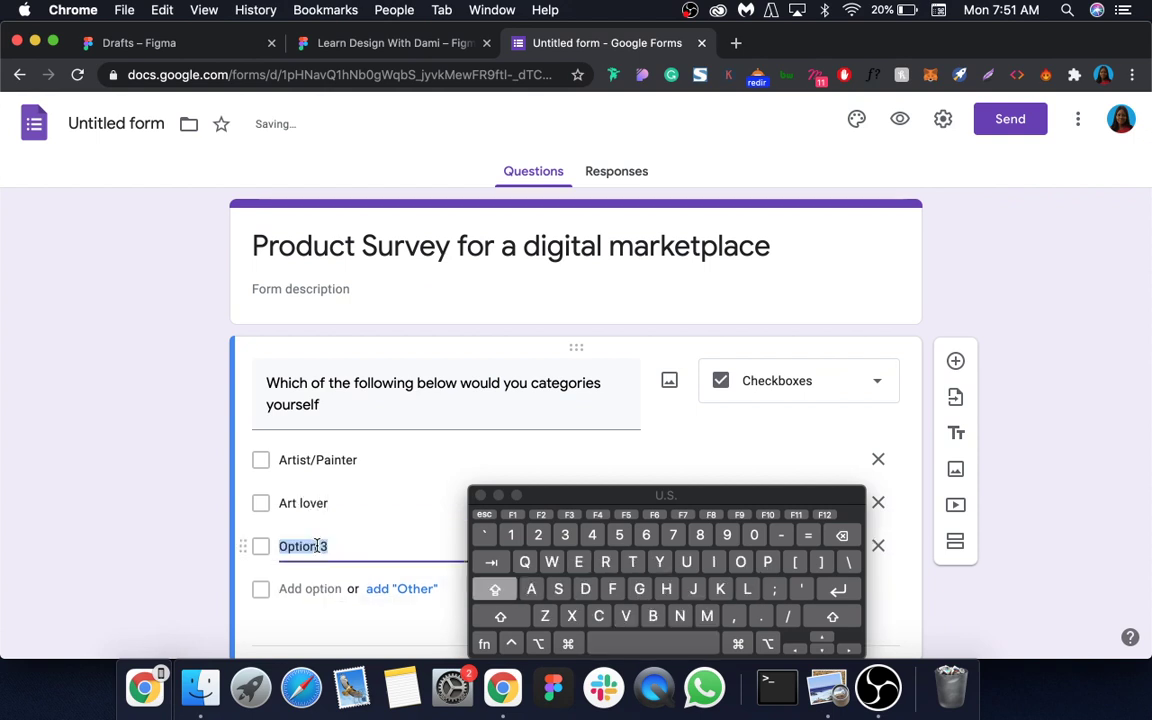
pyautogui.write('None of')
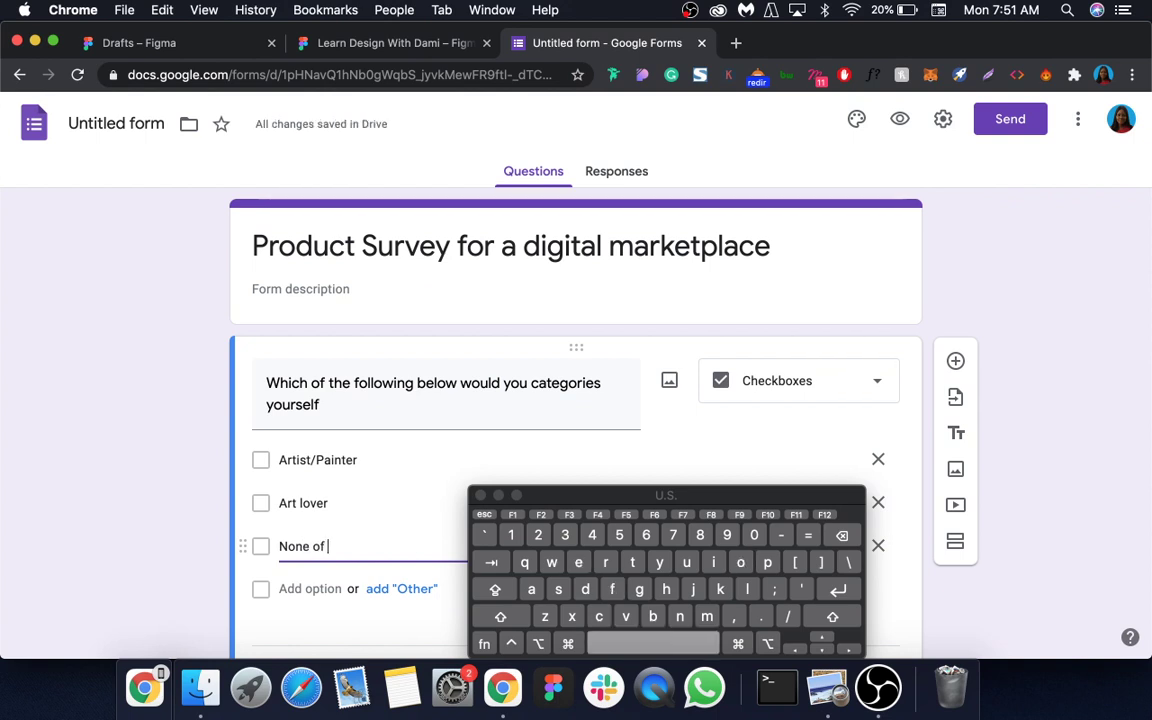
pyautogui.write(' t')
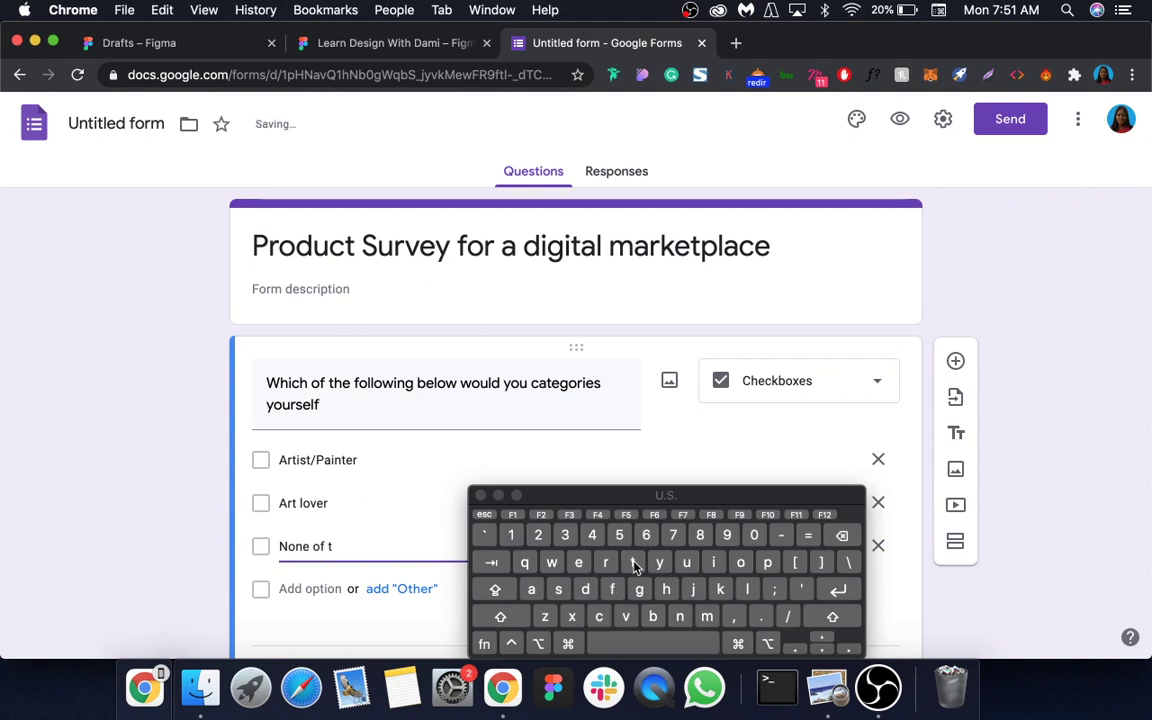
pyautogui.write('he above')
pyautogui.click(498, 496)
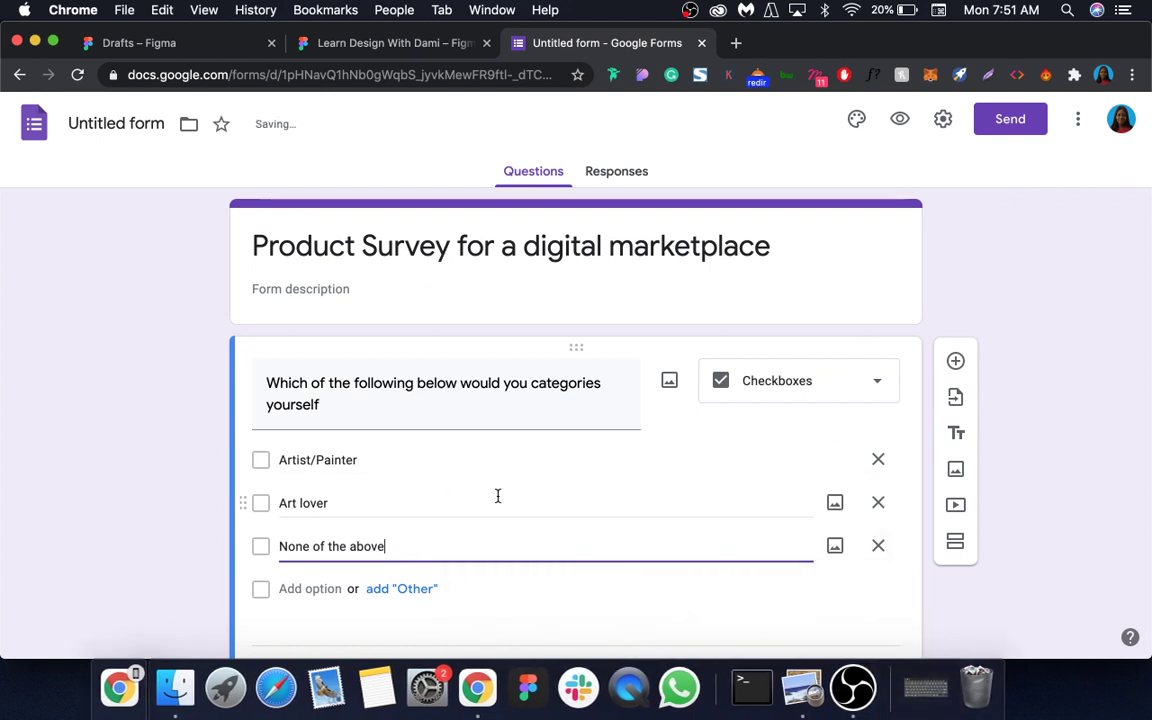
# Step: Make the category question multiple choice and required
pyautogui.click(763, 382)
pyautogui.click(779, 246)
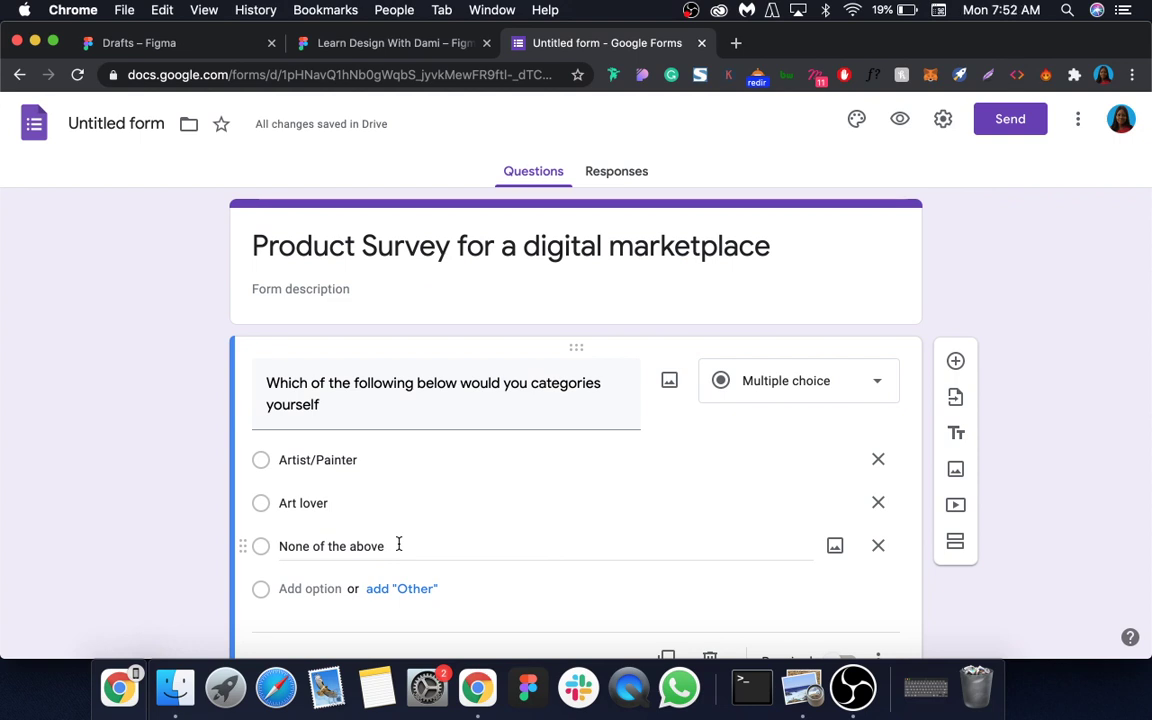
pyautogui.scroll(-1, 399, 544)
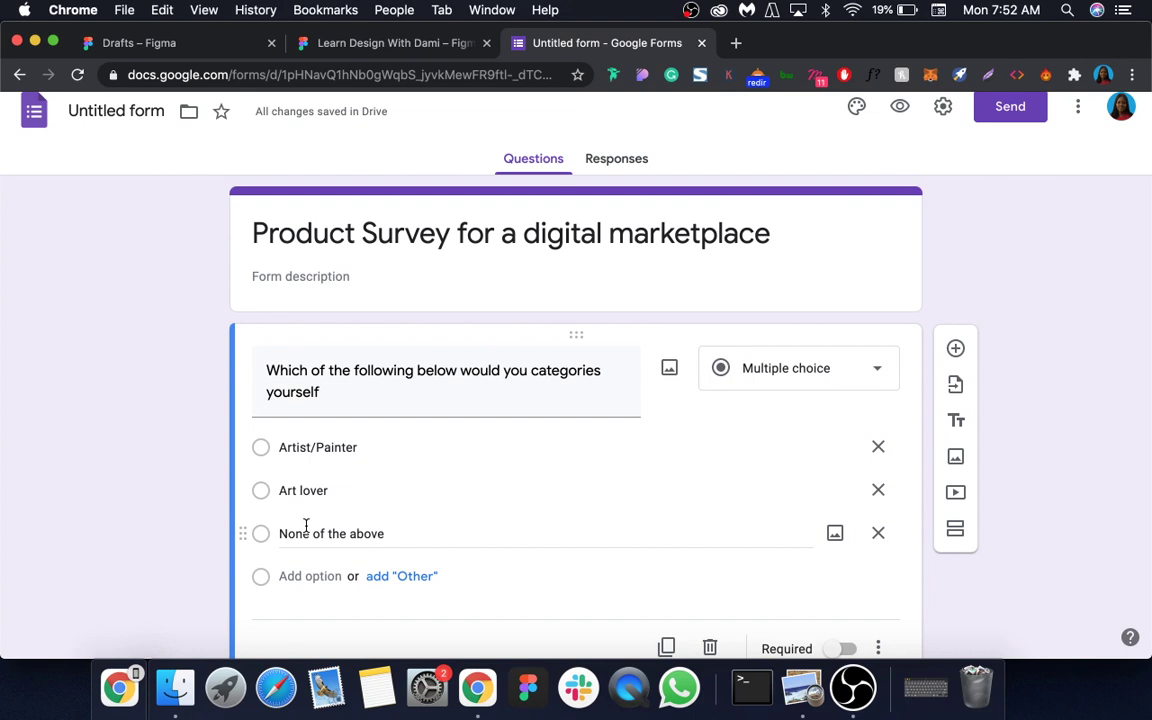
pyautogui.click(324, 447)
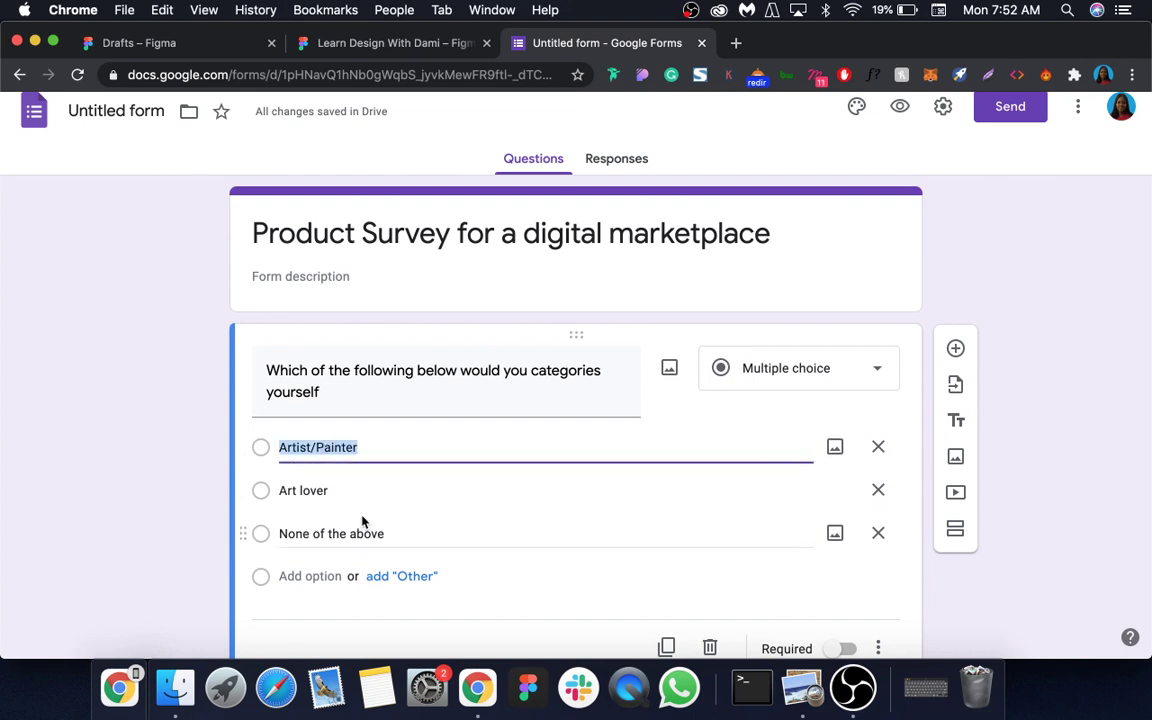
pyautogui.click(310, 490)
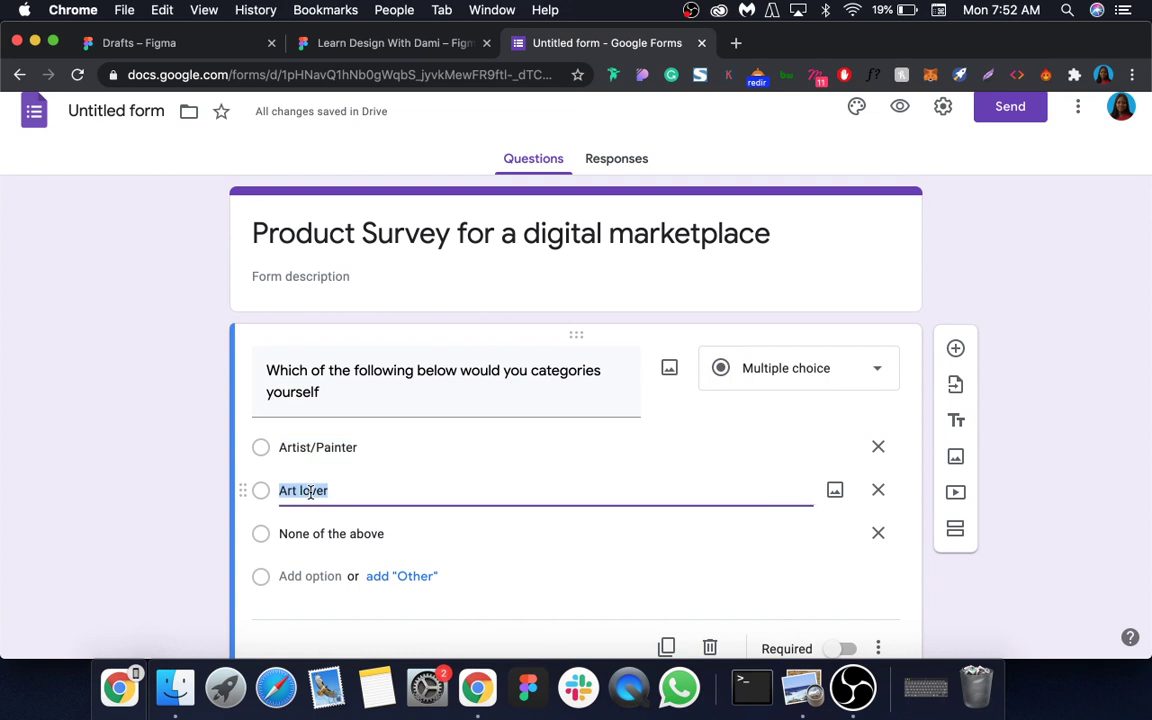
pyautogui.scroll(-2, 451, 451)
pyautogui.click(838, 578)
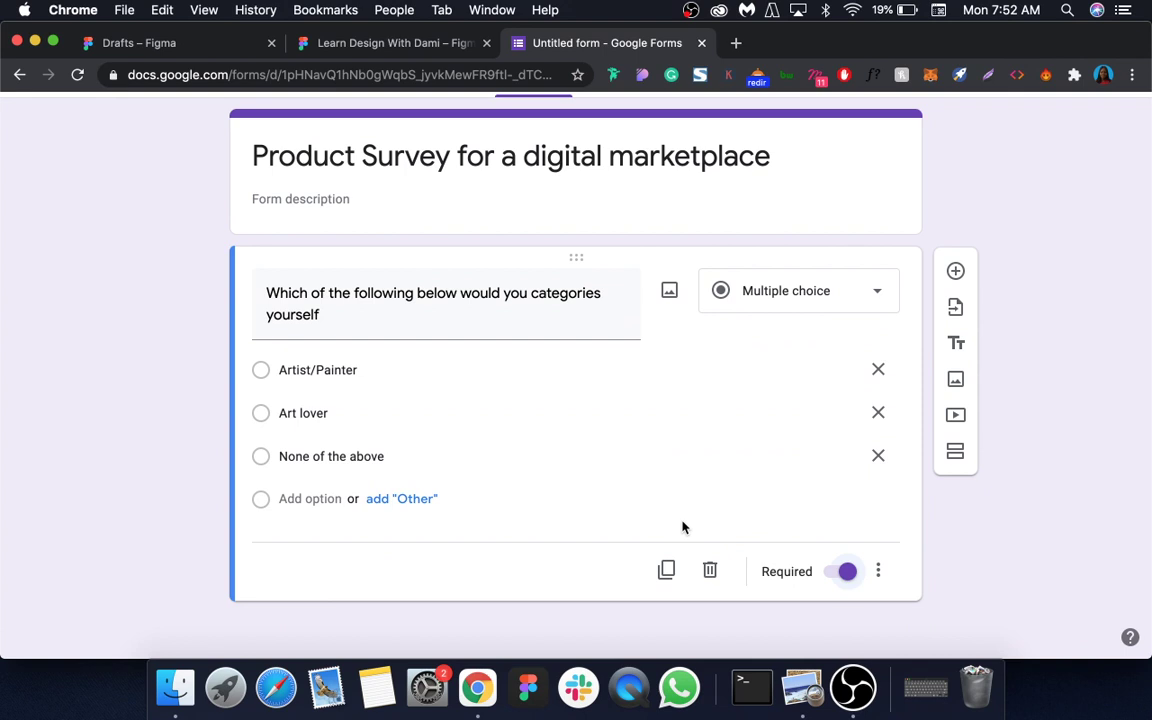
# Step: Add a second section and title it Artist/Painter, pasting the option text
pyautogui.click(955, 451)
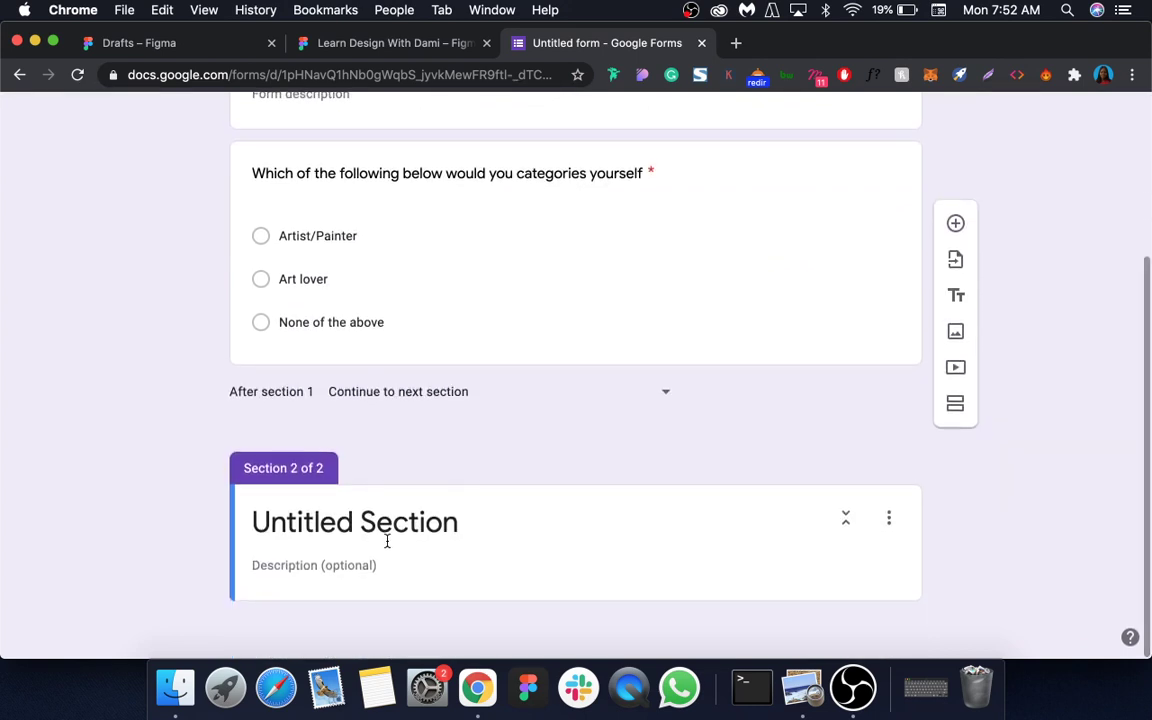
pyautogui.click(386, 530)
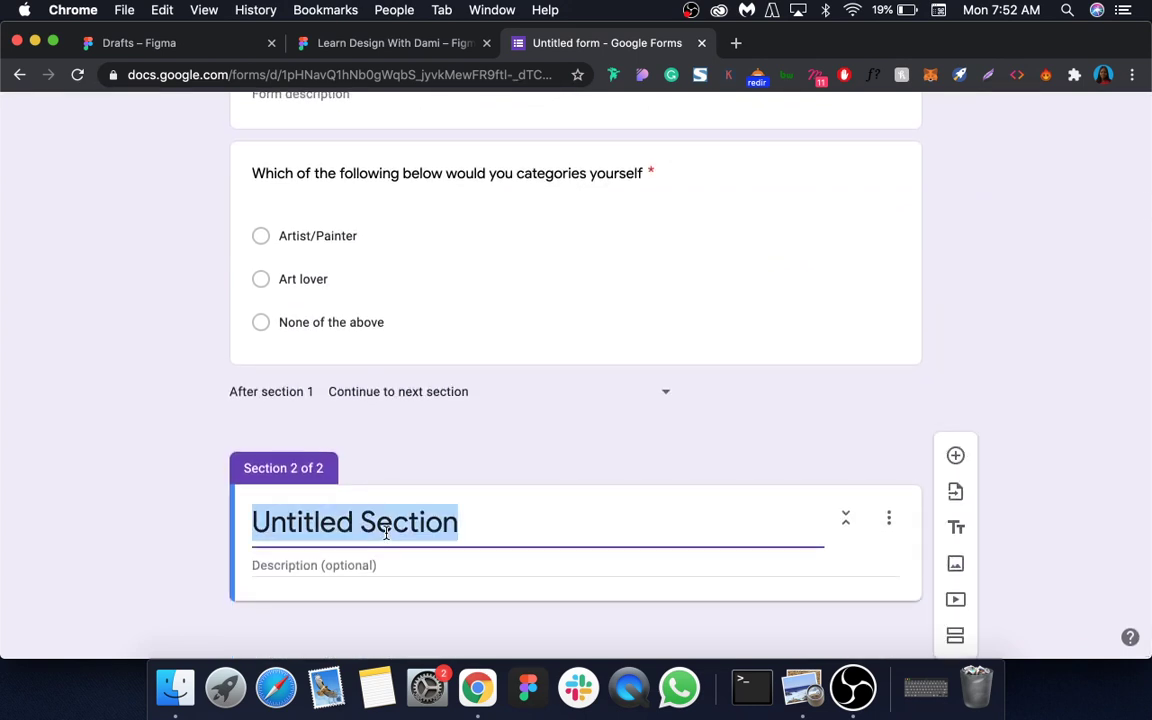
pyautogui.write('A')
pyautogui.click(334, 247)
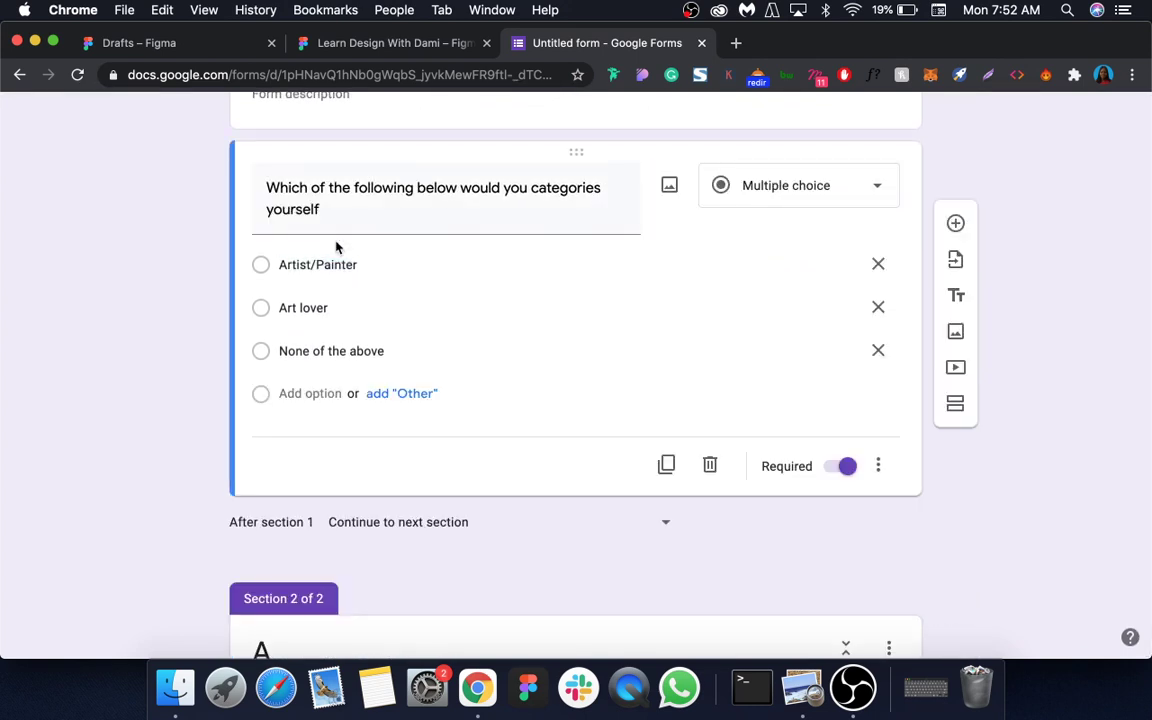
pyautogui.click(334, 260)
pyautogui.press('super+c')
pyautogui.scroll(-3, 432, 455)
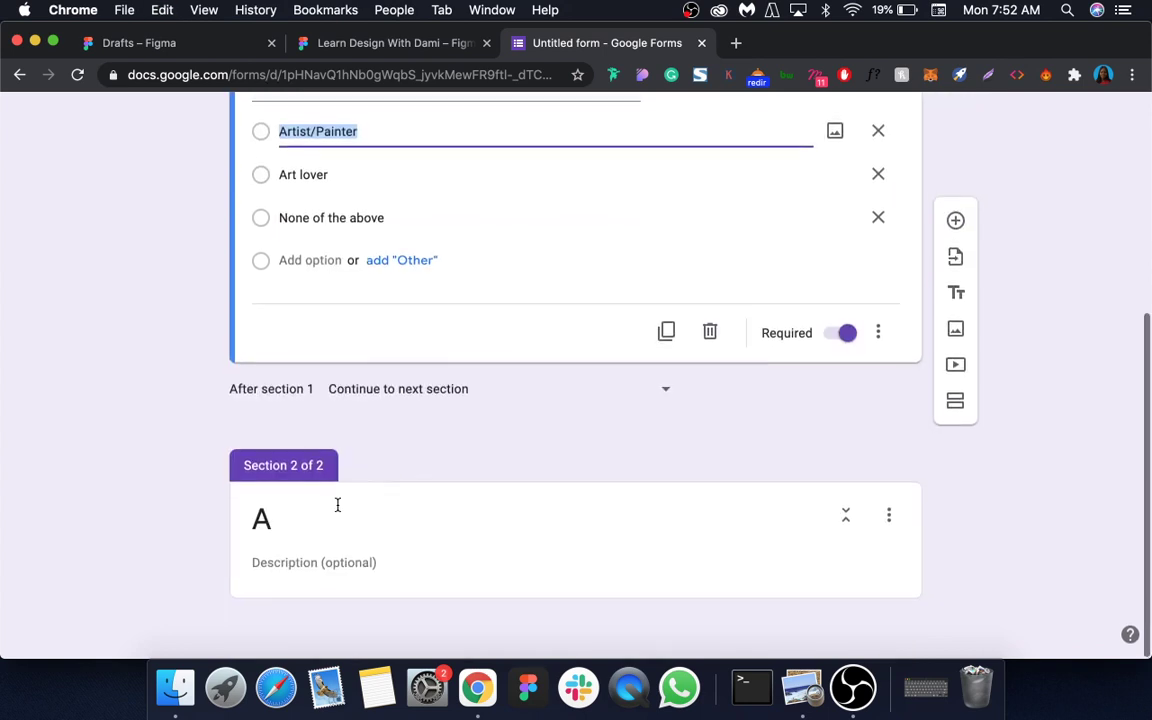
pyautogui.click(337, 505)
pyautogui.press('super+v')
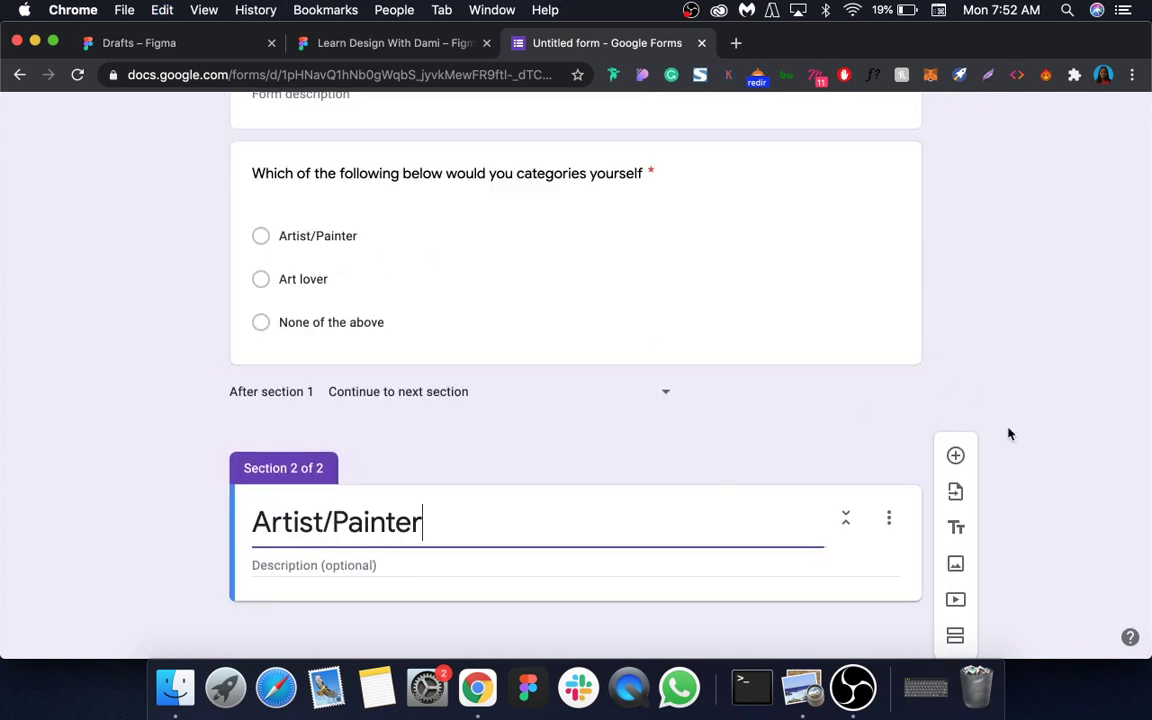
# Step: Add a third section titled Art lover
pyautogui.click(955, 634)
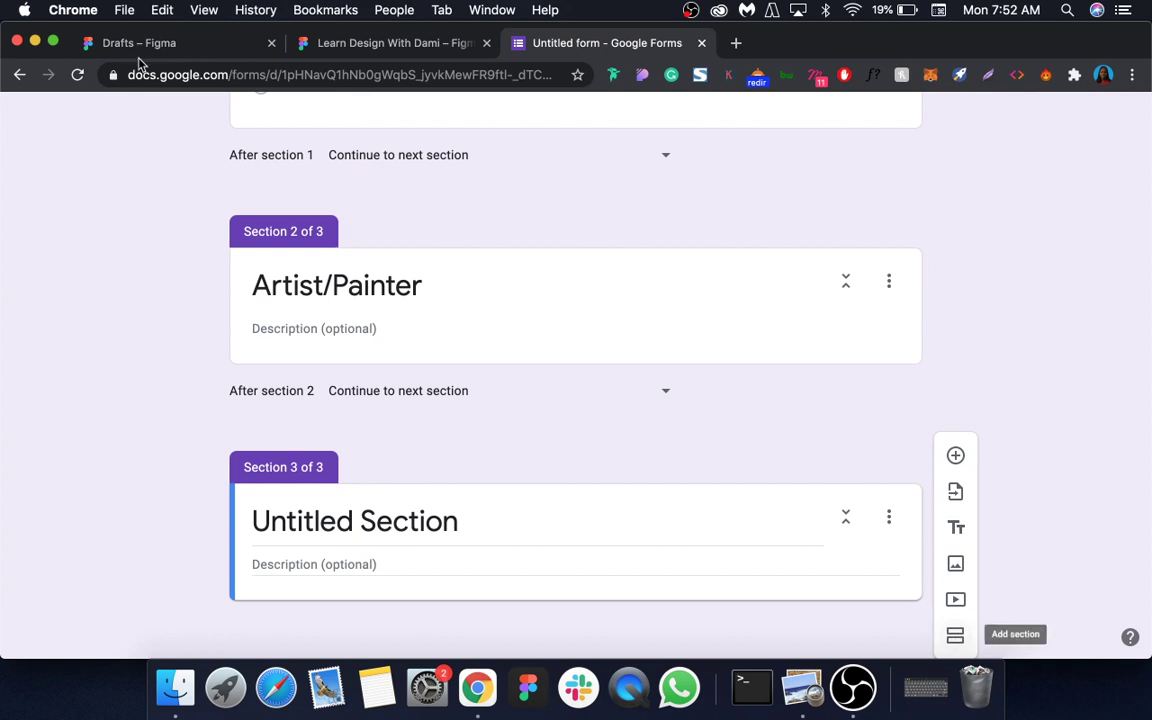
pyautogui.click(52, 42)
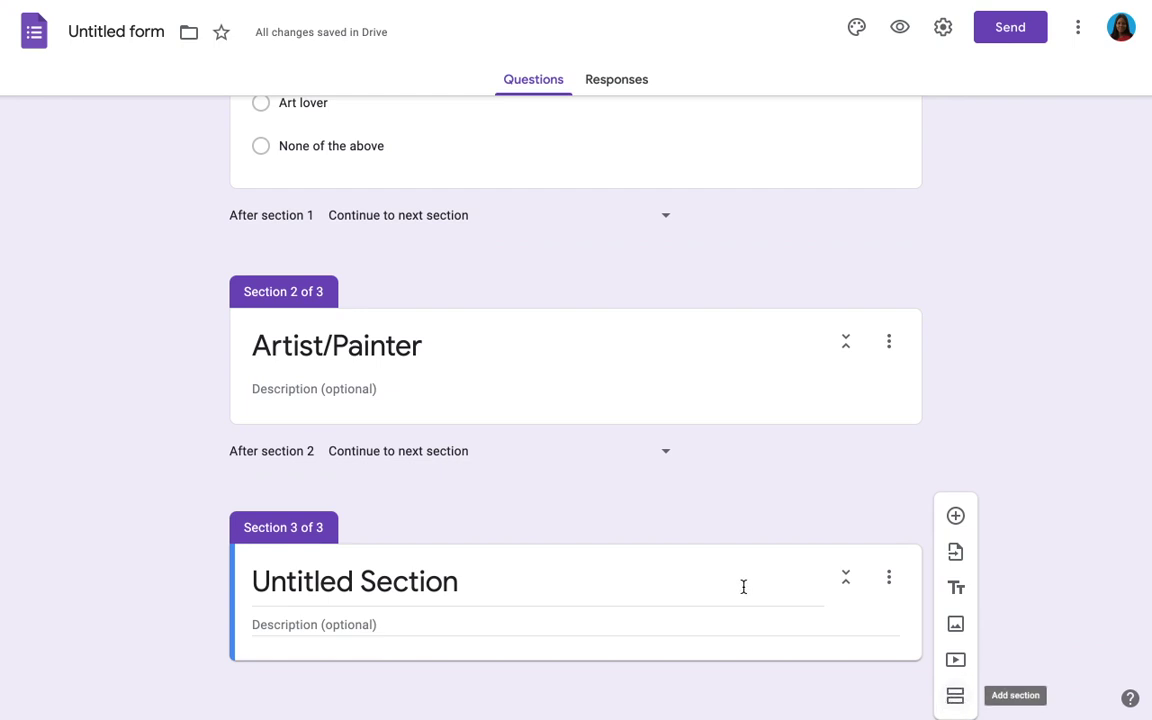
pyautogui.click(399, 581)
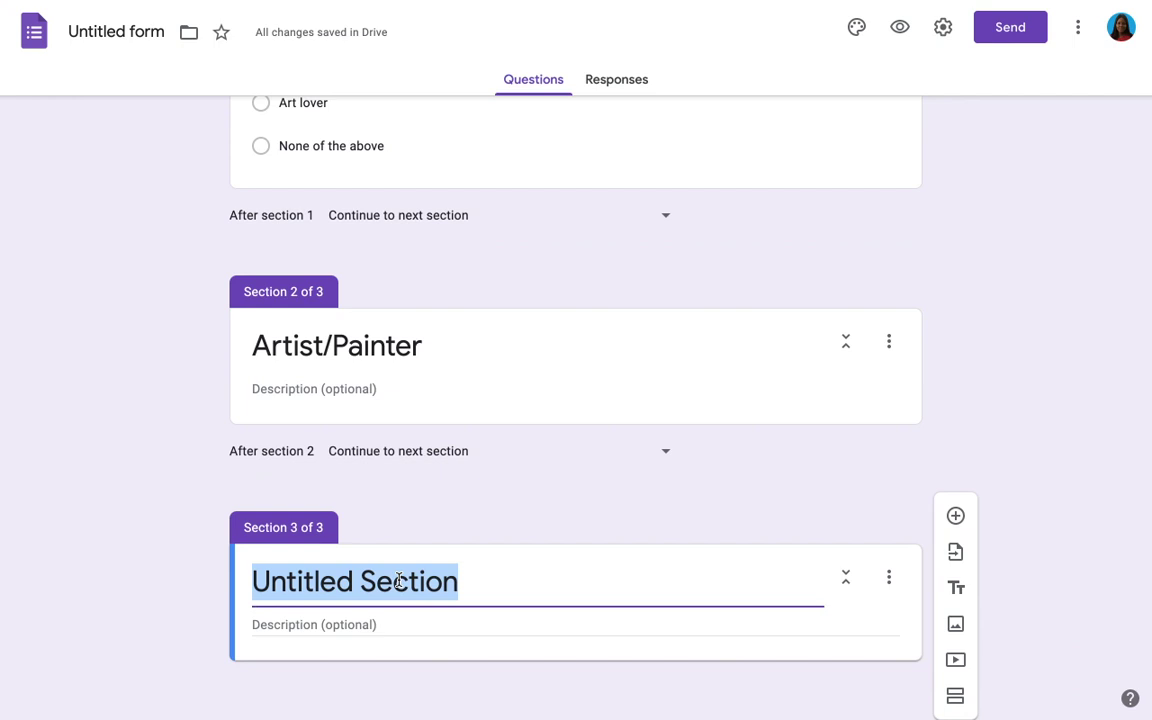
pyautogui.write('A')
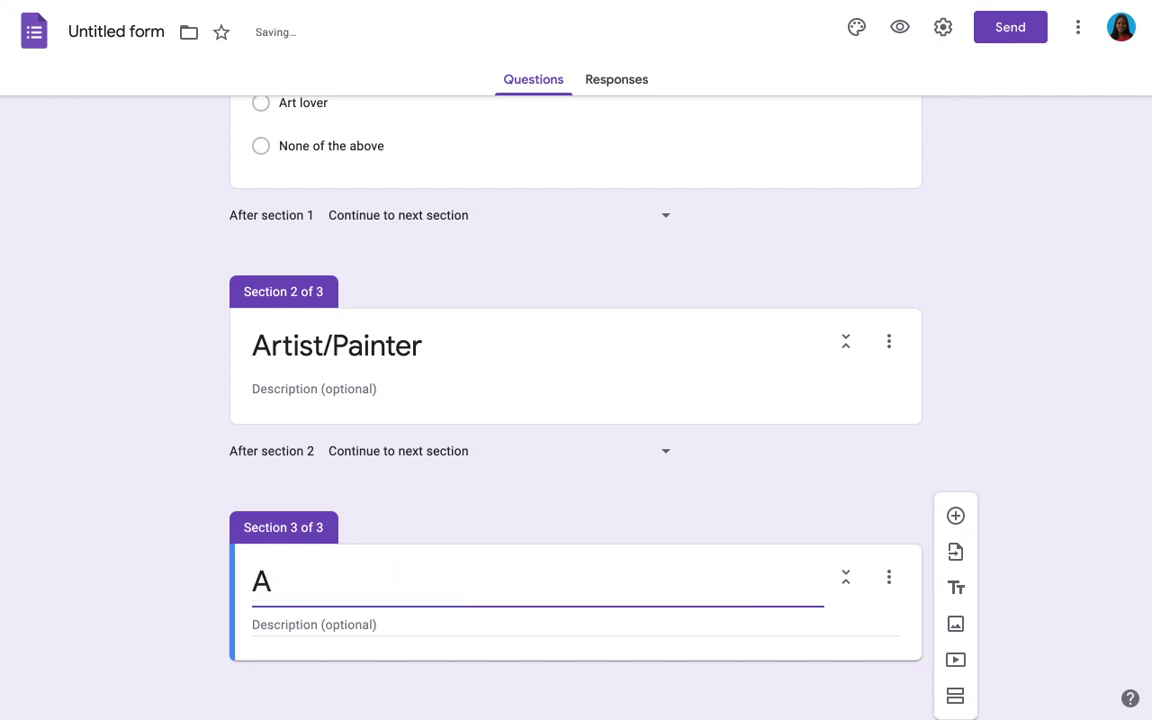
pyautogui.moveTo(977, 712)
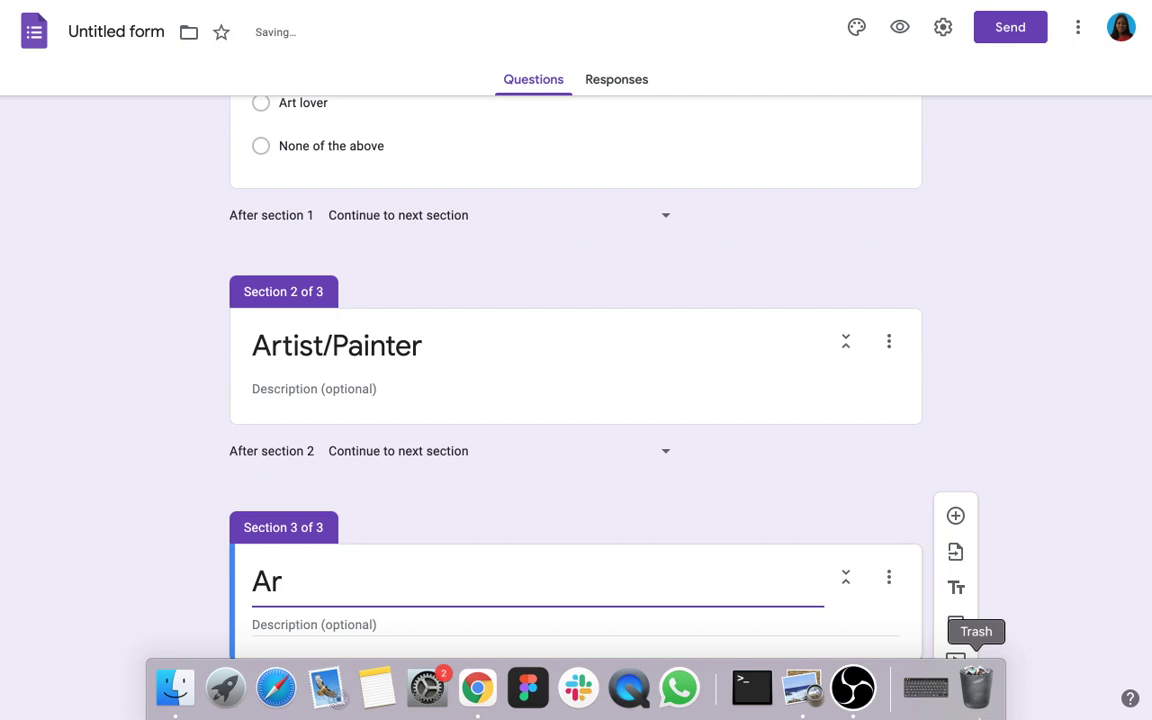
pyautogui.click(926, 687)
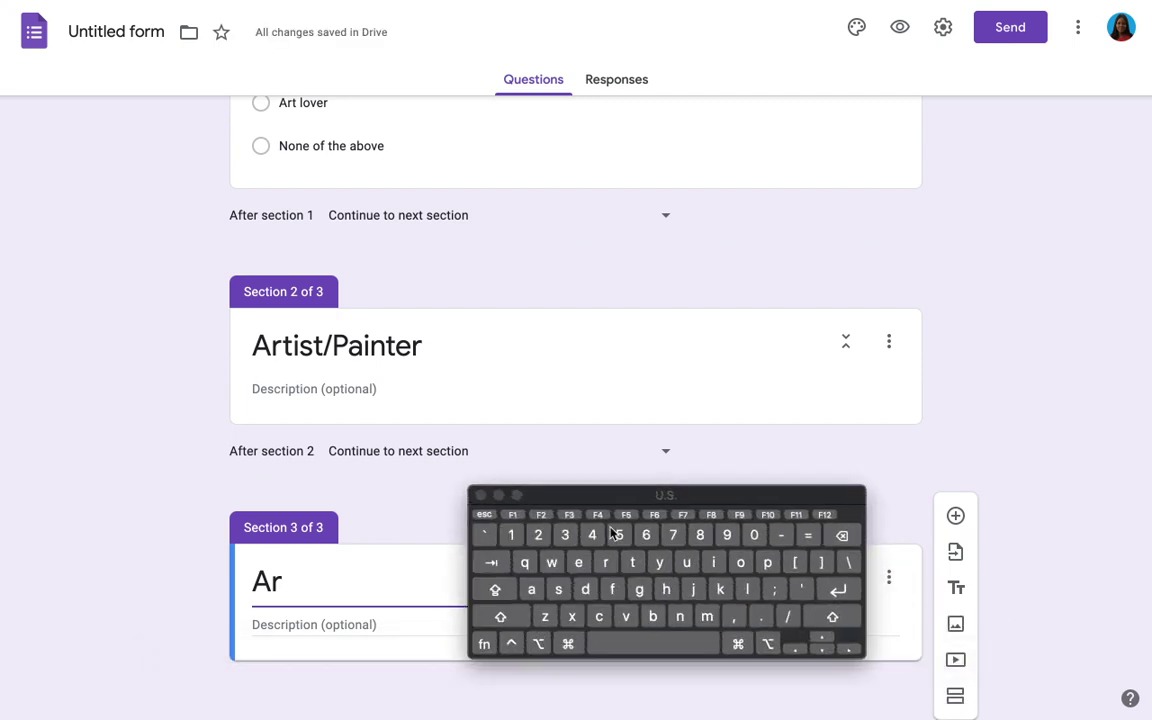
pyautogui.write('t lov')
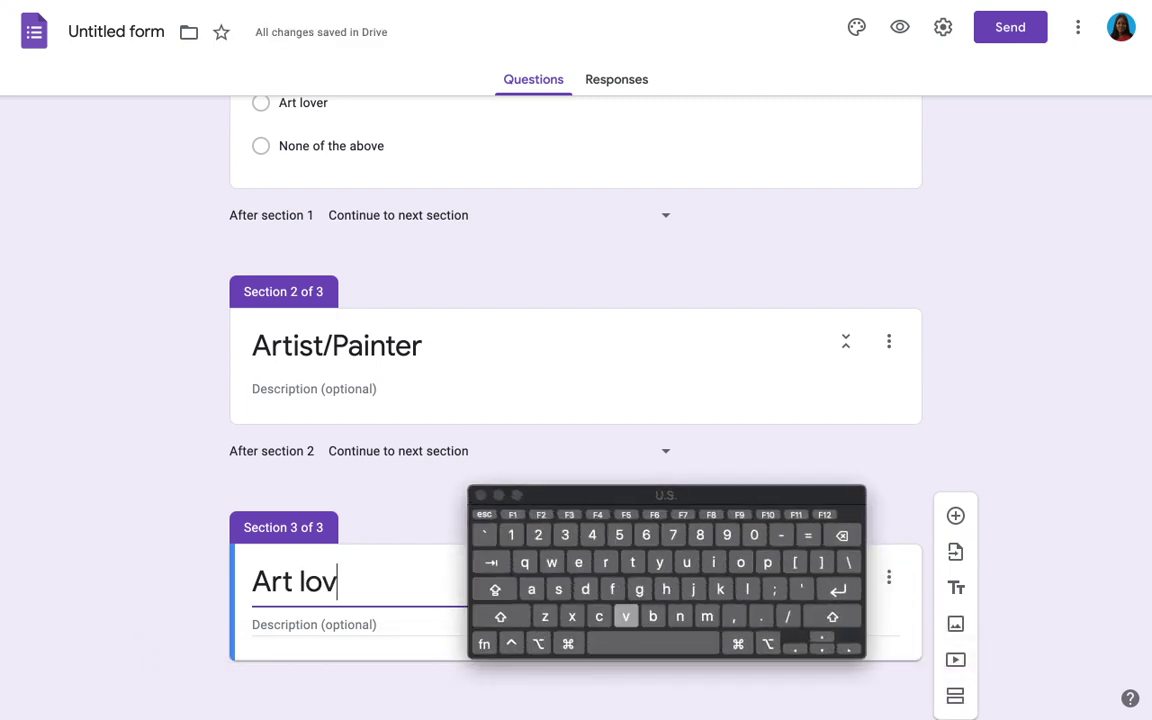
pyautogui.write('er')
pyautogui.click(498, 494)
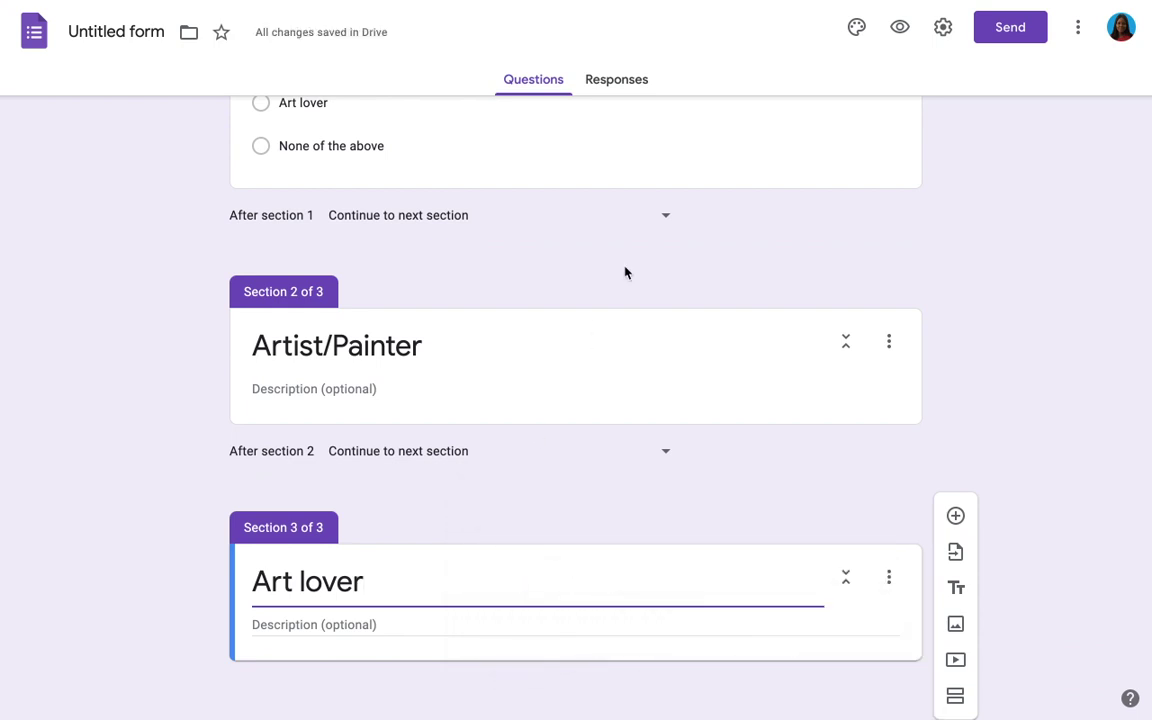
pyautogui.scroll(5, 607, 365)
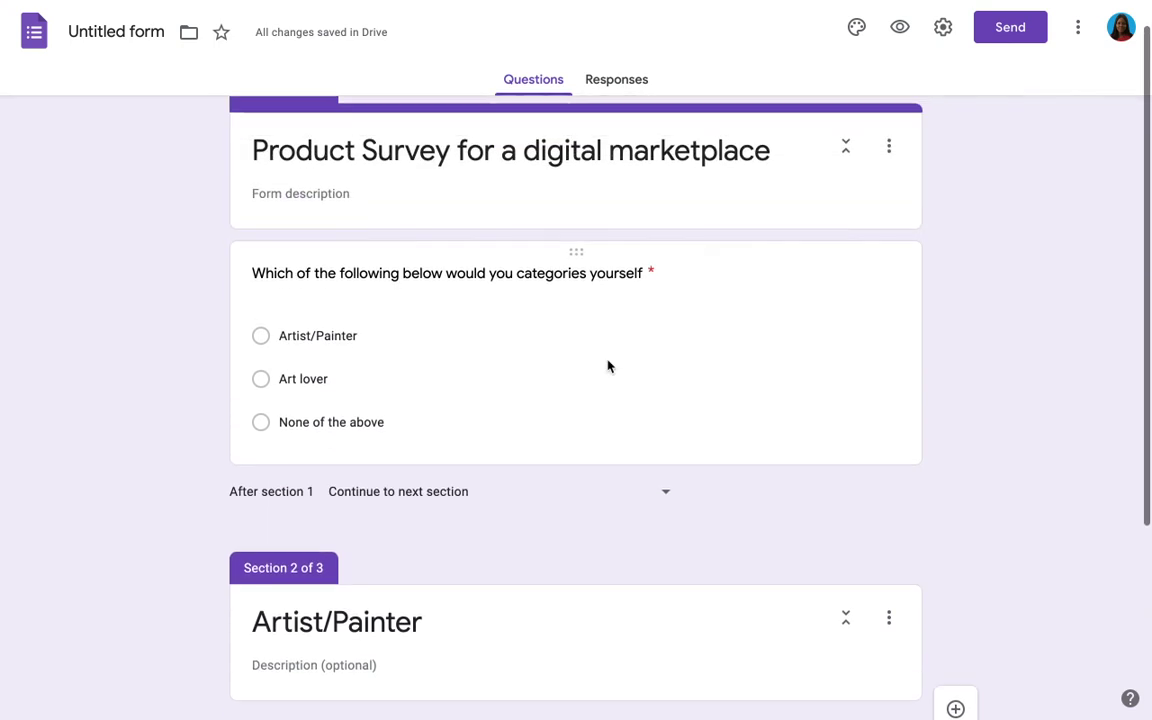
# Step: Turn on 'Go to section based on answer' for the category question
pyautogui.click(821, 329)
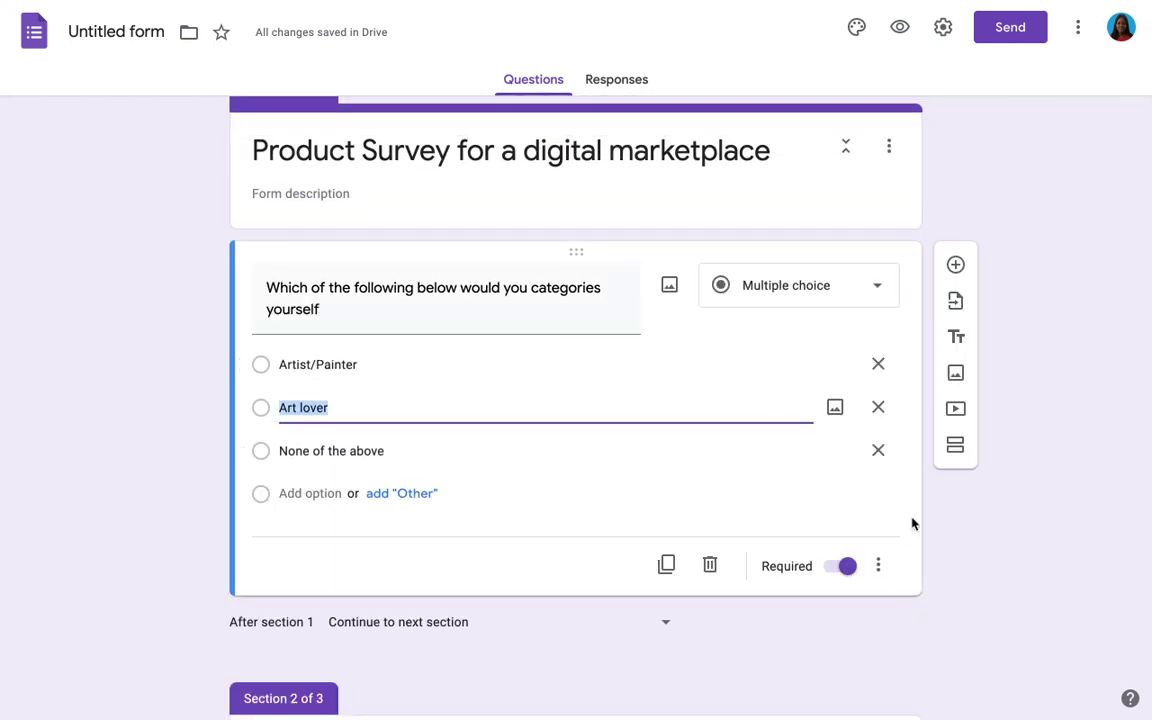
pyautogui.click(884, 570)
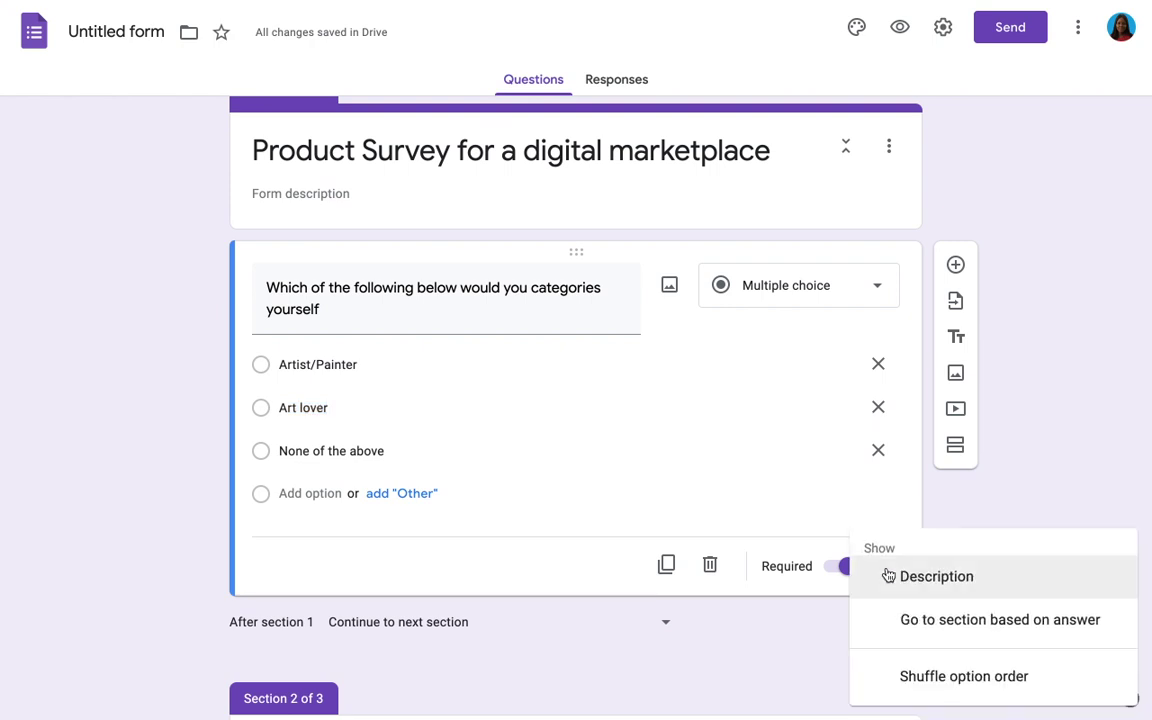
pyautogui.click(990, 622)
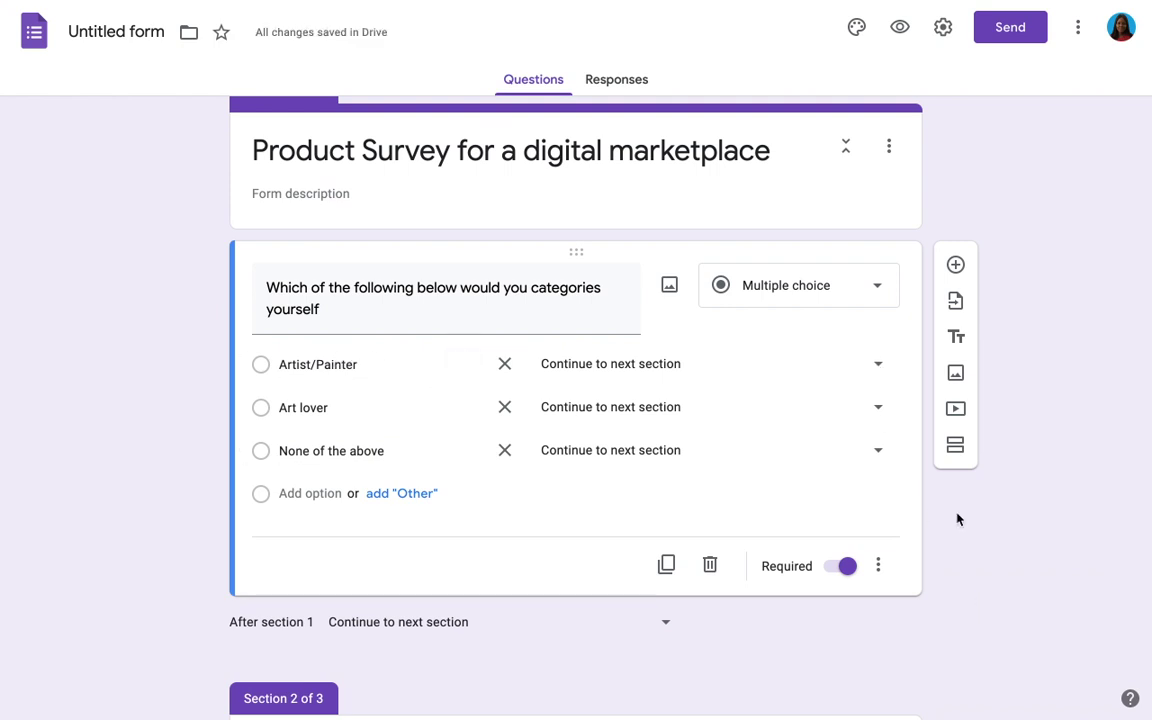
# Step: Route Artist/Painter to section 2, Art lover to section 3, and None of the above to Submit form
pyautogui.click(874, 366)
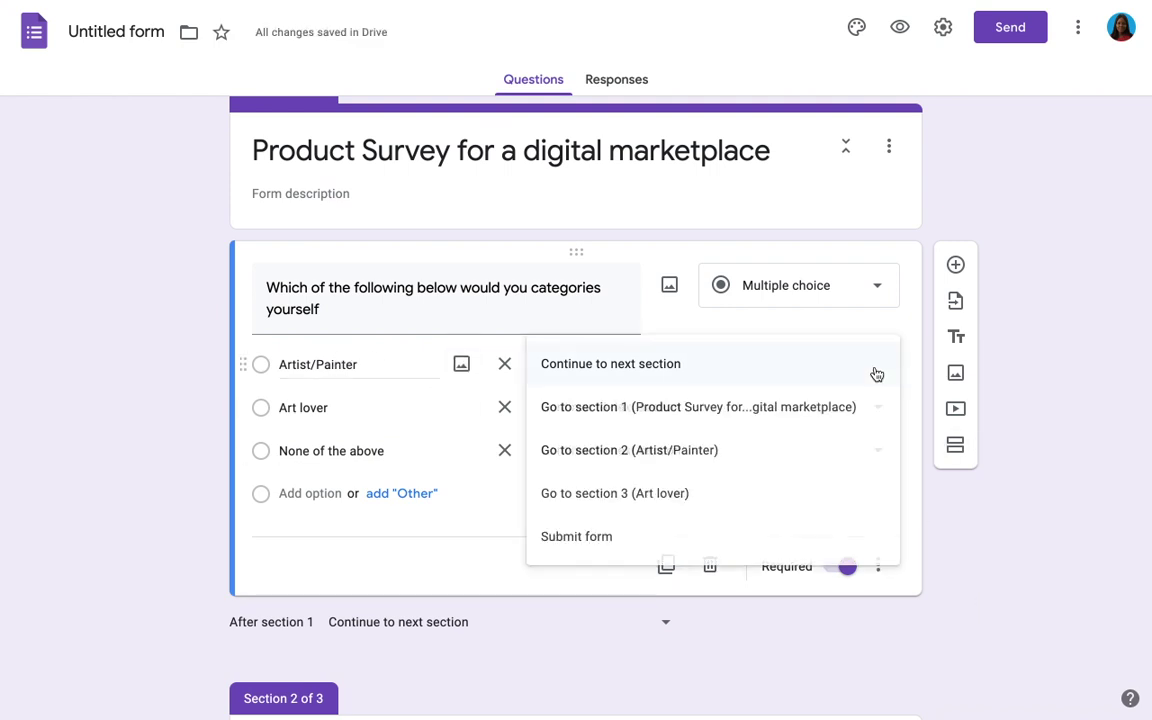
pyautogui.click(754, 451)
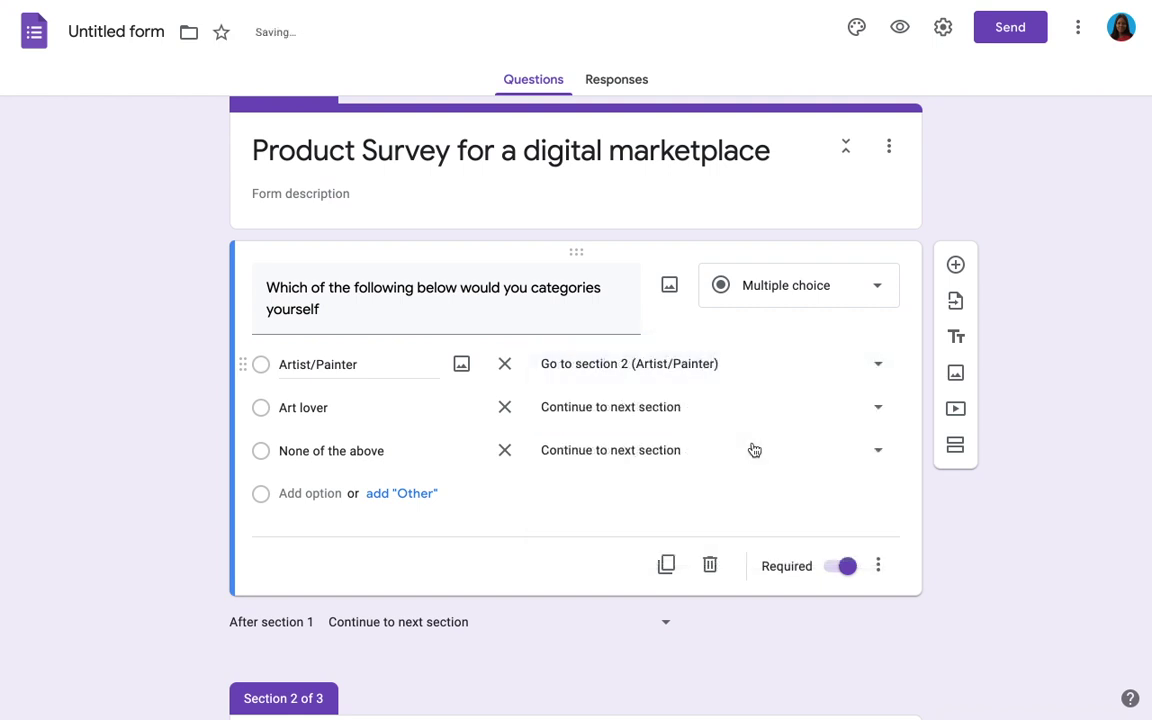
pyautogui.click(878, 410)
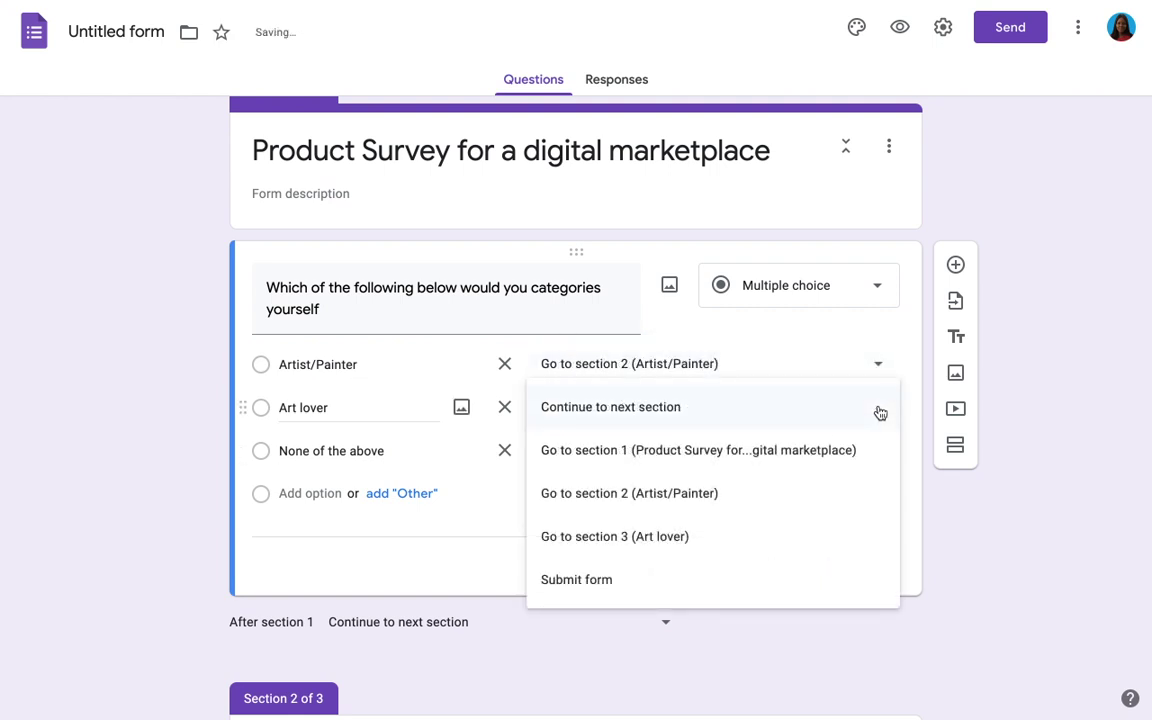
pyautogui.click(730, 548)
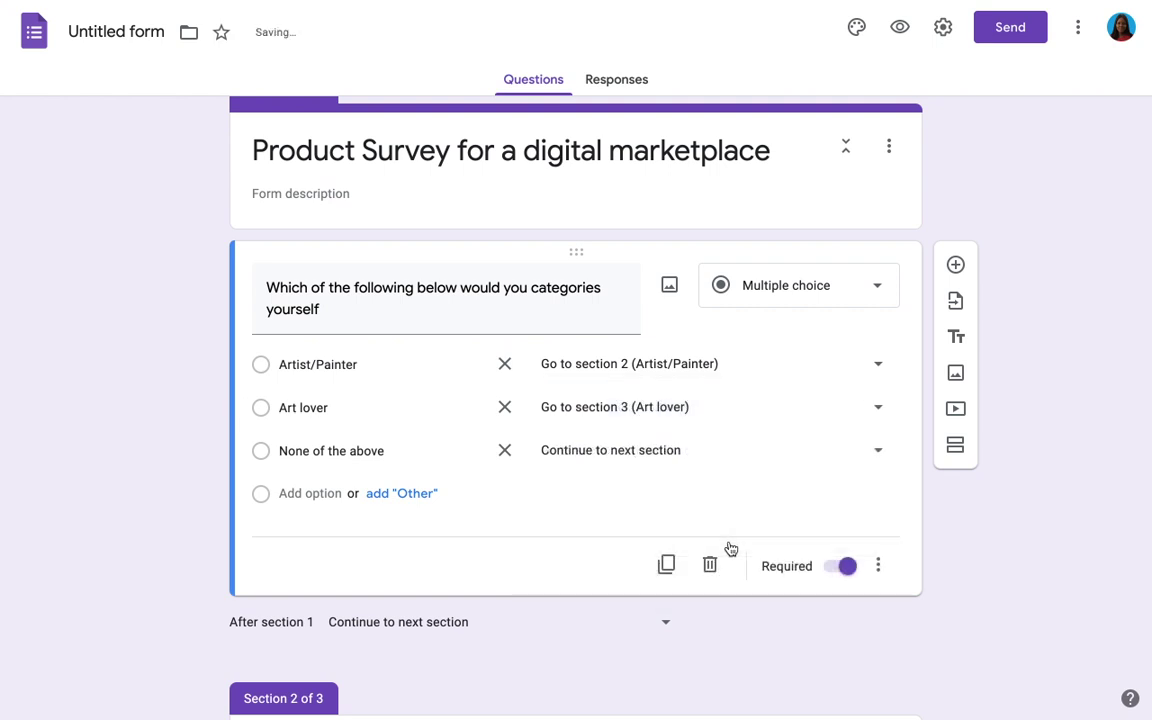
pyautogui.click(678, 455)
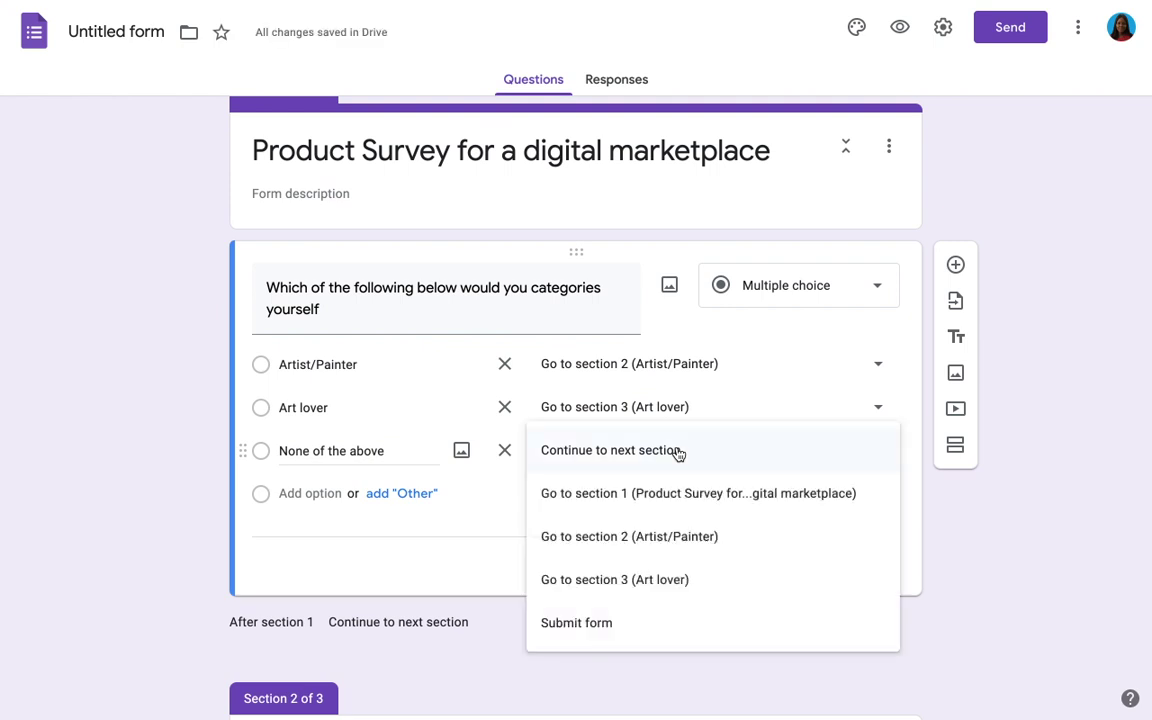
pyautogui.click(657, 640)
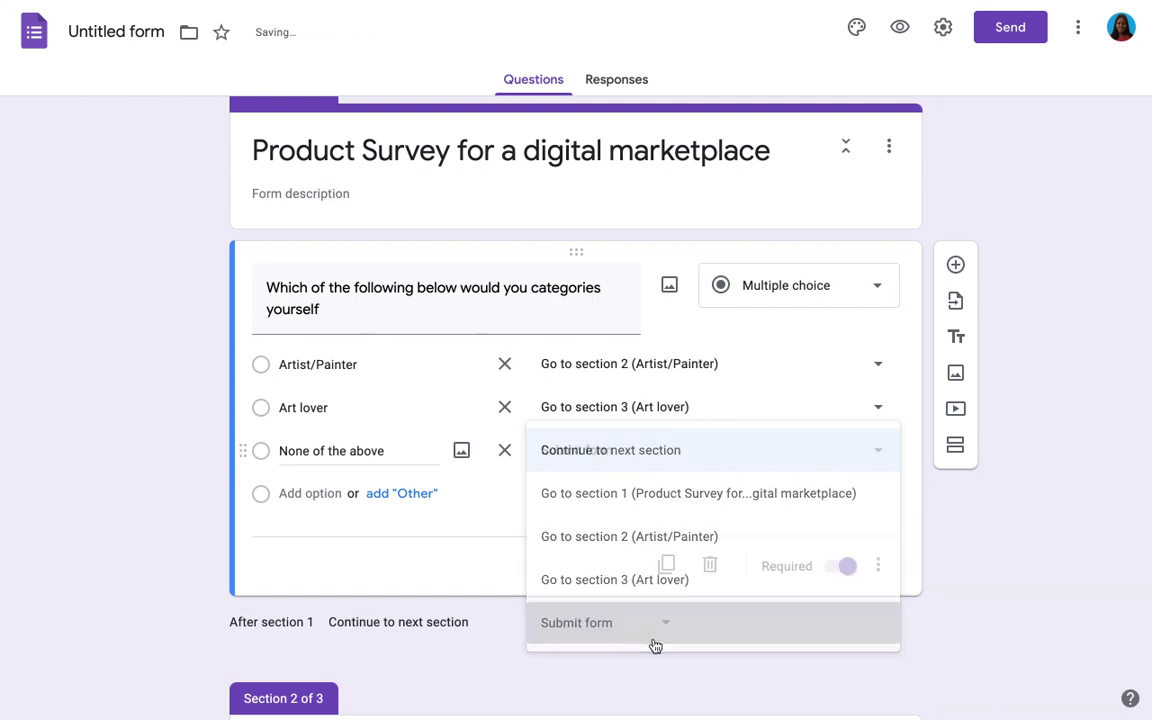
pyautogui.scroll(-3, 655, 647)
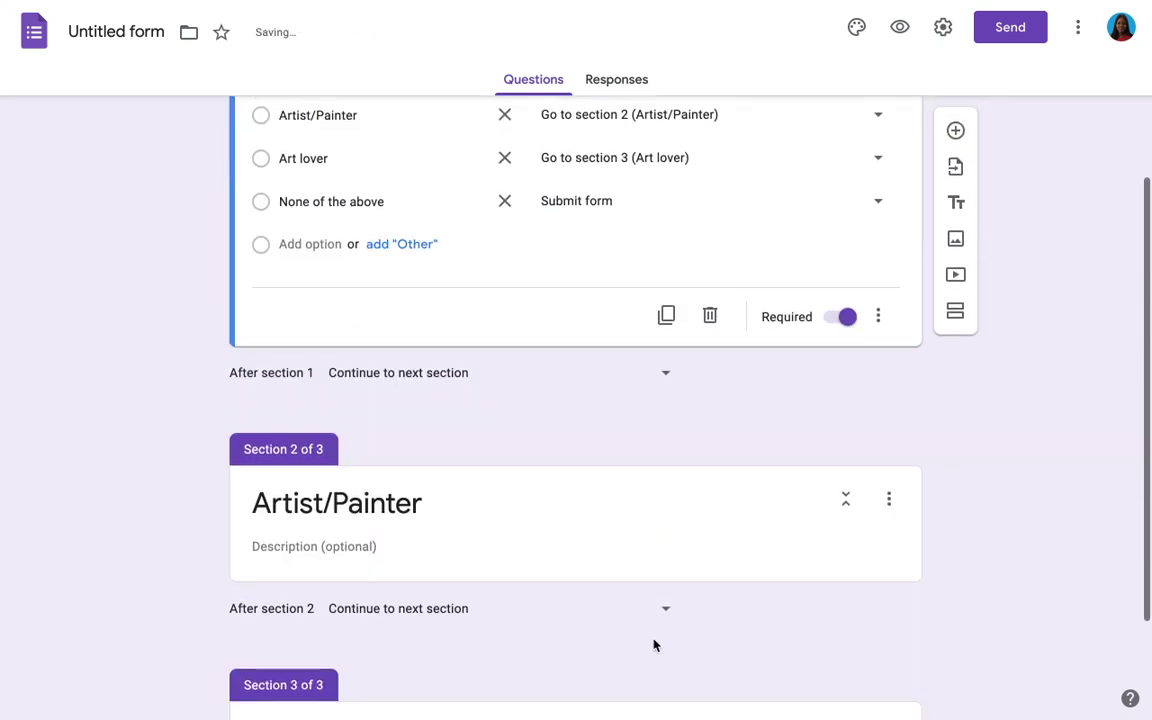
pyautogui.scroll(-1, 651, 593)
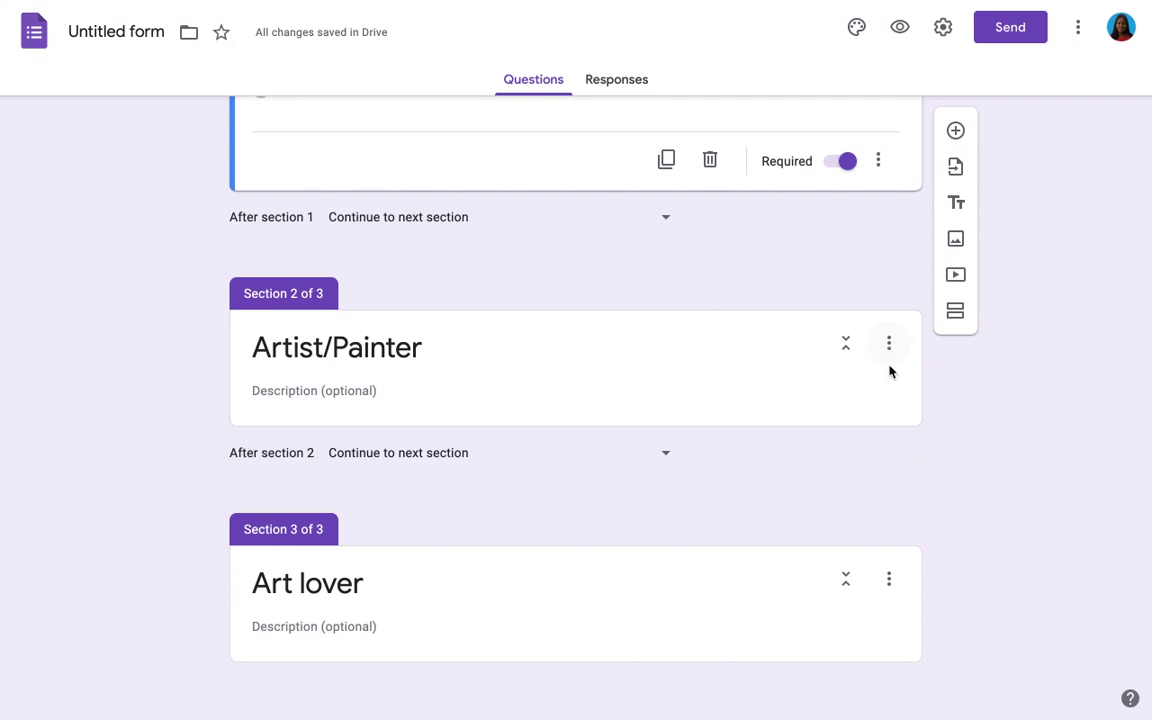
# Step: Add the question 'How long have you been into art?' to the Artist/Painter section
pyautogui.click(879, 404)
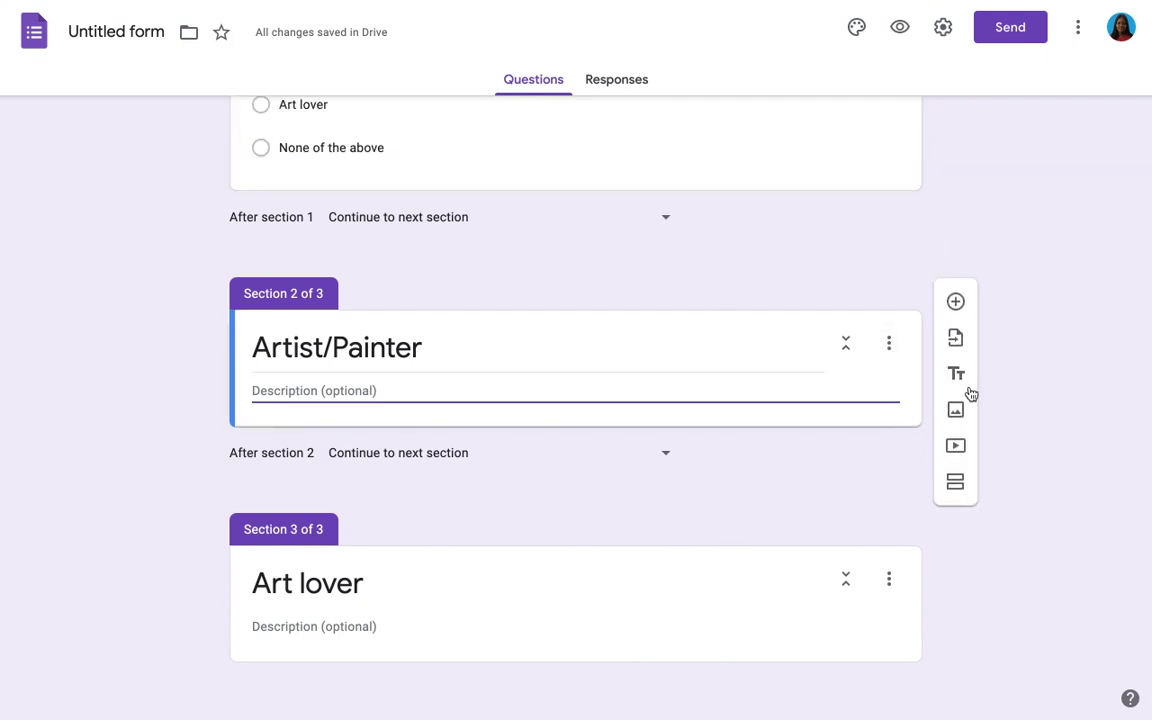
pyautogui.click(954, 301)
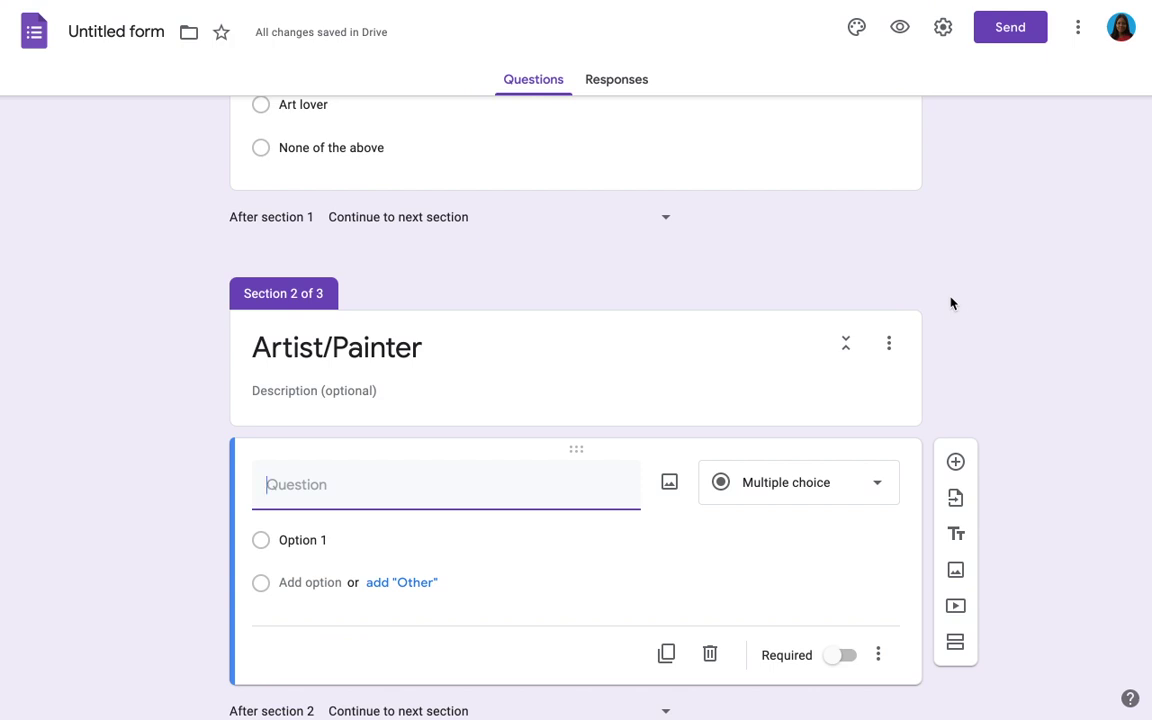
pyautogui.scroll(-1, 951, 303)
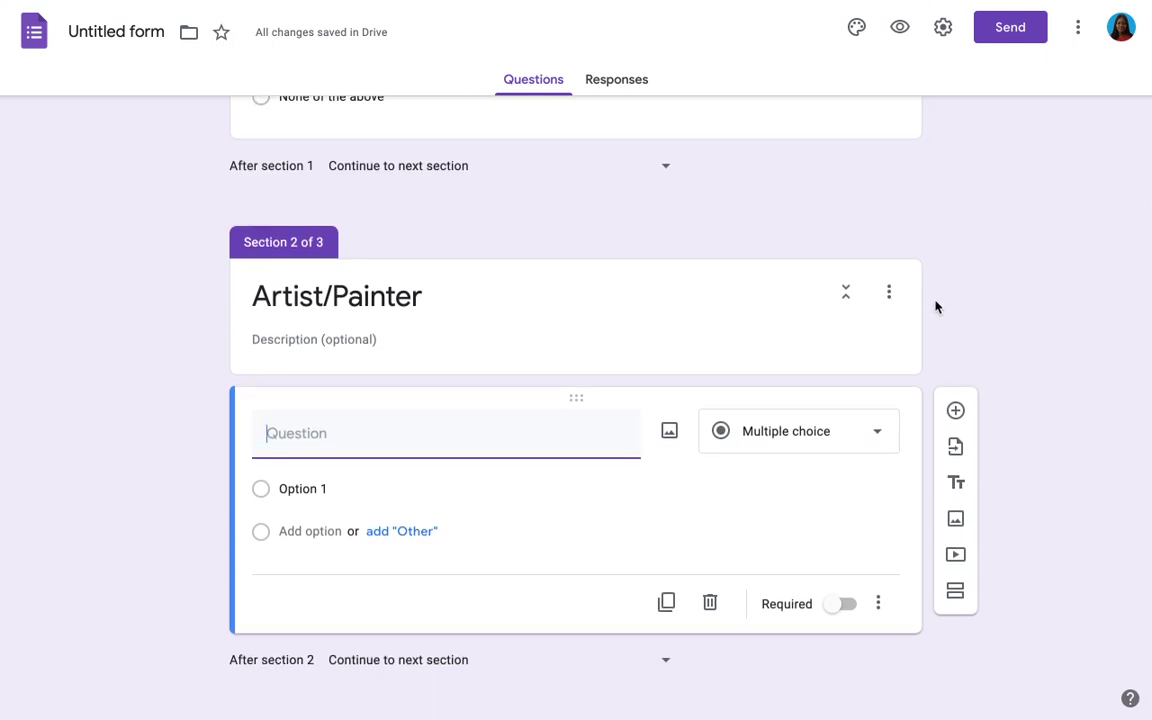
pyautogui.write('How lon')
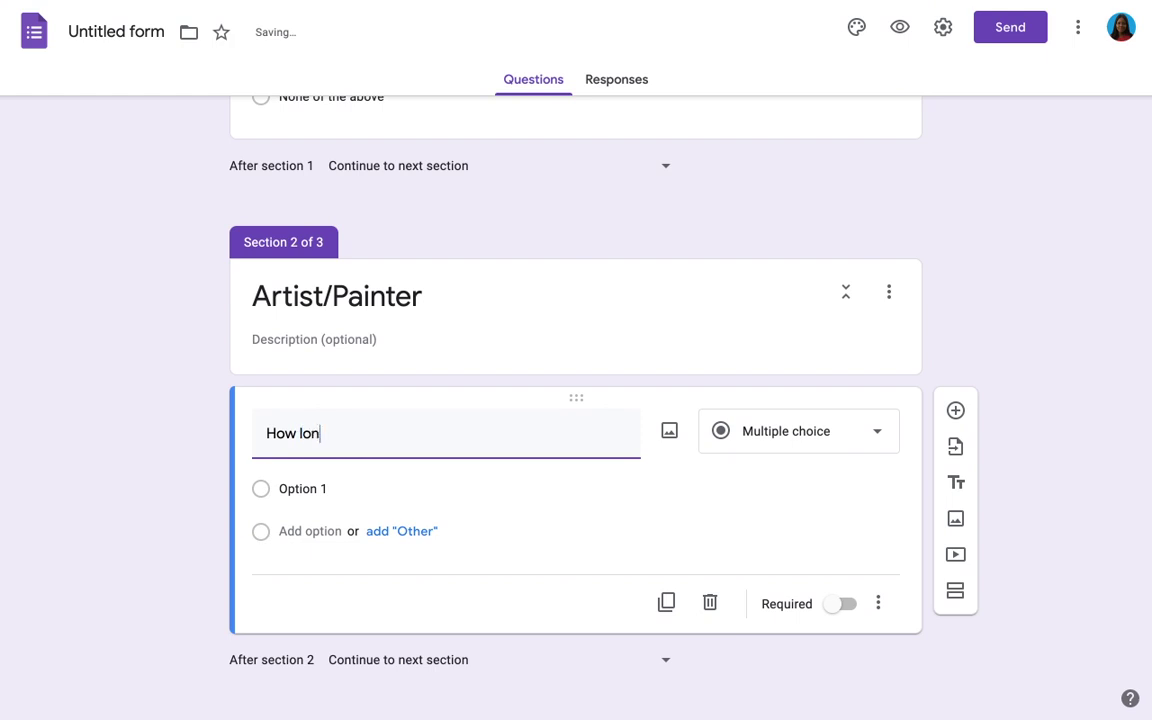
pyautogui.write('g you')
pyautogui.press('BackSpace')
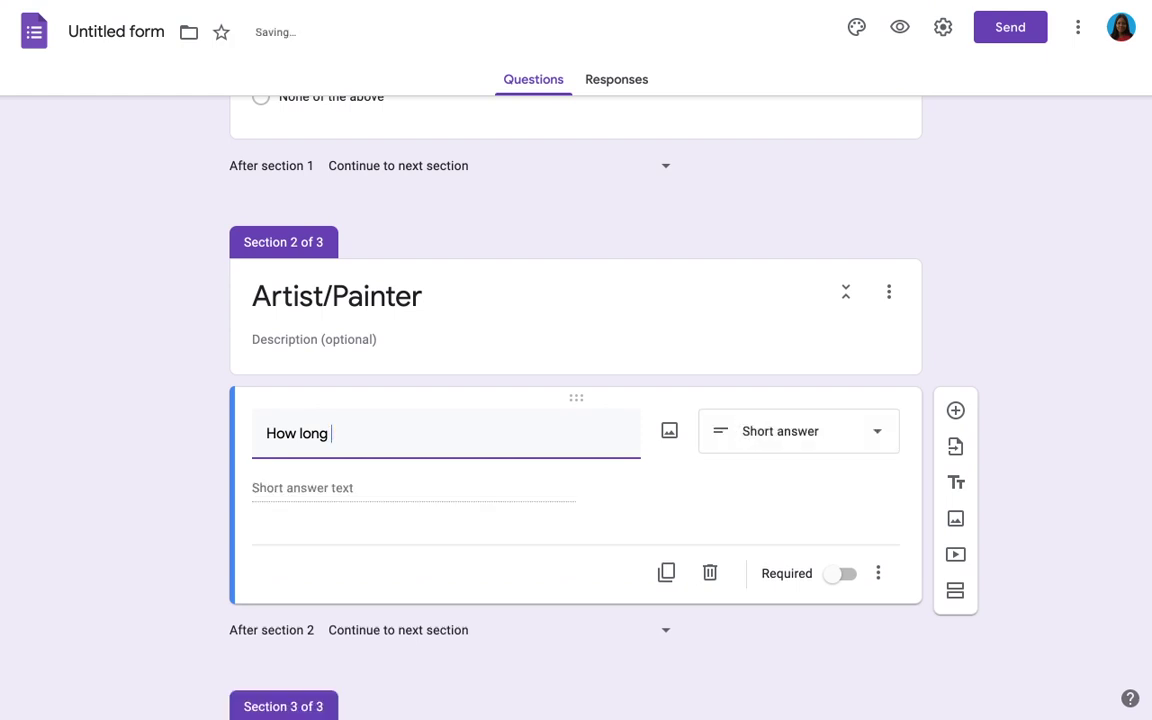
pyautogui.write('have you been in')
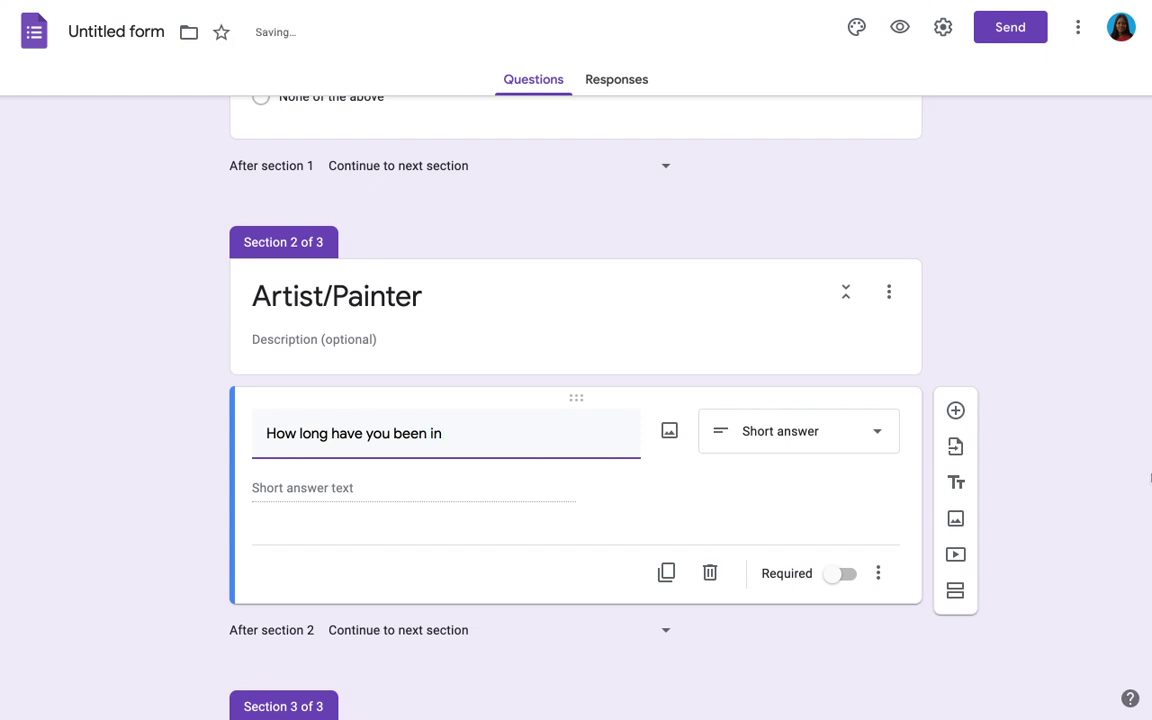
pyautogui.scroll(-2, 815, 541)
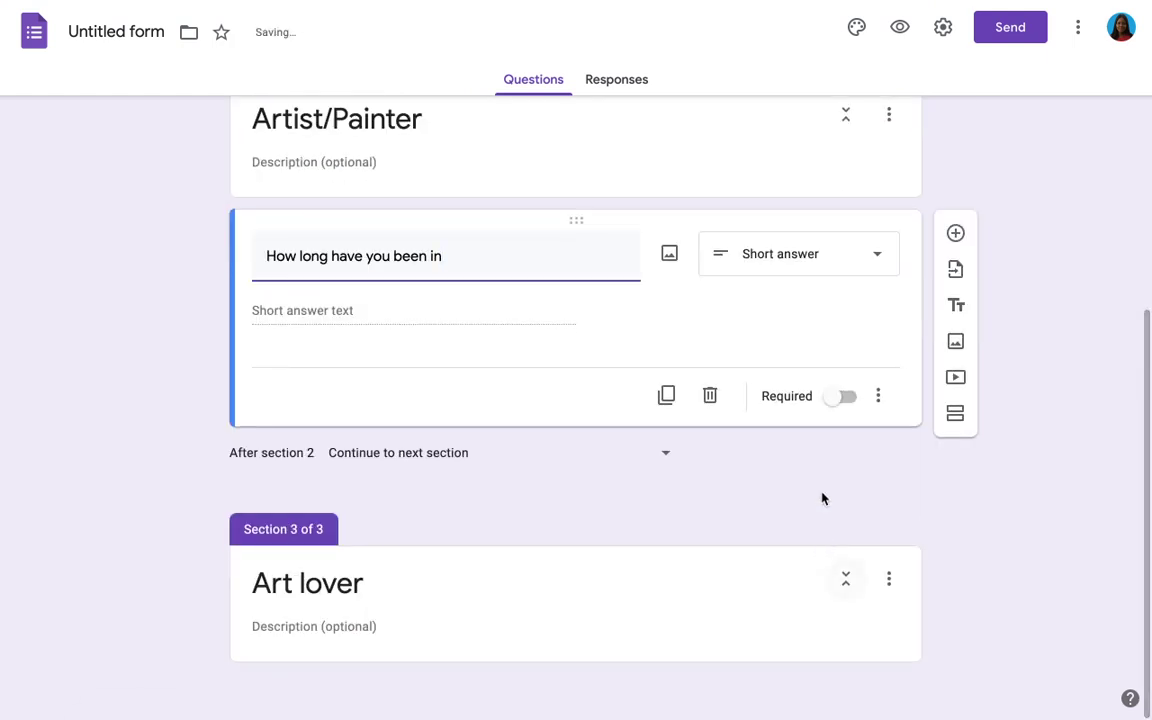
pyautogui.scroll(1, 823, 499)
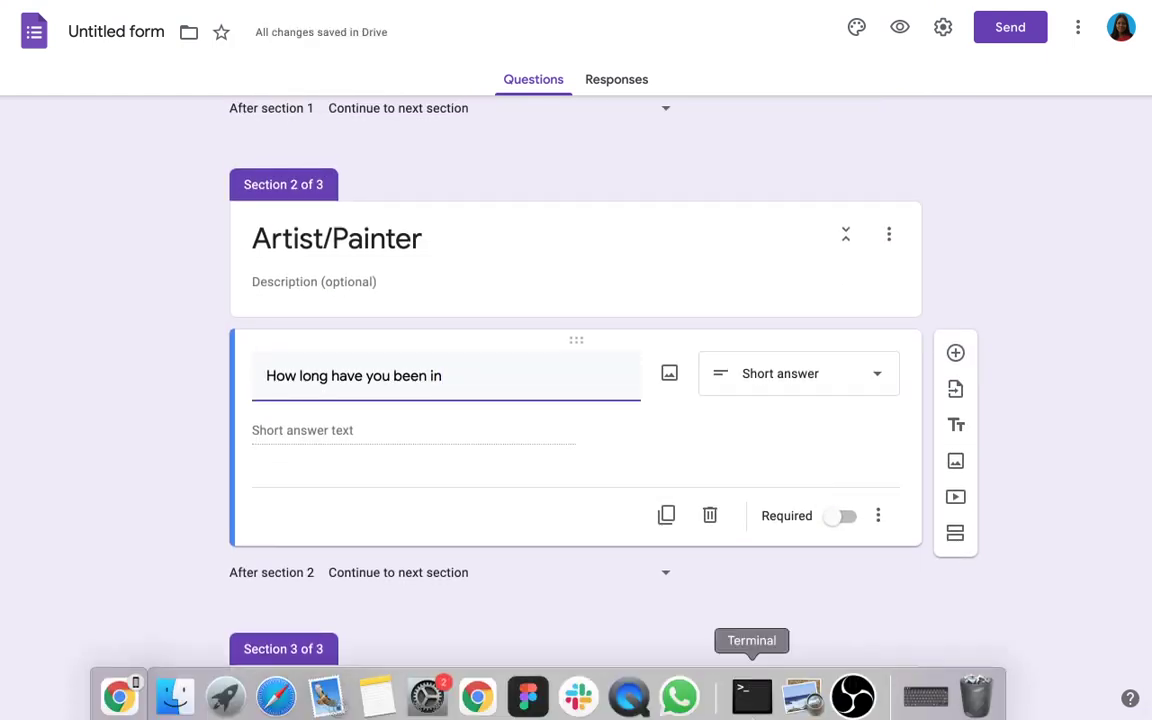
pyautogui.click(925, 697)
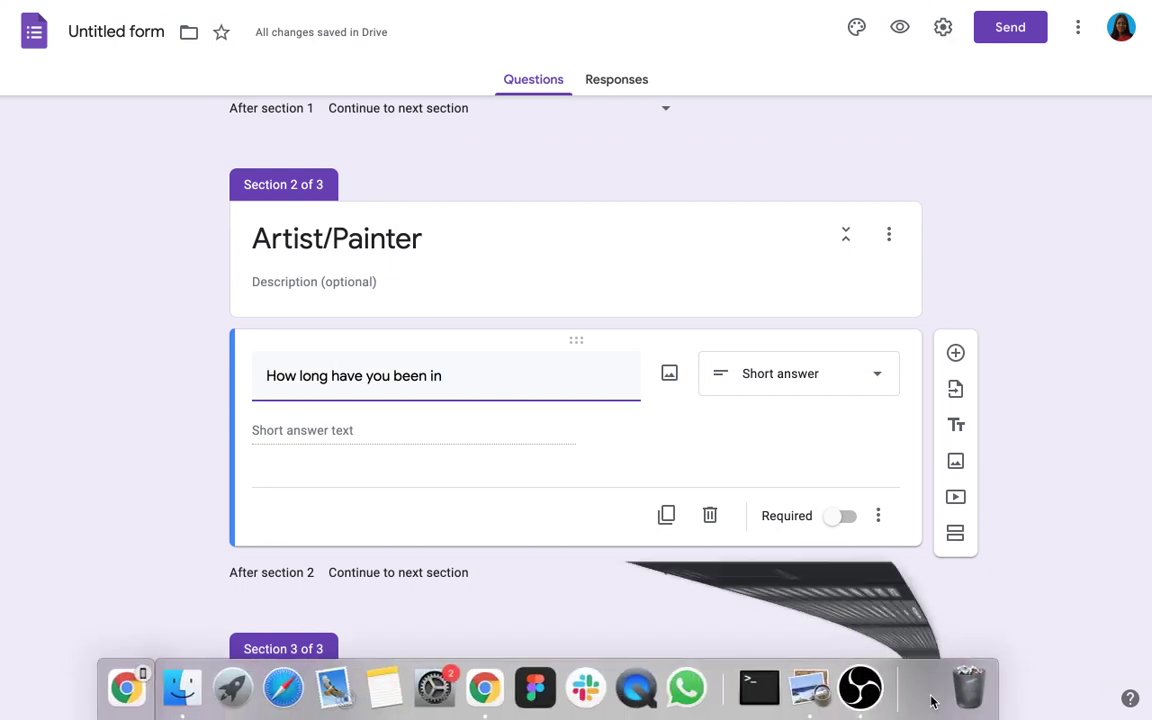
pyautogui.write('o art')
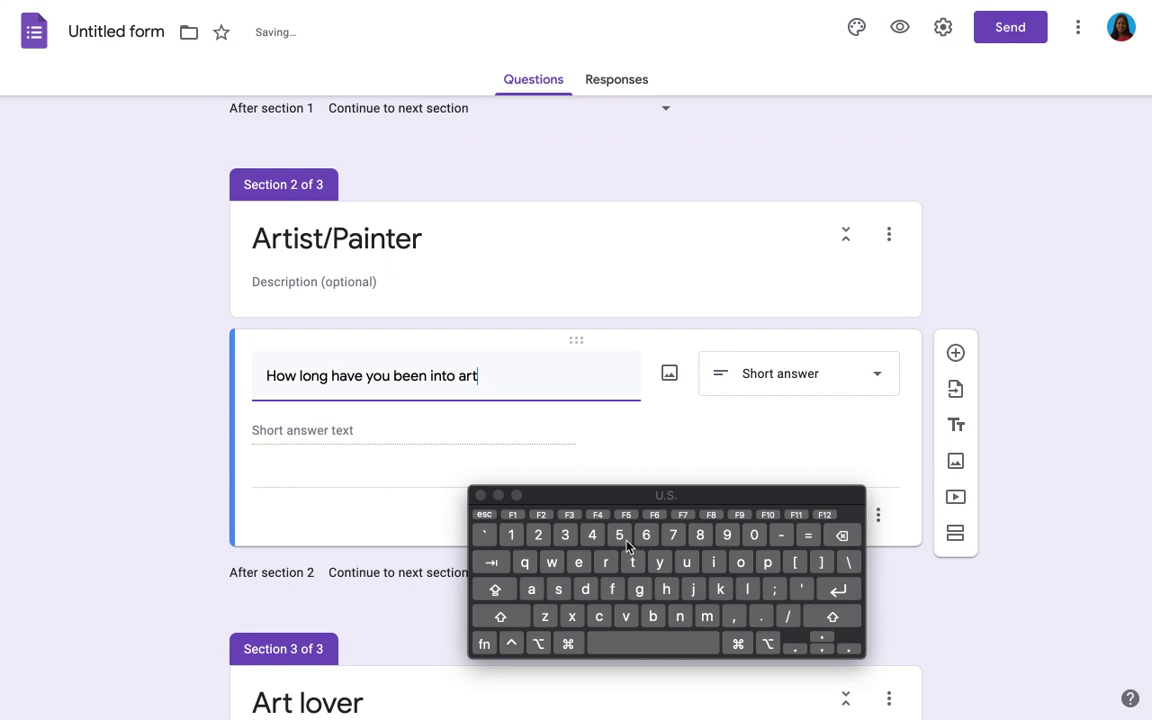
pyautogui.write('?')
# Step: Make it a required multiple-choice question with 0-2 years, 3-6 years and Above 6 years
pyautogui.click(756, 385)
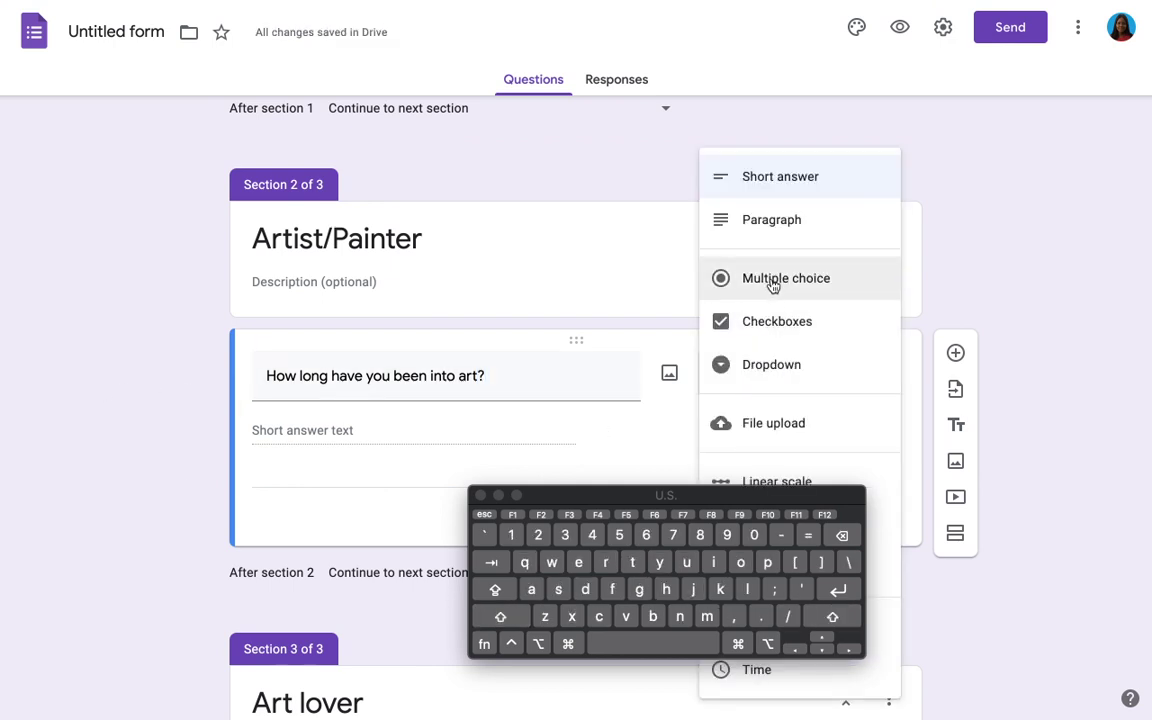
pyautogui.click(772, 280)
pyautogui.click(300, 431)
pyautogui.write('0')
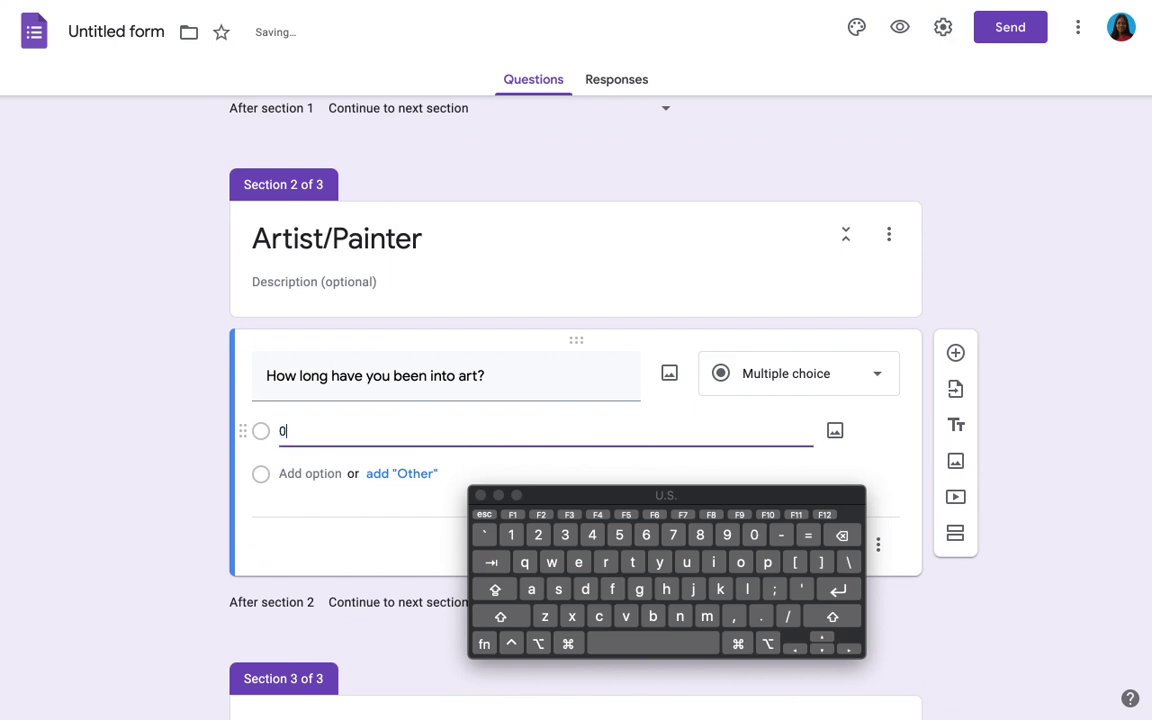
pyautogui.write('-2 years')
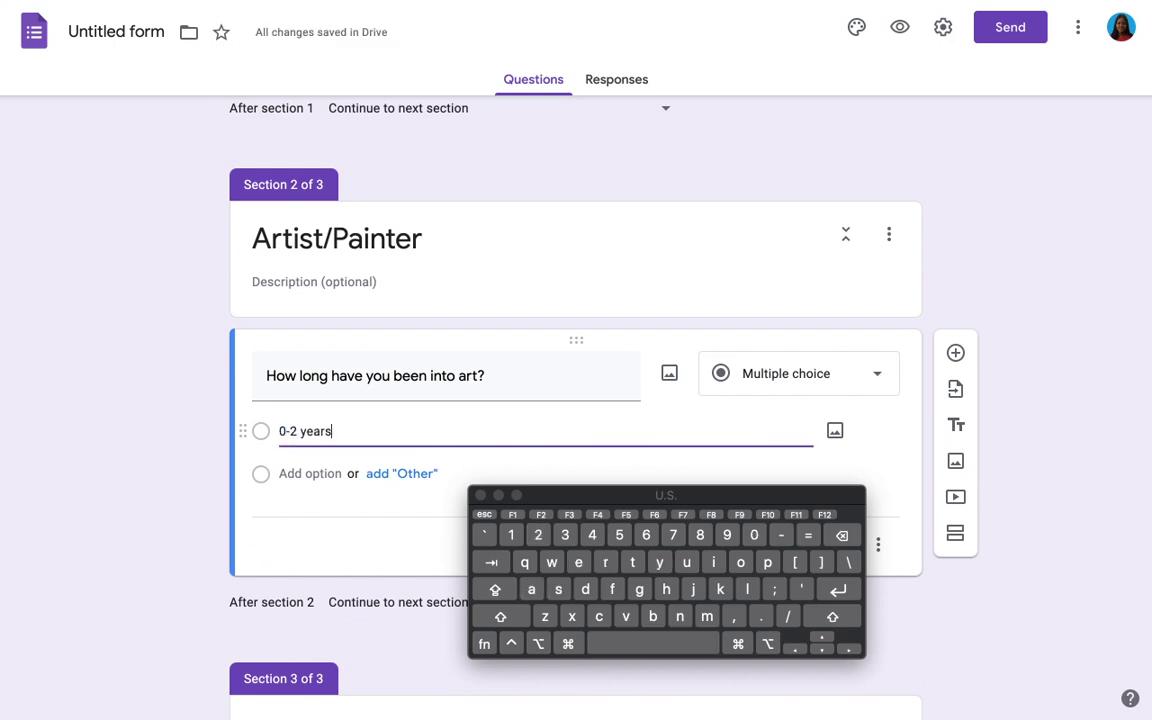
pyautogui.click(308, 476)
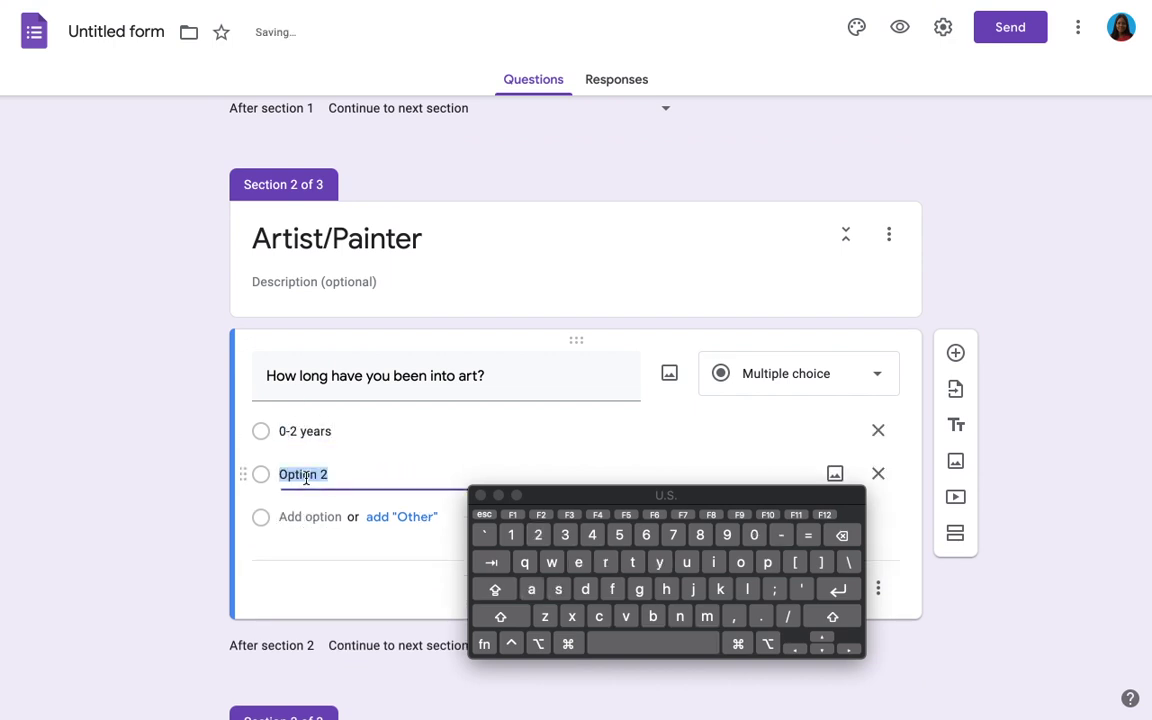
pyautogui.write('3-6 years')
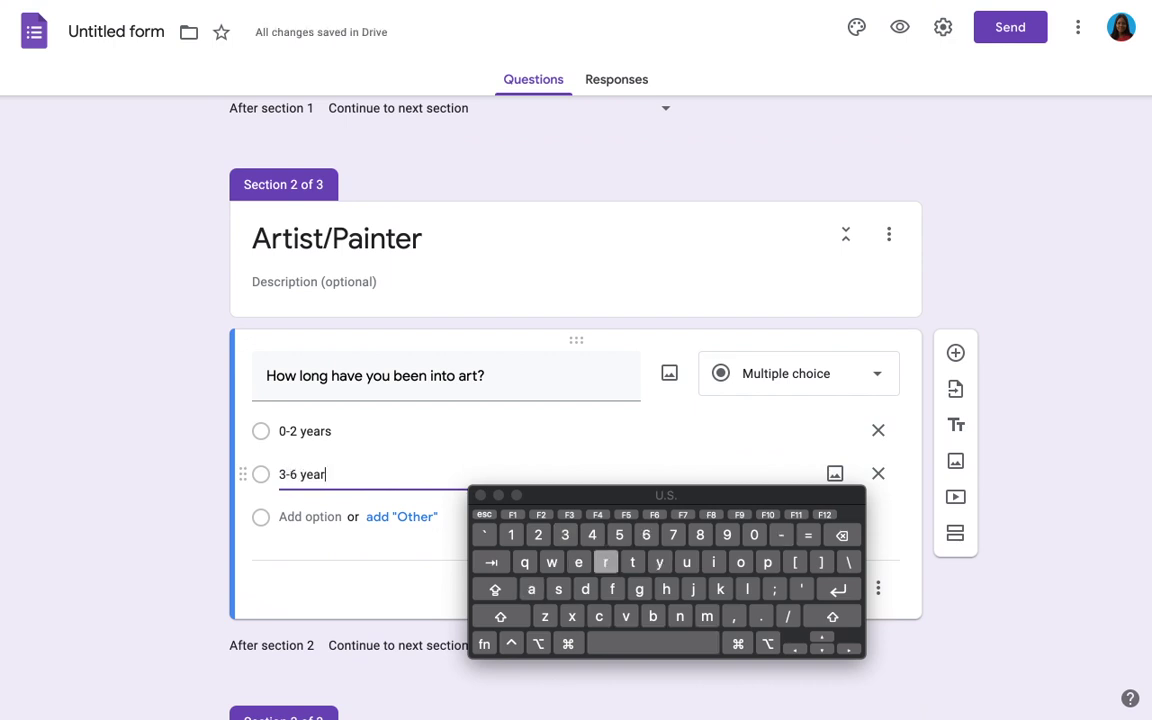
pyautogui.click(285, 517)
pyautogui.write('Abov')
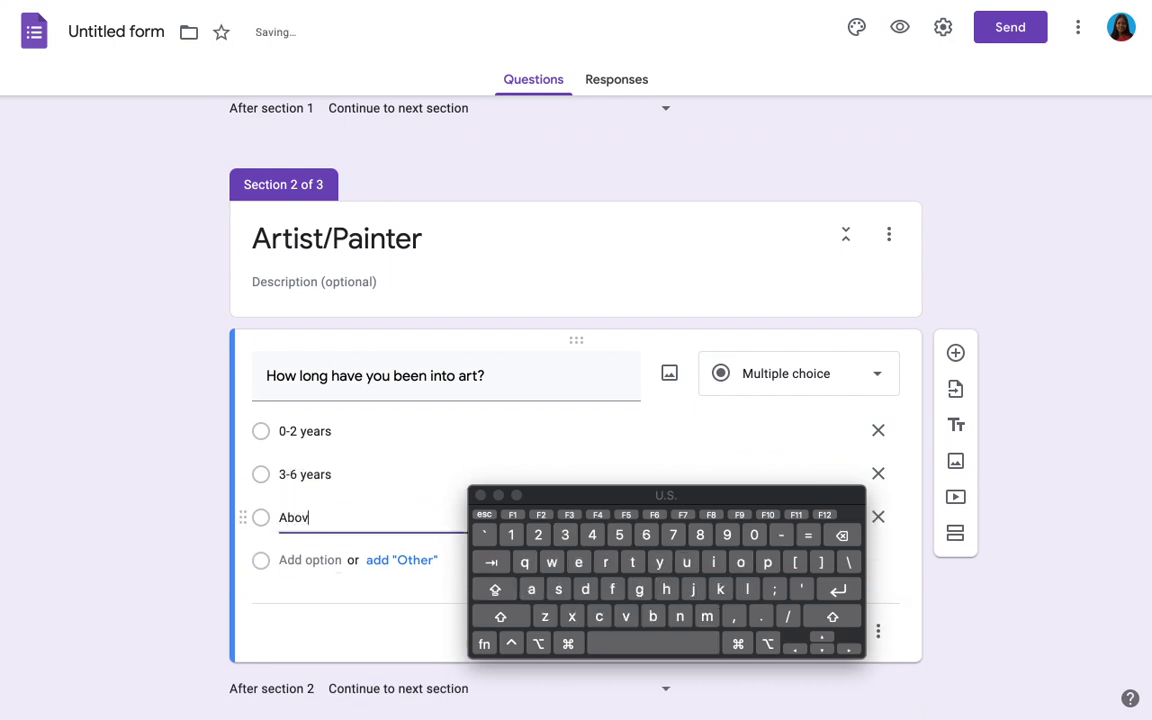
pyautogui.write('e 6 y')
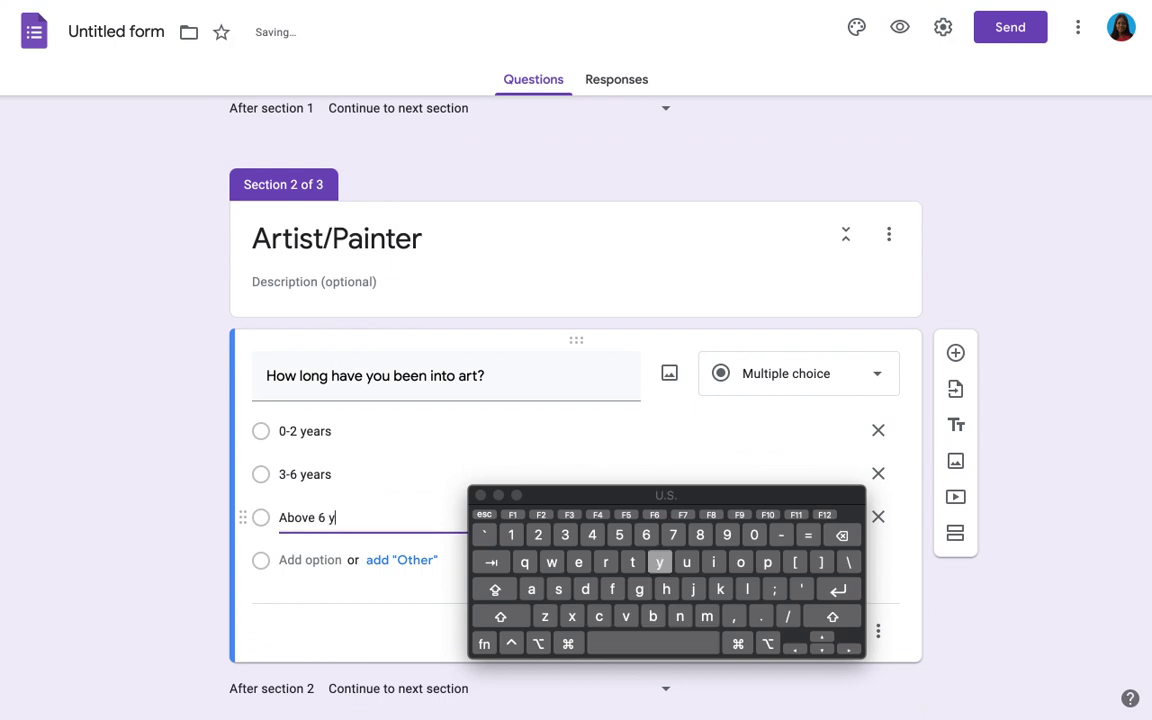
pyautogui.write('ears')
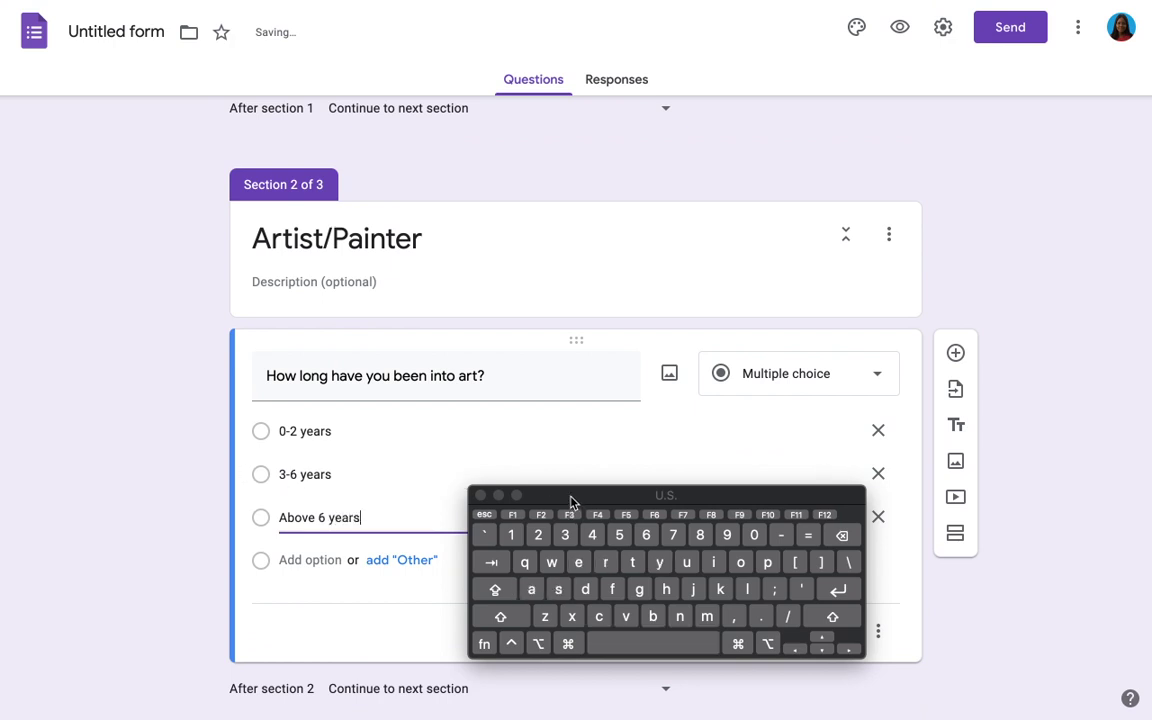
pyautogui.moveTo(571, 502); pyautogui.dragTo(778, 238)
pyautogui.scroll(-3, 460, 573)
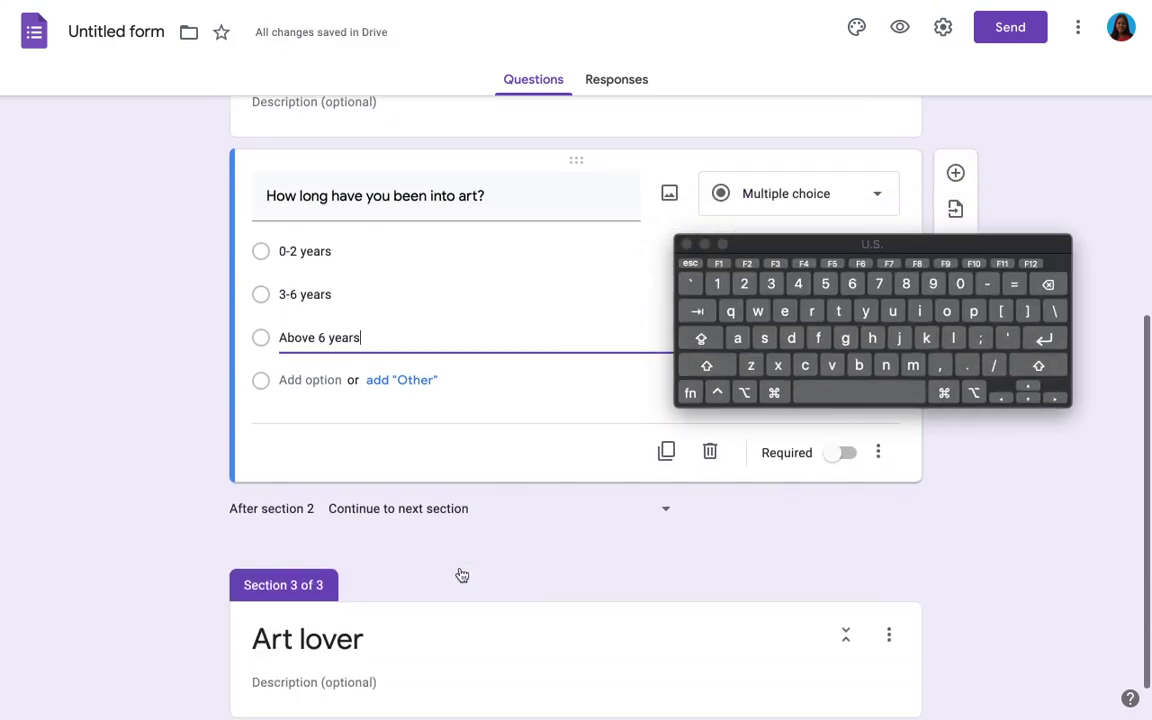
pyautogui.click(841, 455)
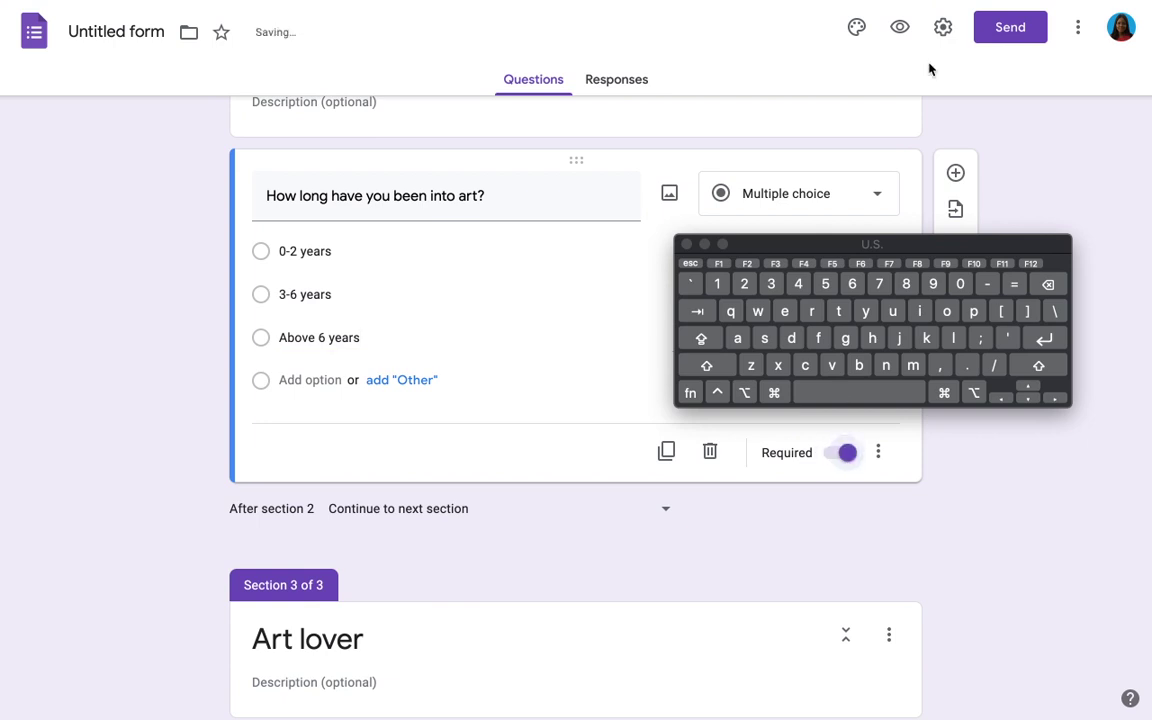
pyautogui.click(952, 171)
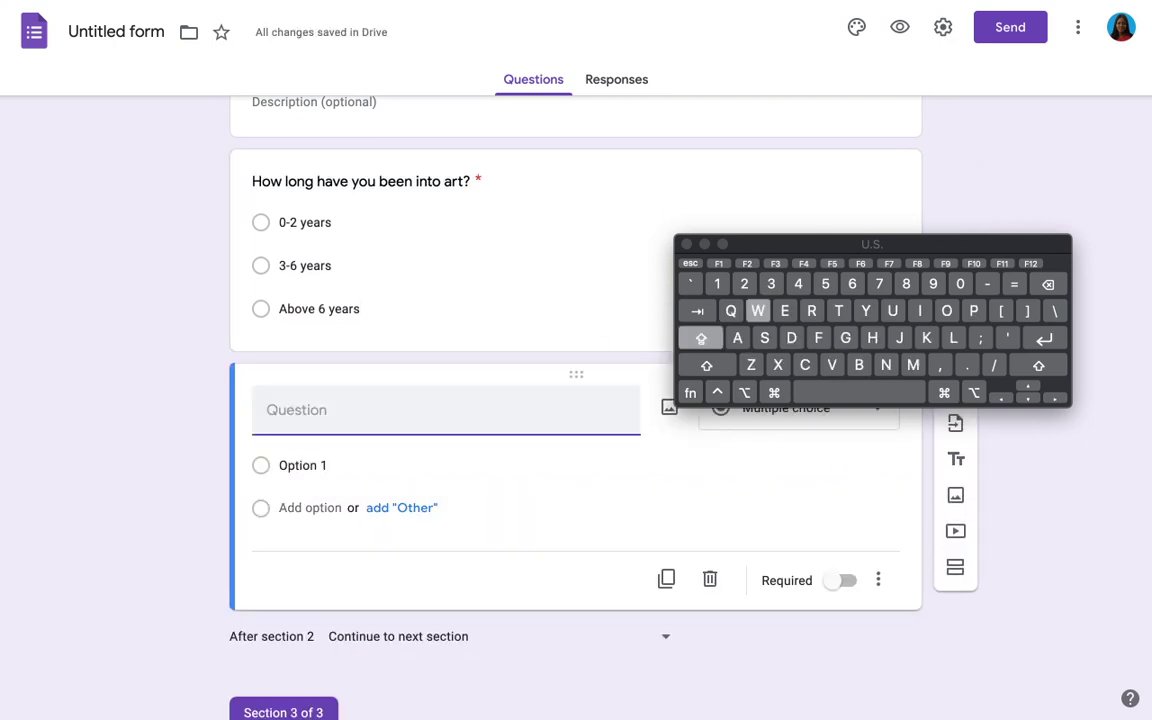
# Step: Title the required question 'What do you do with your art?' and add the choice For showcase
pyautogui.write('Wha')
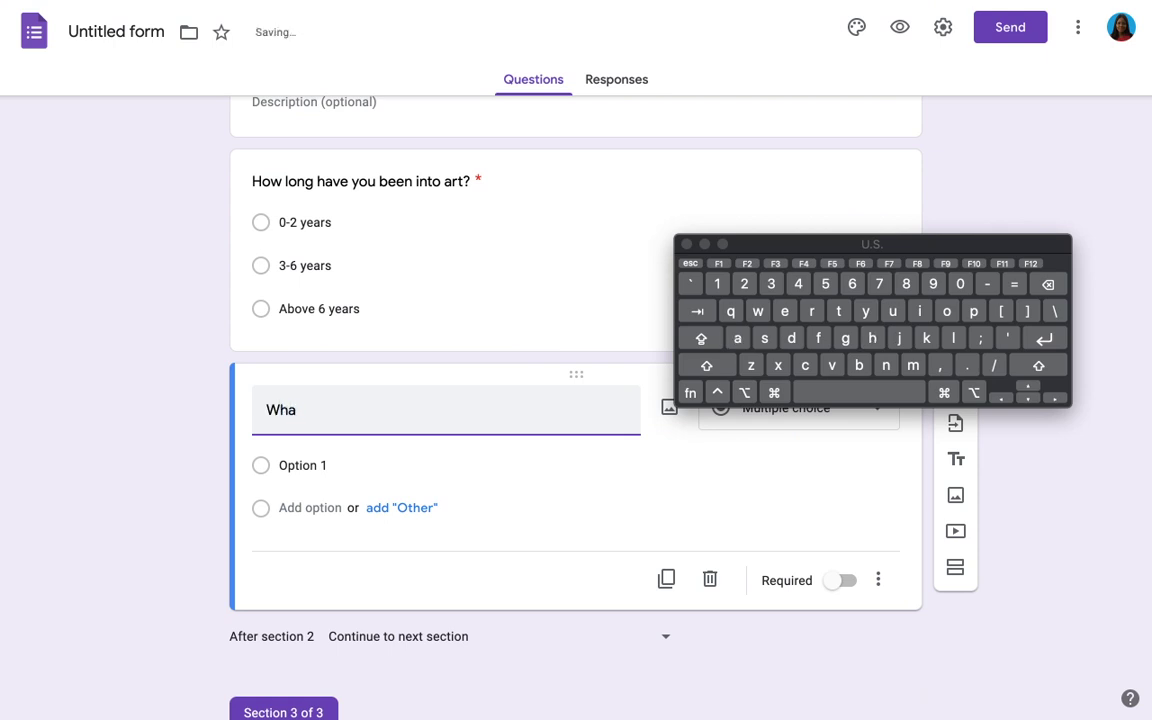
pyautogui.write('t')
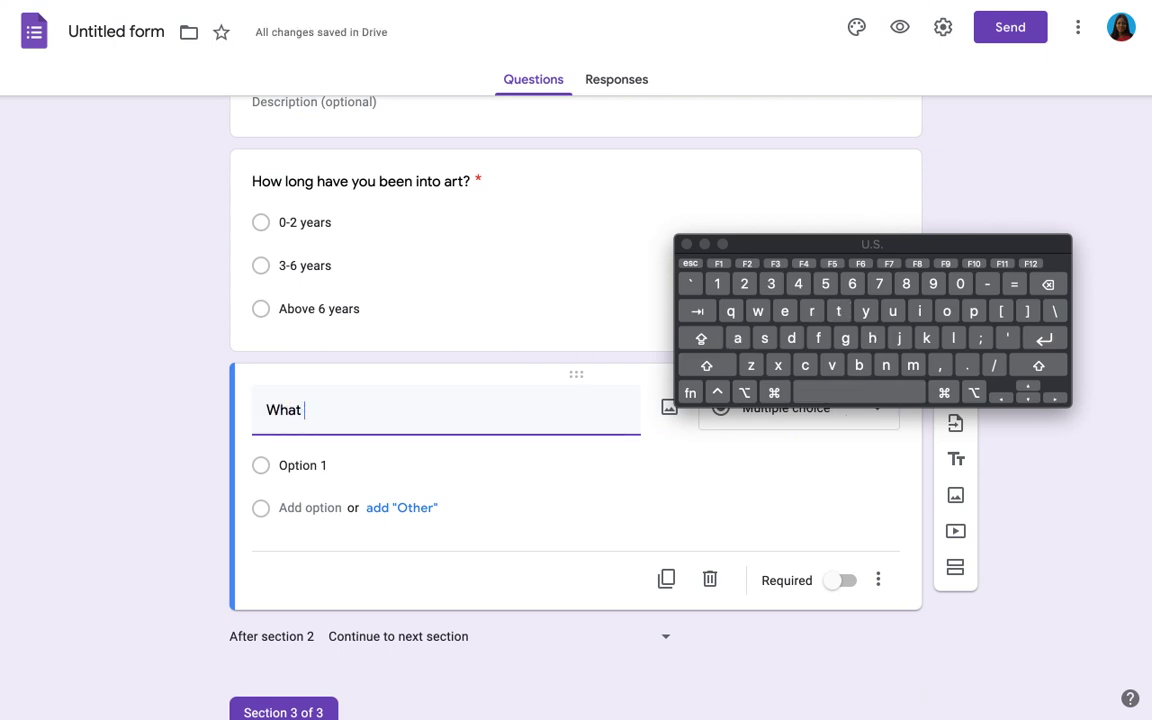
pyautogui.write(' do you do wit')
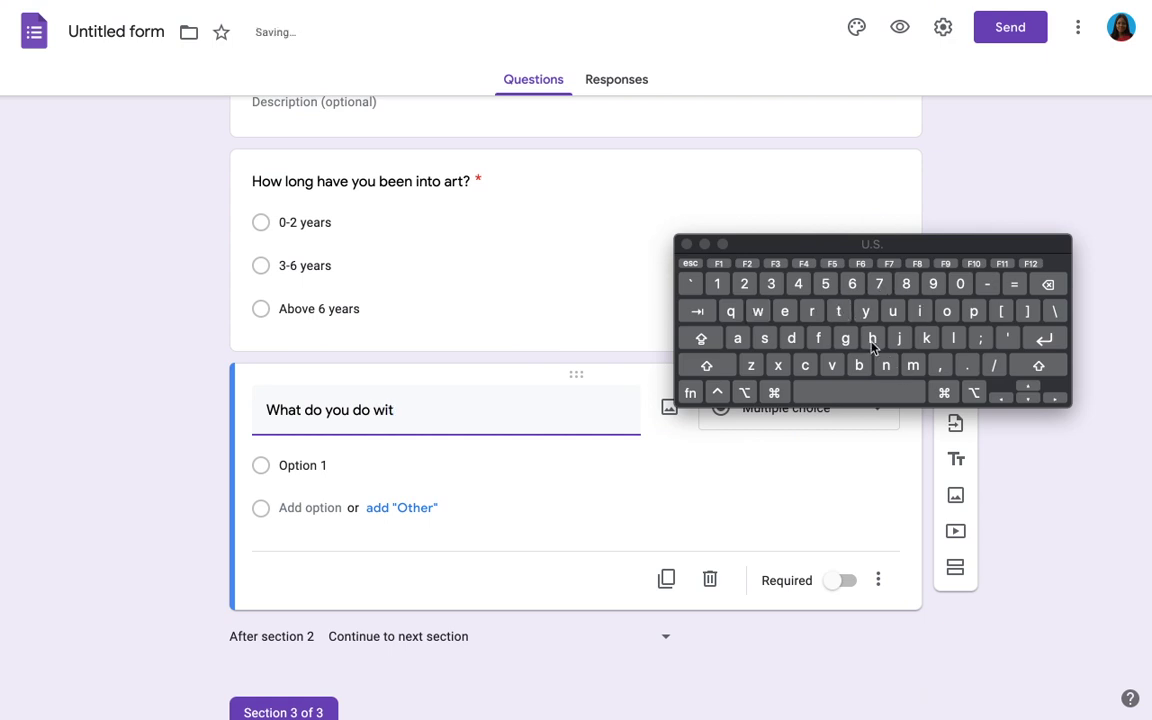
pyautogui.write('h your art?')
pyautogui.click(830, 582)
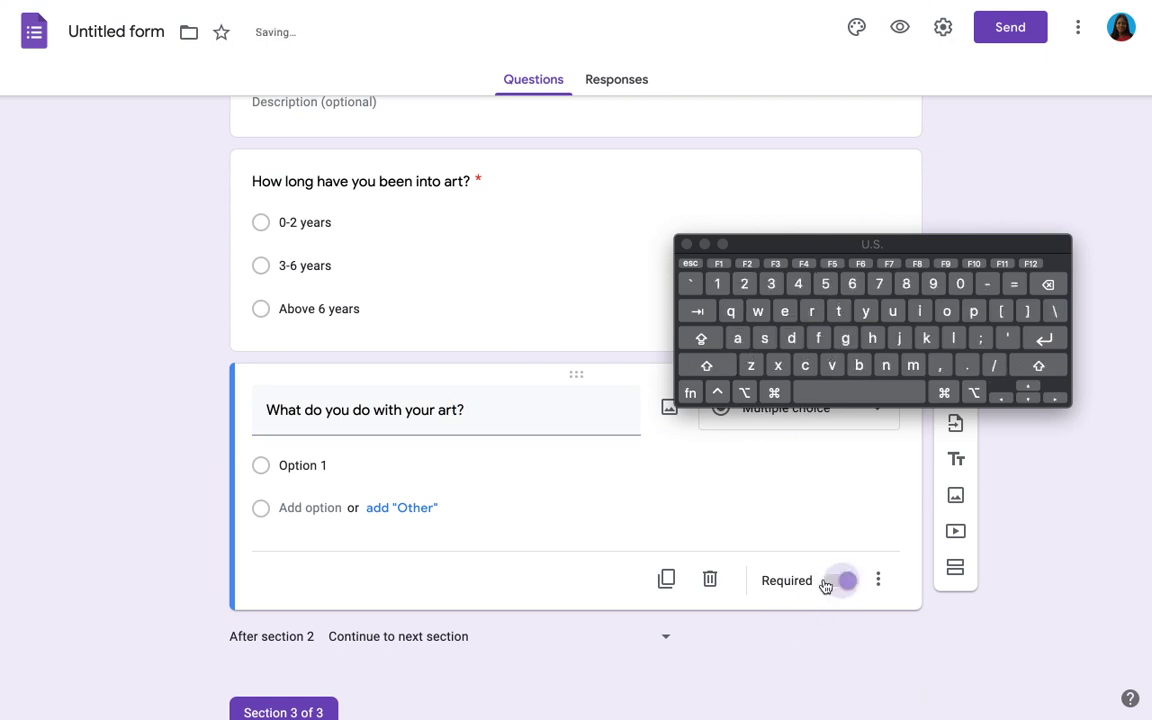
pyautogui.click(310, 464)
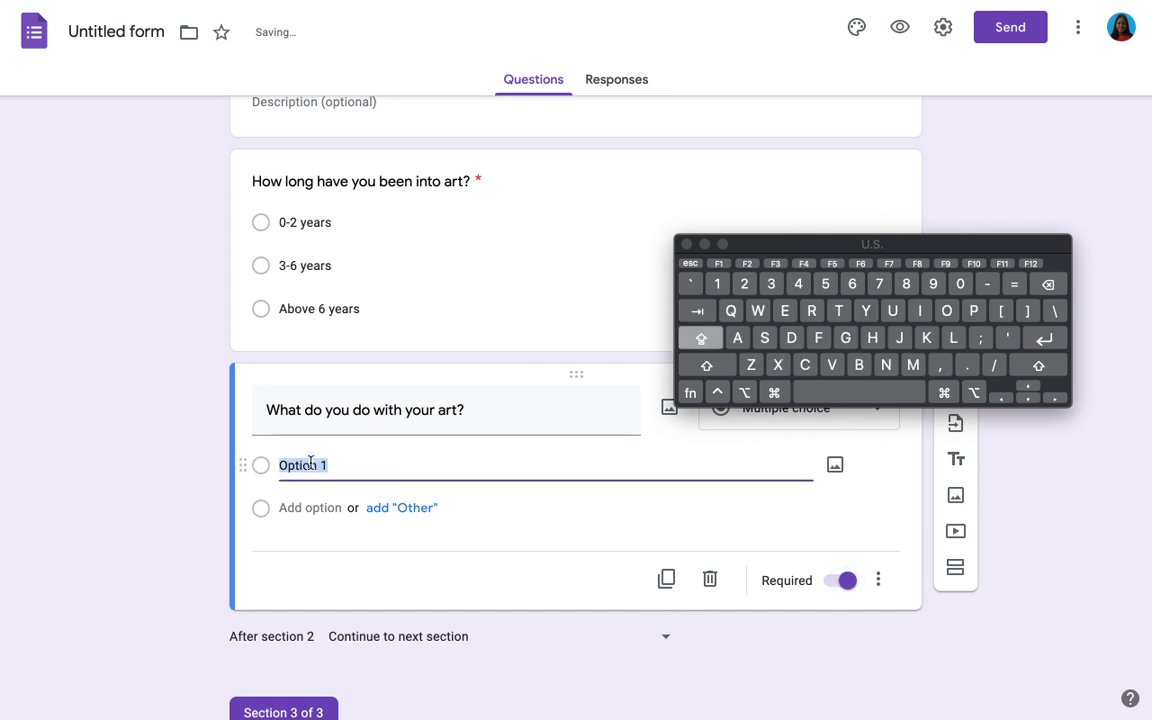
pyautogui.write('For sh')
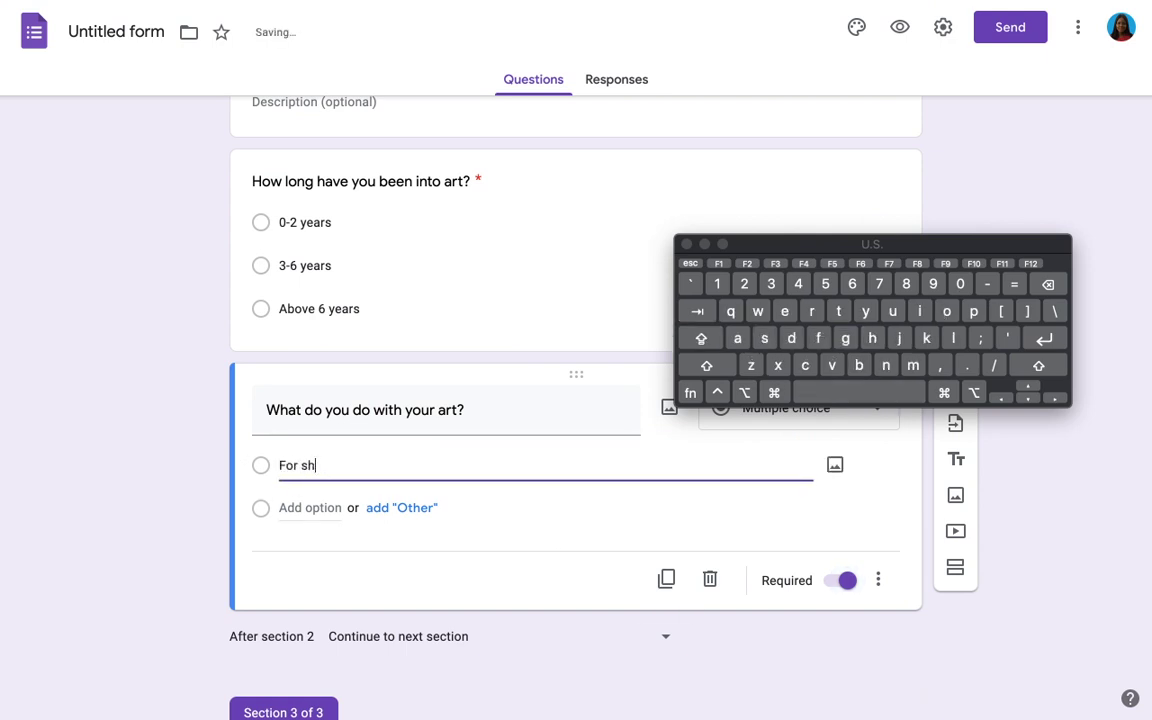
pyautogui.write('owase')
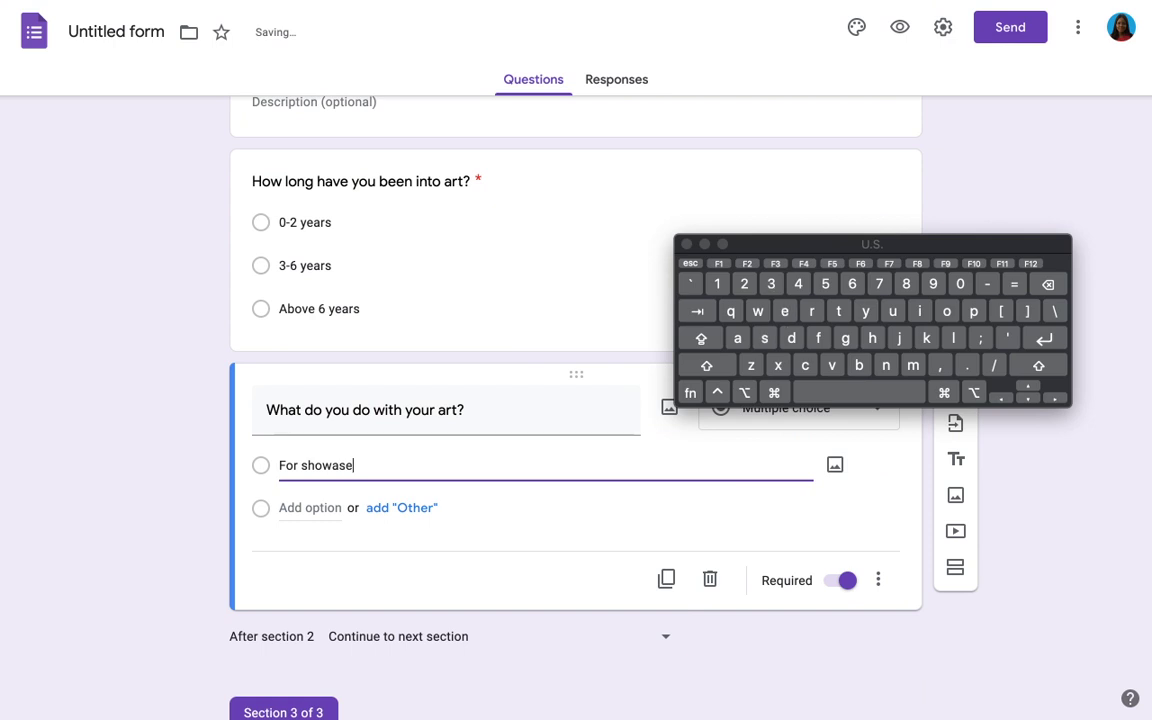
pyautogui.click(309, 508)
pyautogui.tripleClick(336, 466)
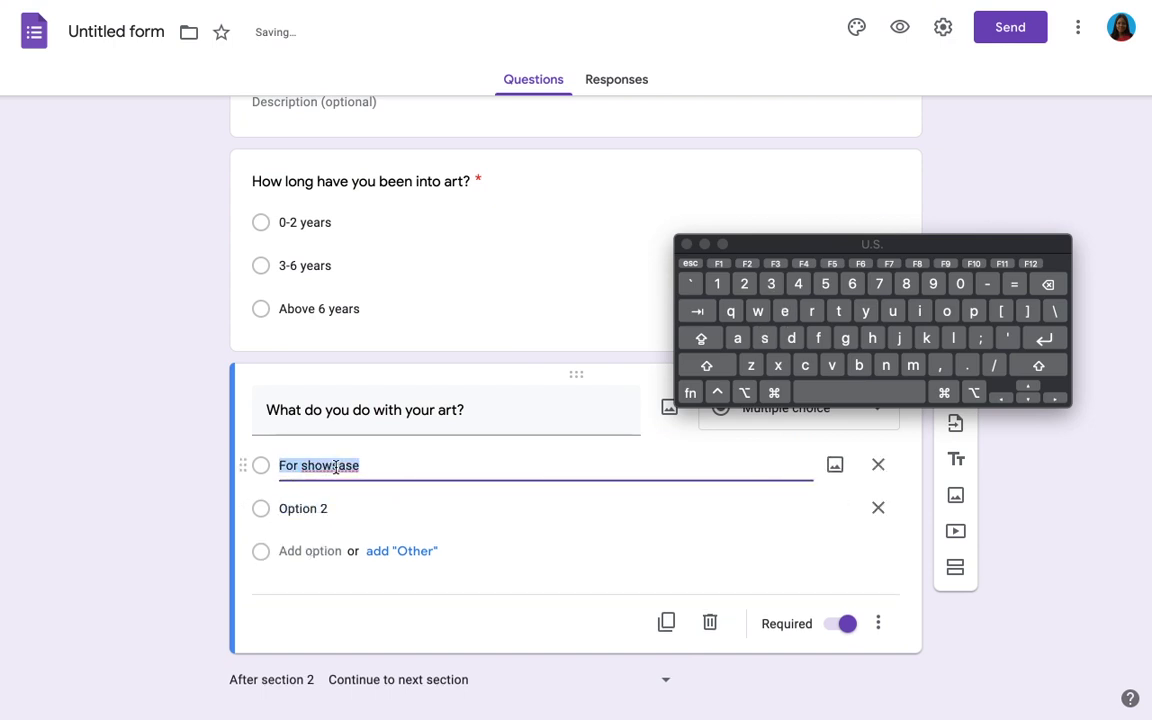
pyautogui.write('c')
pyautogui.press('super+z')
pyautogui.click(345, 466)
pyautogui.press('BackSpace')
pyautogui.press('BackSpace')
pyautogui.write('ca')
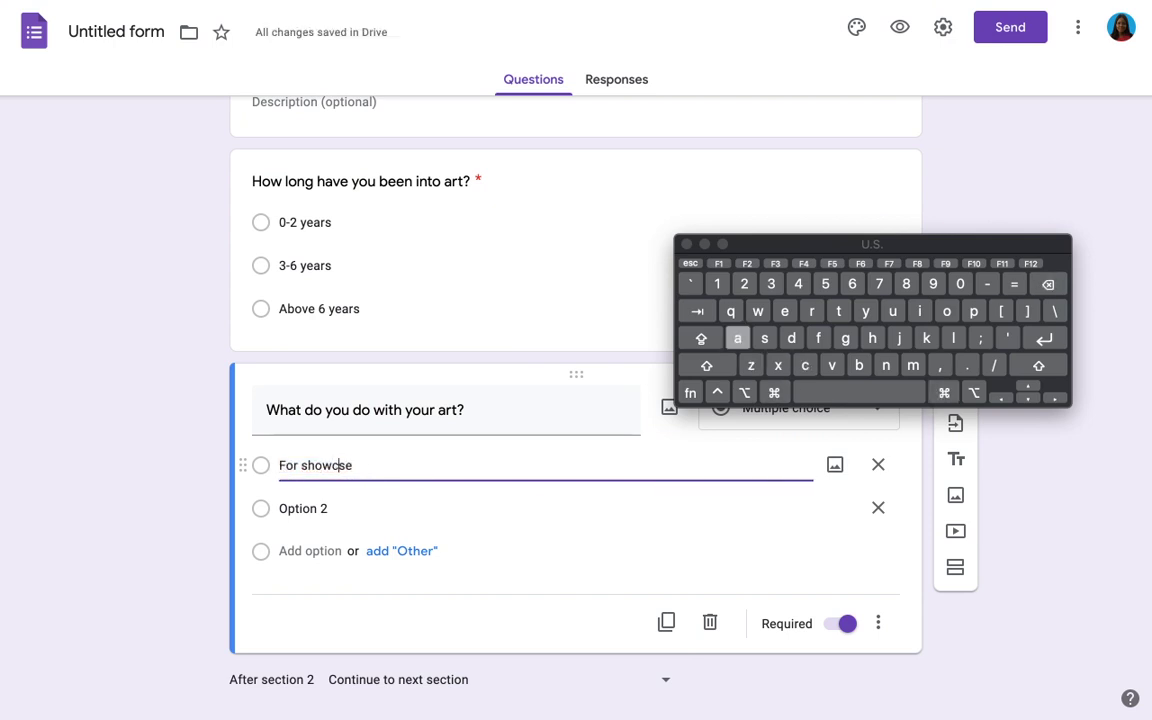
# Step: Add the choices To sell them, Both and an Other option
pyautogui.click(321, 505)
pyautogui.press('capslock')
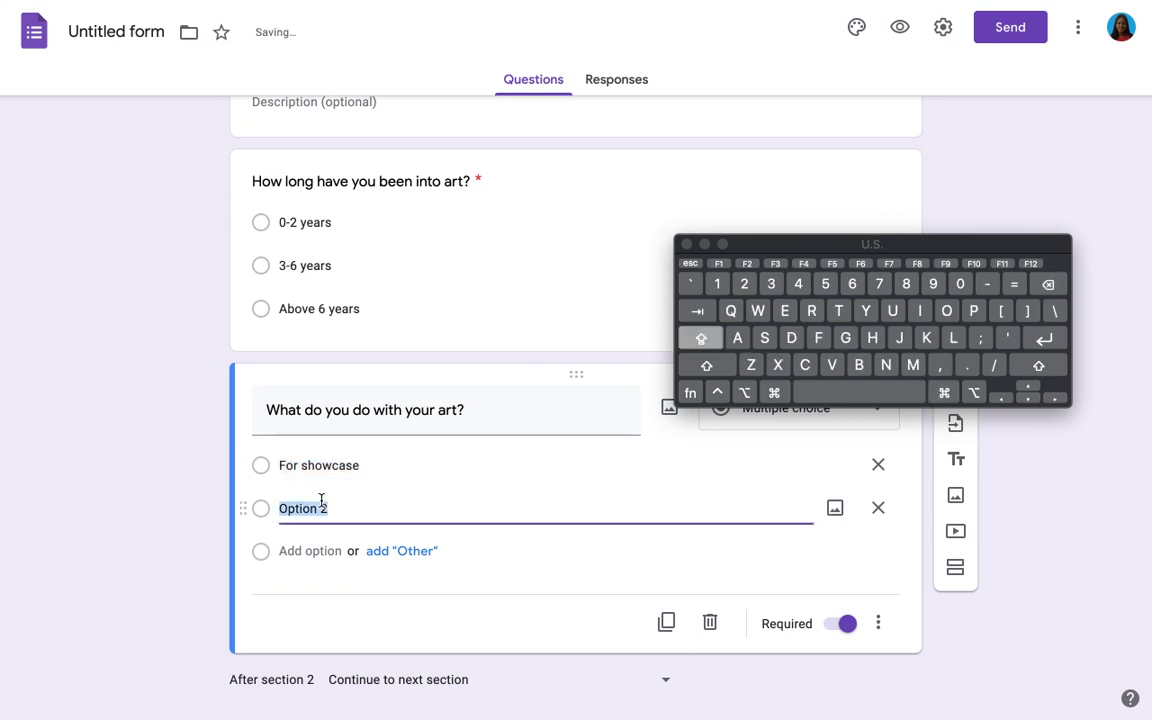
pyautogui.write('T')
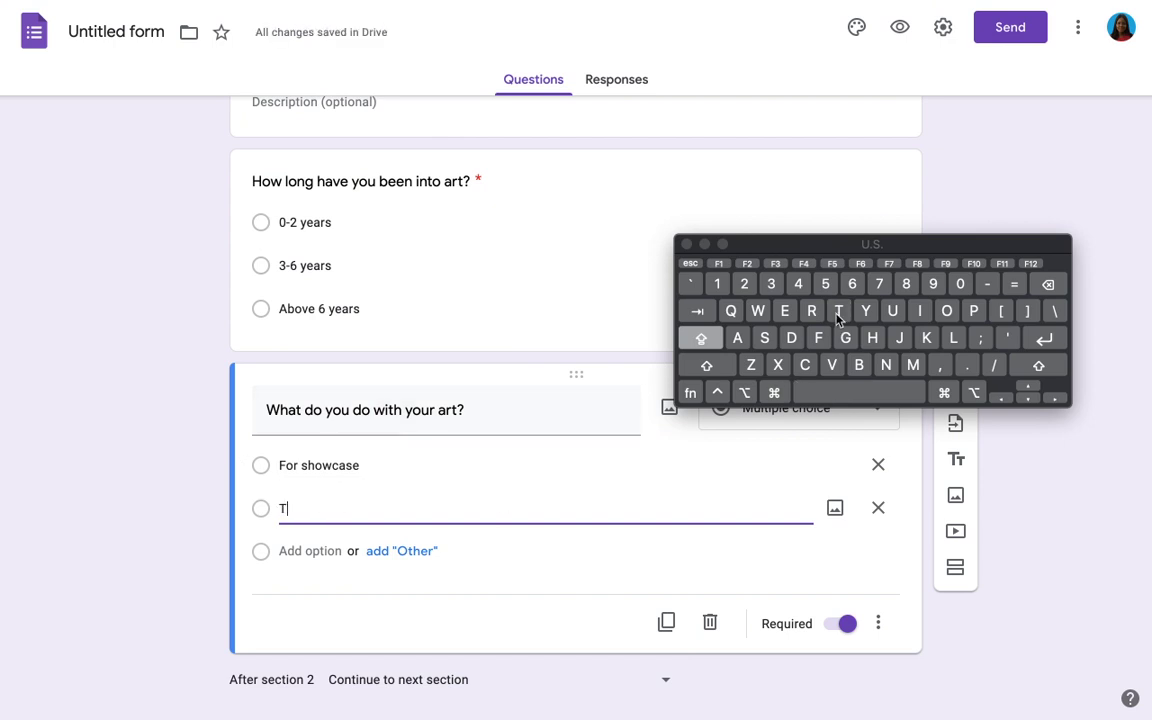
pyautogui.press('capslock')
pyautogui.write('o sell ')
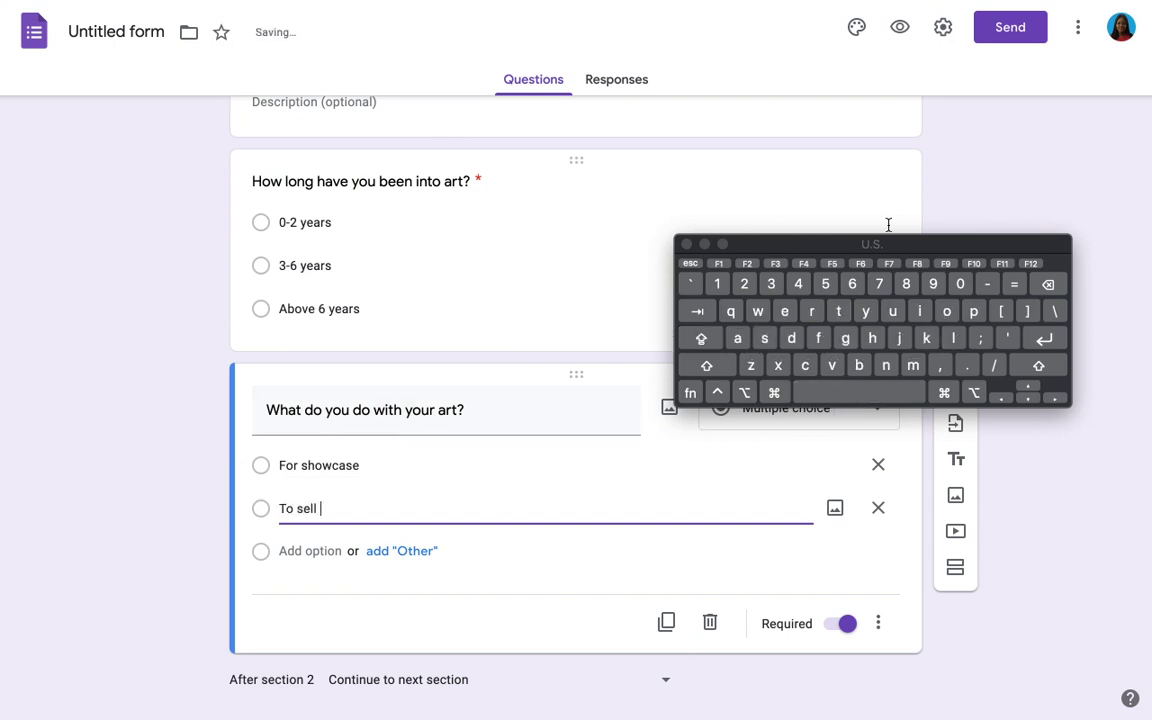
pyautogui.write('them')
pyautogui.click(312, 552)
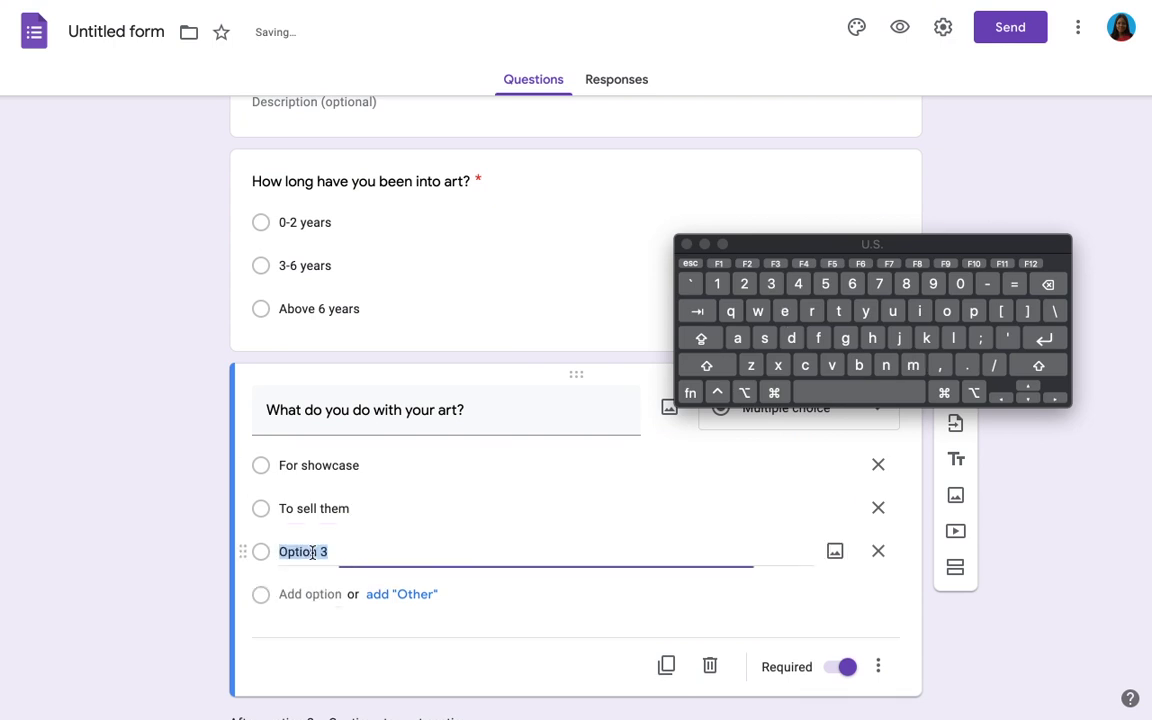
pyautogui.write('Bo')
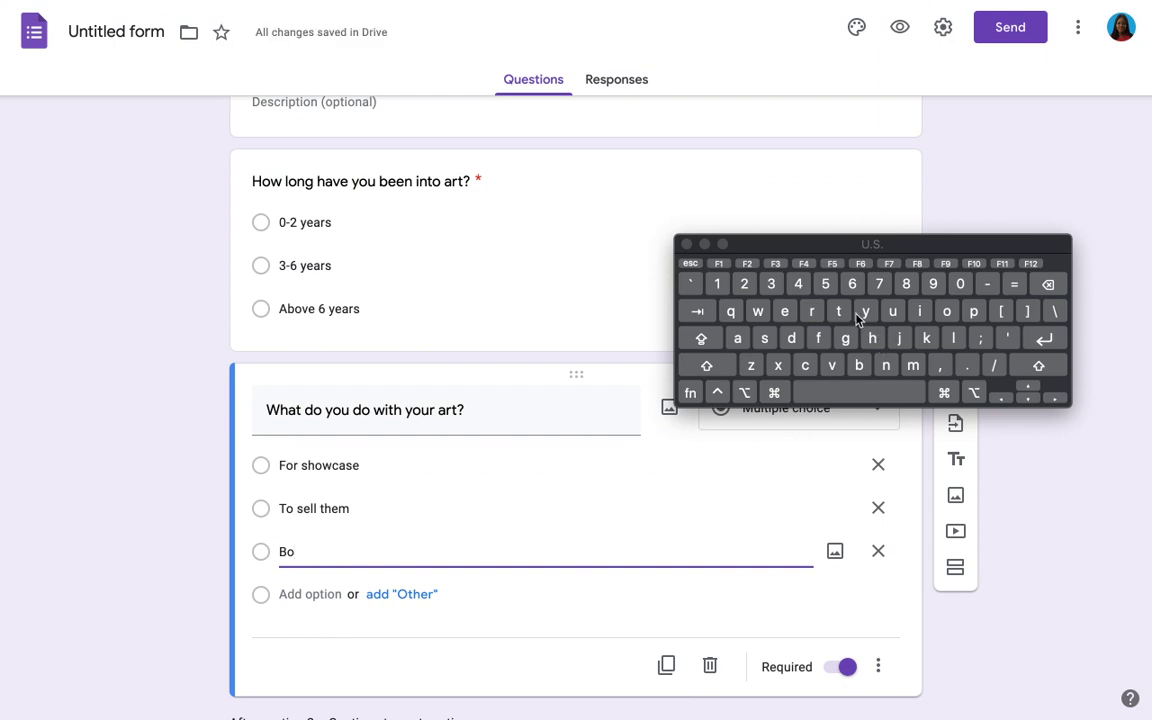
pyautogui.write('th')
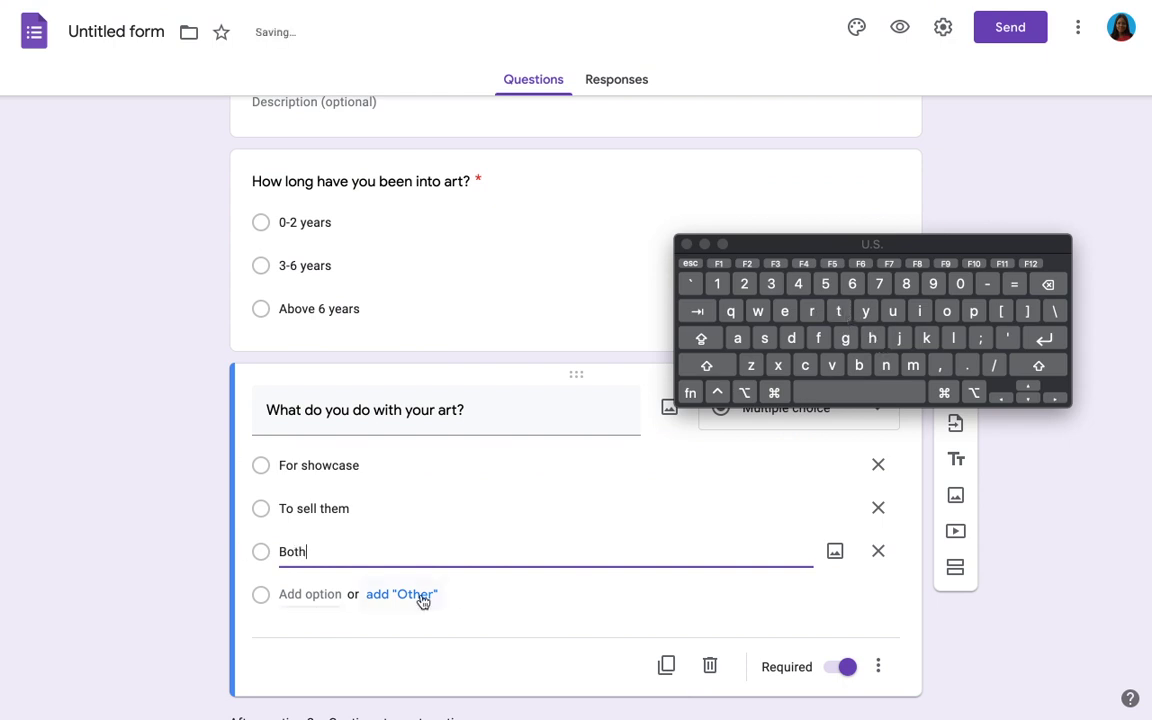
pyautogui.click(421, 596)
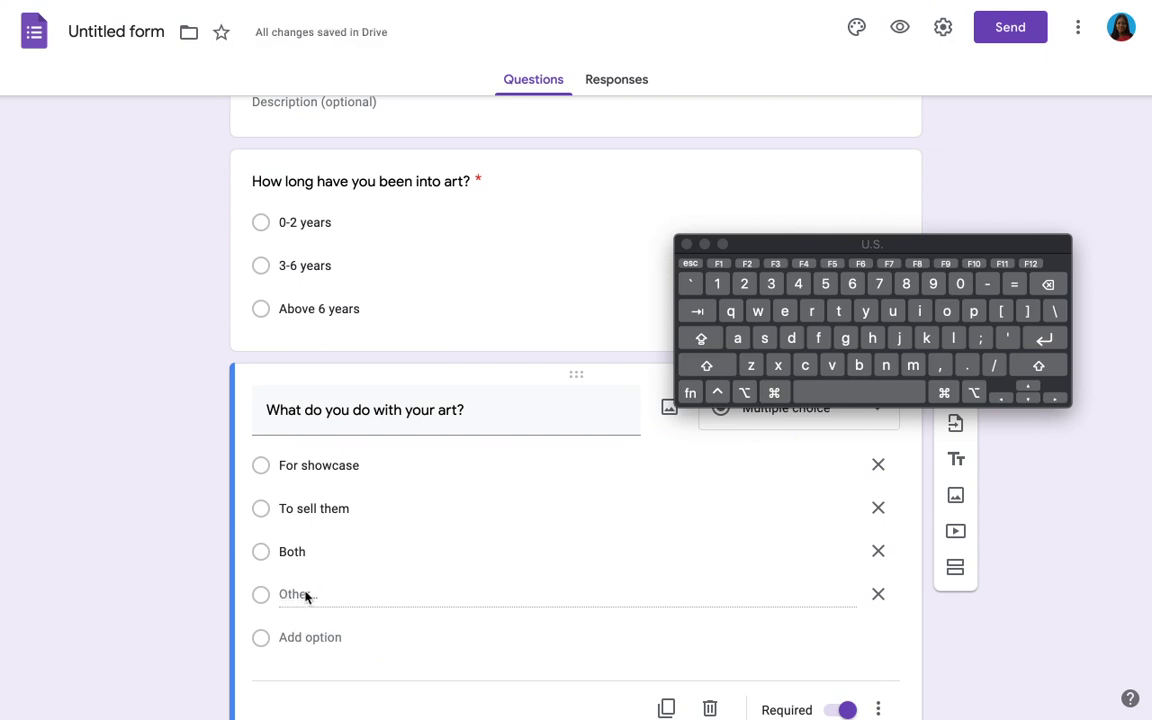
pyautogui.scroll(-3, 306, 597)
pyautogui.scroll(1, 306, 597)
pyautogui.scroll(-2, 306, 597)
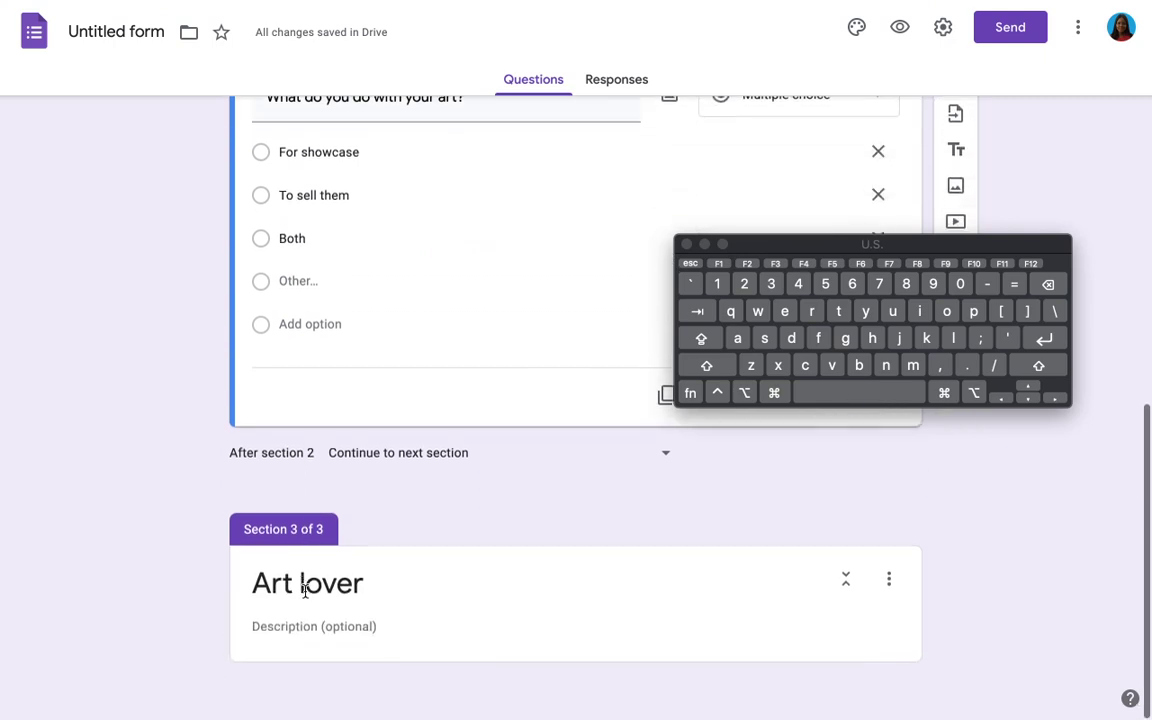
pyautogui.scroll(2, 306, 592)
pyautogui.scroll(-1, 306, 594)
pyautogui.scroll(3, 307, 596)
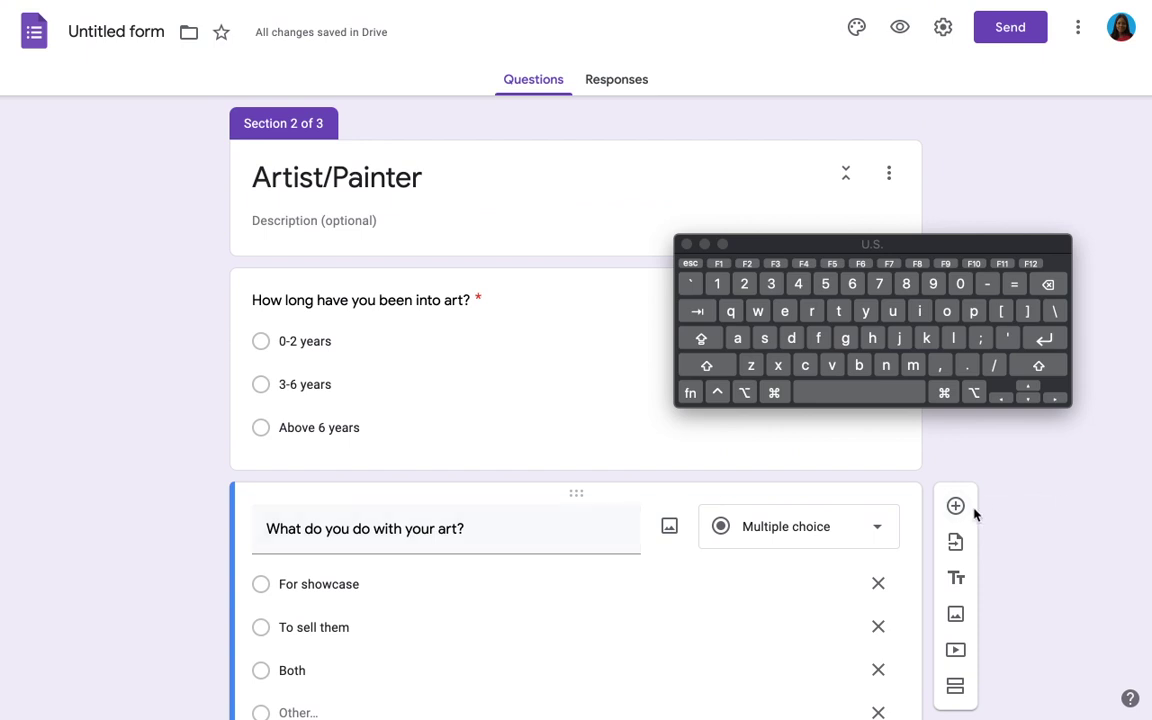
# Step: Add the question 'What medium do you use for the above' with choices Social media and I have a personal art gallery
pyautogui.click(956, 508)
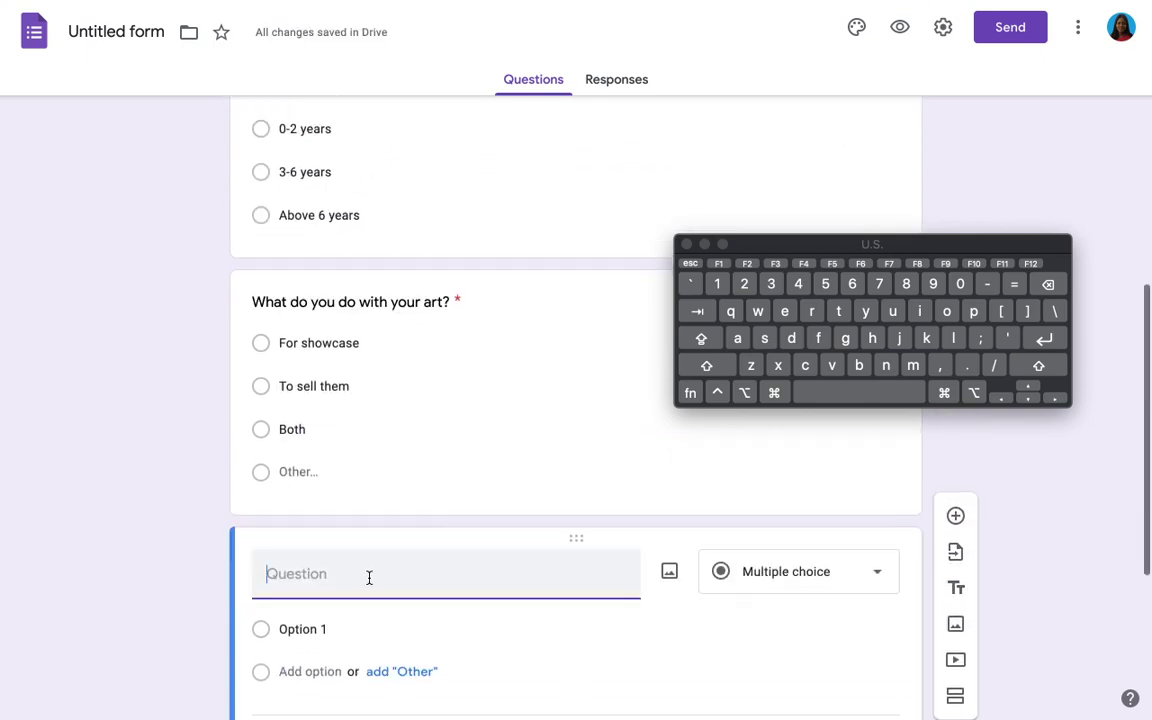
pyautogui.write('Wha')
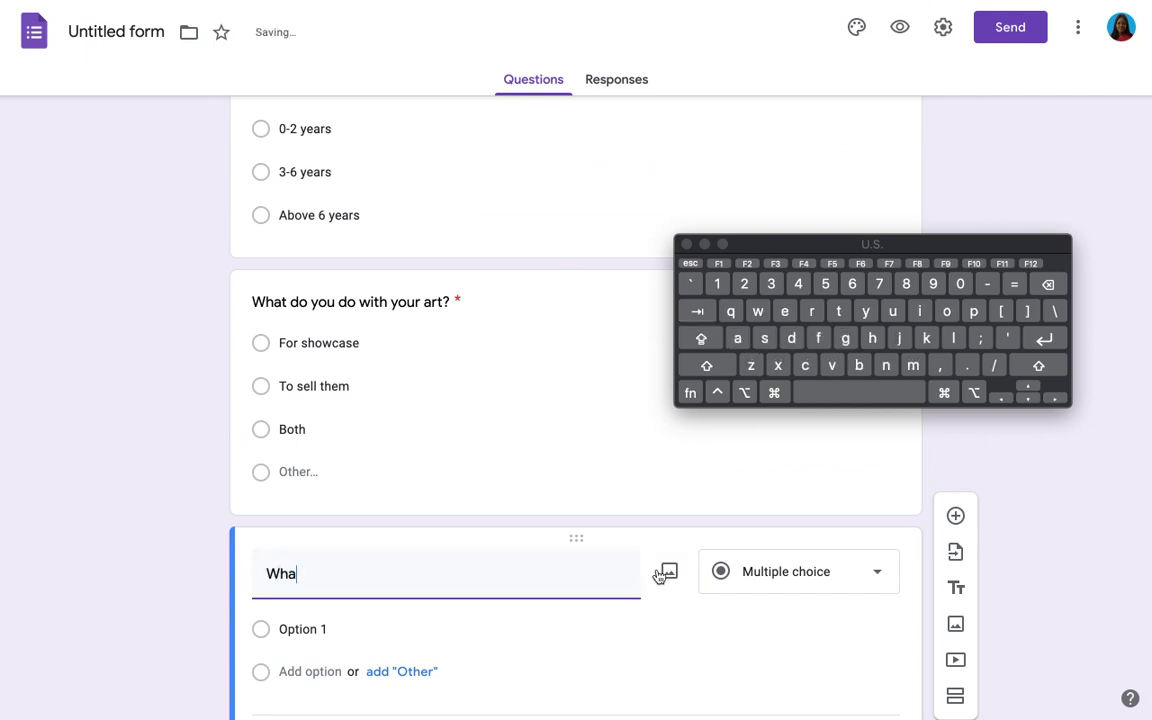
pyautogui.write('t medium do')
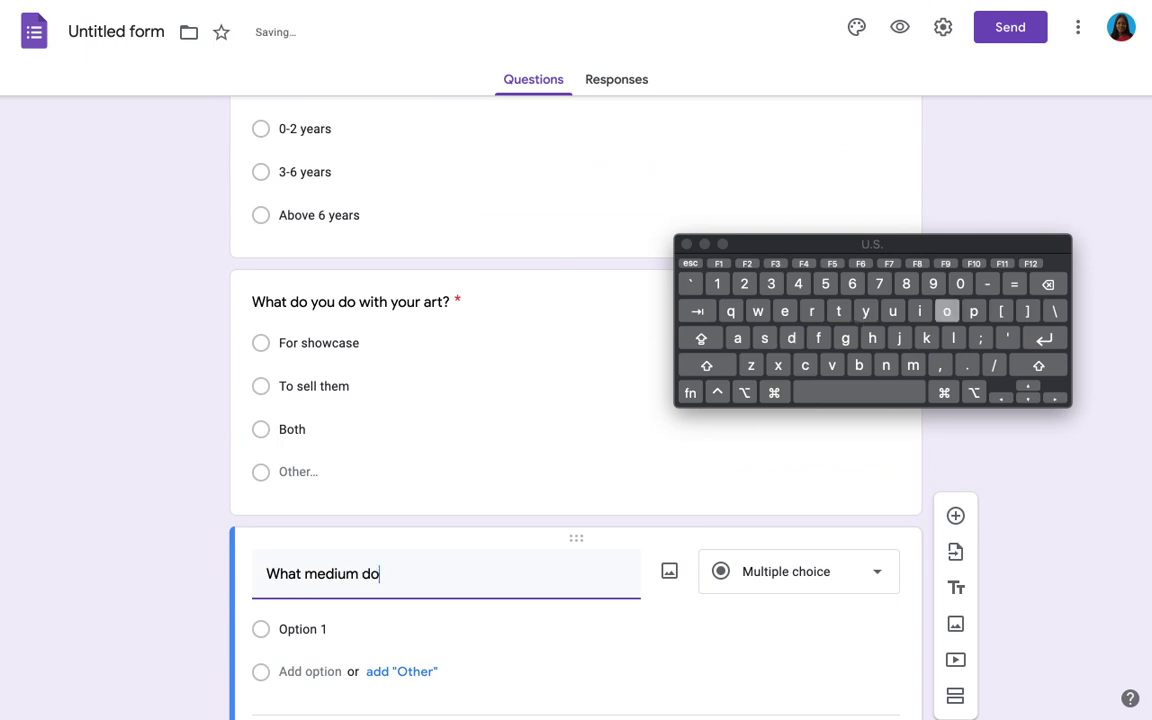
pyautogui.write(' you use ')
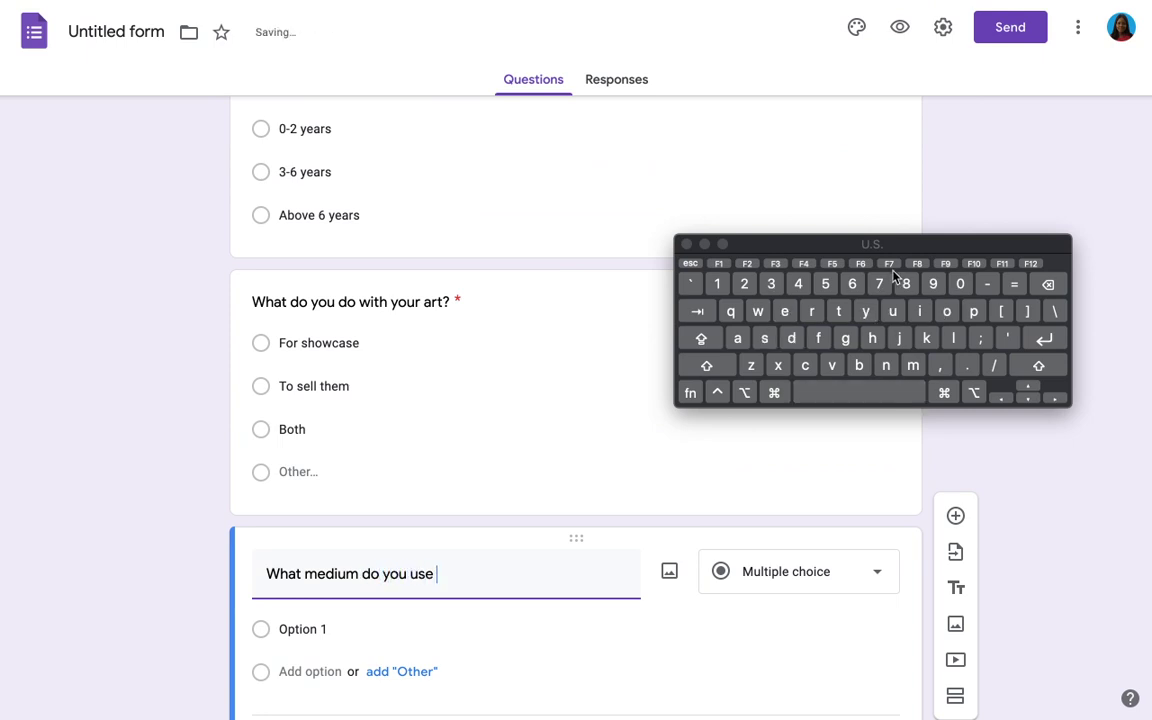
pyautogui.write('for the ab')
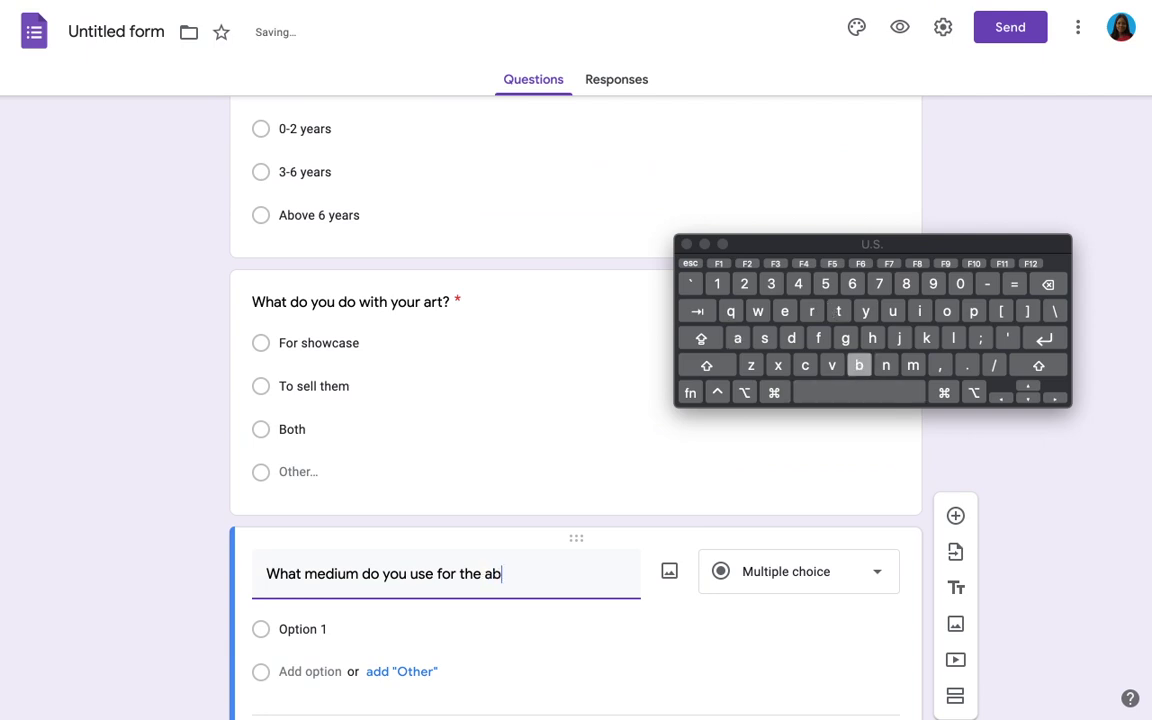
pyautogui.write('ove')
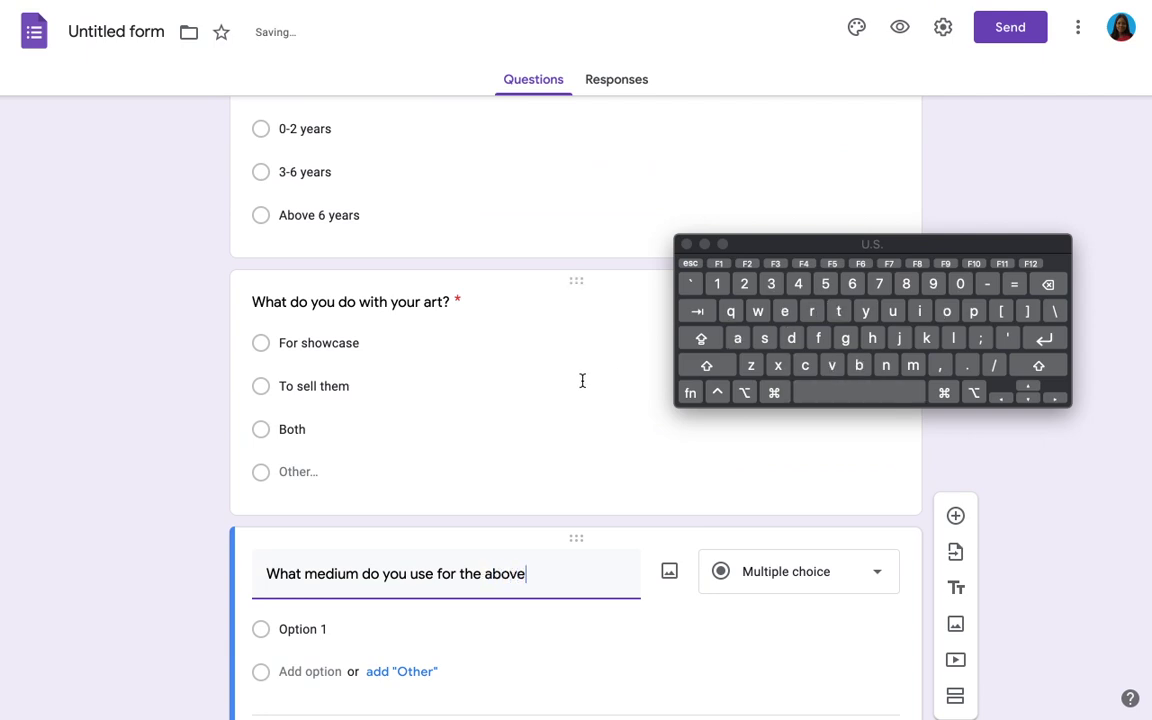
pyautogui.click(358, 630)
pyautogui.write('S')
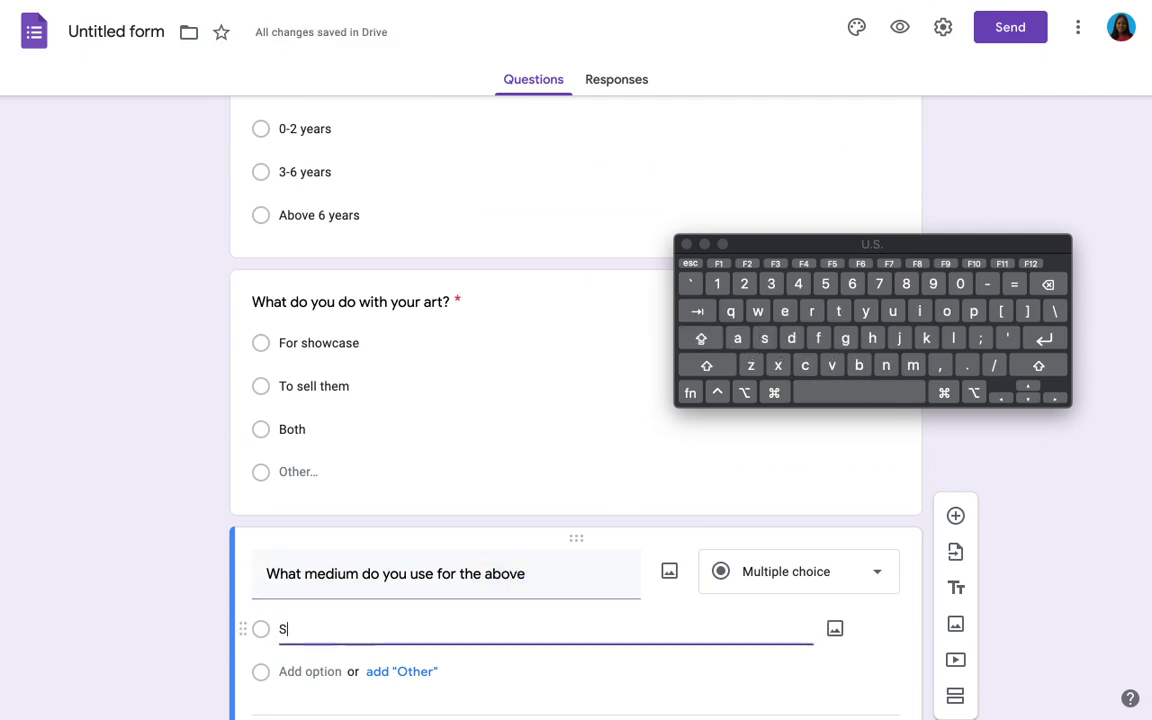
pyautogui.write('ocial media')
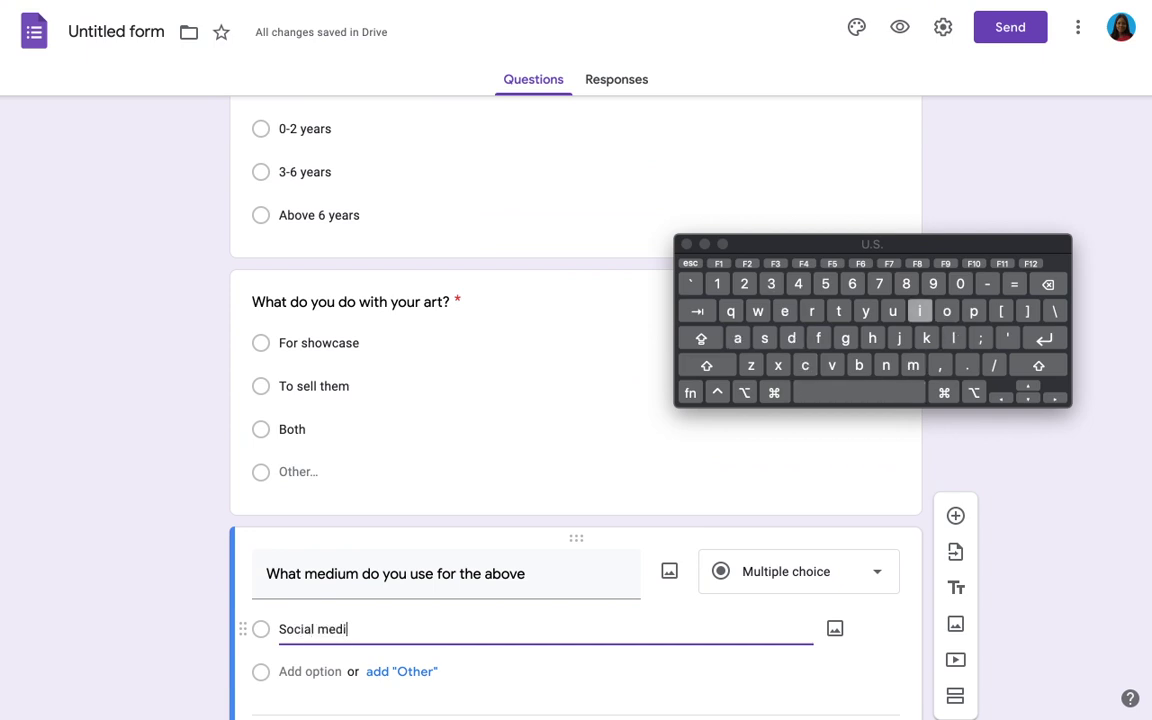
pyautogui.click(316, 670)
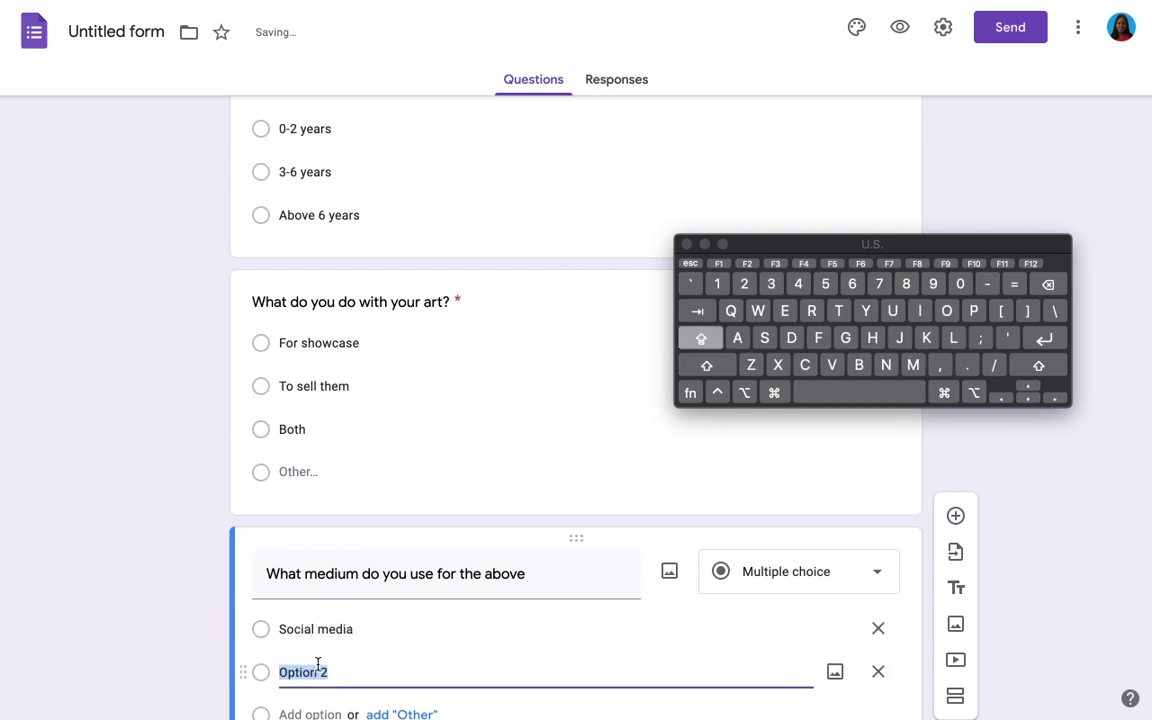
pyautogui.write('I hav')
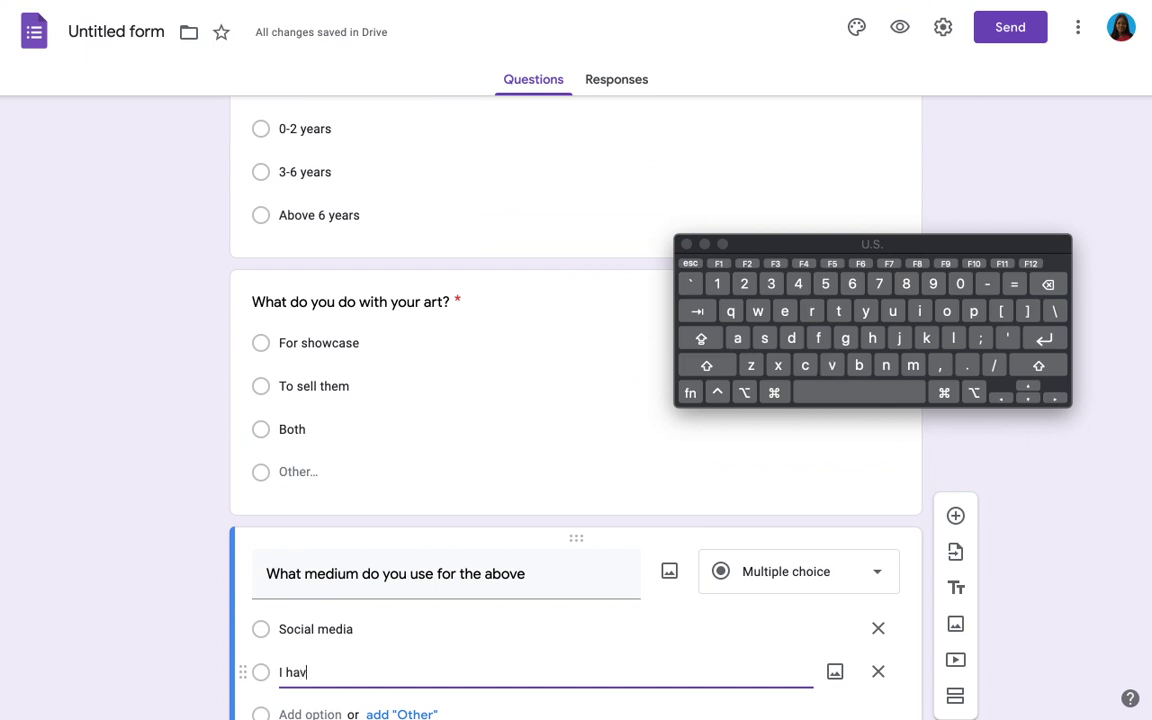
pyautogui.write('e a per')
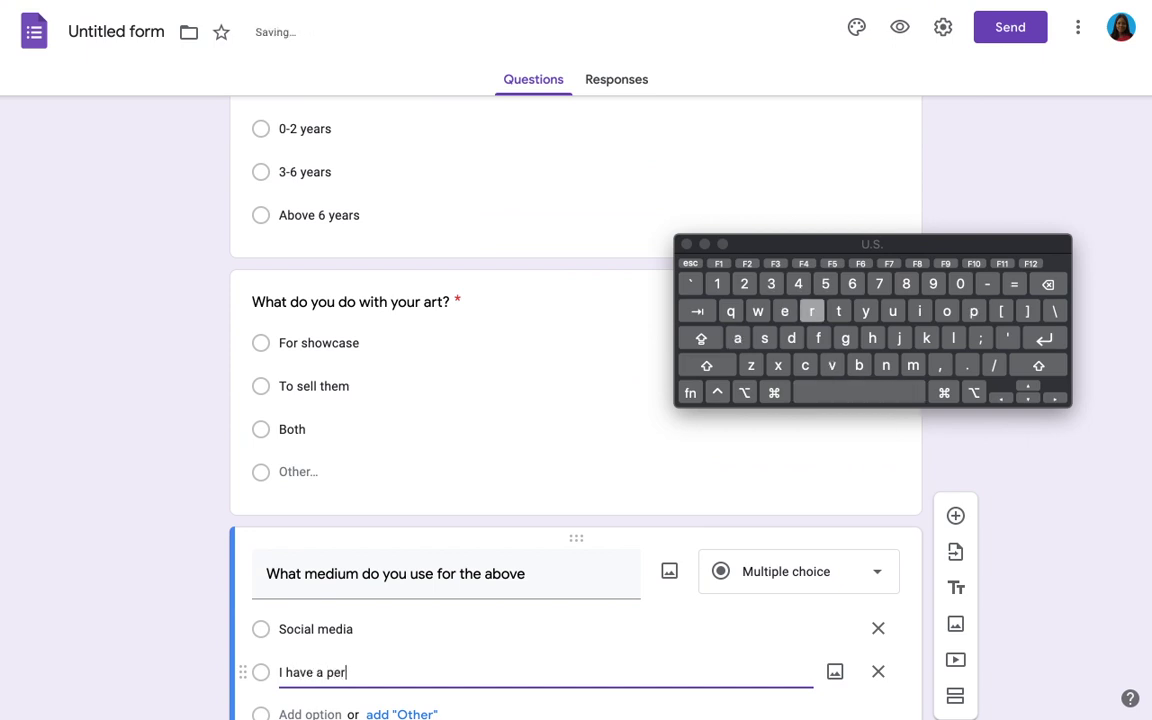
pyautogui.write('sonal ar')
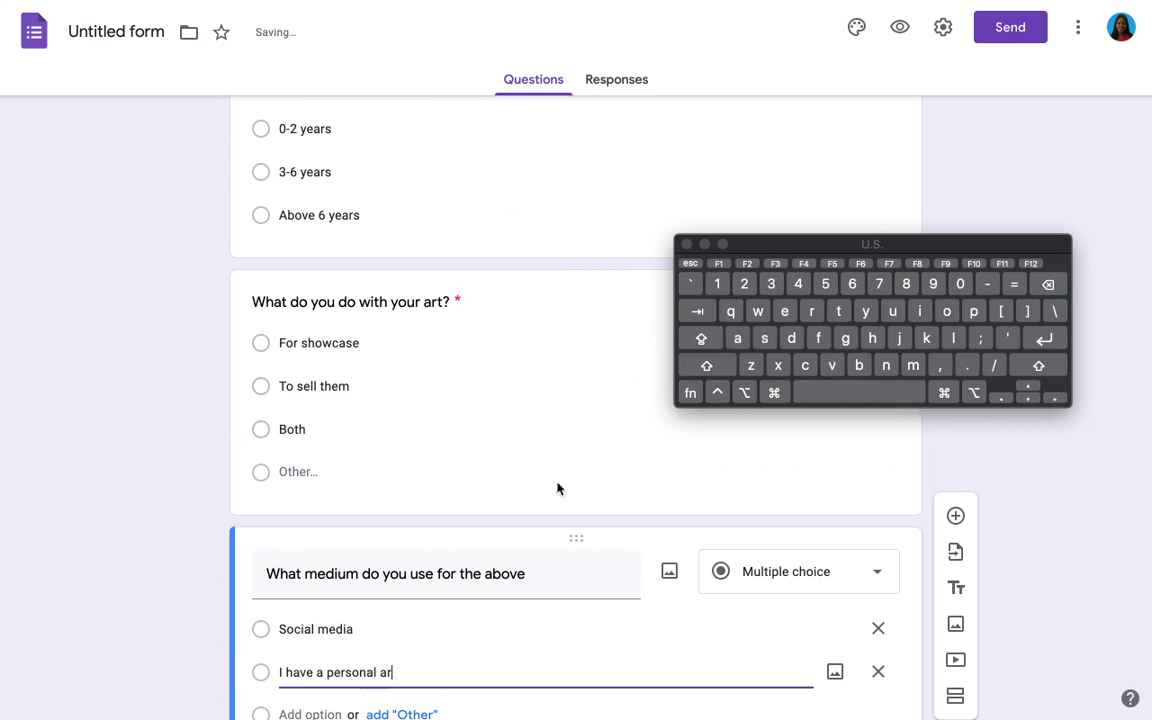
pyautogui.write('t g')
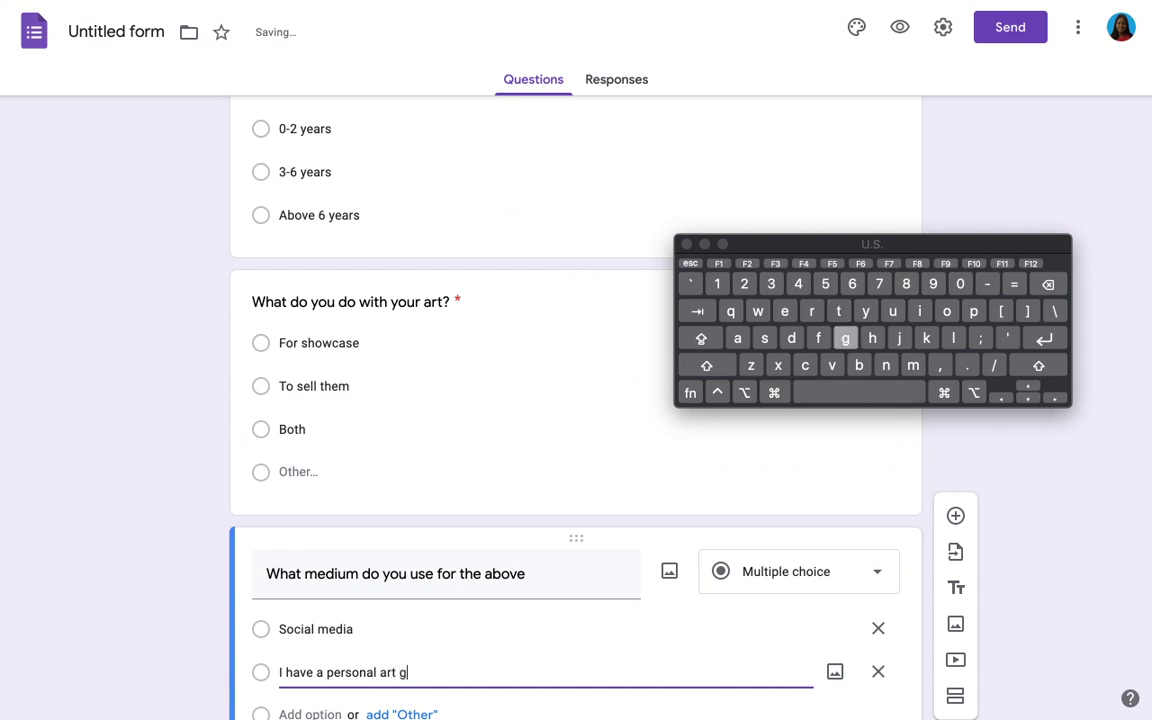
pyautogui.write('allery')
# Step: Add the choice 'I put my art in other art galleries' plus Other, and make the question required
pyautogui.scroll(-3, 822, 223)
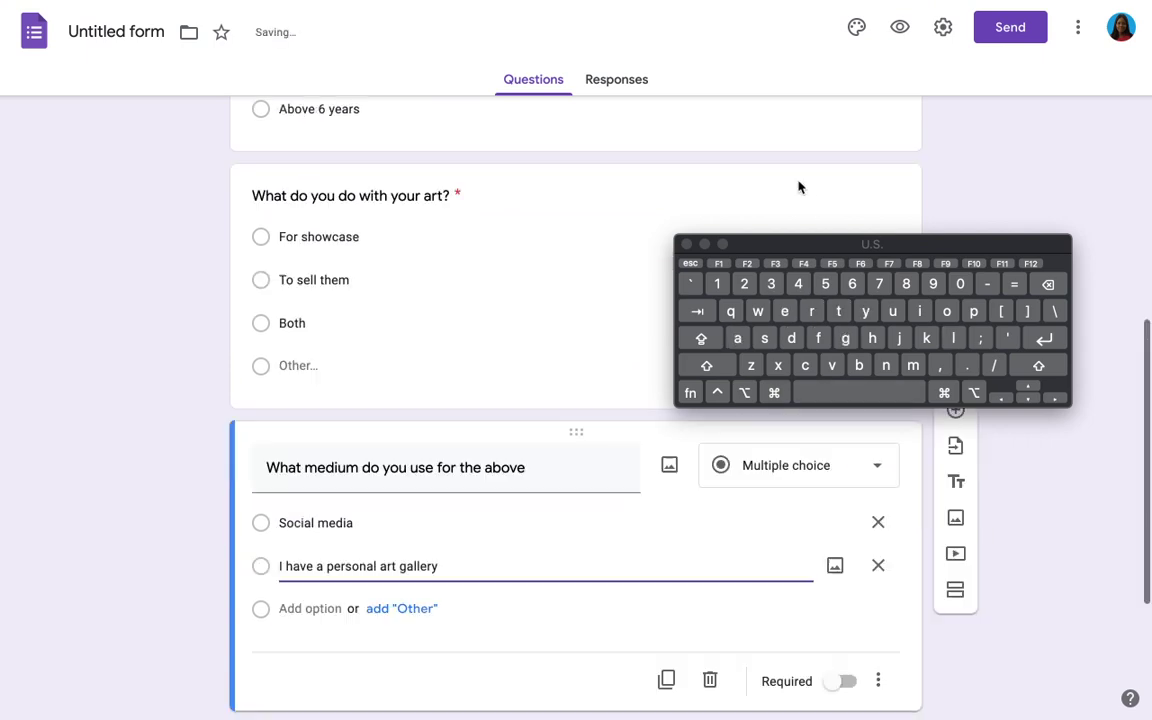
pyautogui.click(316, 584)
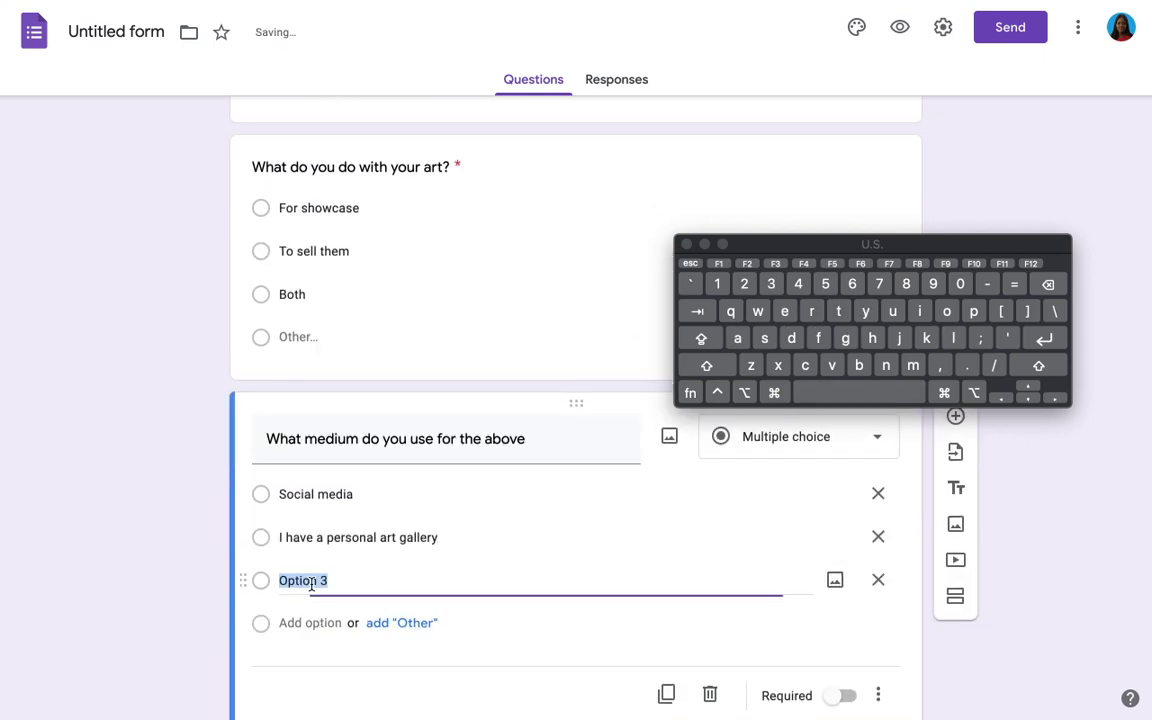
pyautogui.write('I put my art in othe')
pyautogui.press('BackSpace')
pyautogui.press('BackSpace')
pyautogui.write('her art g')
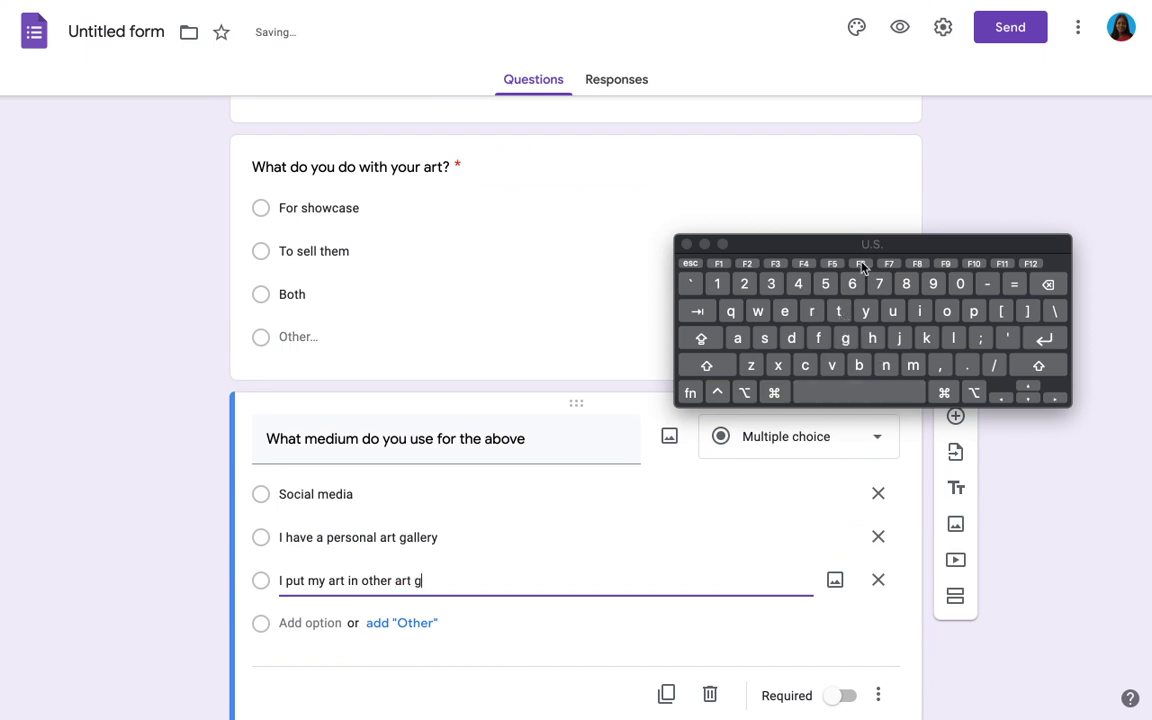
pyautogui.write('alleries')
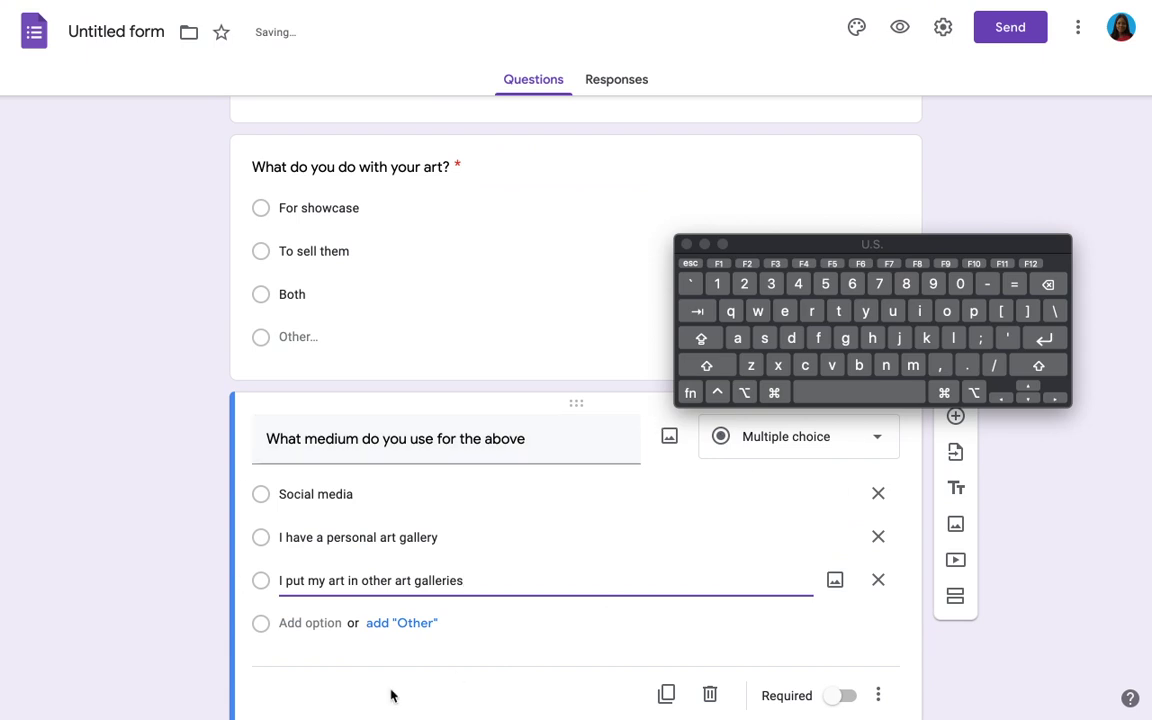
pyautogui.click(415, 624)
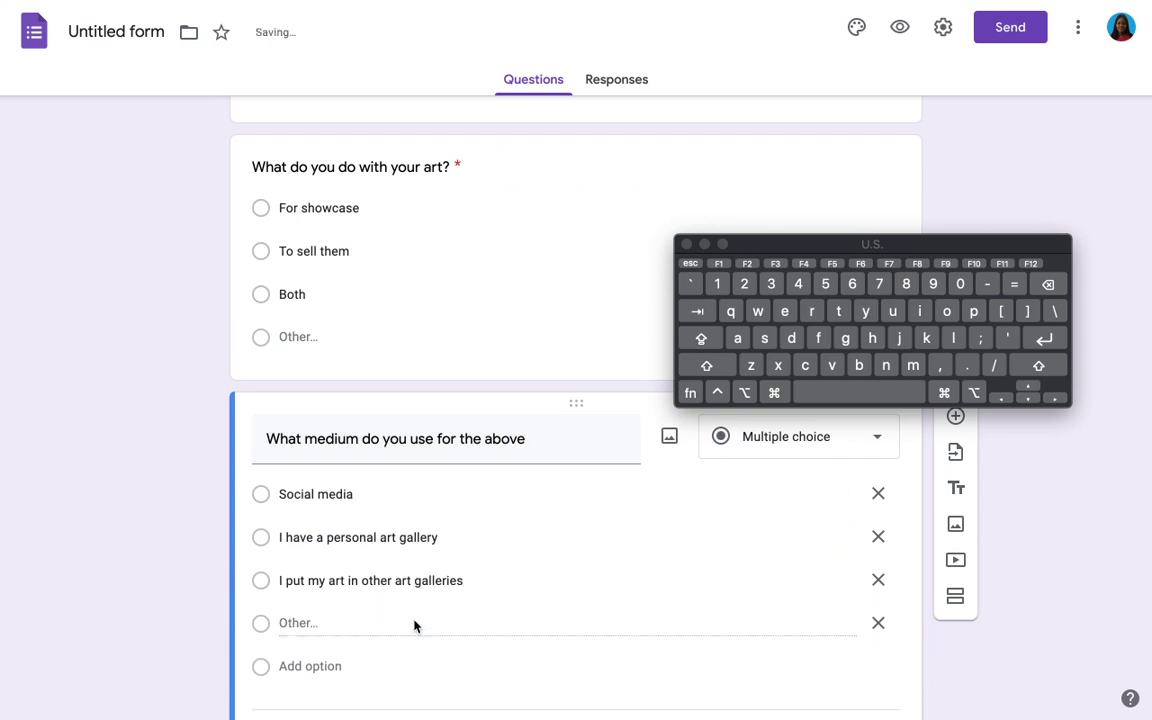
pyautogui.scroll(-2, 417, 626)
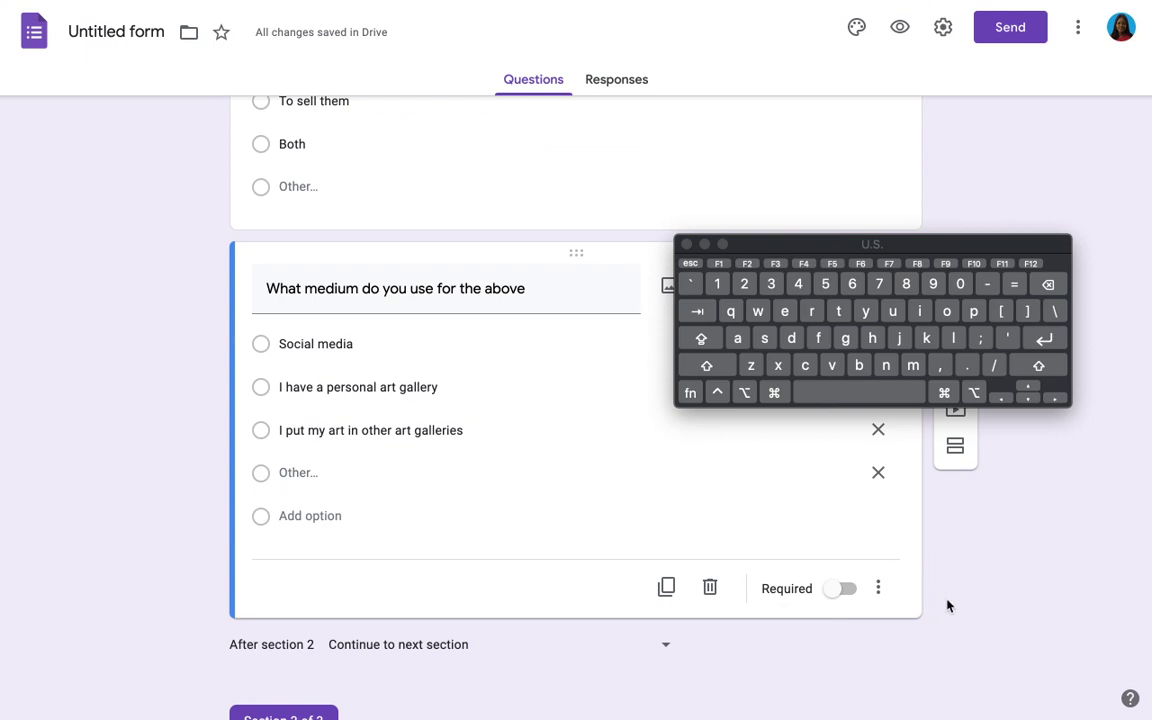
pyautogui.click(840, 589)
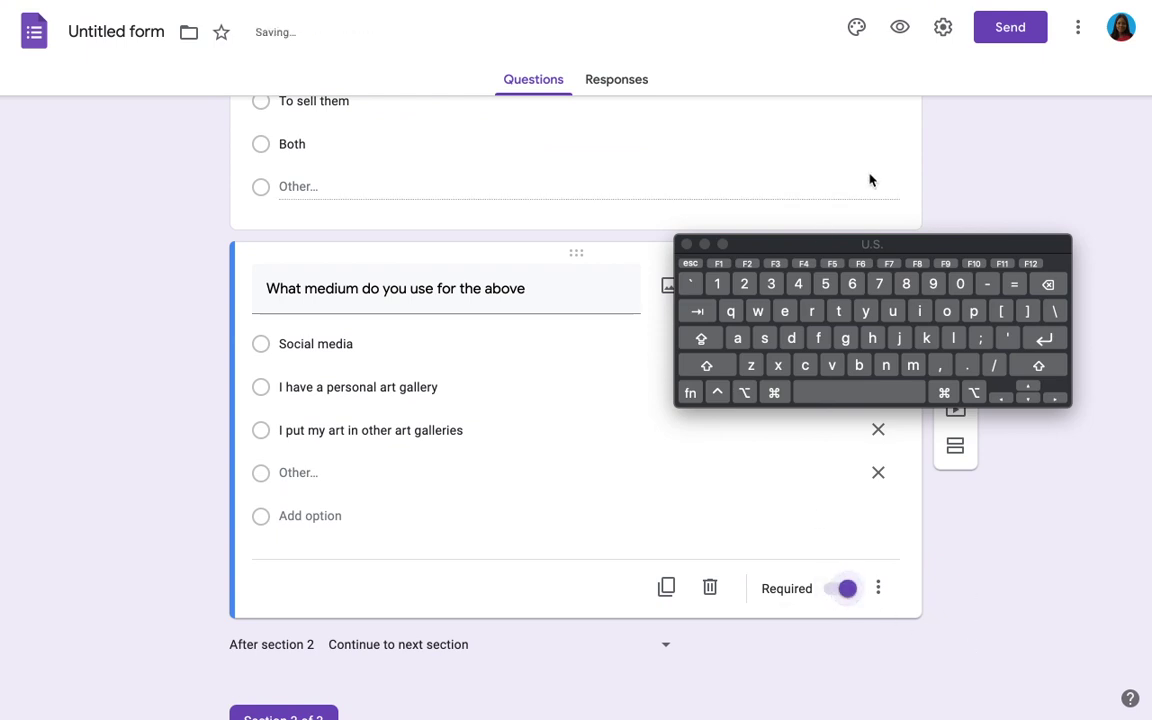
pyautogui.scroll(-2, 870, 180)
pyautogui.click(955, 161)
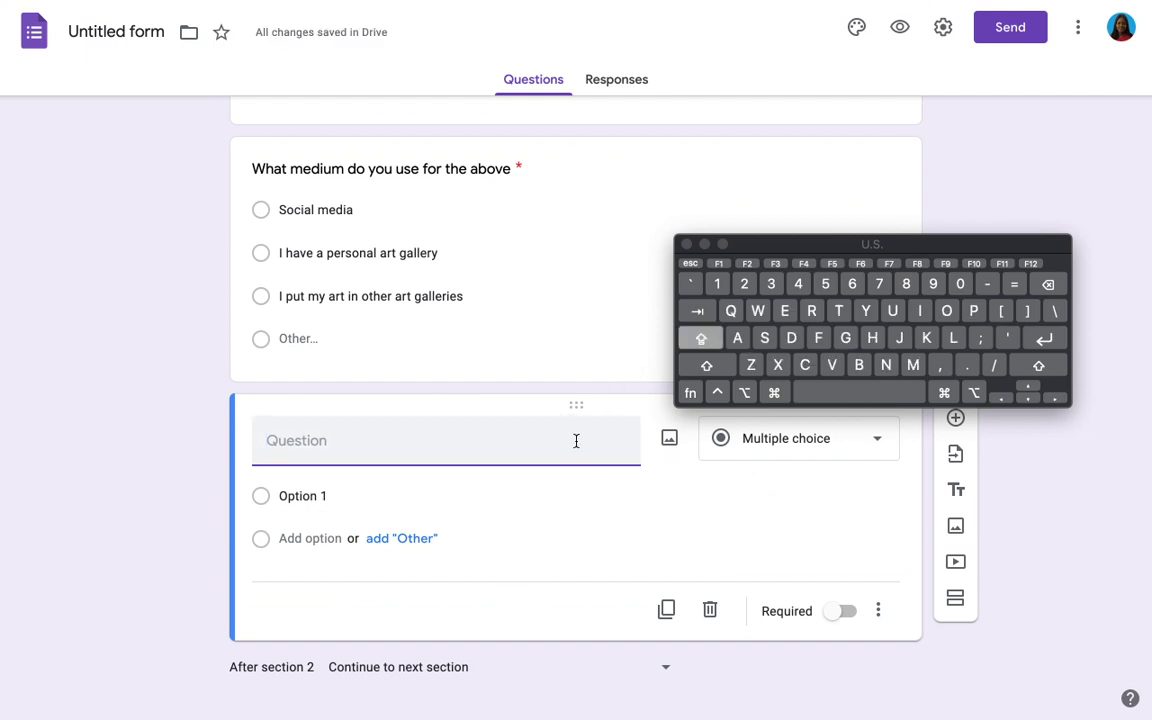
# Step: Type the question 'What would you say has been the biggest challenge you face in your business so far'
pyautogui.write('Wha')
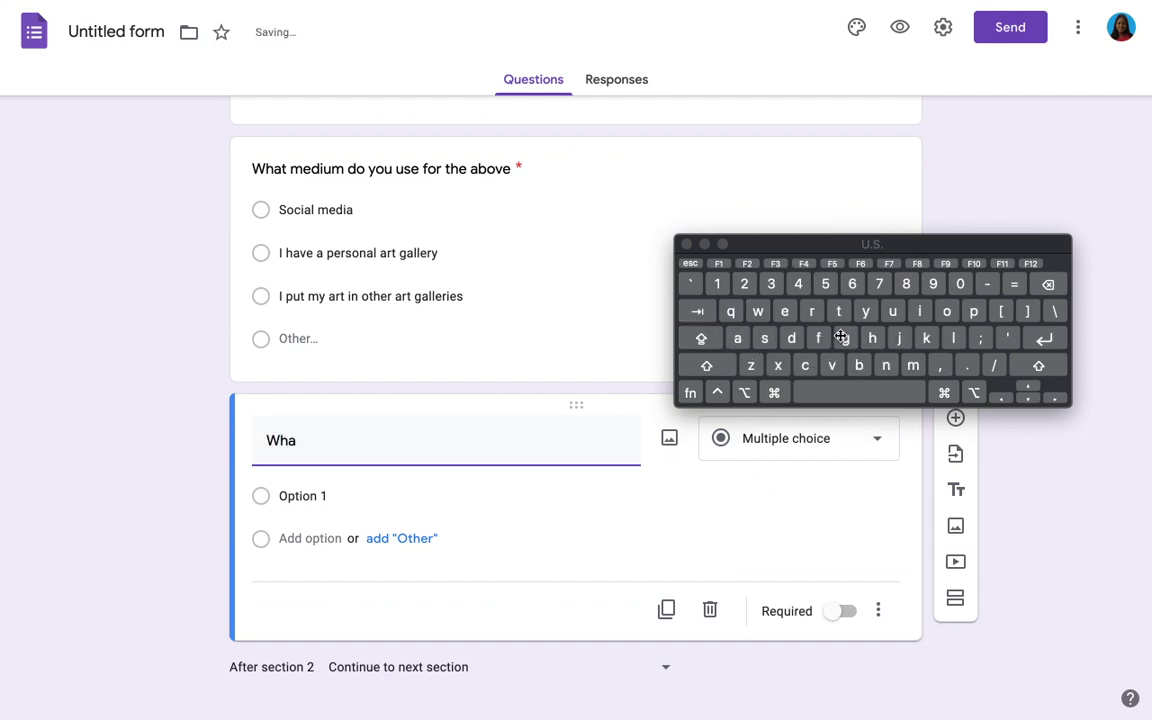
pyautogui.write('t would ')
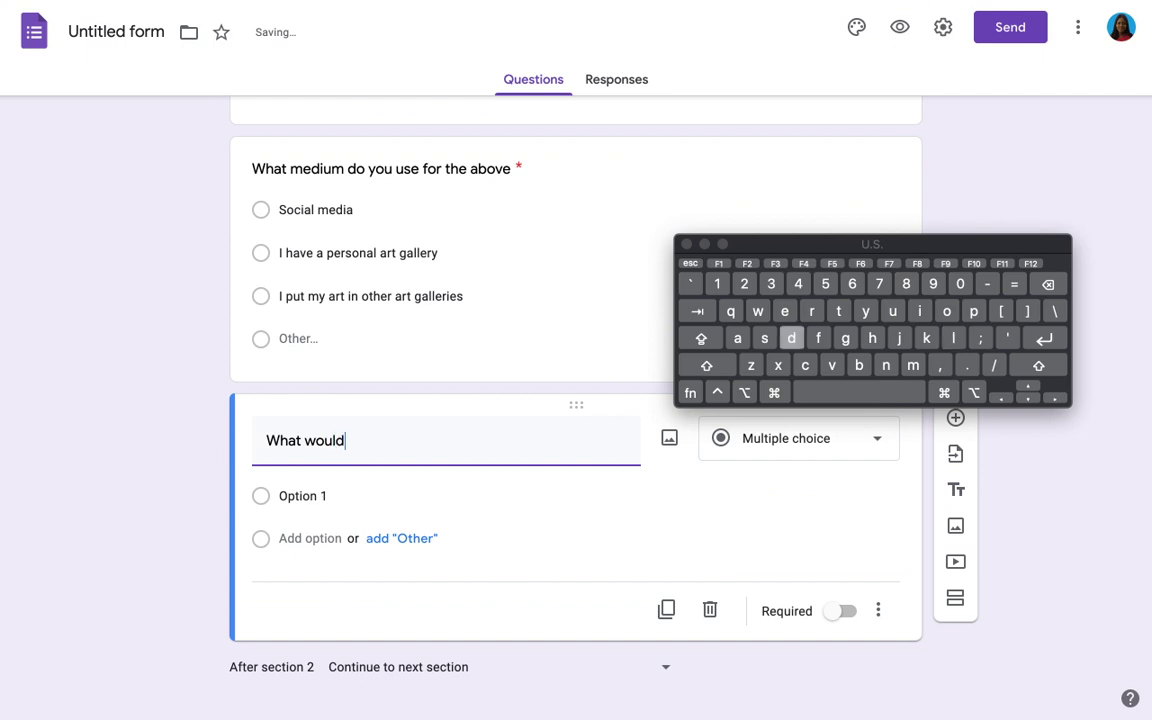
pyautogui.write('you say ')
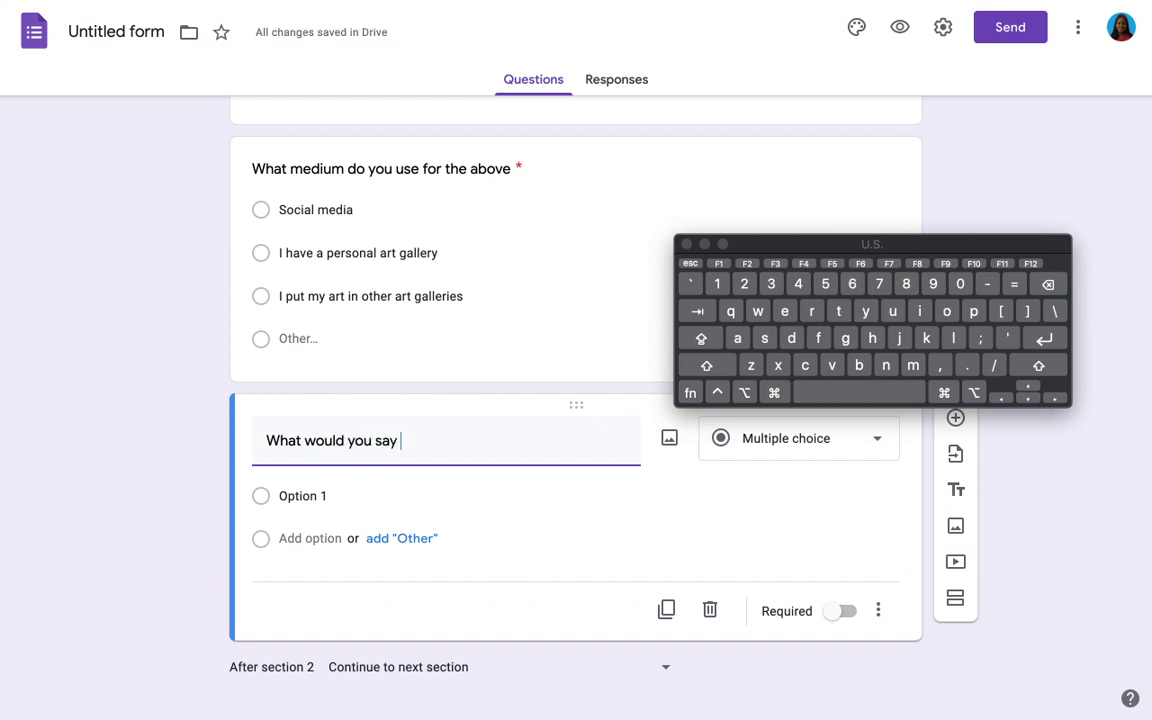
pyautogui.write('has been your ')
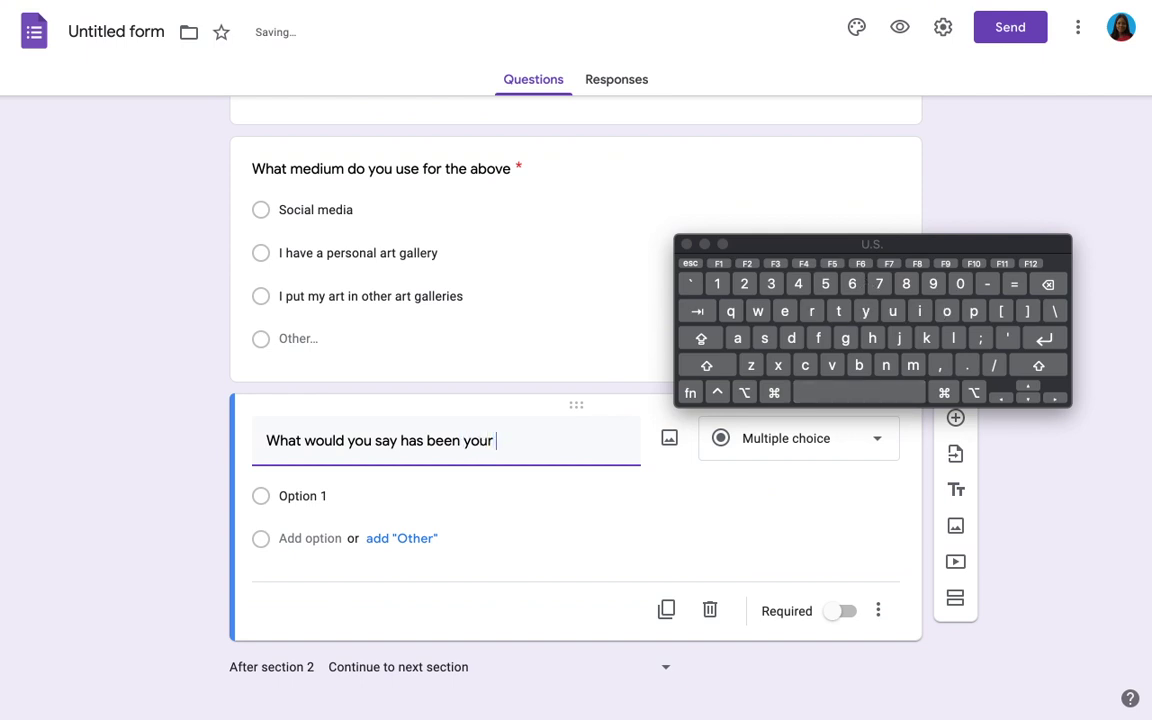
pyautogui.write('bifgge')
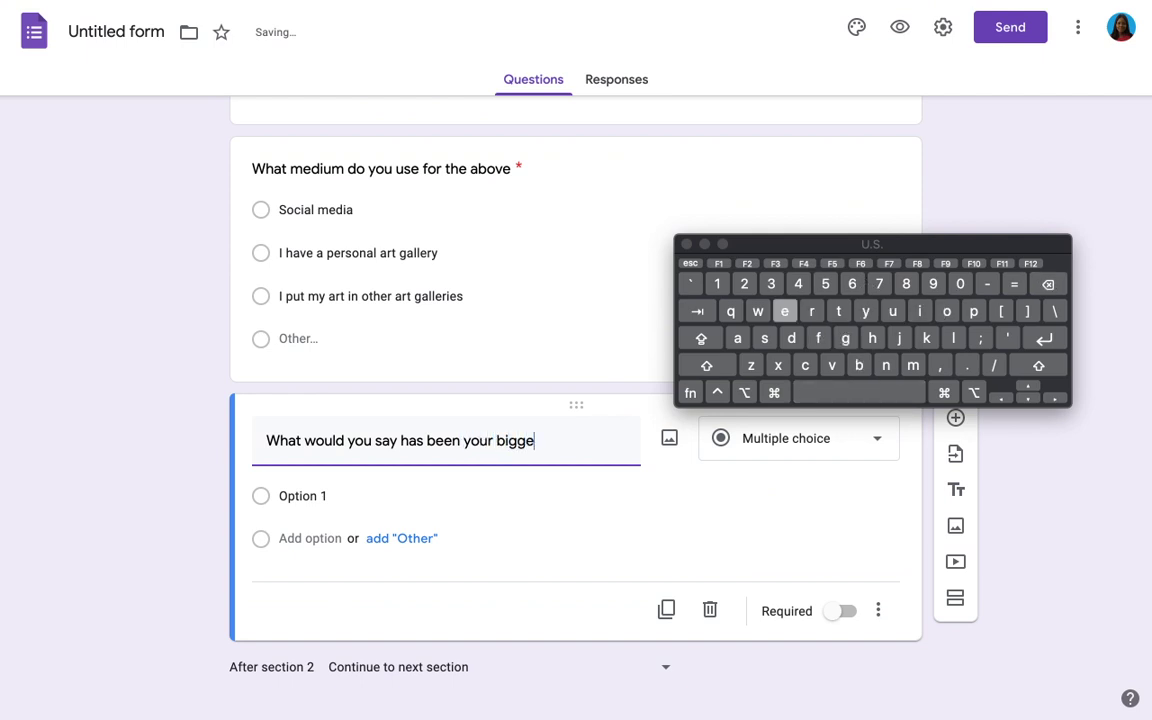
pyautogui.write('st c')
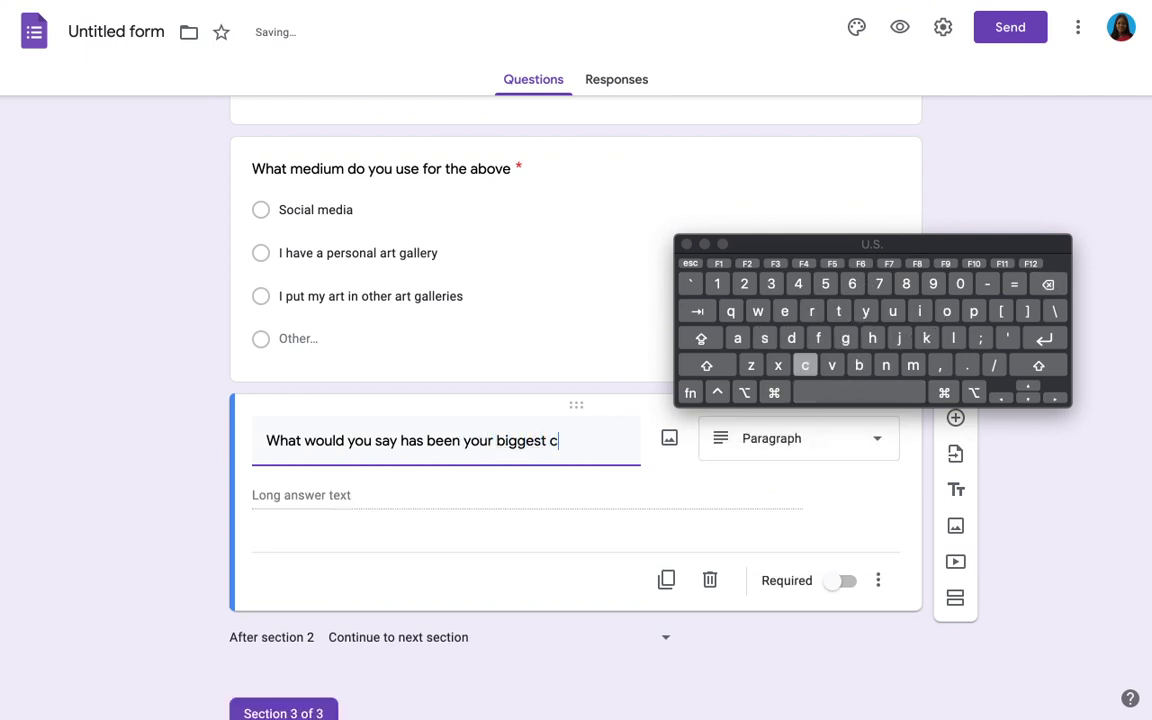
pyautogui.write('hallenge')
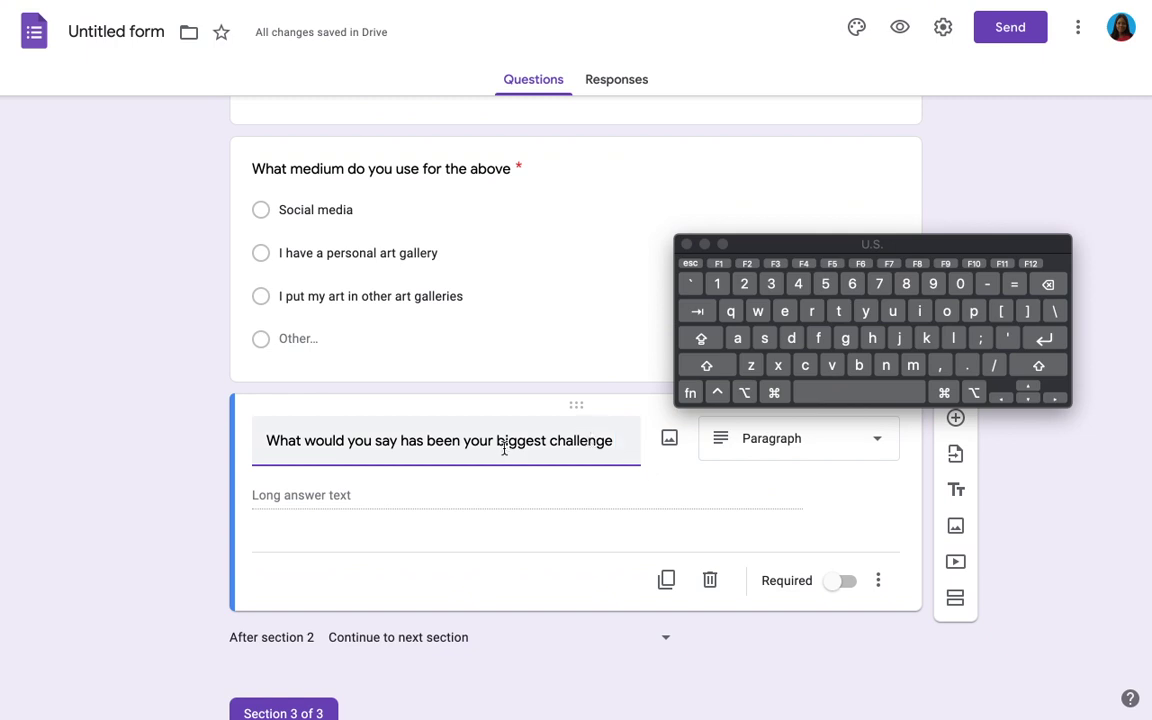
pyautogui.write('t challenge')
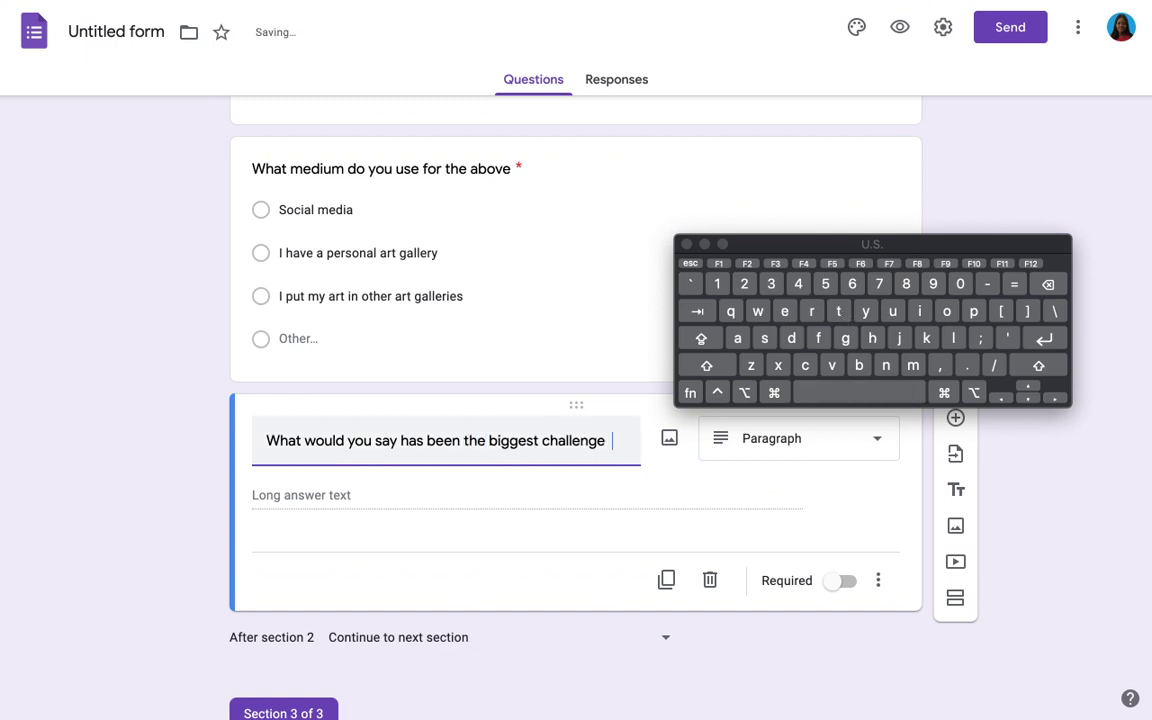
pyautogui.write(' you f')
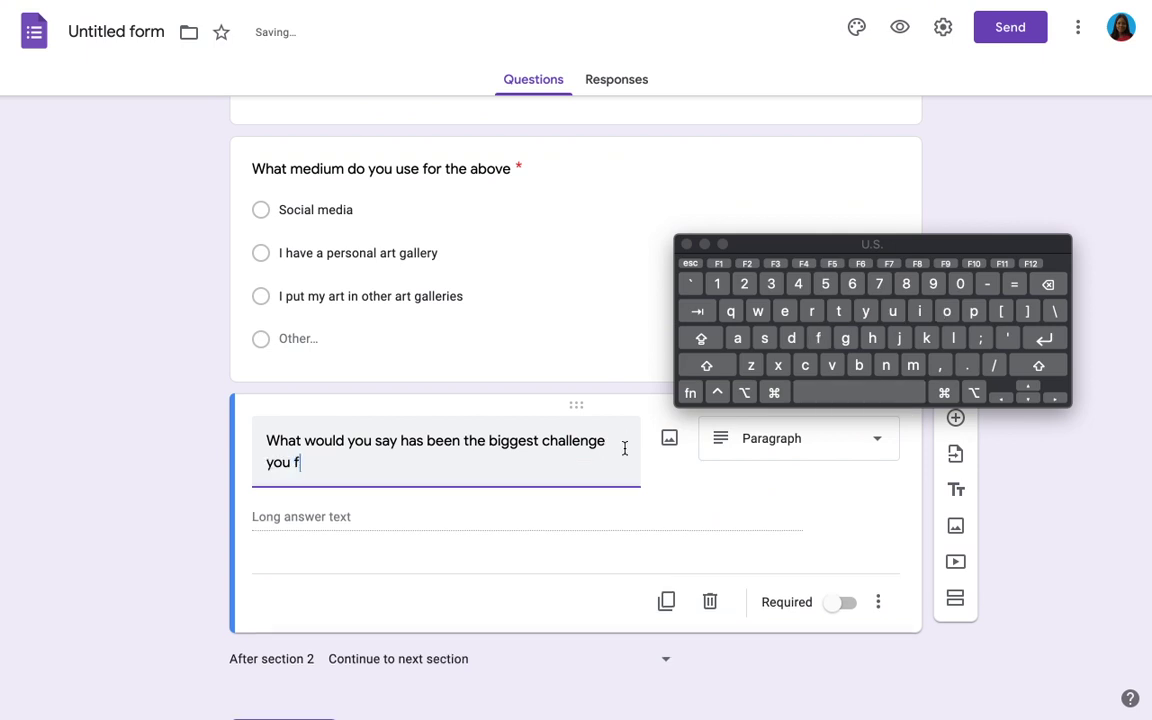
pyautogui.write('ace i')
pyautogui.write('n y')
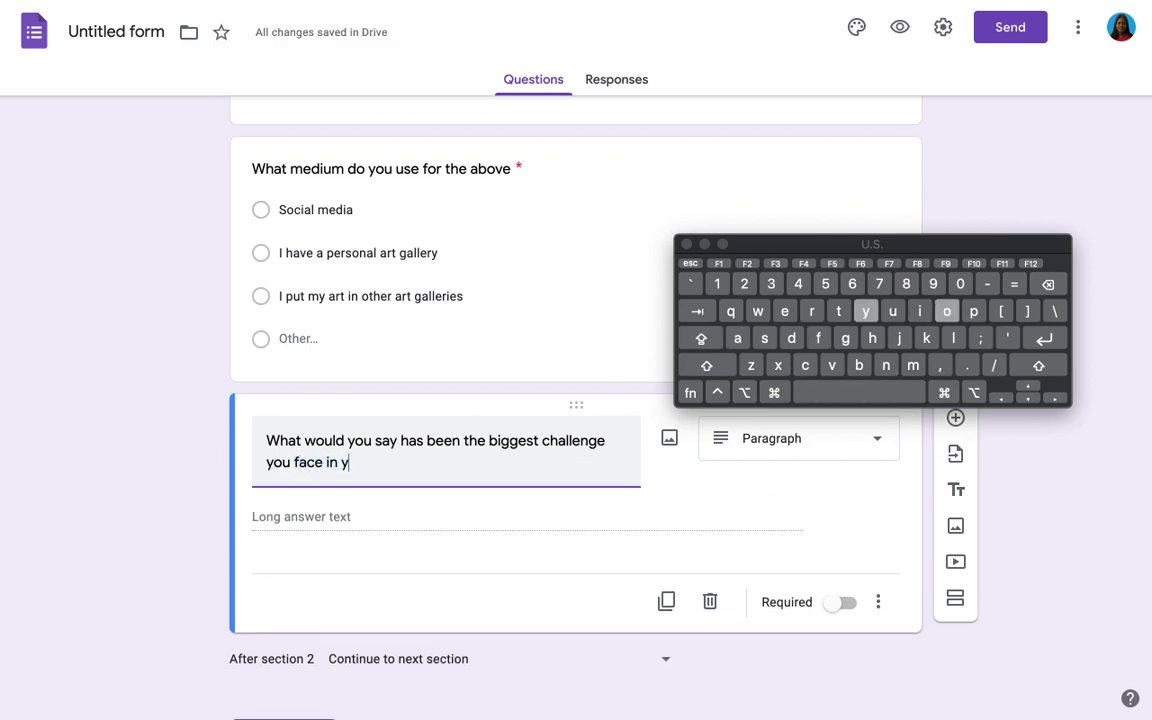
pyautogui.write('our bu')
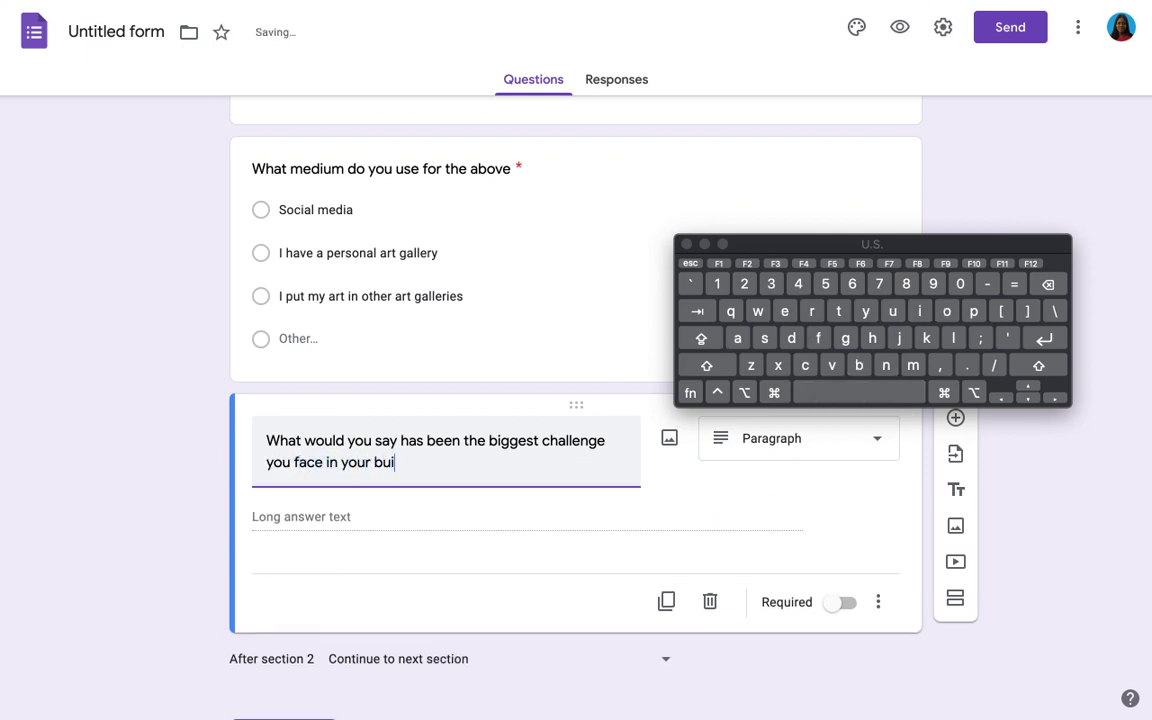
pyautogui.write('sines')
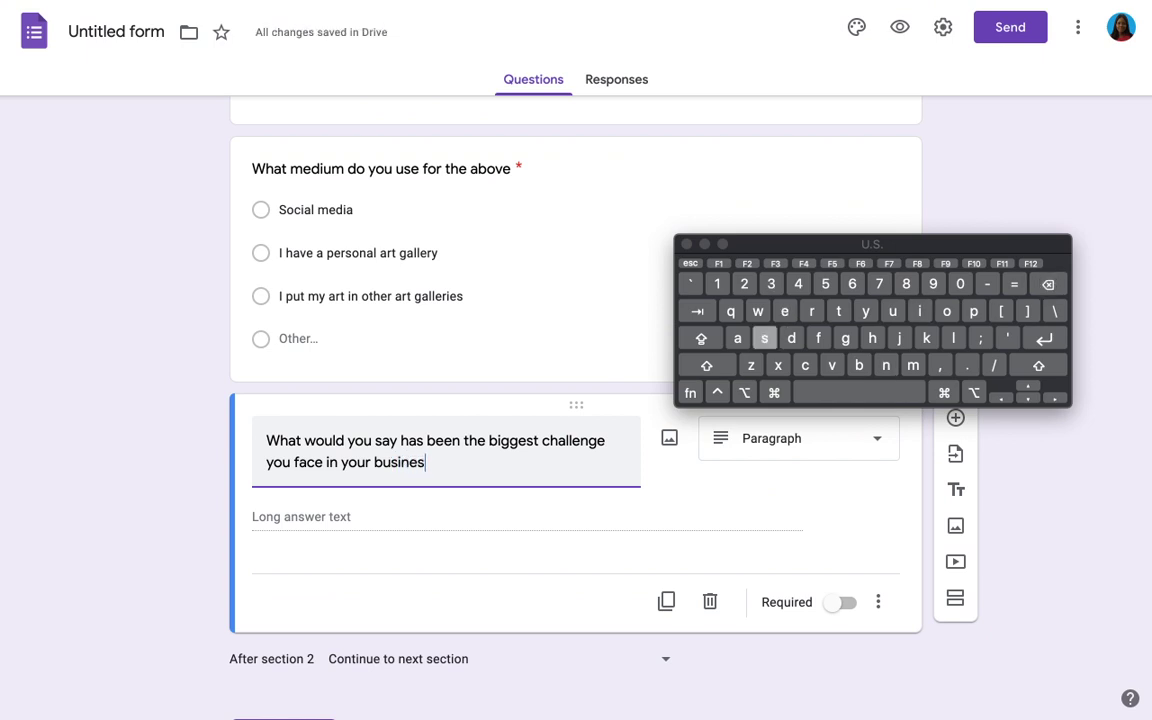
pyautogui.write('s so far')
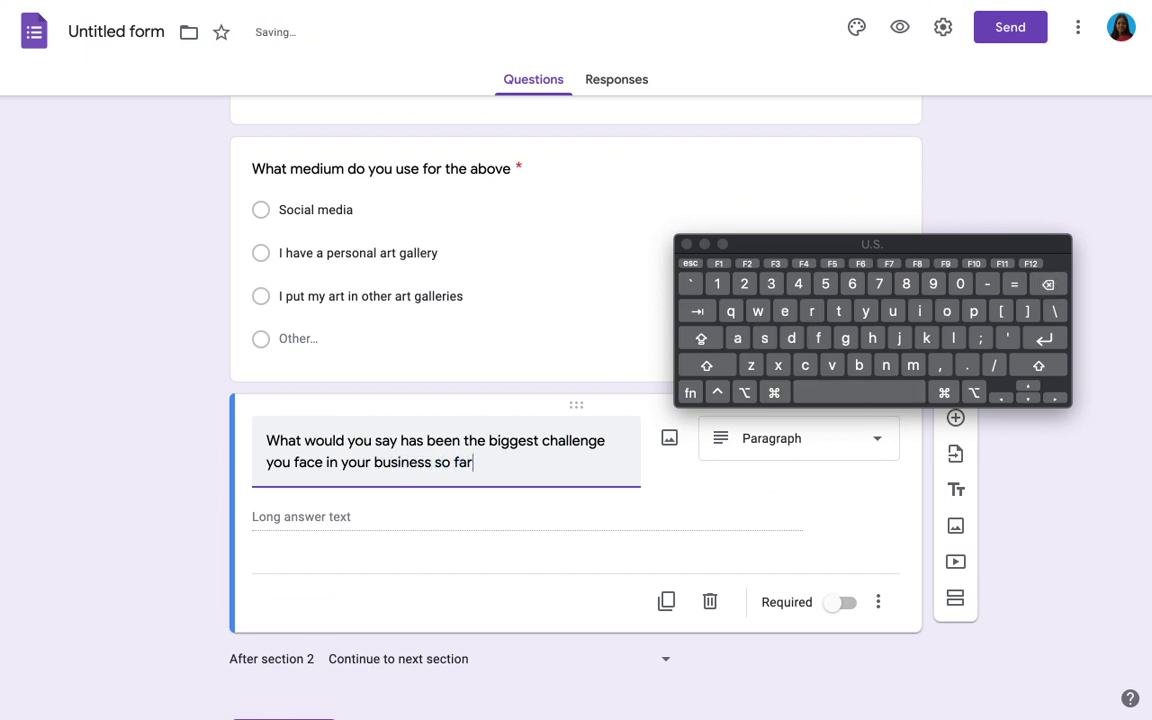
# Step: Switch the medium question's answer type to Checkboxes so it accepts multiple answers
pyautogui.click(560, 194)
pyautogui.click(771, 184)
pyautogui.click(772, 219)
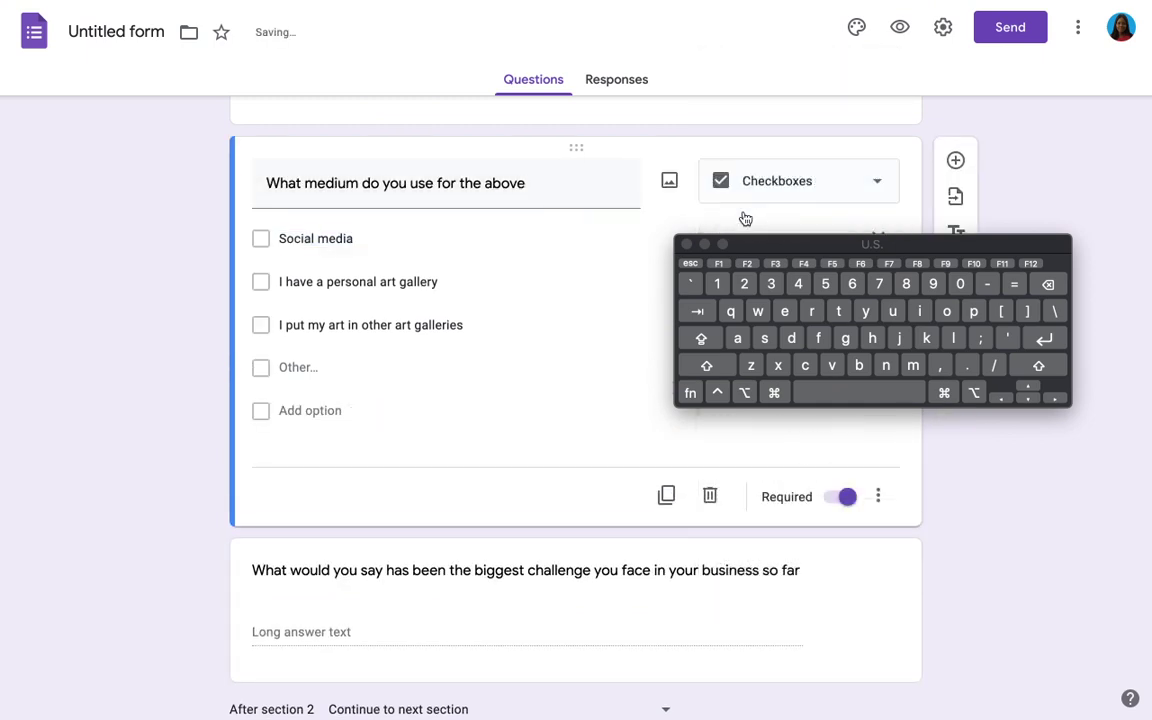
pyautogui.scroll(-1, 548, 303)
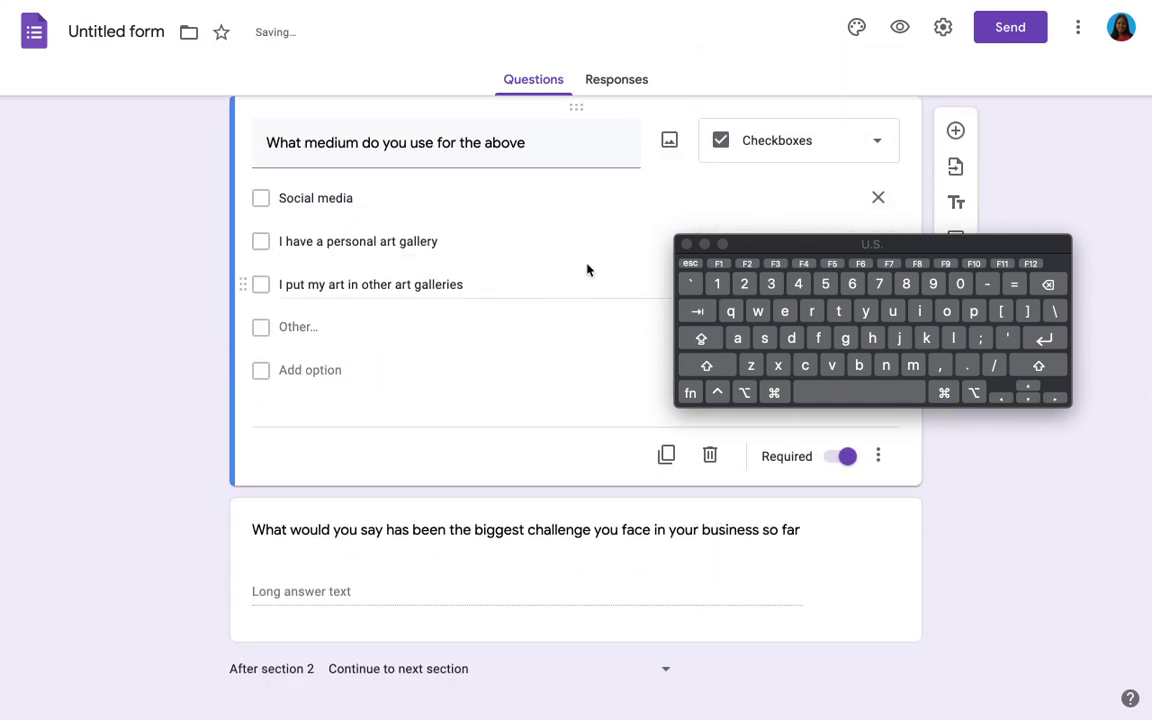
pyautogui.scroll(-3, 587, 270)
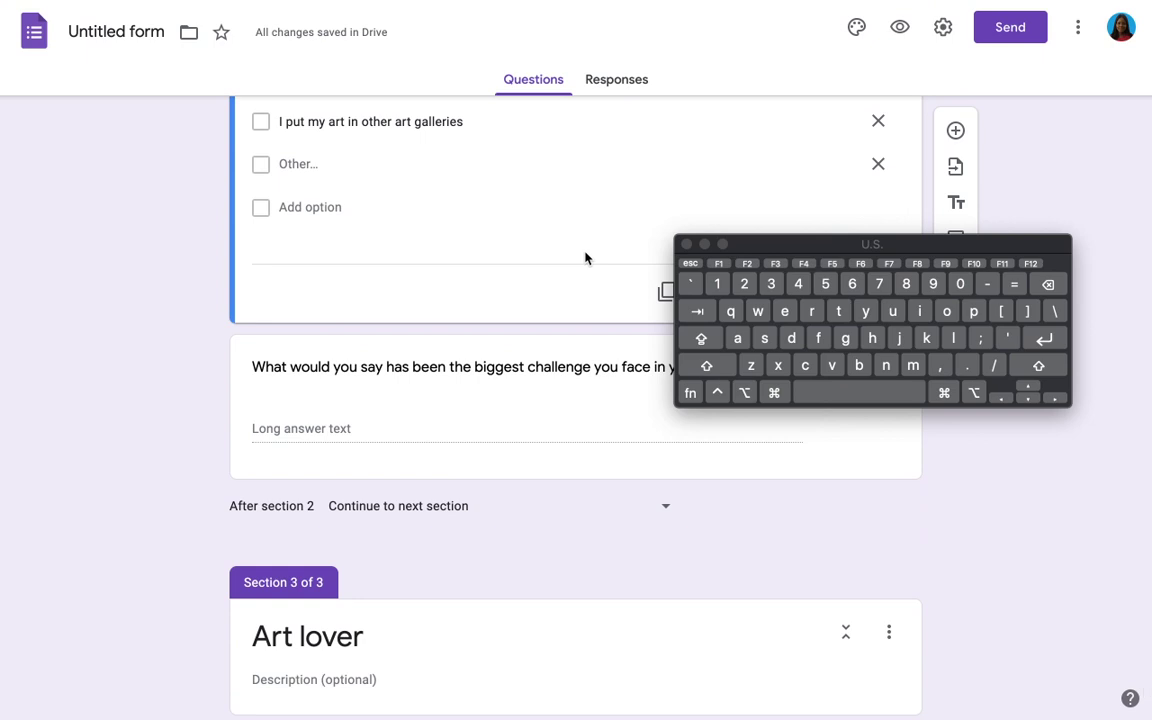
pyautogui.scroll(-1, 585, 258)
pyautogui.scroll(2, 585, 258)
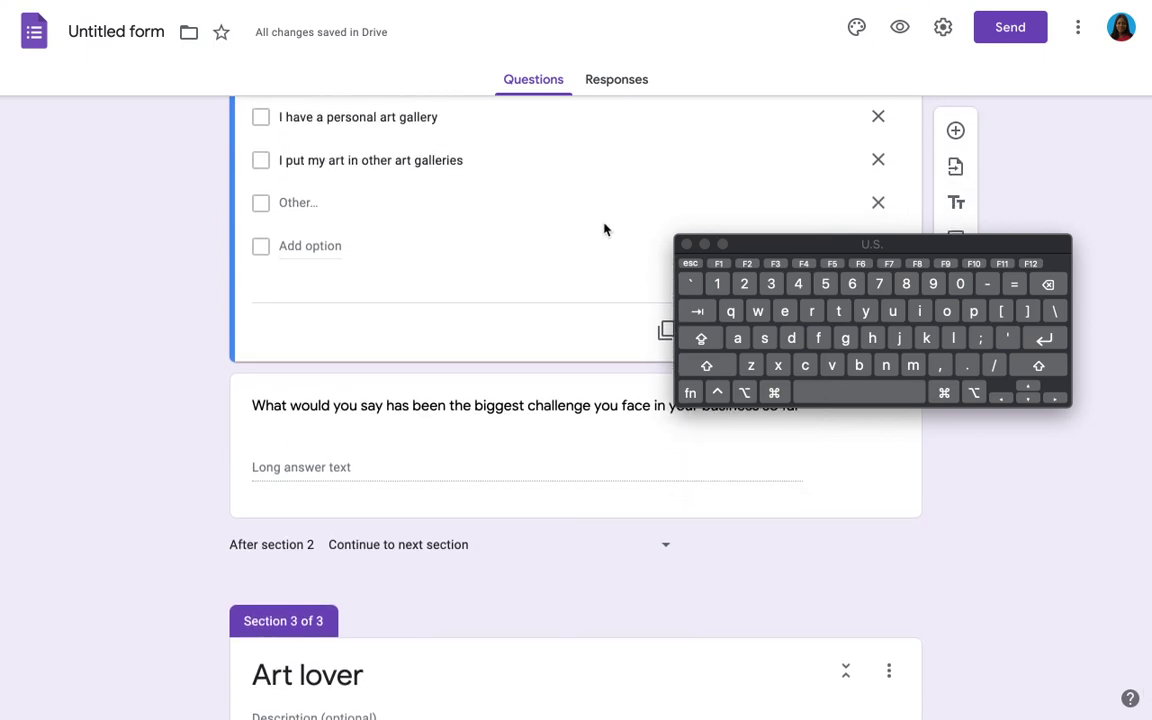
pyautogui.scroll(-2, 604, 230)
pyautogui.click(636, 407)
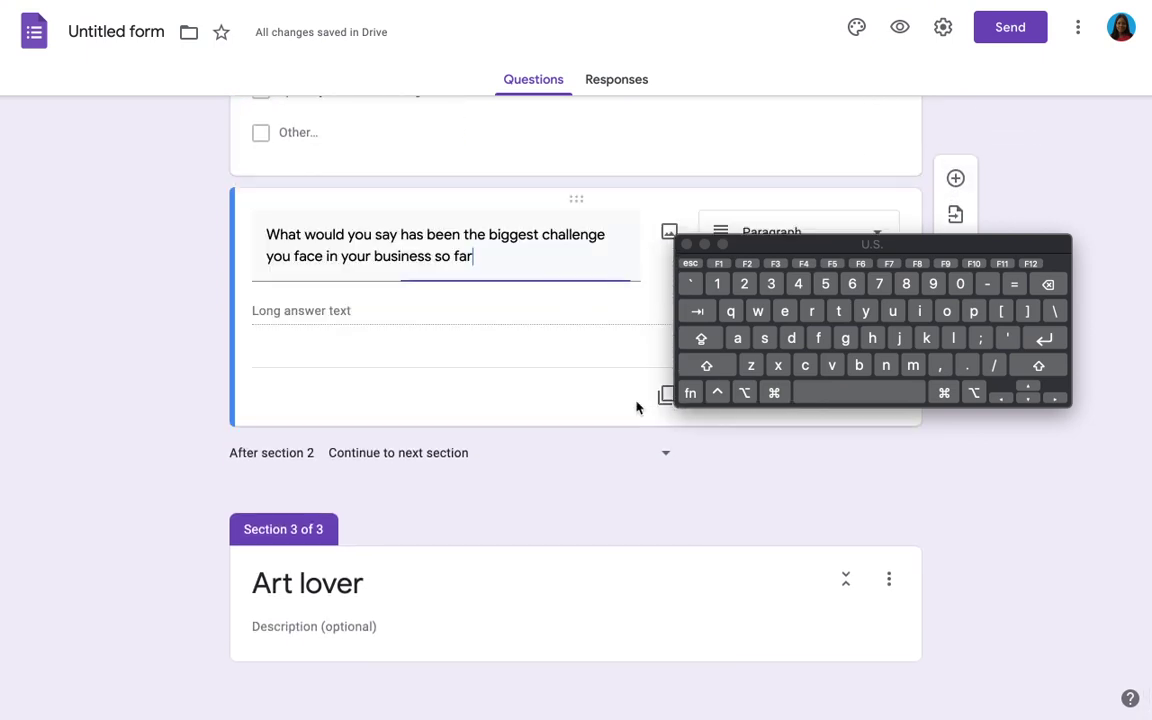
# Step: Add a question: 'If there was an online marketplace where you could display your art works for buyers to see, would you use it?'
pyautogui.click(955, 180)
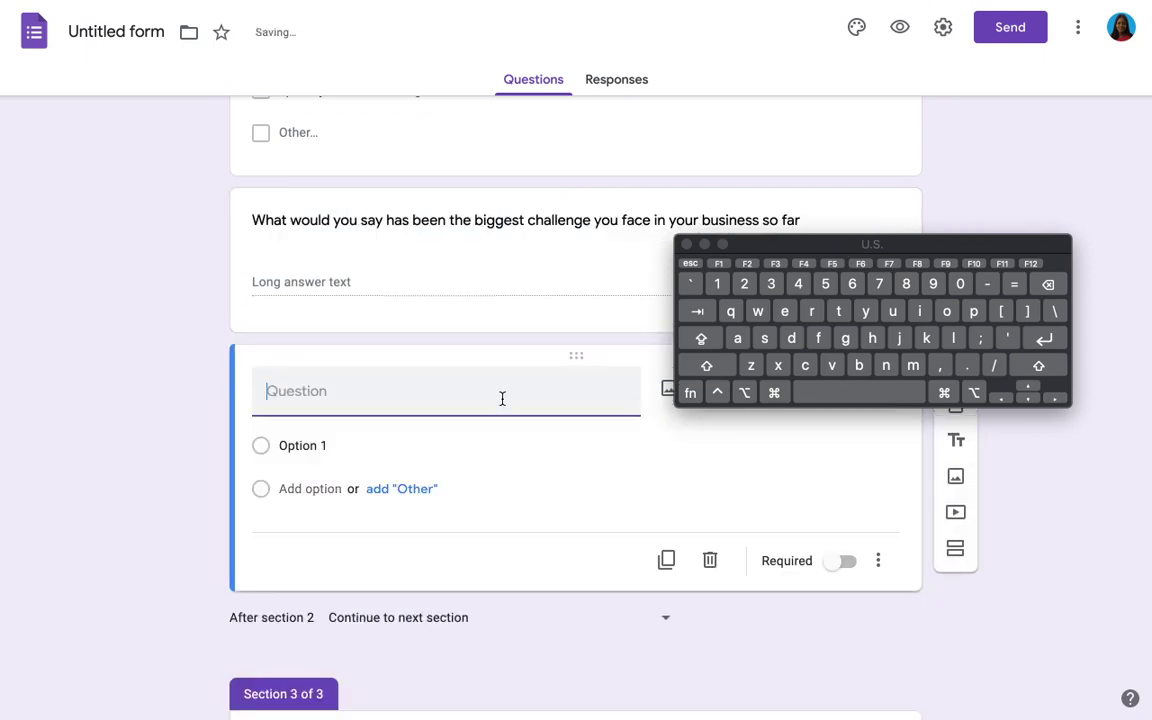
pyautogui.write('If there was a')
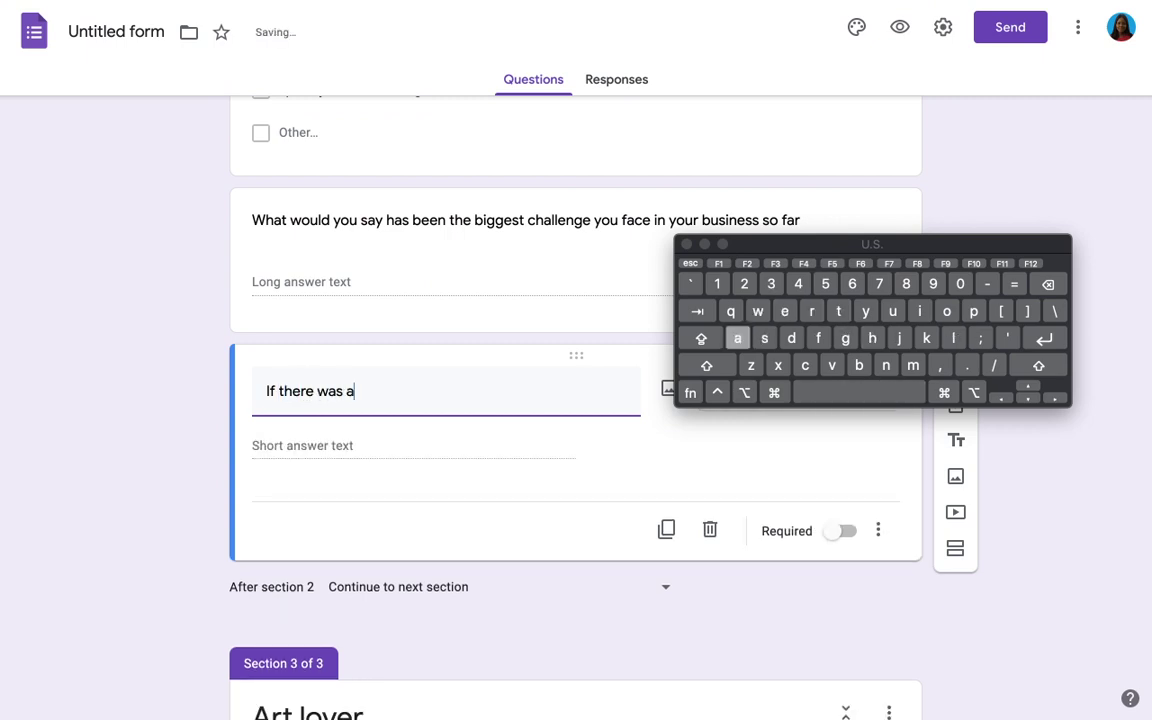
pyautogui.write('n online ')
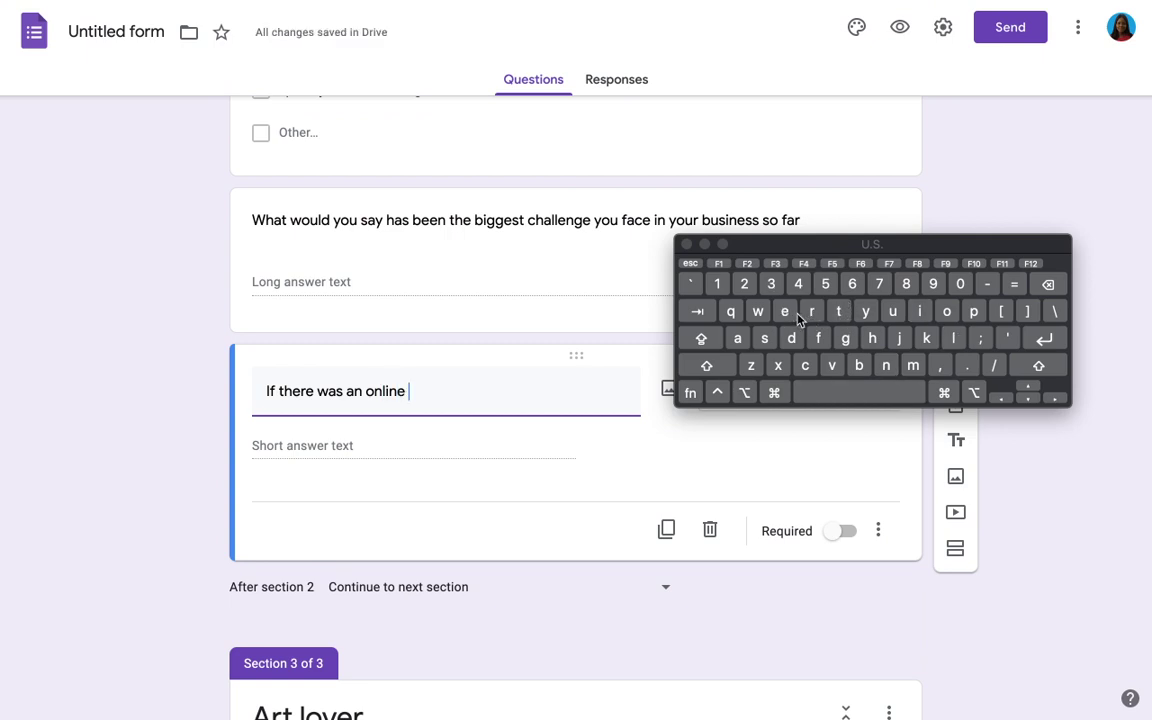
pyautogui.write('marke')
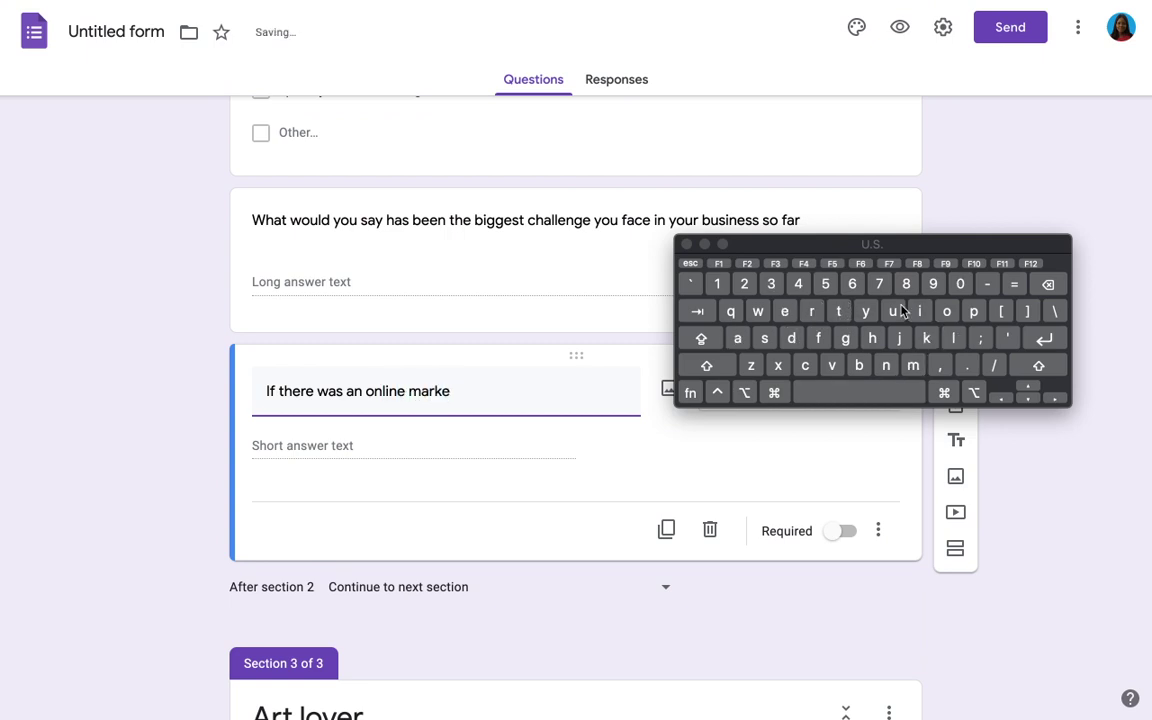
pyautogui.write('tplace ')
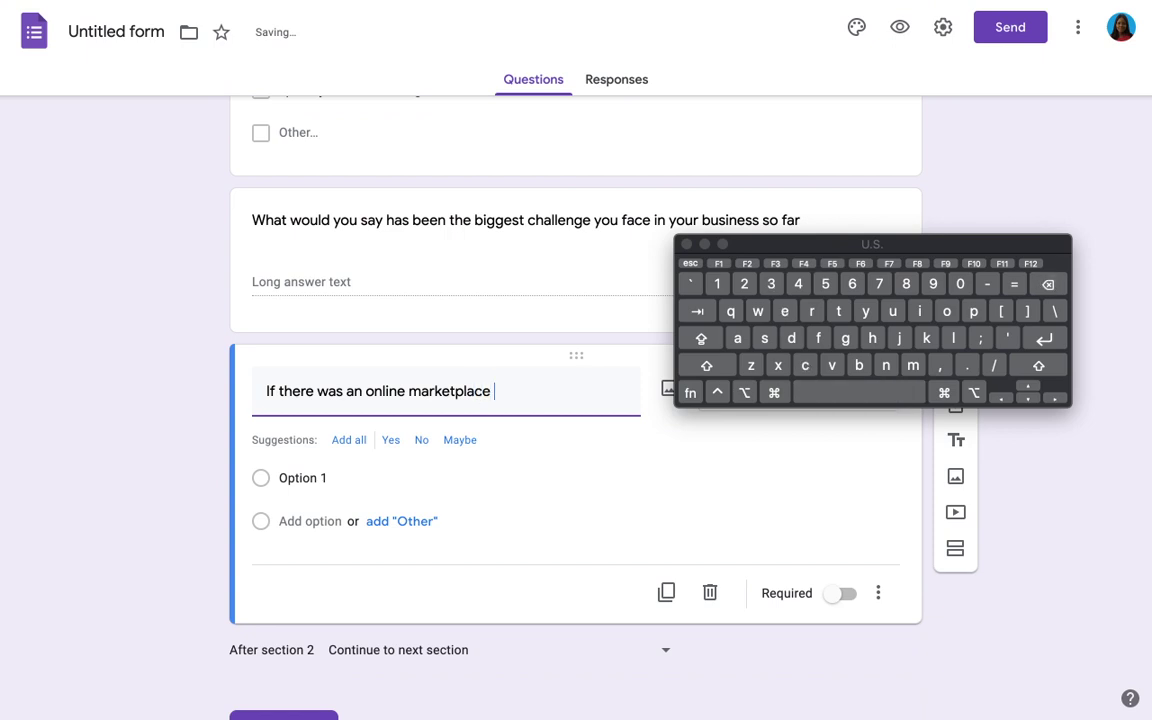
pyautogui.write('where you could')
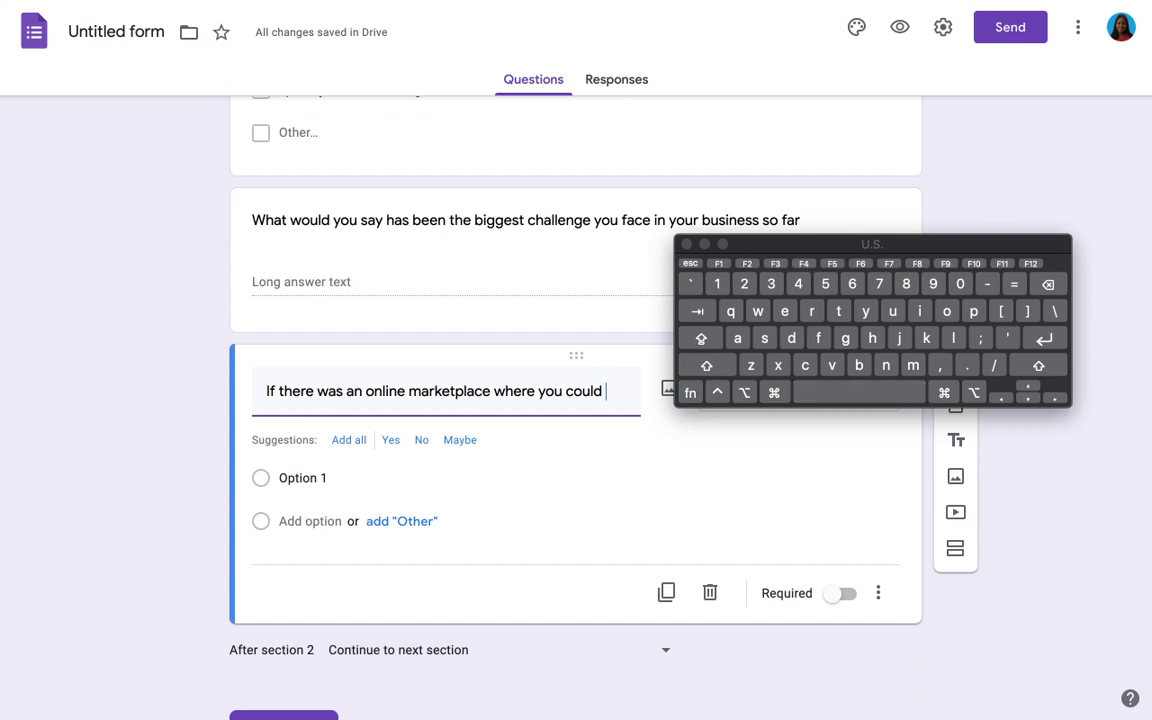
pyautogui.write(' displa')
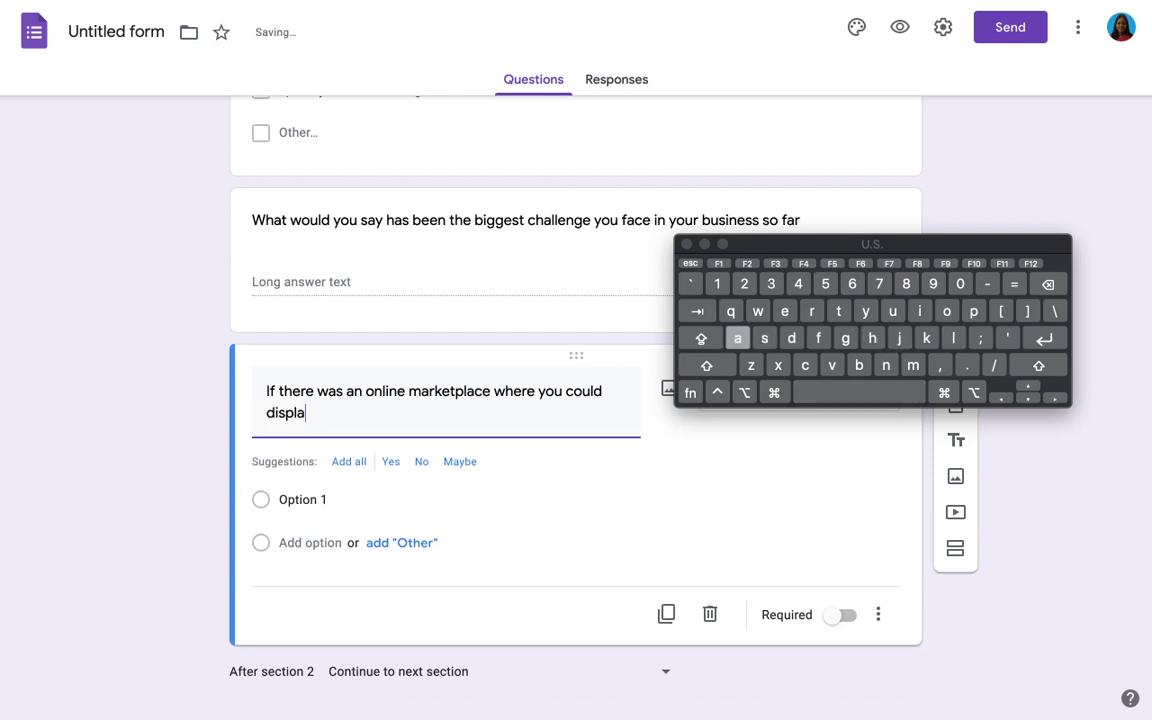
pyautogui.write('y yo')
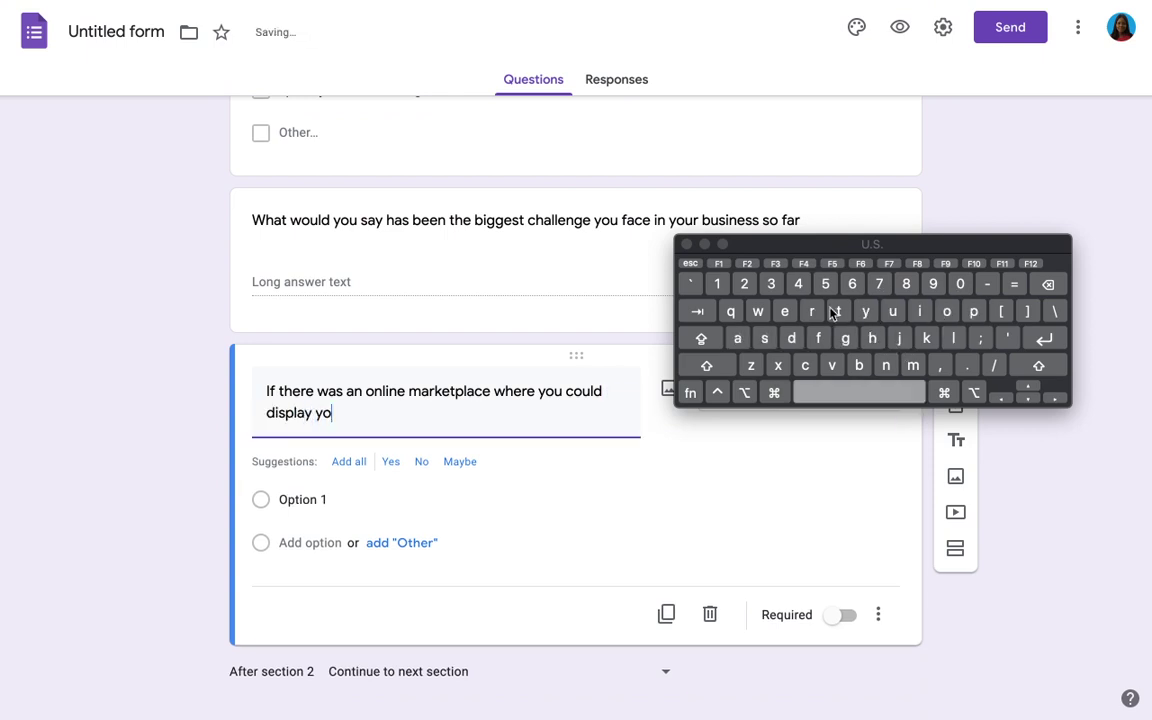
pyautogui.write('ur art')
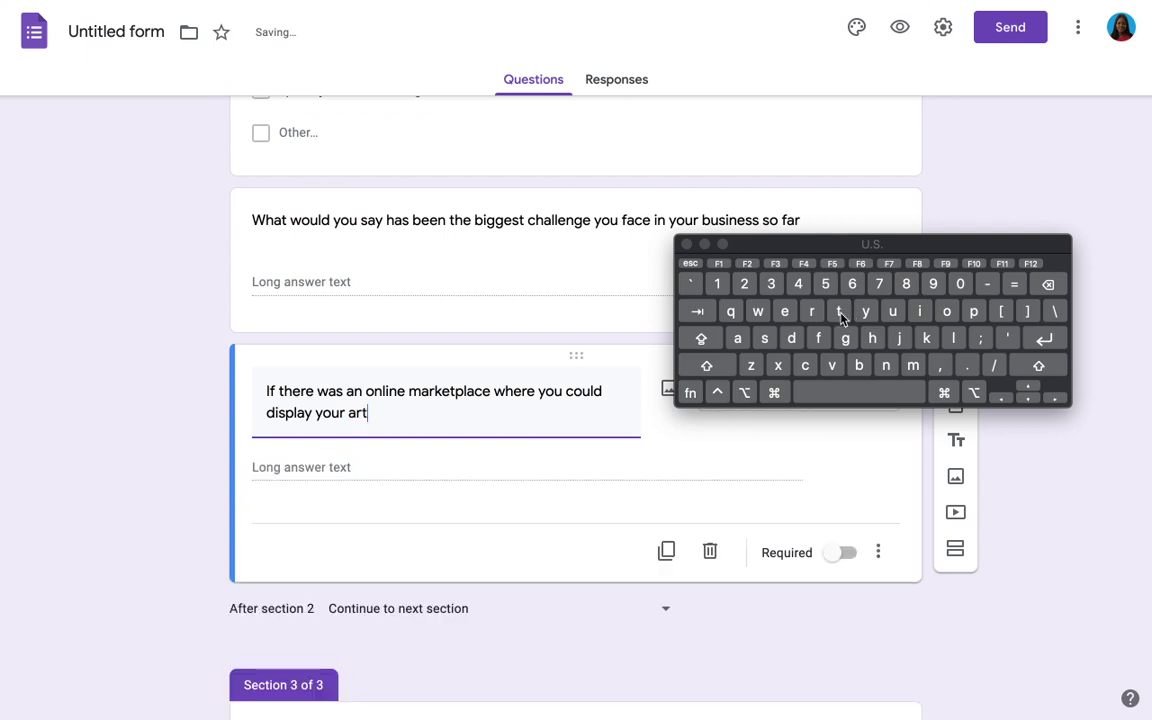
pyautogui.write(' workk')
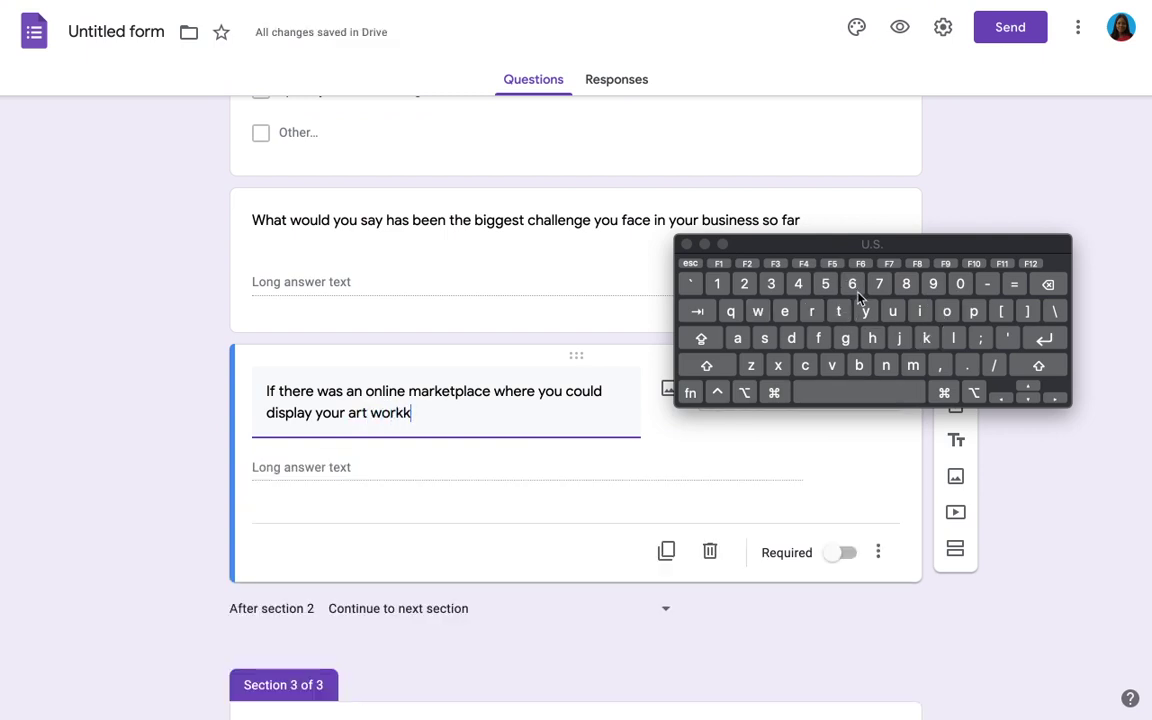
pyautogui.write('s for buyers ')
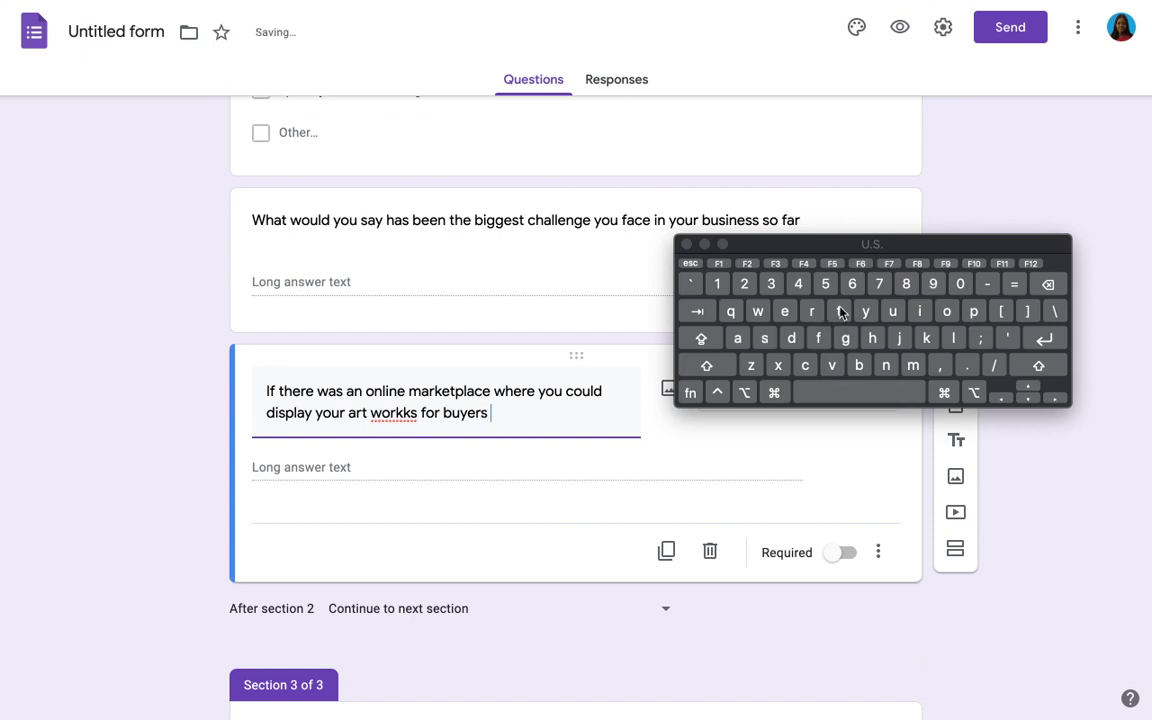
pyautogui.write('to se')
pyautogui.press('BackSpace')
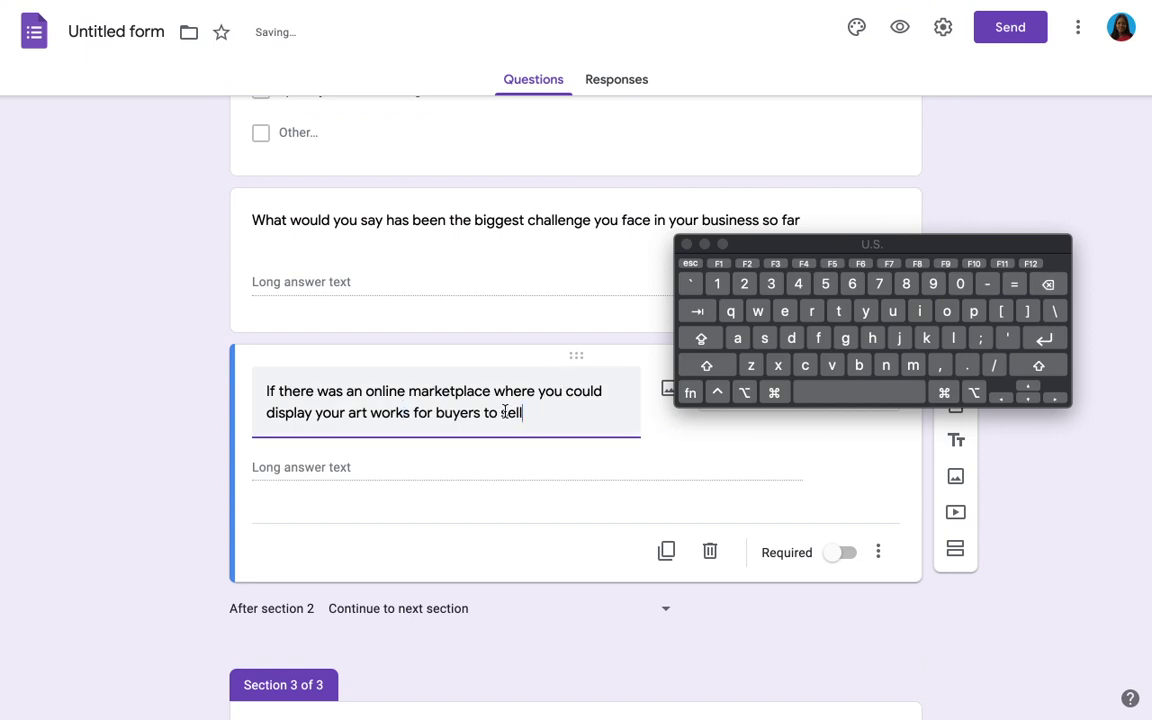
pyautogui.write('see')
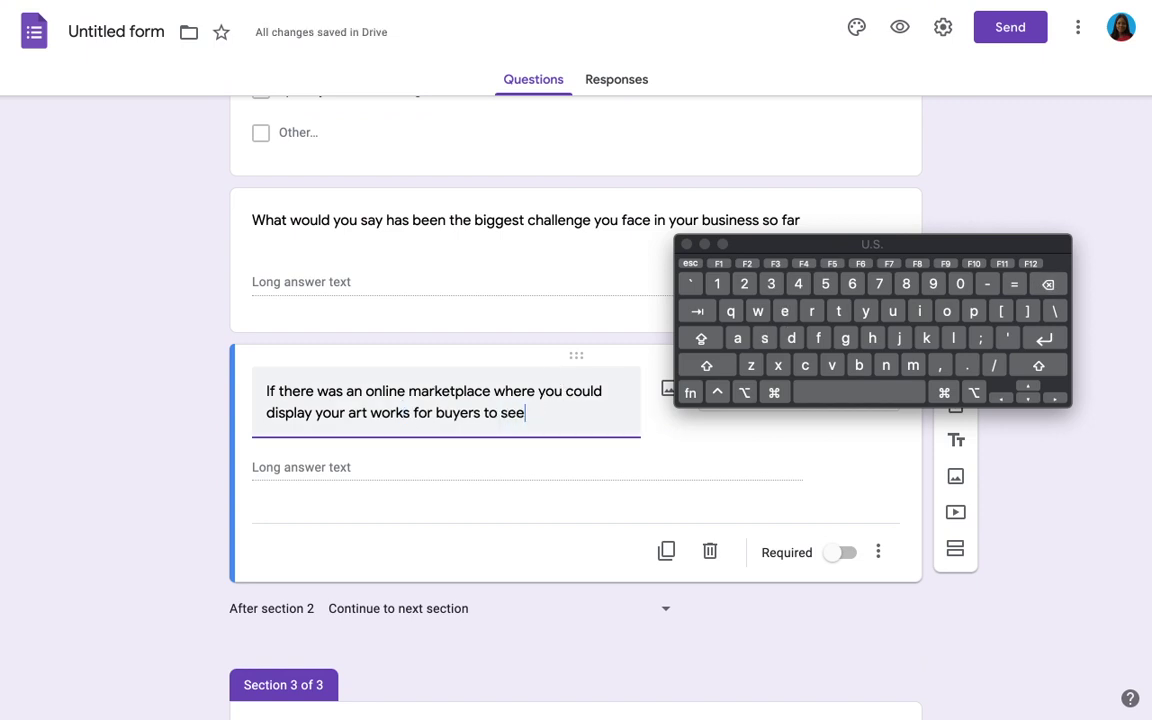
pyautogui.write(', would')
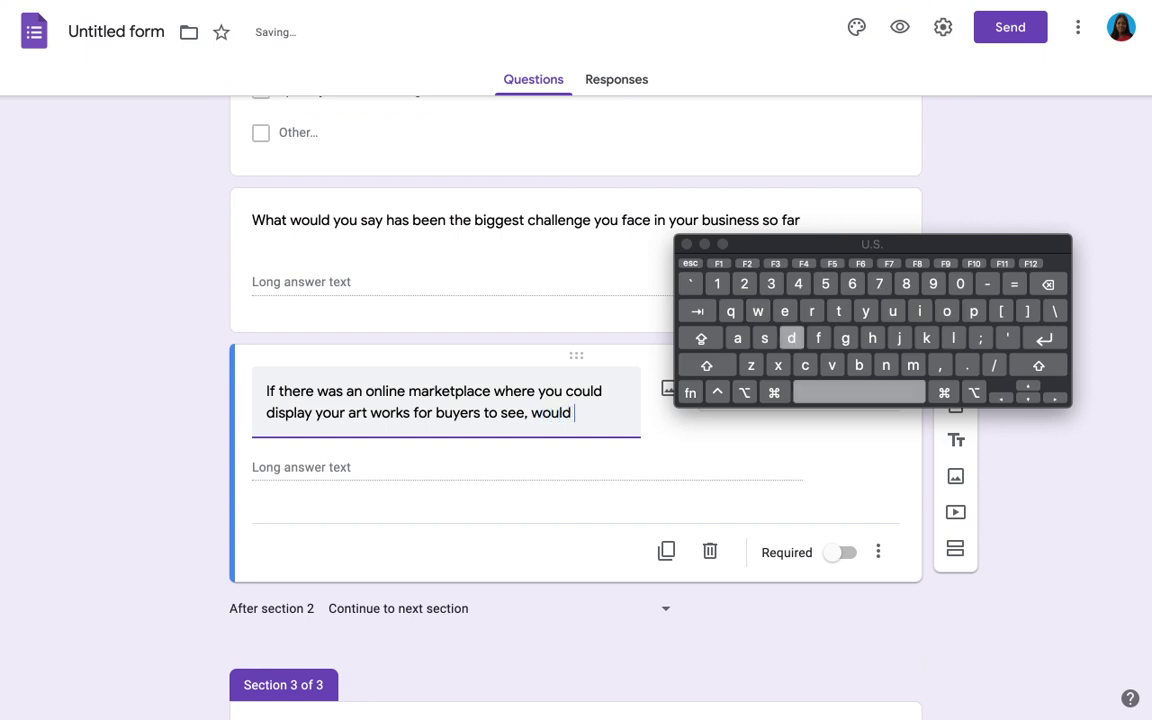
pyautogui.write(' you use i')
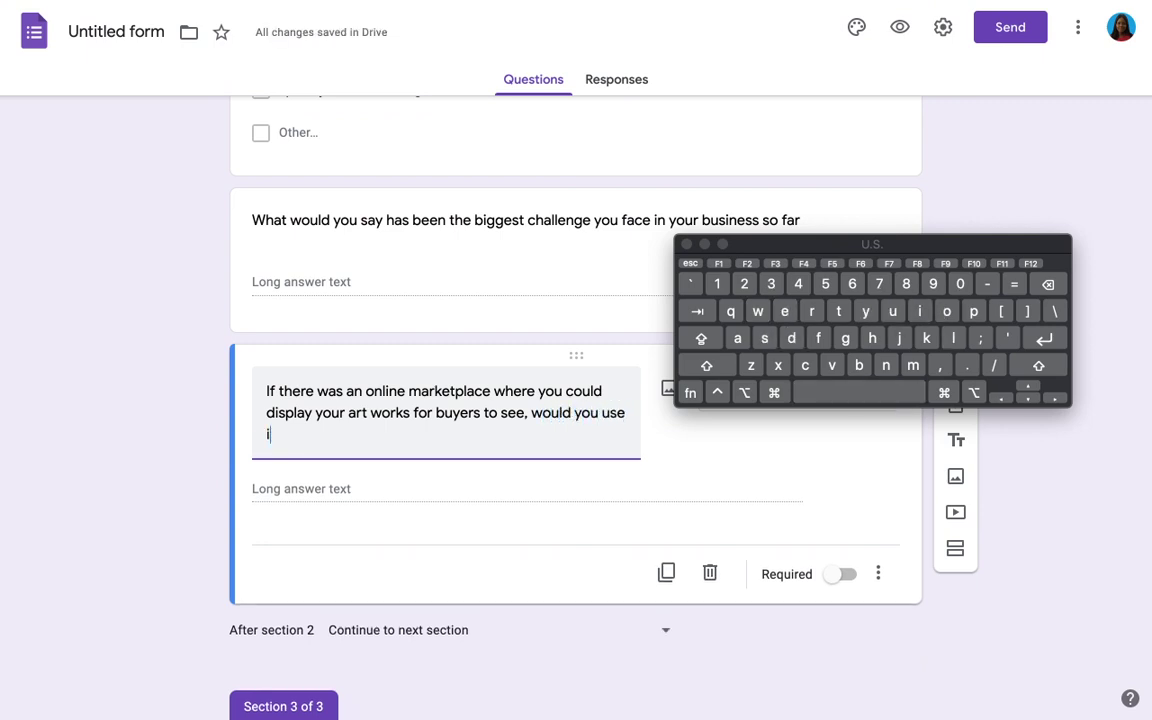
pyautogui.write('t?')
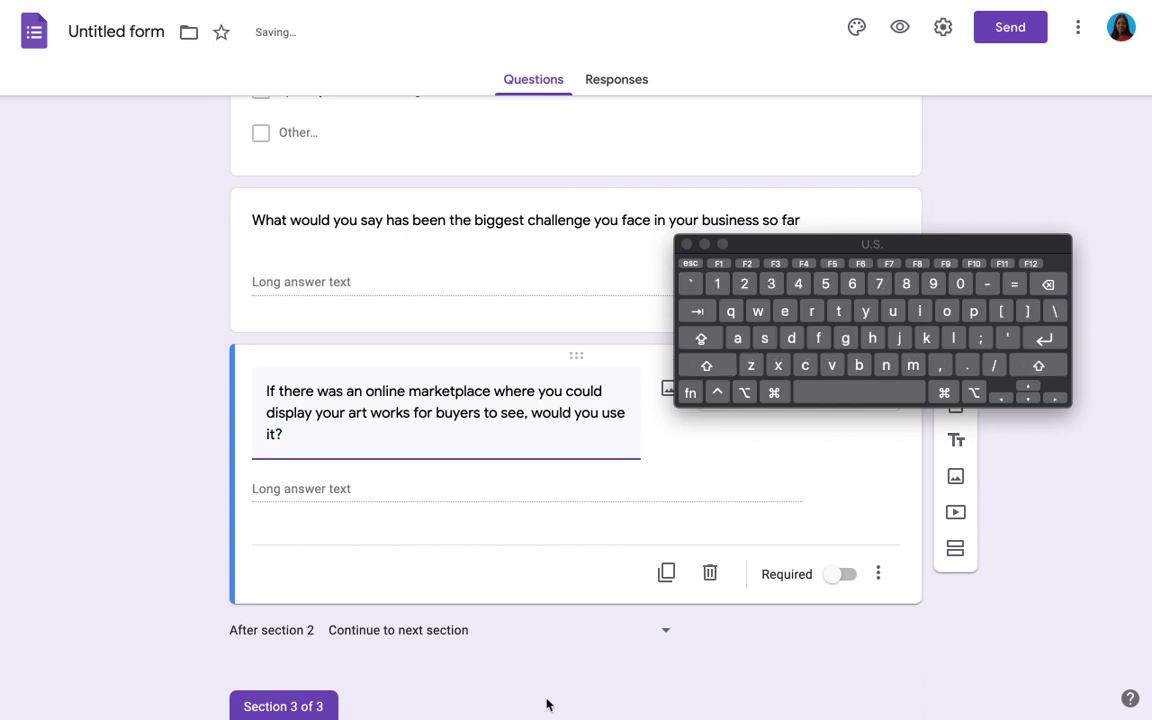
pyautogui.click(840, 586)
# Step: Make the marketplace question required
pyautogui.click(841, 574)
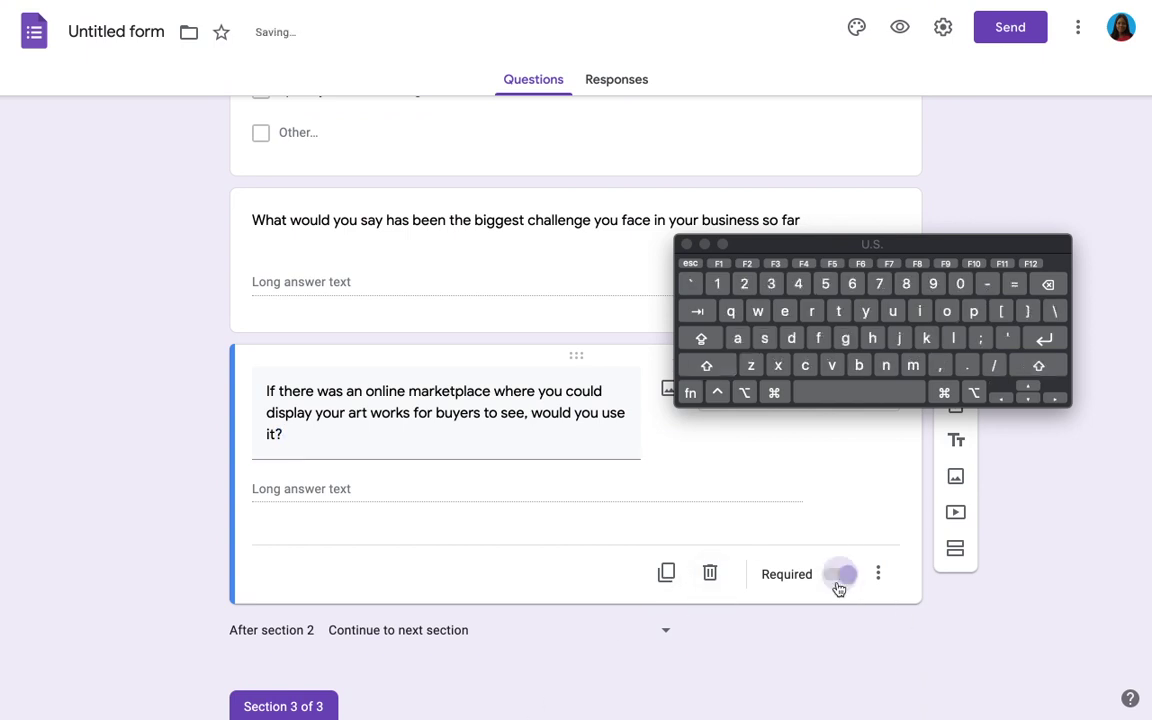
pyautogui.scroll(-1, 600, 500)
pyautogui.scroll(-2, 600, 500)
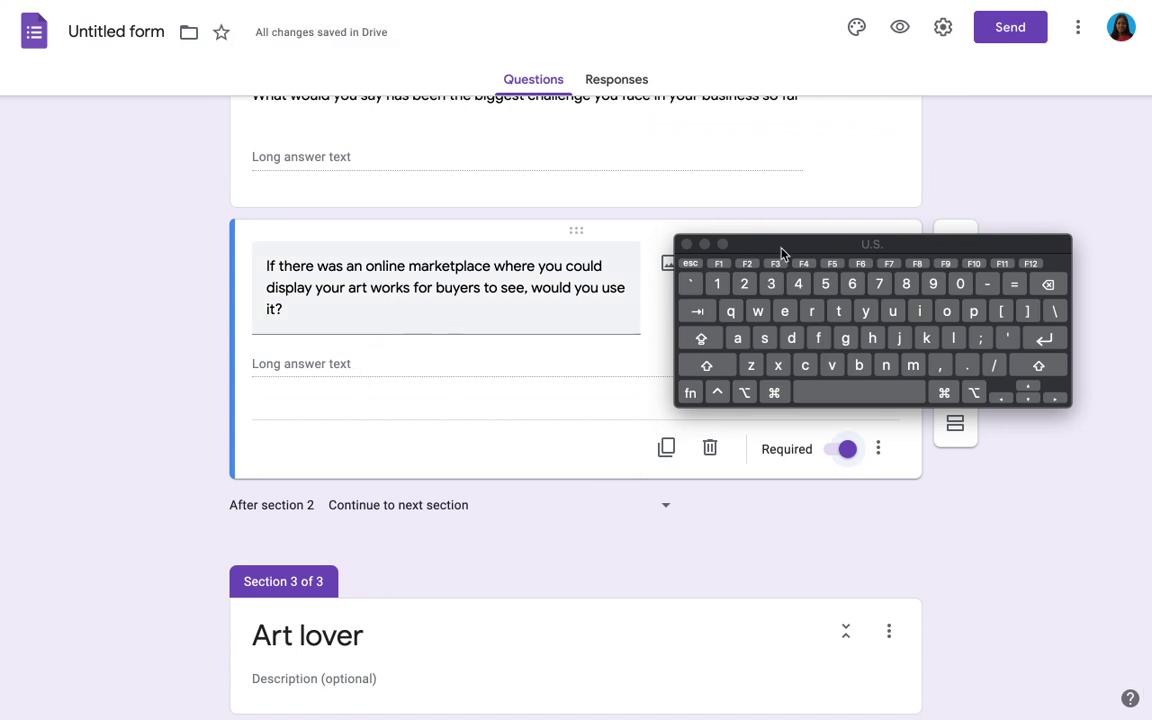
pyautogui.moveTo(931, 254); pyautogui.dragTo(945, 362)
# Step: Make the marketplace question multiple choice with Yes and No answers, and add a blank question below
pyautogui.click(801, 284)
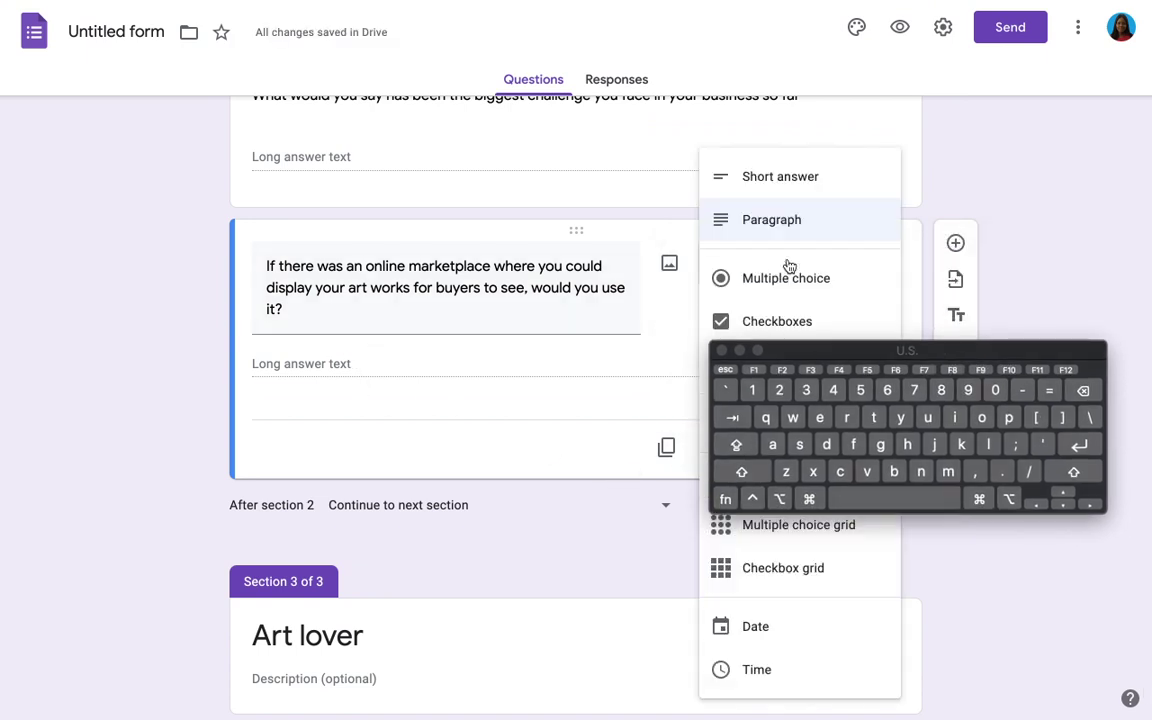
pyautogui.click(786, 283)
pyautogui.click(316, 362)
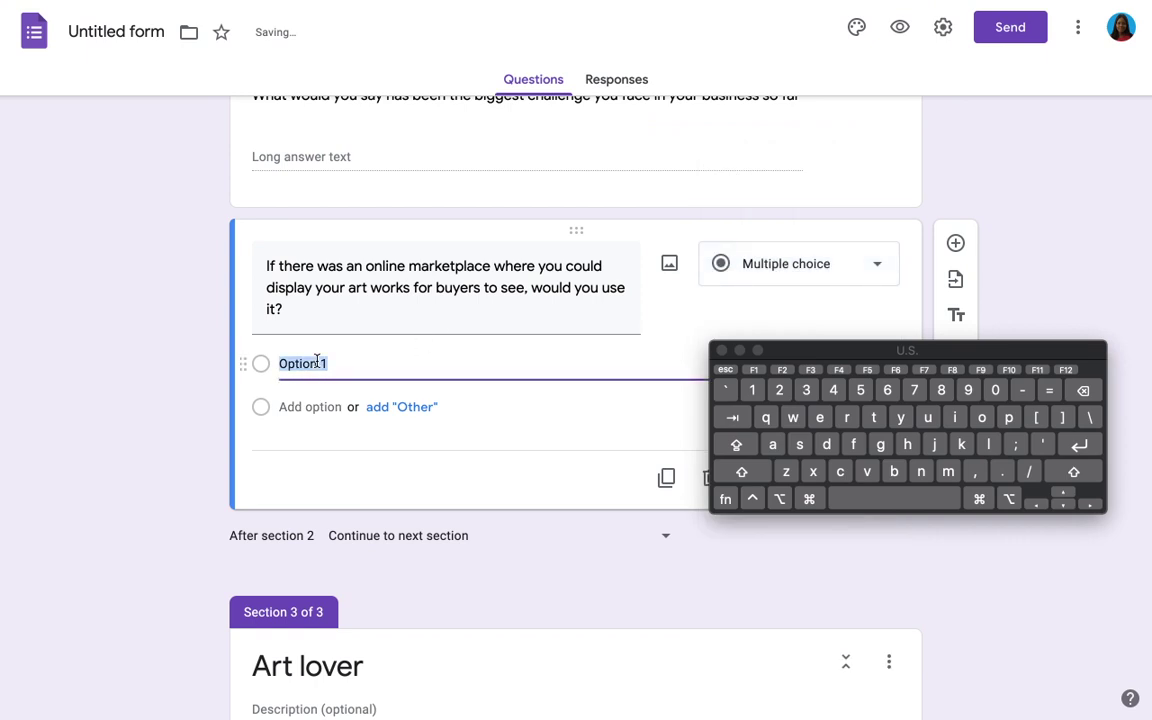
pyautogui.write('Yes')
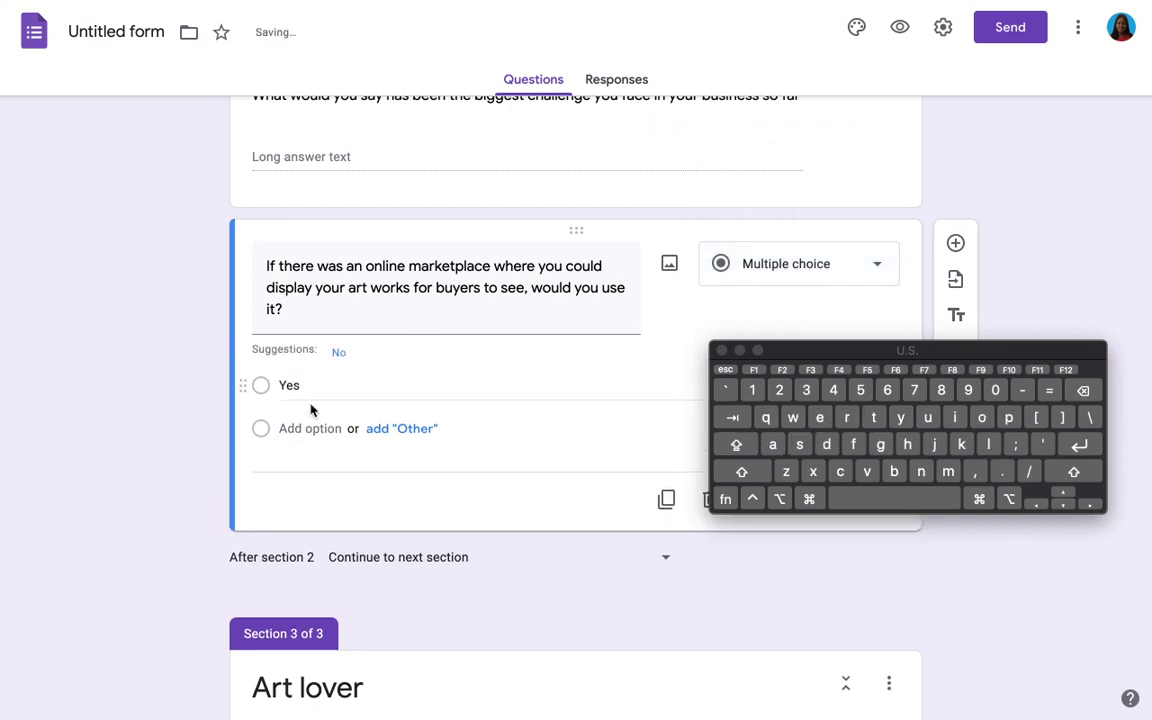
pyautogui.click(334, 355)
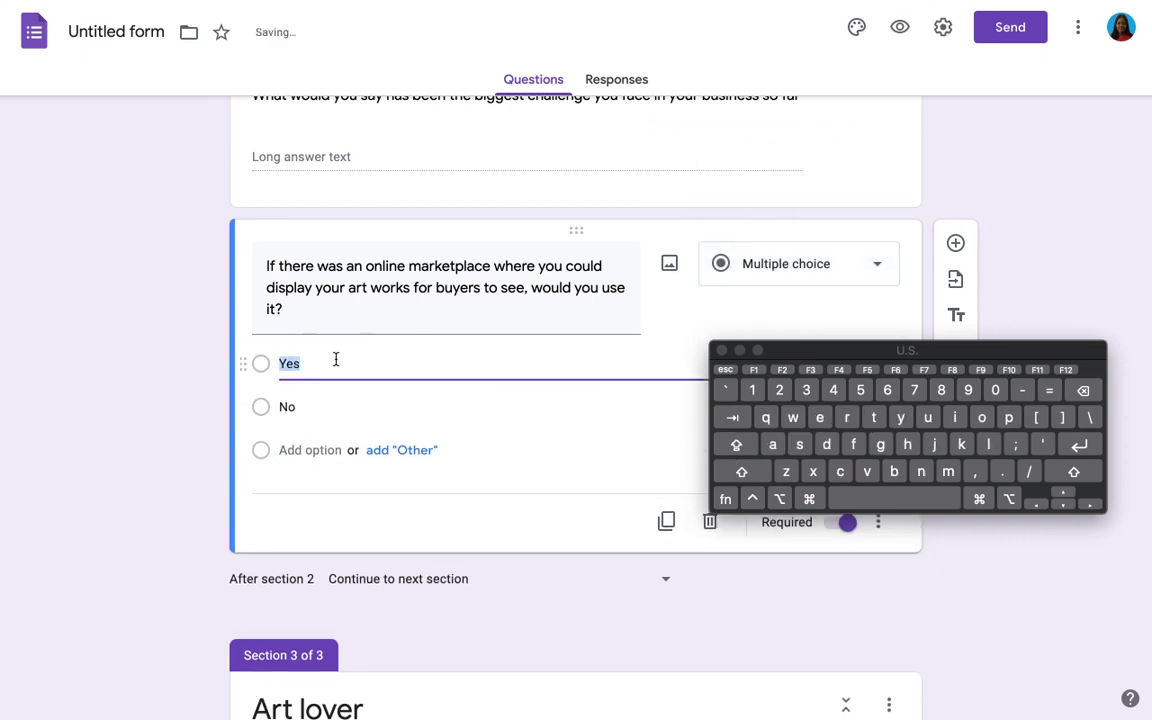
pyautogui.click(955, 215)
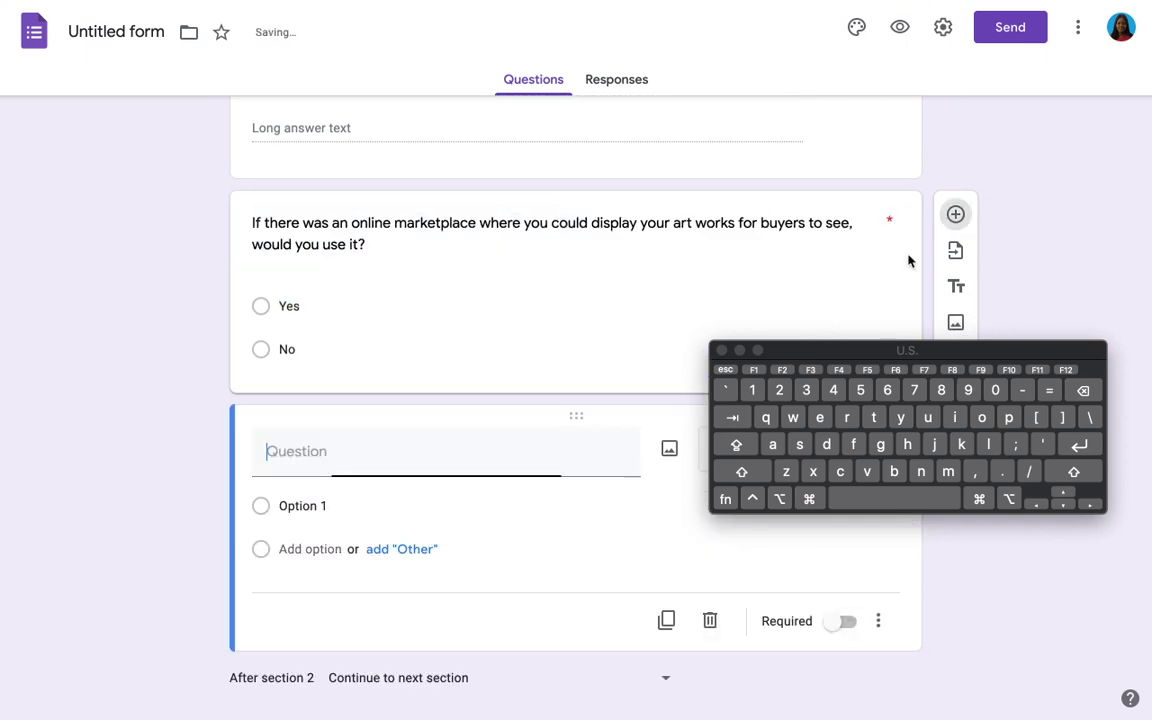
# Step: Enter the title 'What means of payment would you prefer the platform charges' and select 'charges' for replacement
pyautogui.write('Wha')
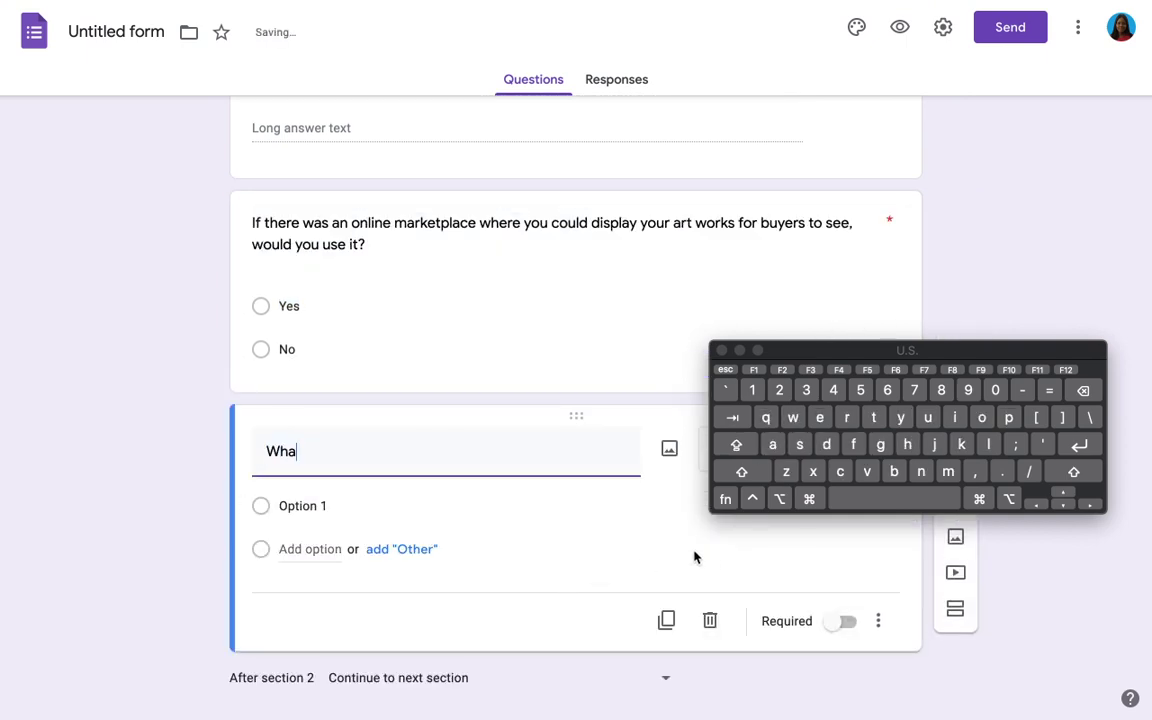
pyautogui.write('t means of paymen')
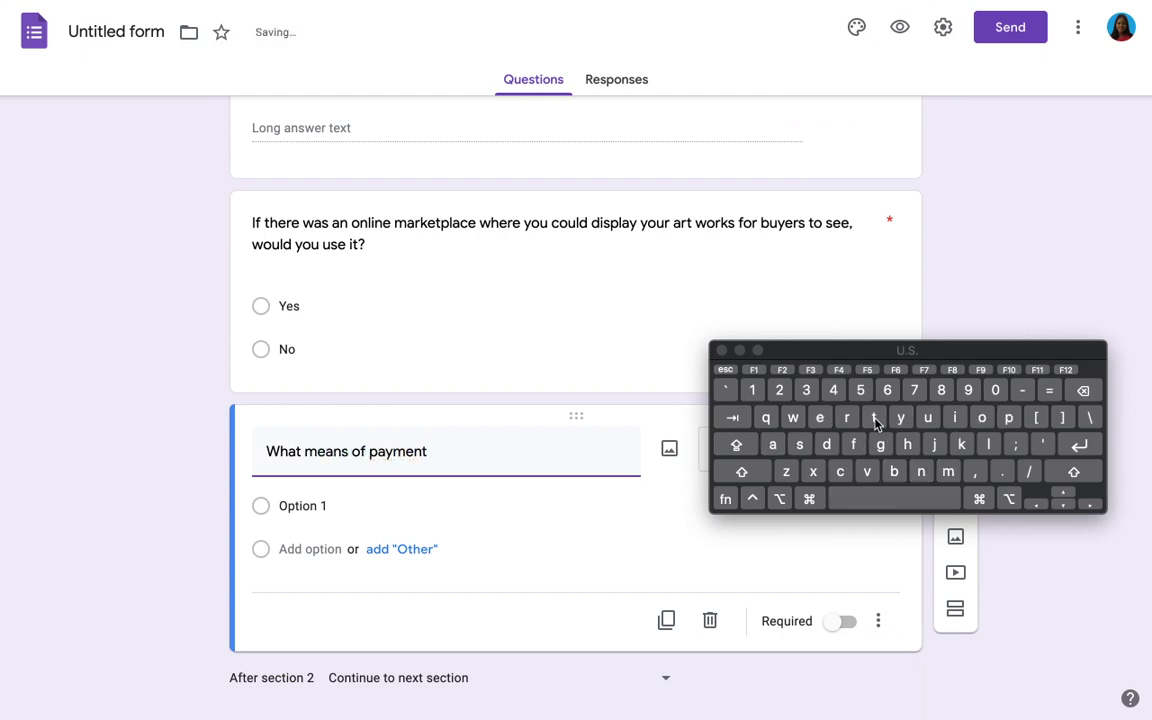
pyautogui.write('t')
pyautogui.write(' wo')
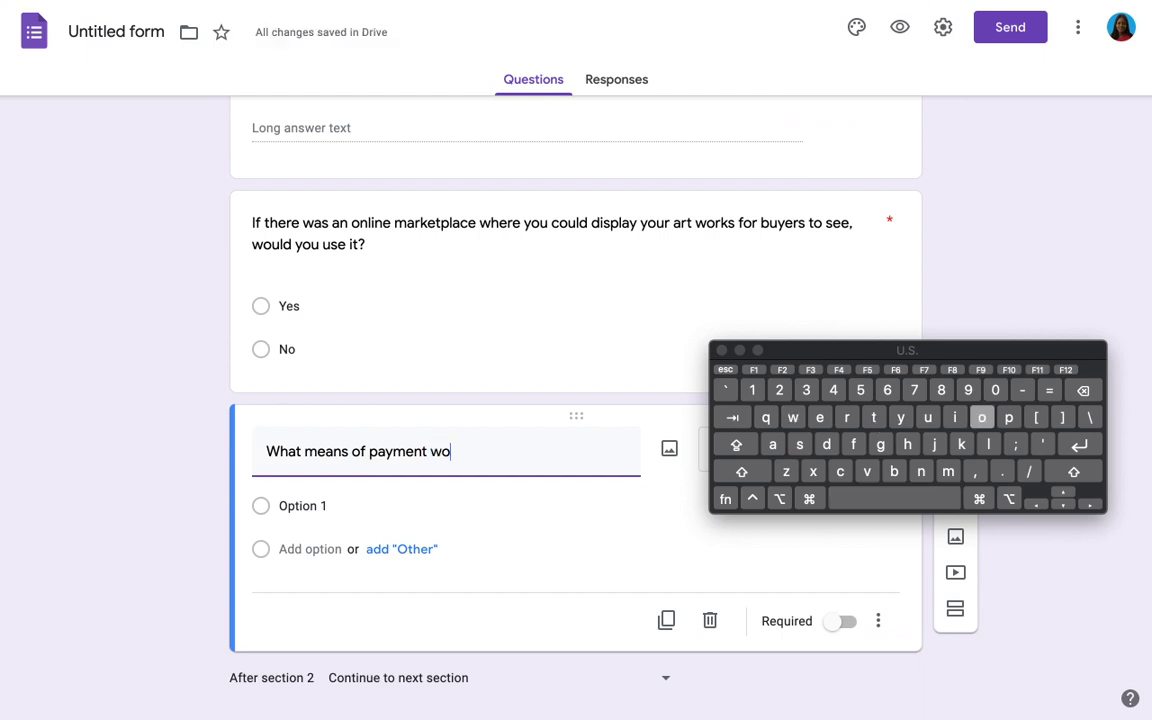
pyautogui.write('uld you')
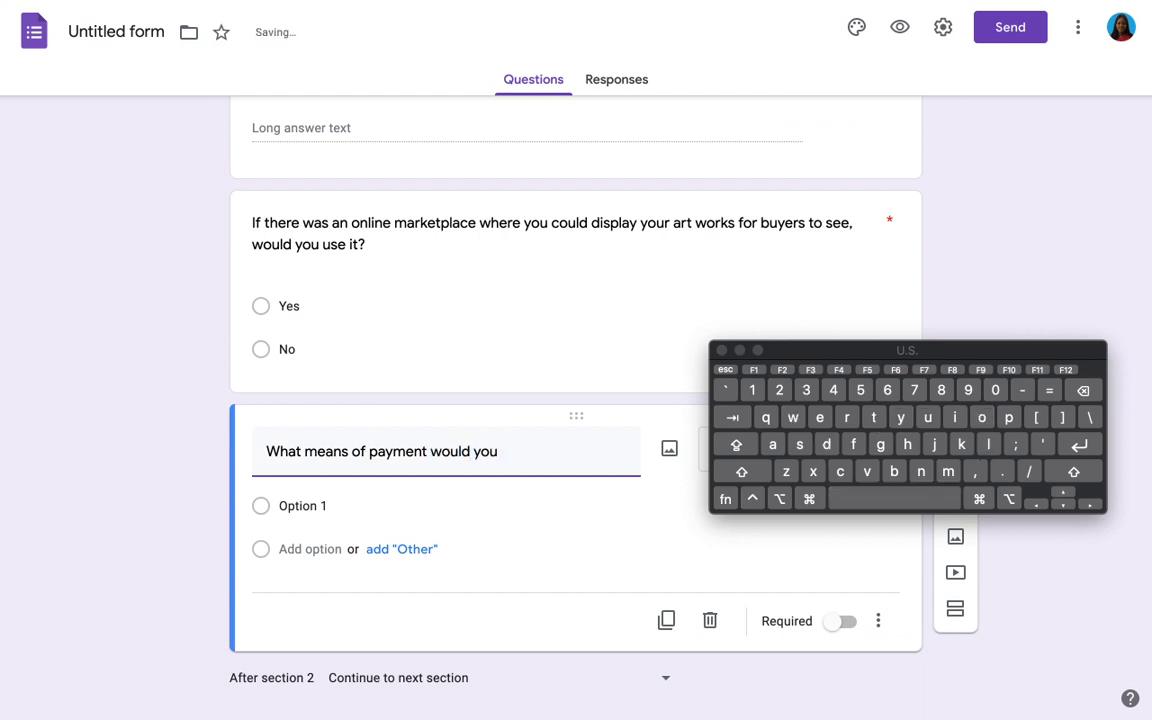
pyautogui.write(' prefer the pla')
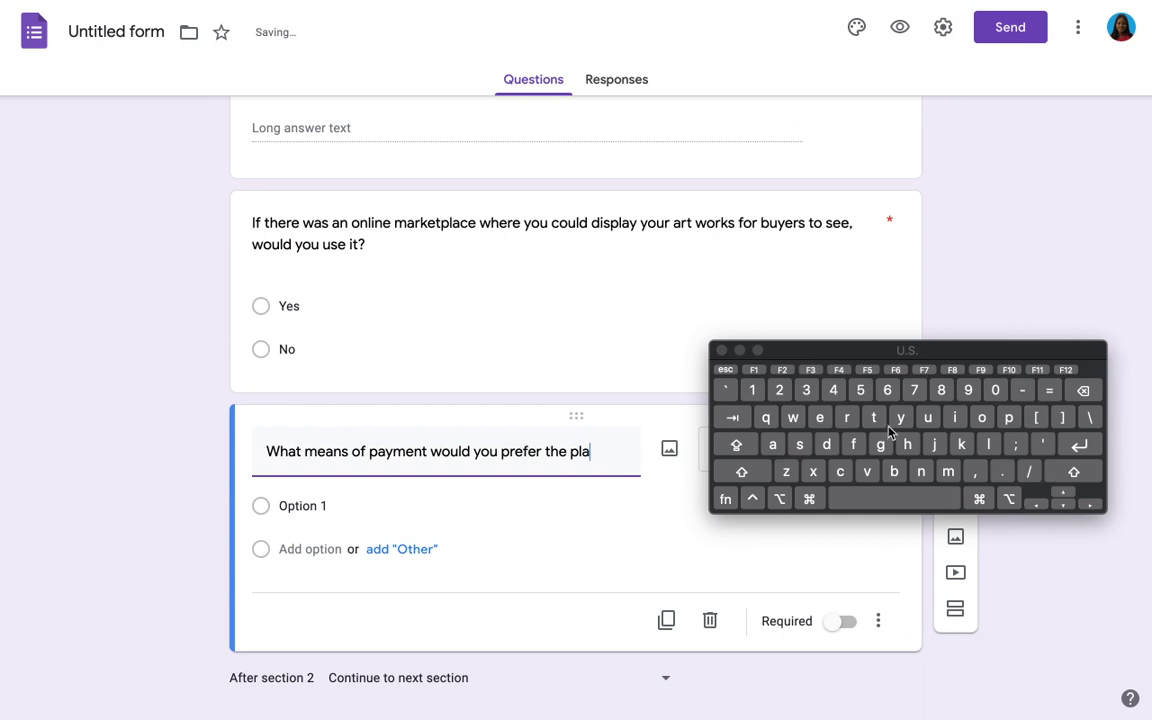
pyautogui.write('tform c')
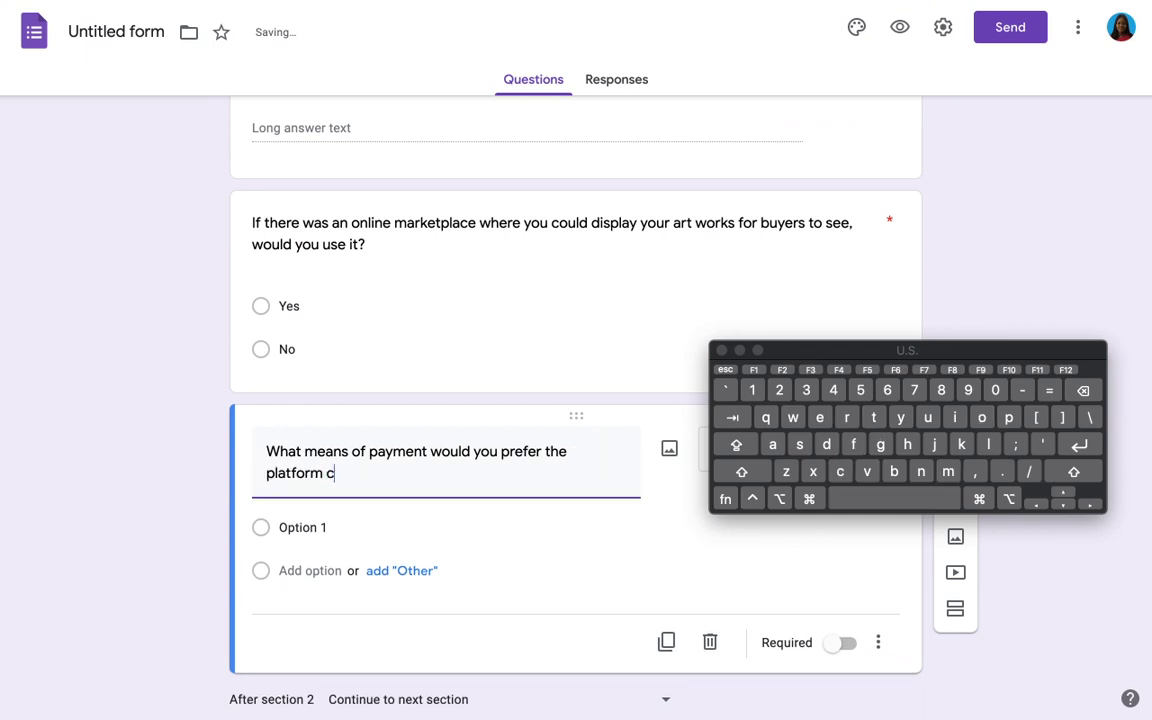
pyautogui.write('harges')
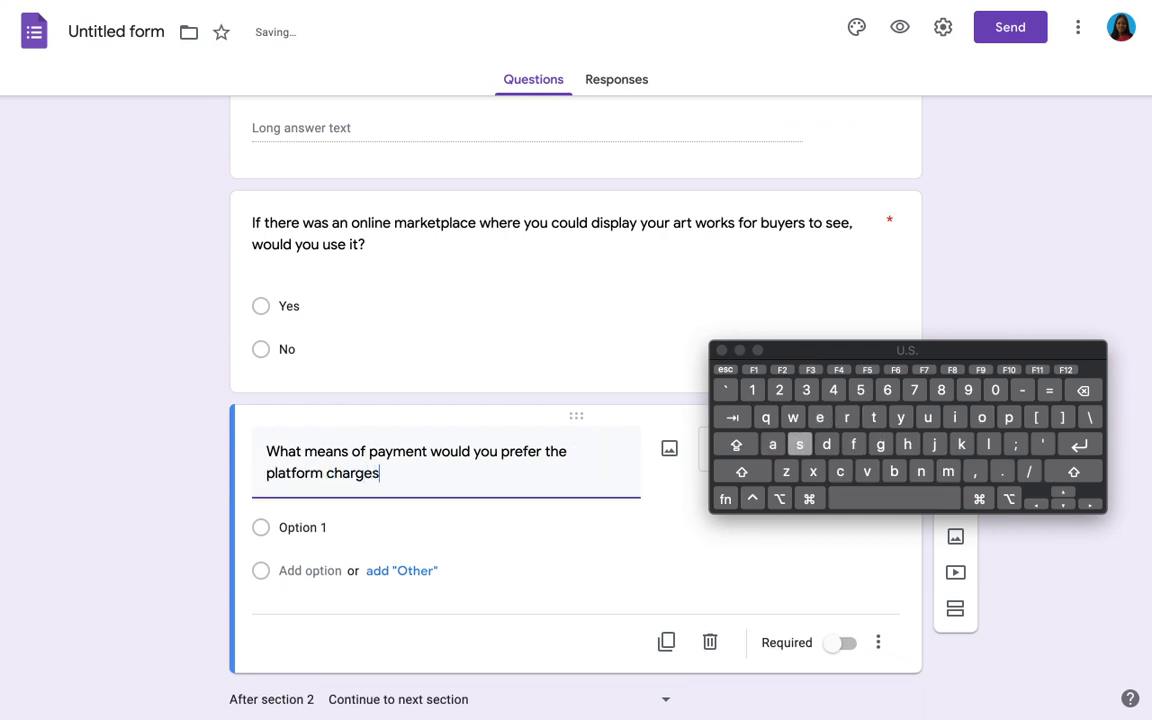
pyautogui.doubleClick(352, 474)
# Step: Change 'charges' to 'uses' and add 'Subscription fee to be on the platform' as the first option
pyautogui.write('uses')
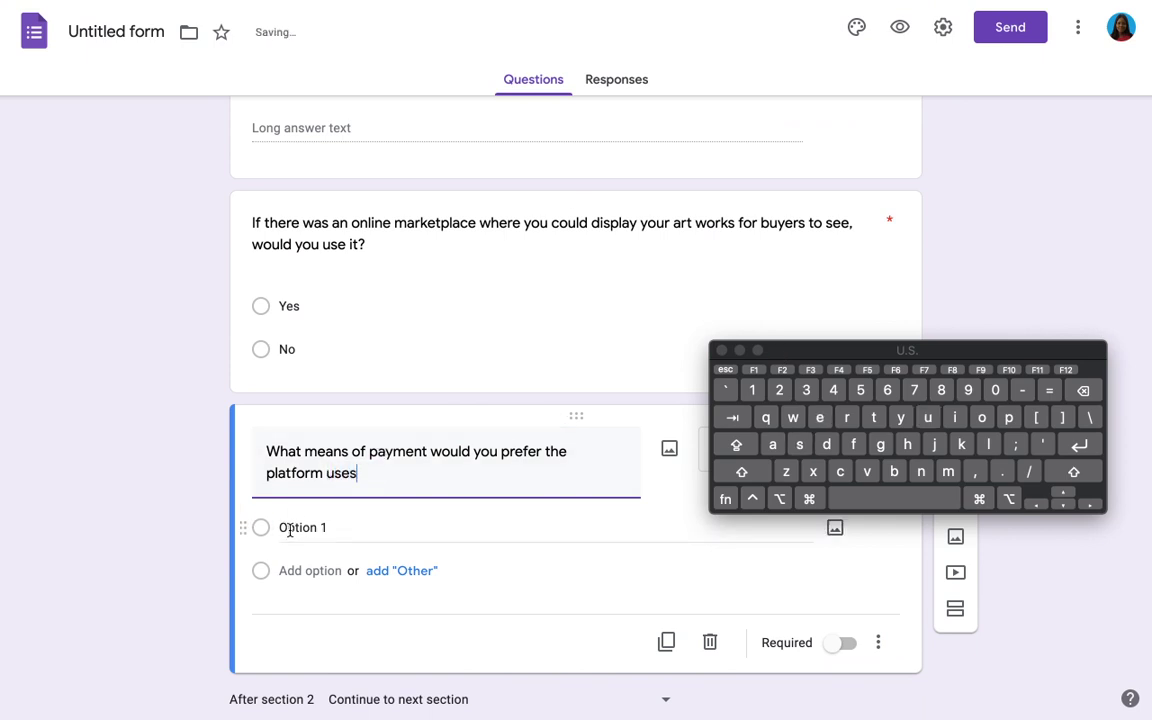
pyautogui.click(290, 531)
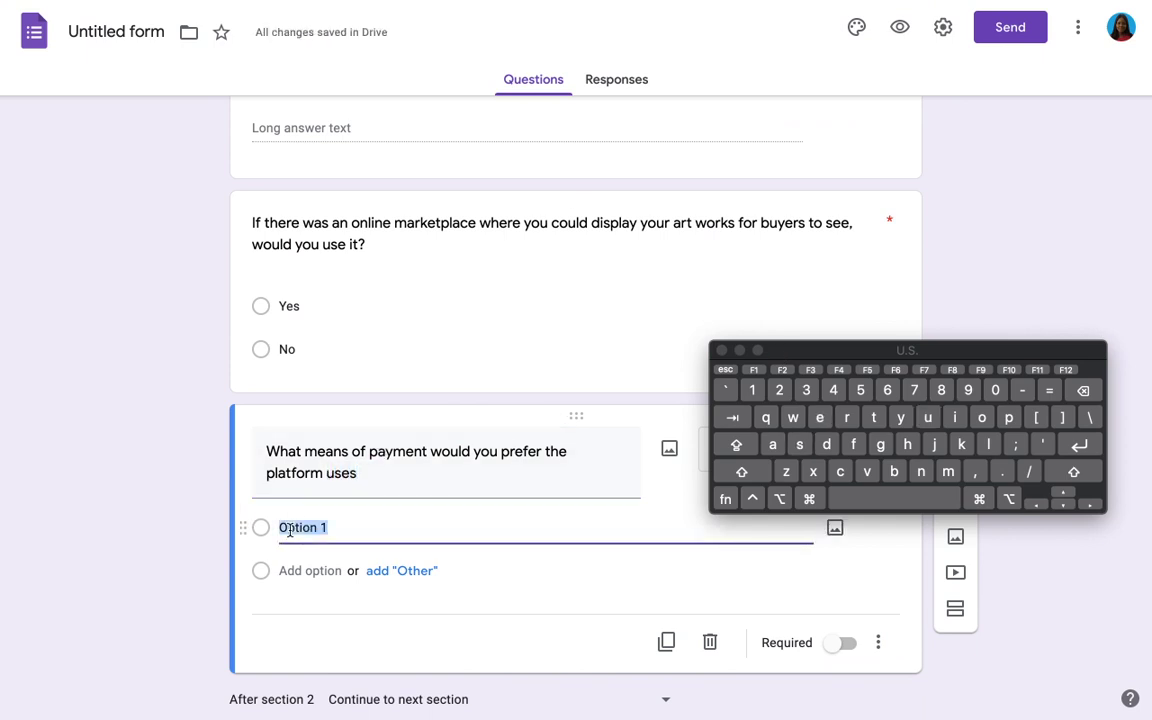
pyautogui.write('Subscrip')
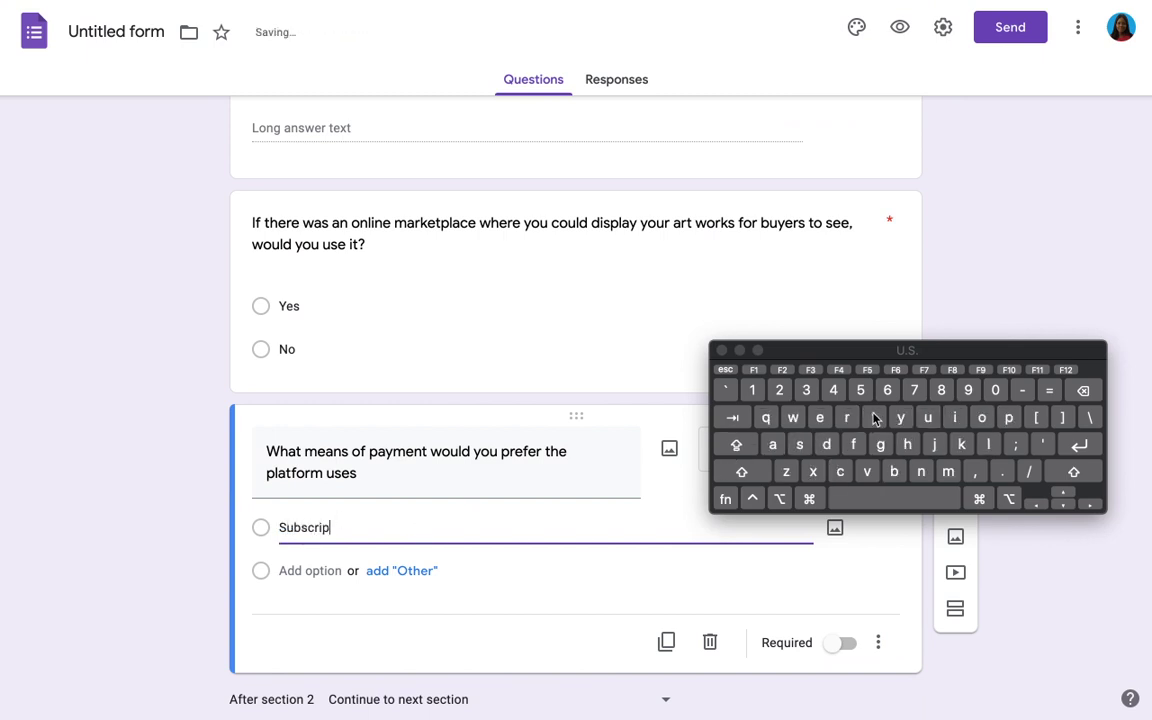
pyautogui.write('tion fee')
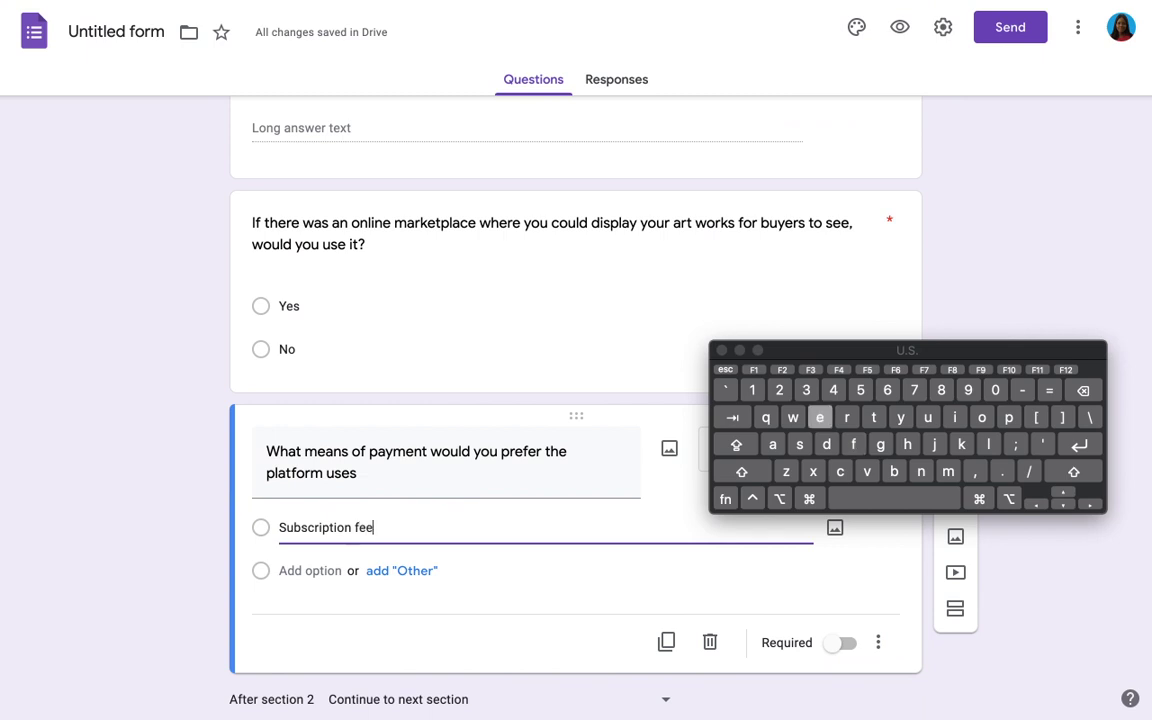
pyautogui.write(' to ')
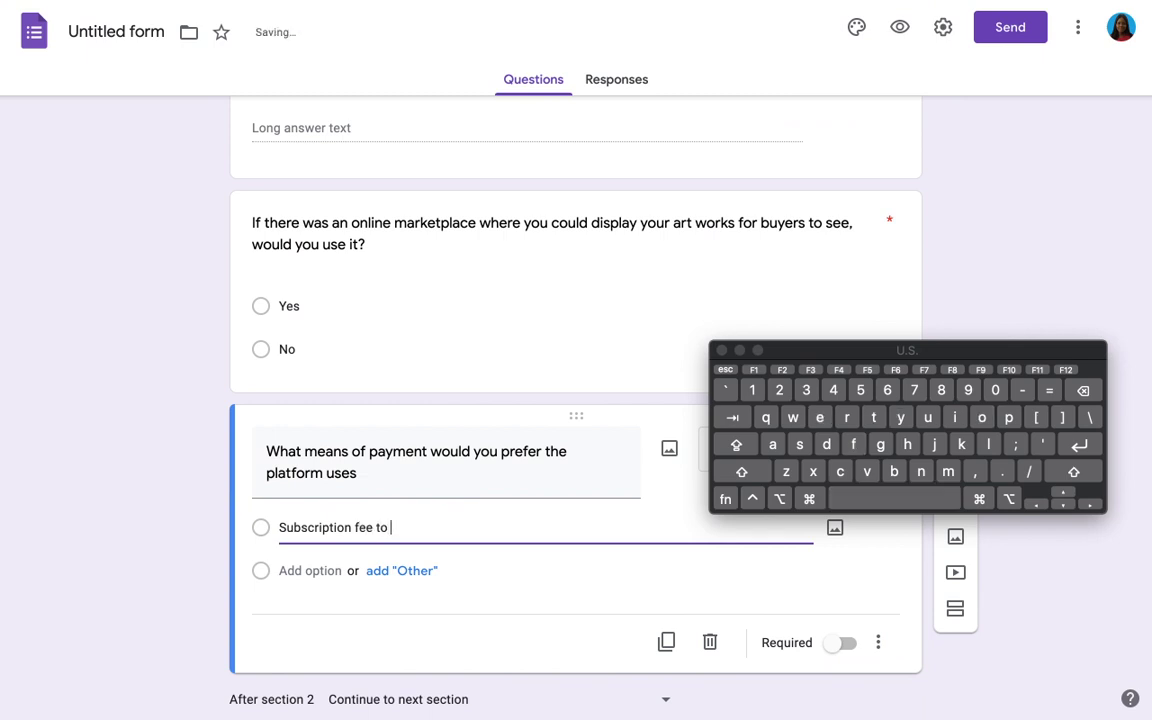
pyautogui.write('be on the pla')
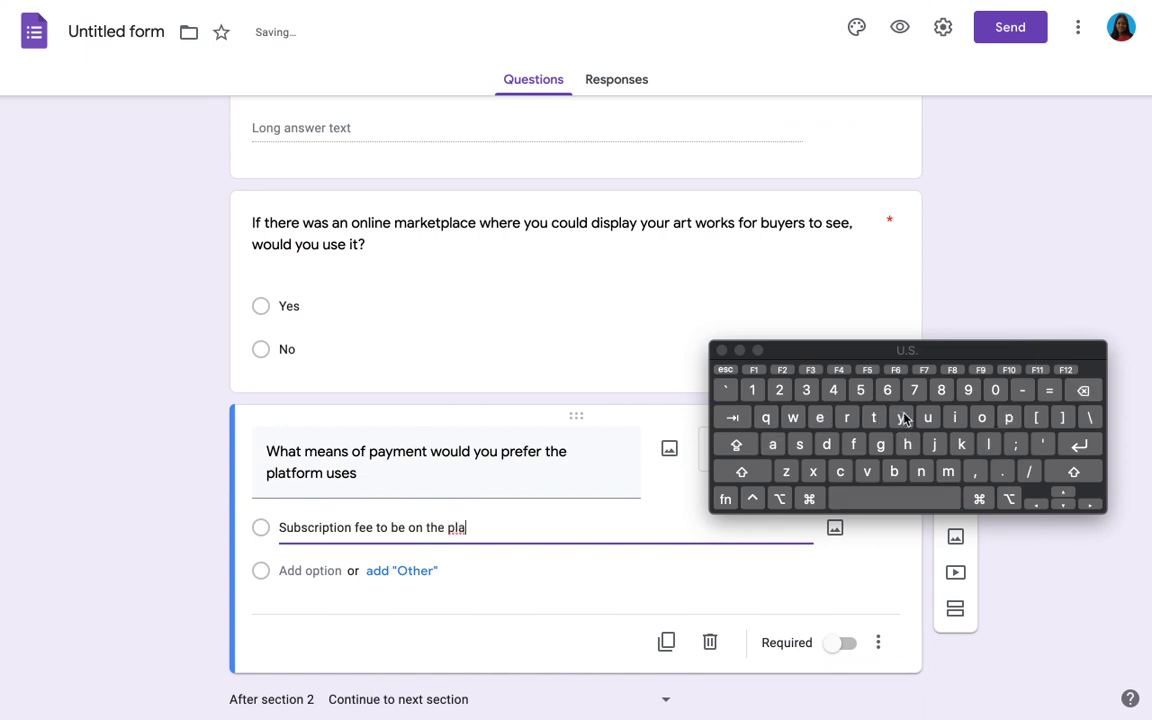
pyautogui.write('tform')
# Step: Add 'Commission on each sold item' as the second payment option
pyautogui.click(315, 571)
pyautogui.write('C')
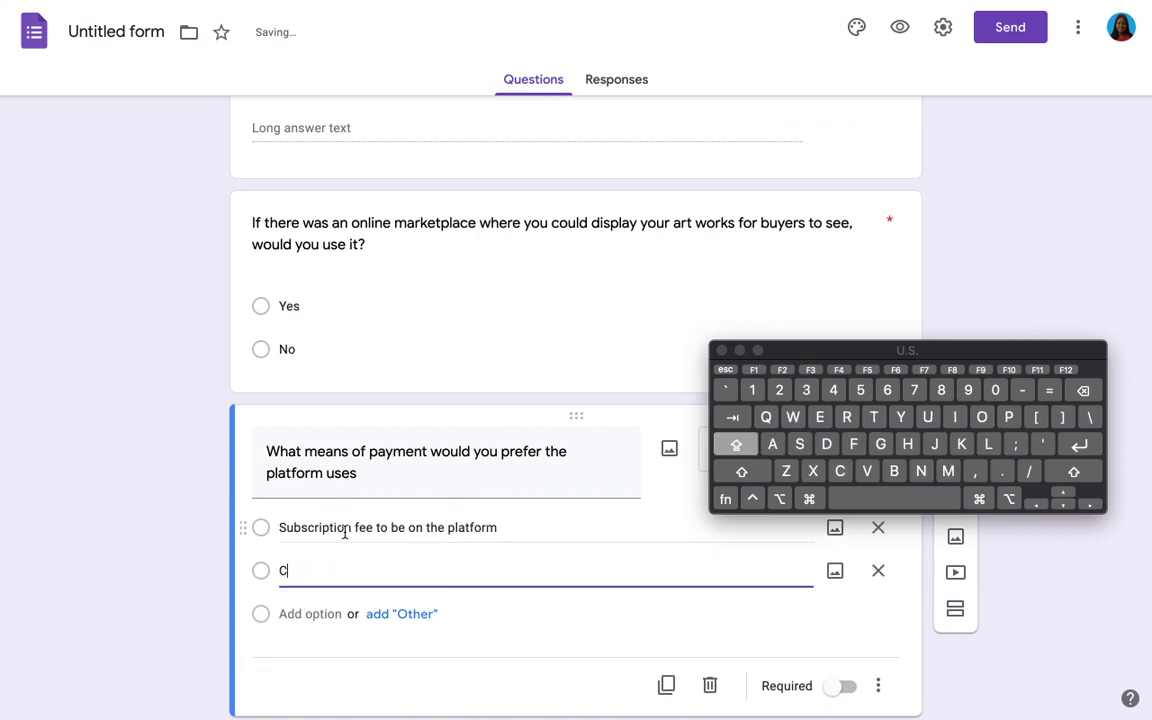
pyautogui.write('ommiss')
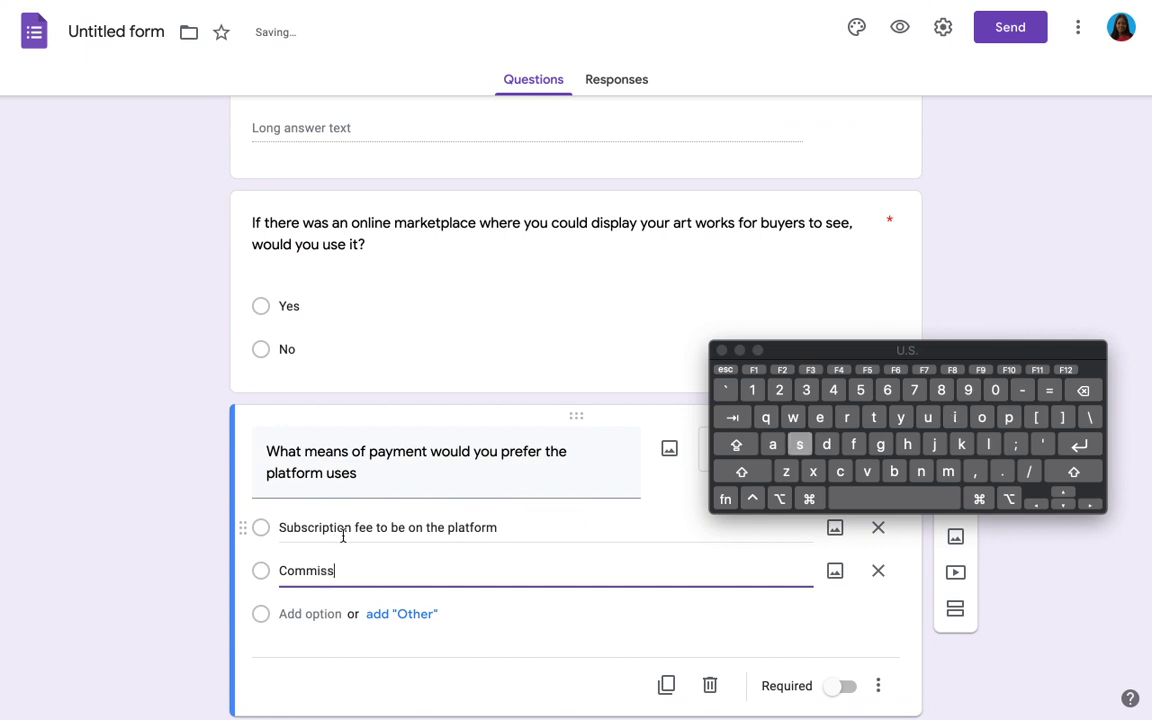
pyautogui.write('ion n')
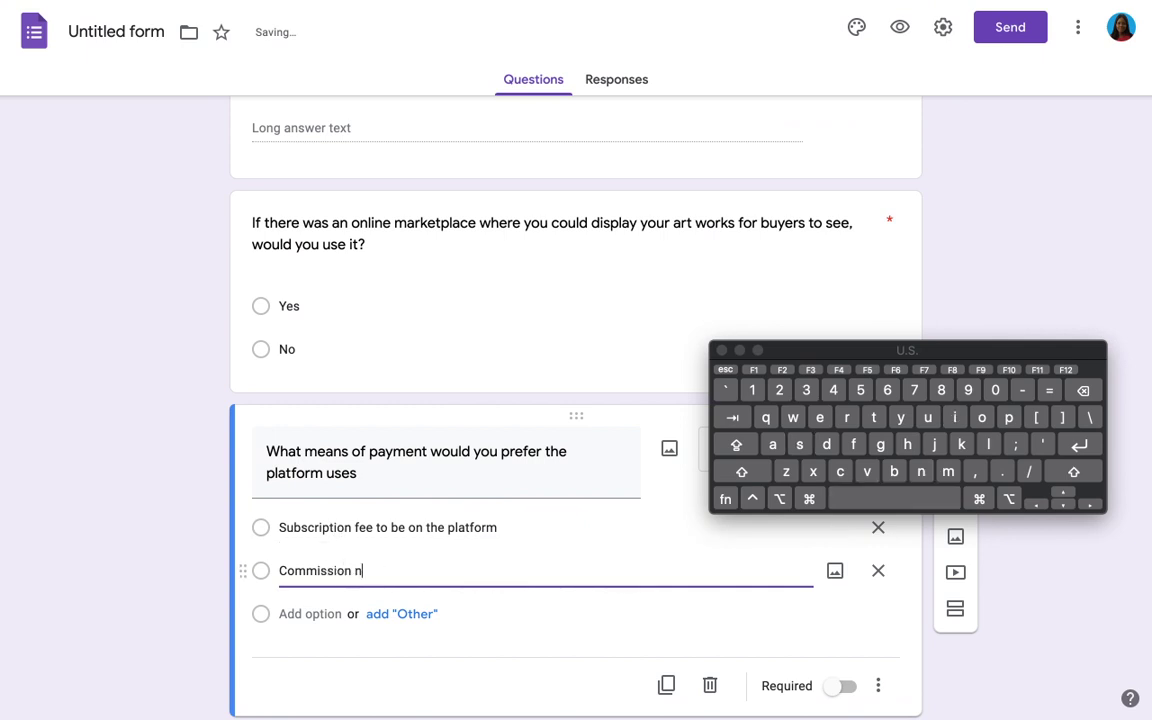
pyautogui.press('BackSpace')
pyautogui.write('on ea')
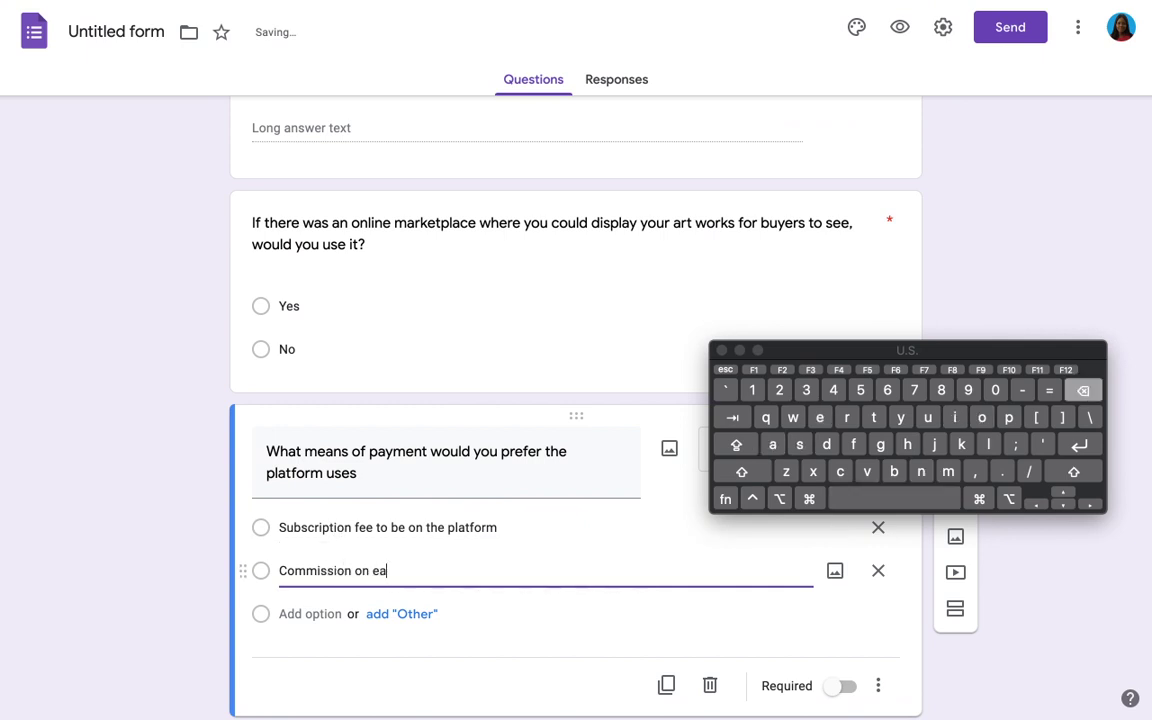
pyautogui.write('ch sold')
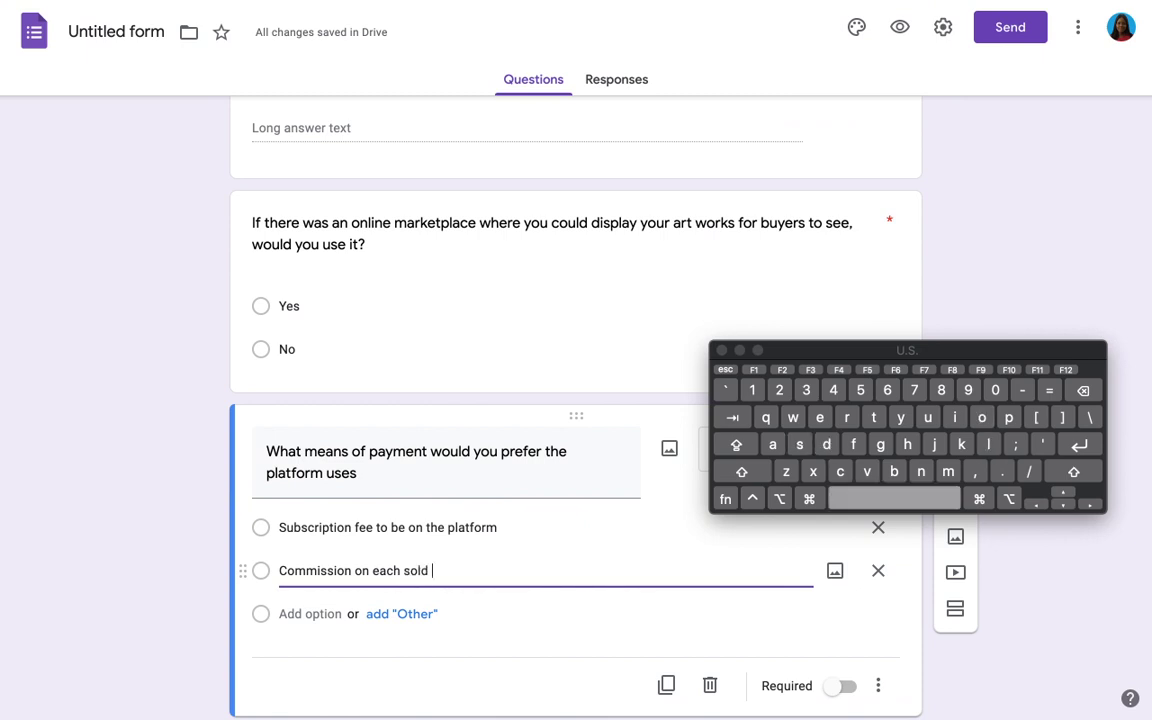
pyautogui.click(963, 414)
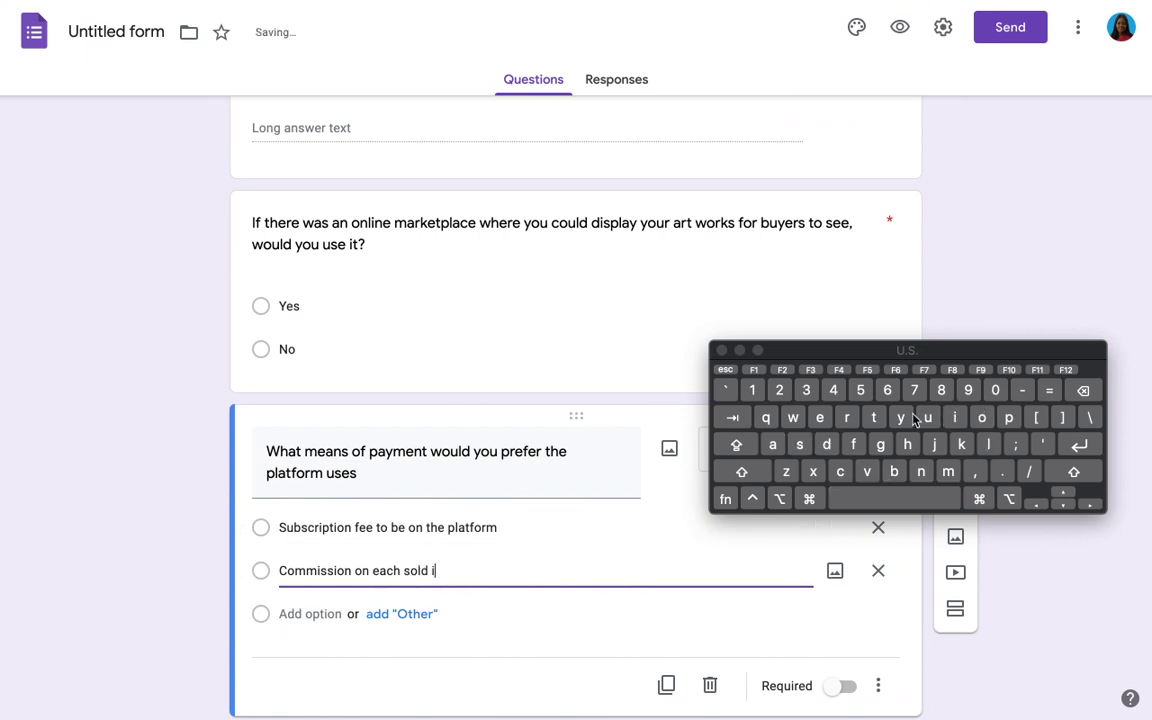
pyautogui.click(820, 417)
pyautogui.click(948, 471)
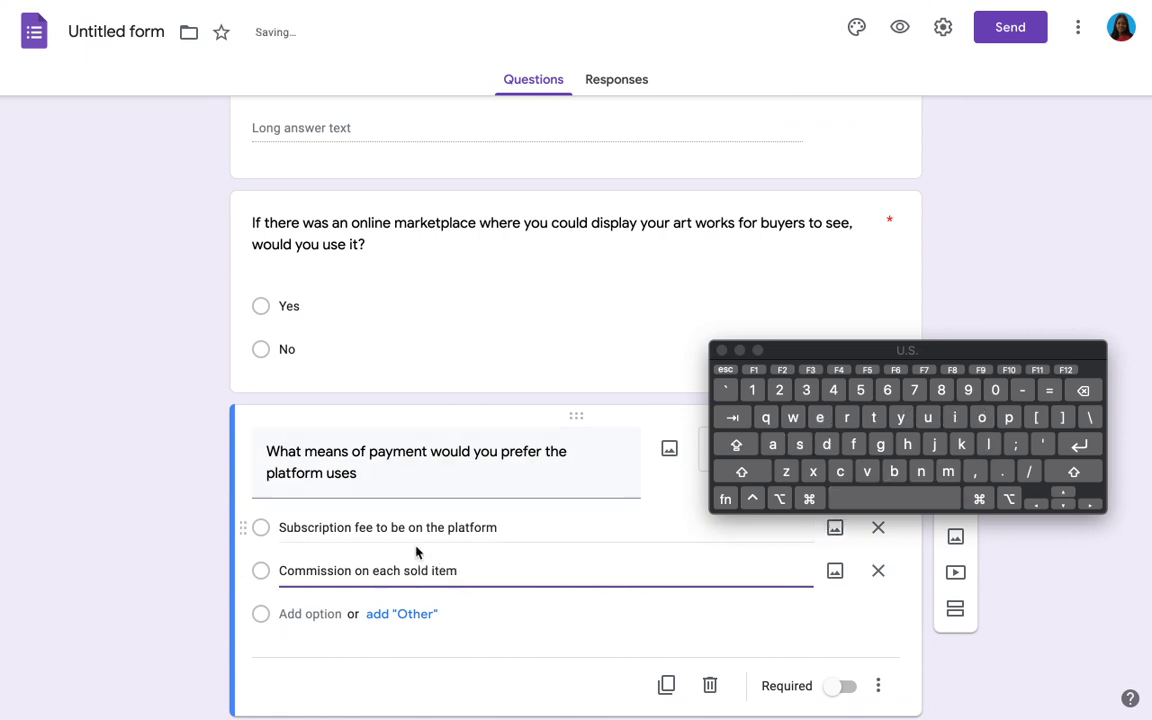
# Step: Add 'Donation' and 'I want it free' options and make the payment question required
pyautogui.click(336, 610)
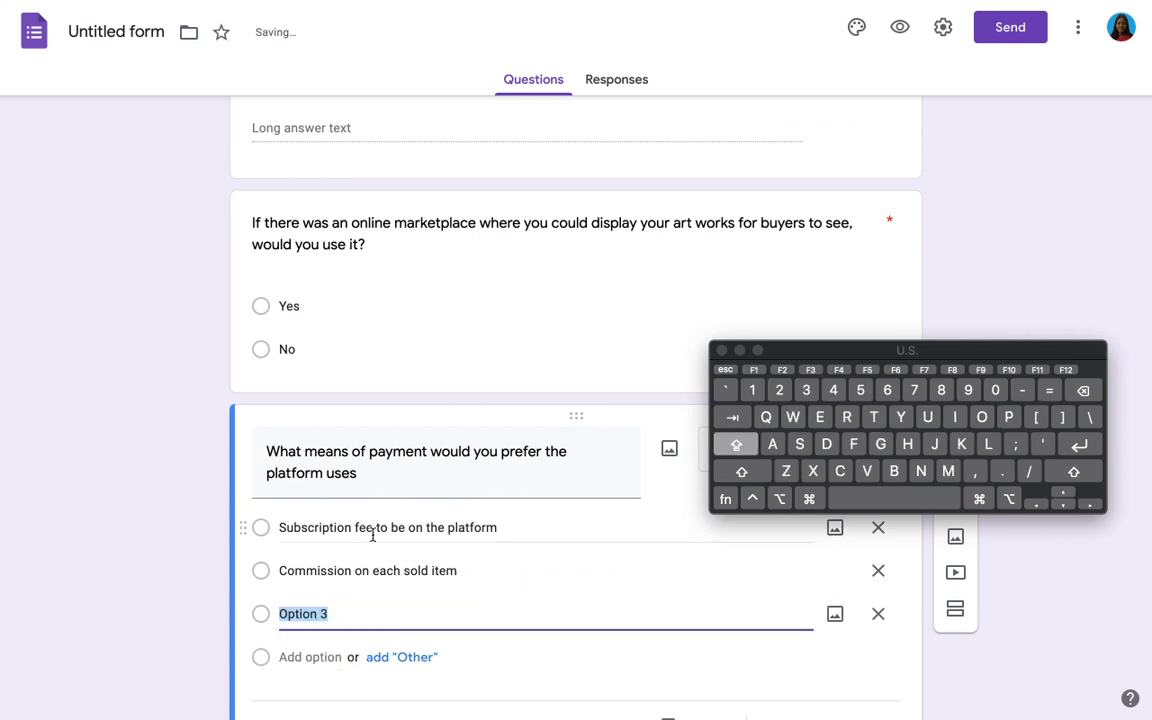
pyautogui.write('Dona')
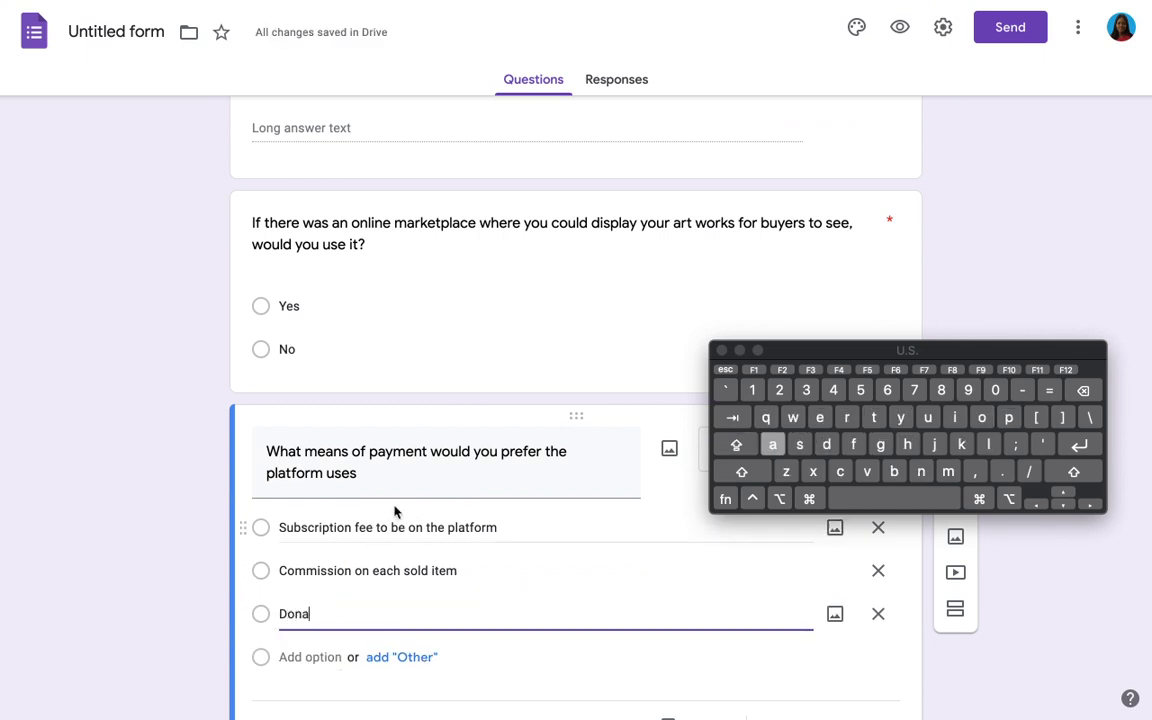
pyautogui.write('t')
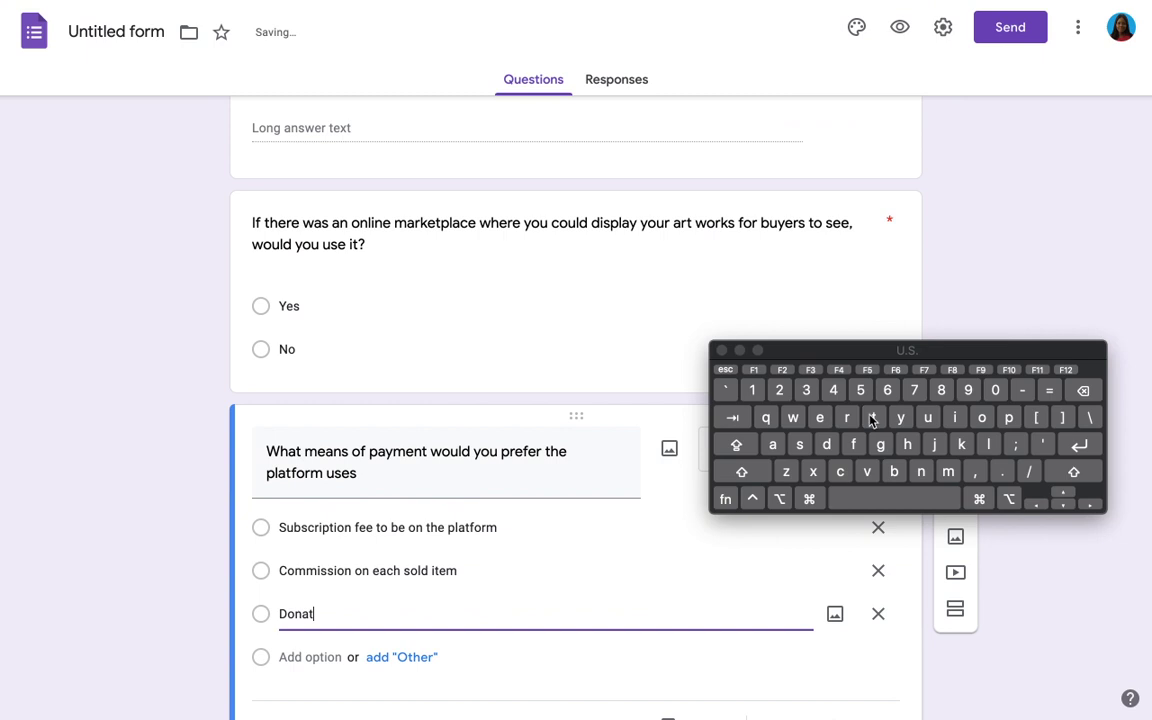
pyautogui.write('ion')
pyautogui.click(310, 660)
pyautogui.write('I want')
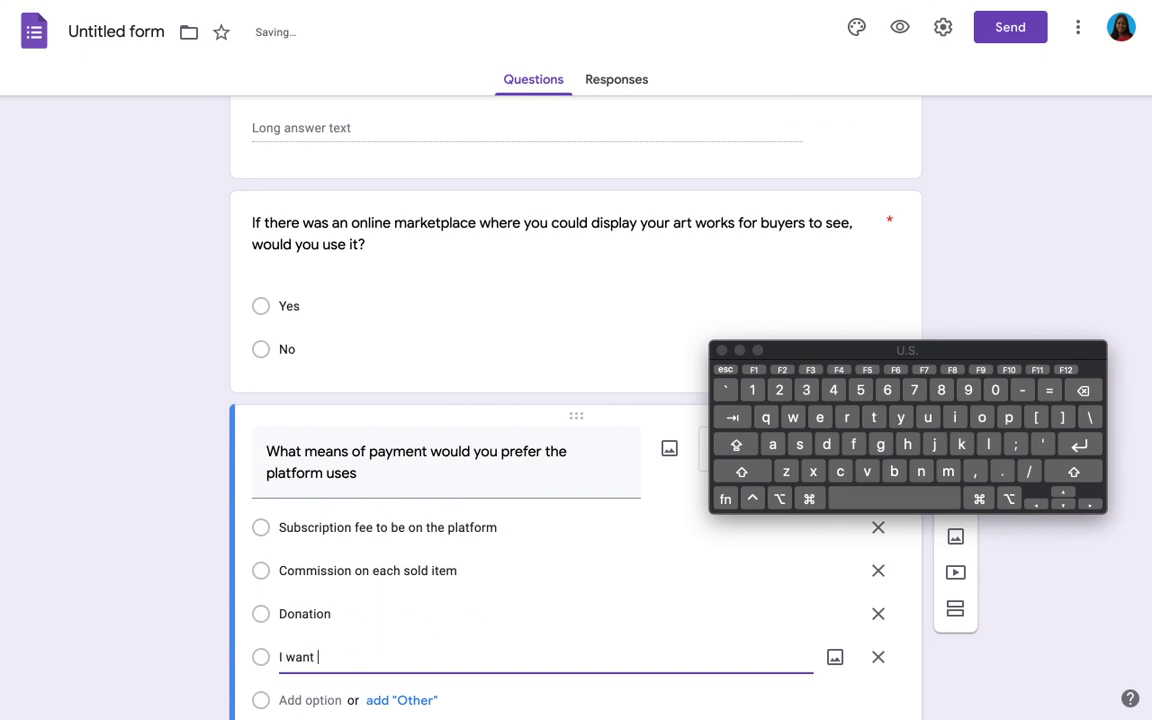
pyautogui.write(' it free')
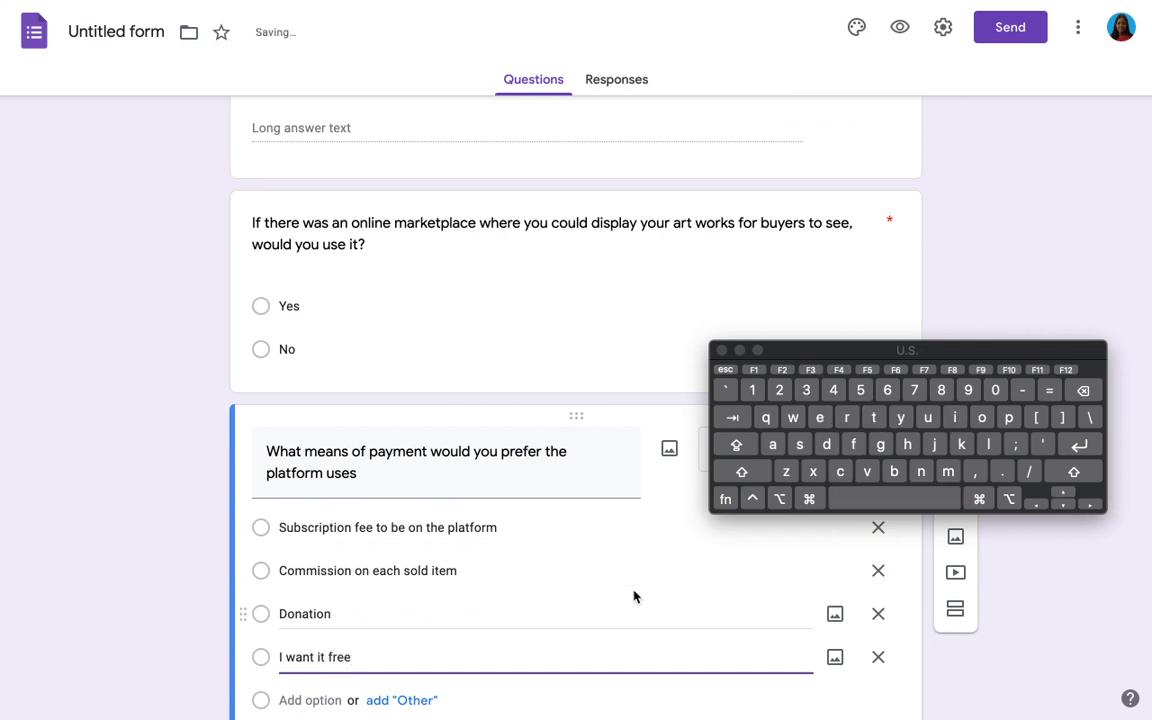
pyautogui.scroll(-1, 634, 596)
pyautogui.click(830, 666)
pyautogui.scroll(-3, 509, 622)
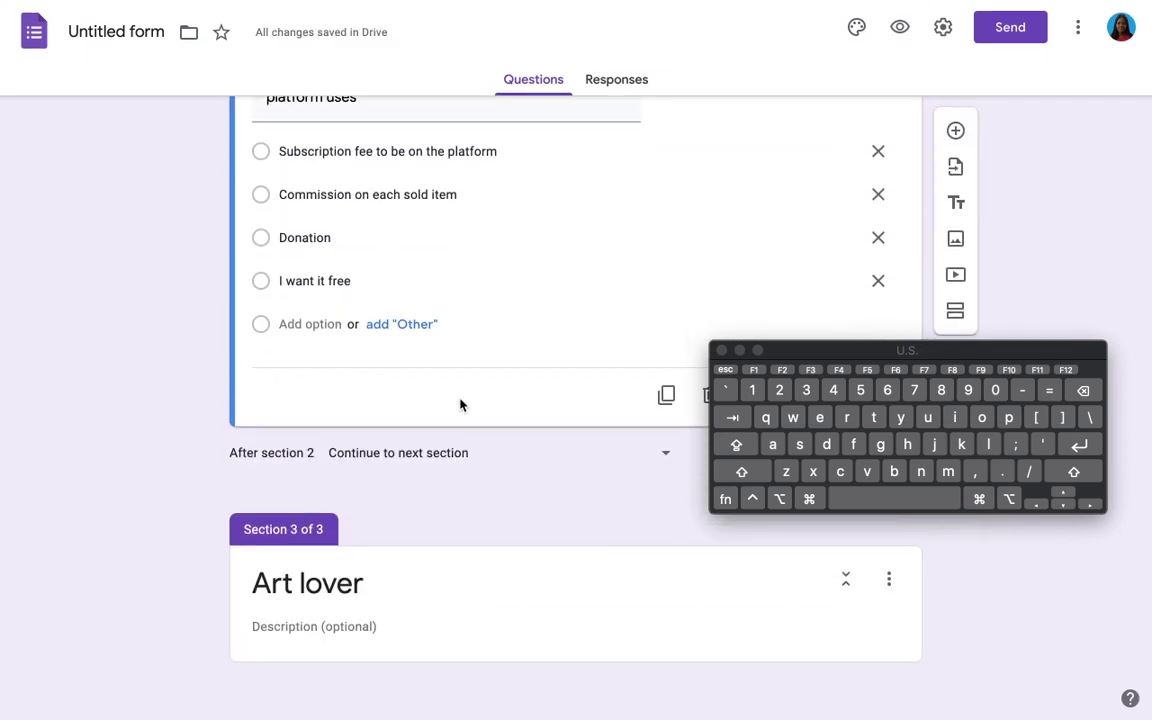
pyautogui.scroll(1, 460, 404)
# Step: Add a question: 'Do you know of any online platform that currently does something similar, If yes add the name'
pyautogui.click(956, 149)
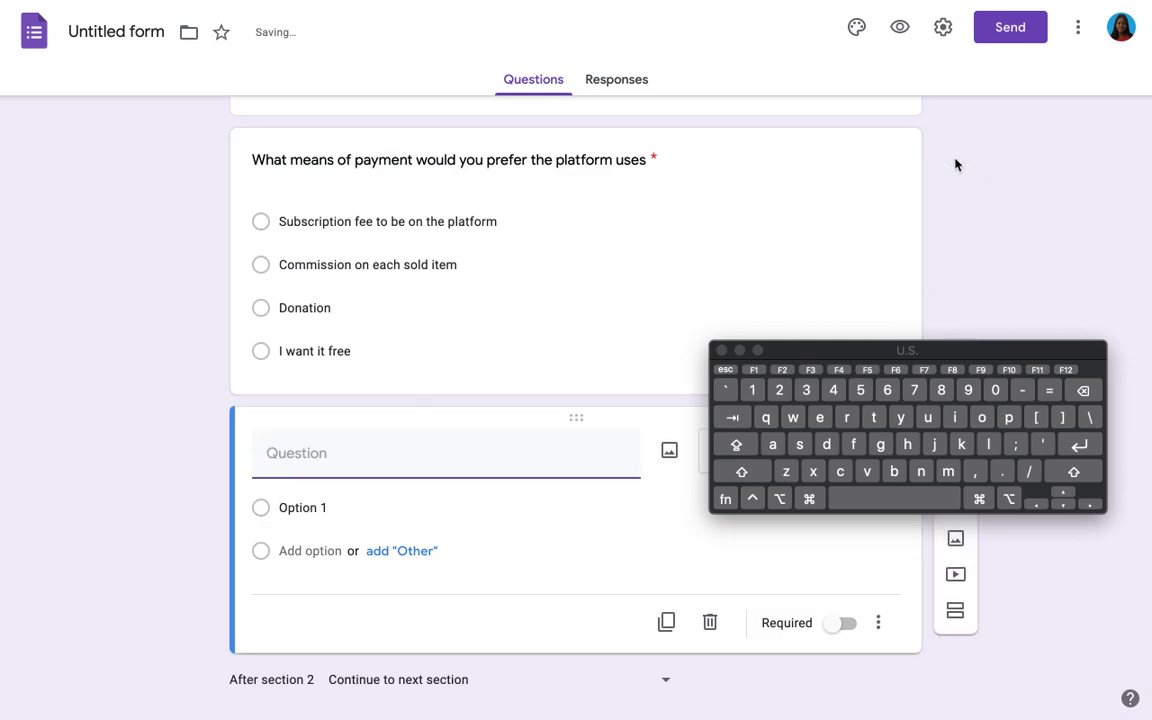
pyautogui.press('capslock')
pyautogui.write('D')
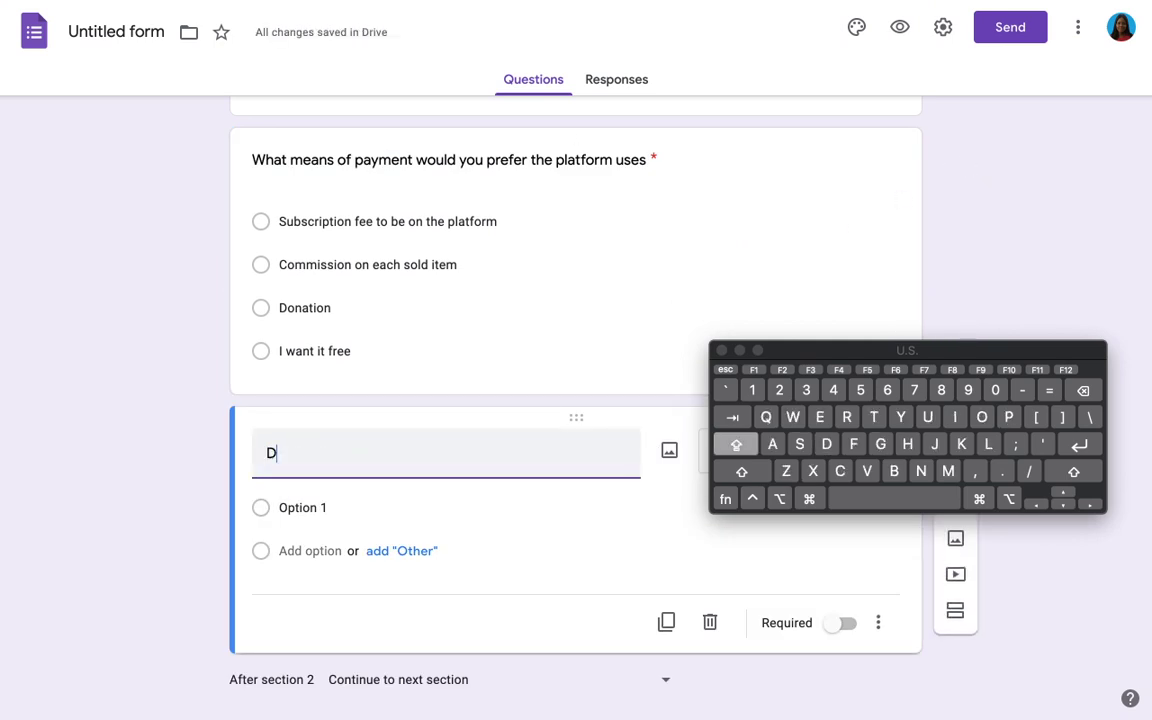
pyautogui.press('capslock')
pyautogui.write('o you kno')
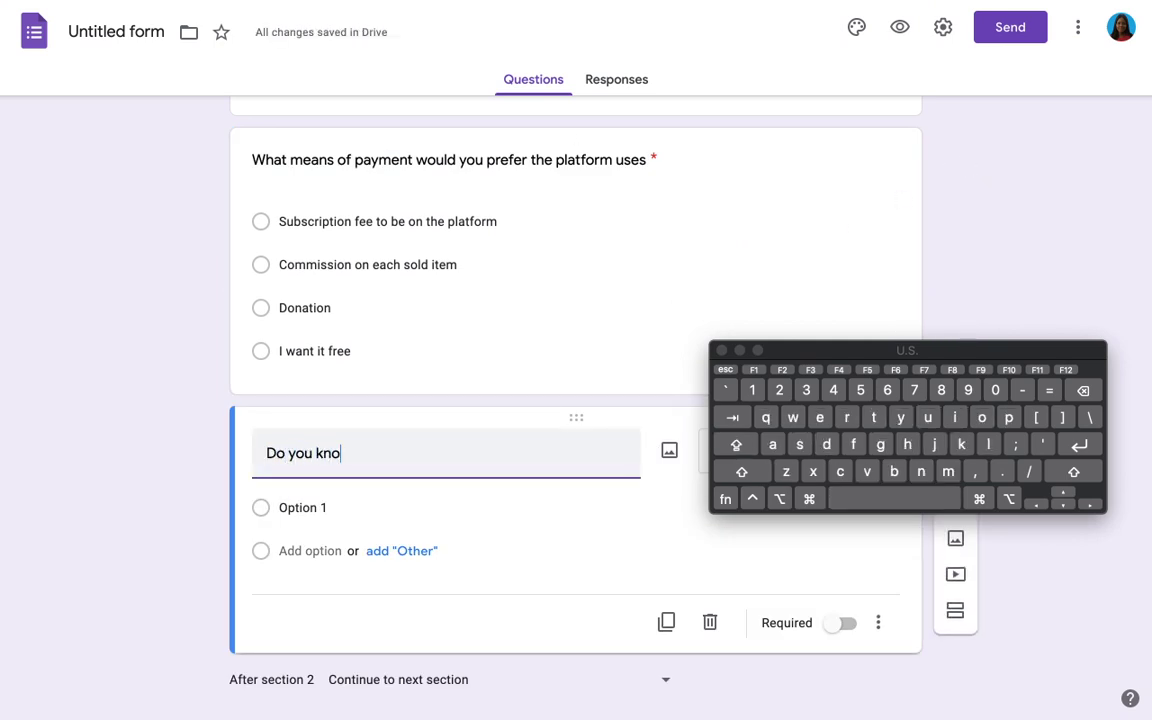
pyautogui.write('w p')
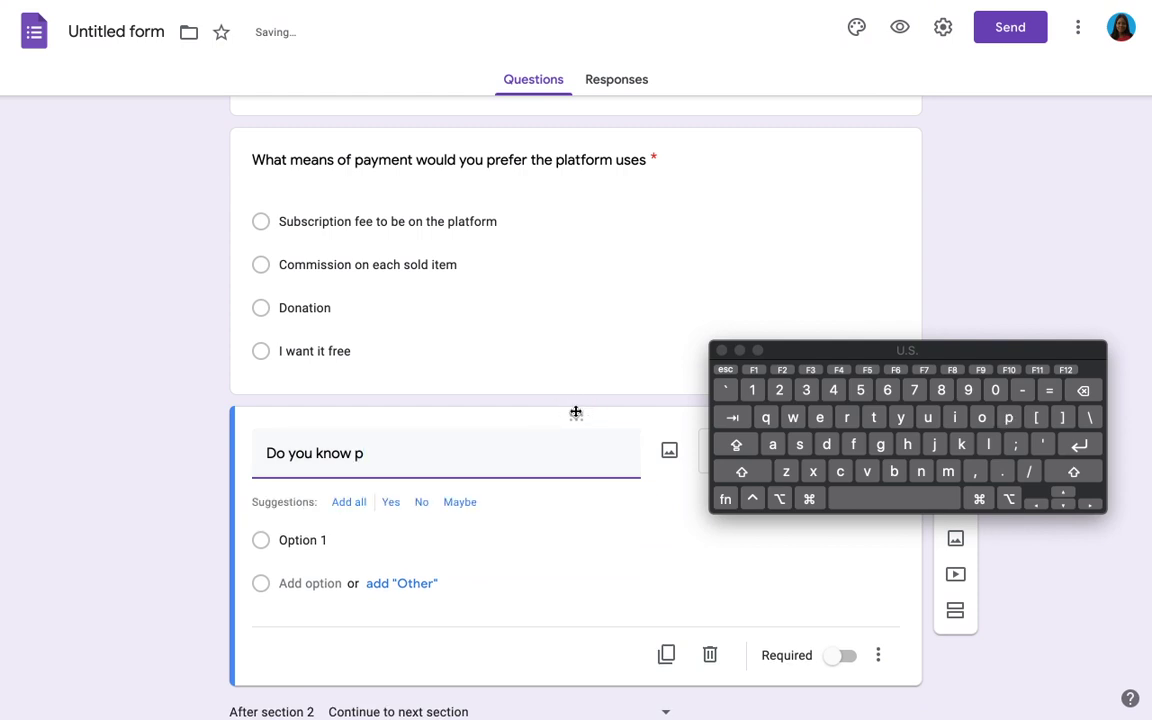
pyautogui.press('BackSpace')
pyautogui.write('of any onli')
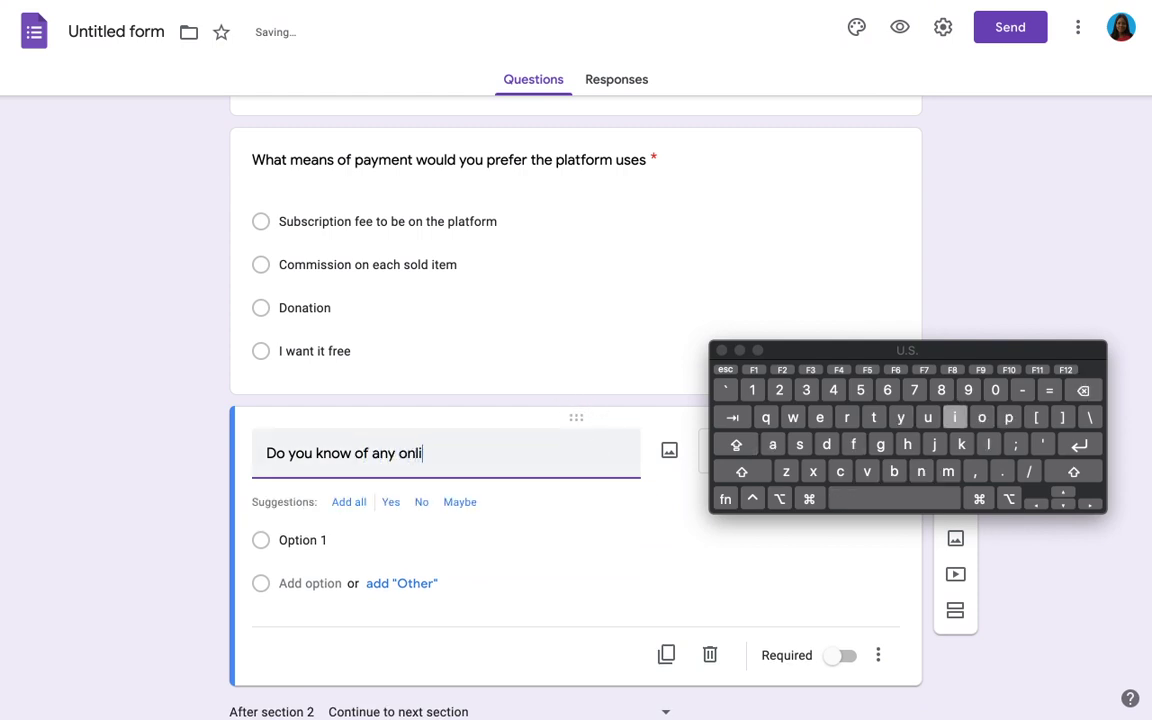
pyautogui.write('ne pla')
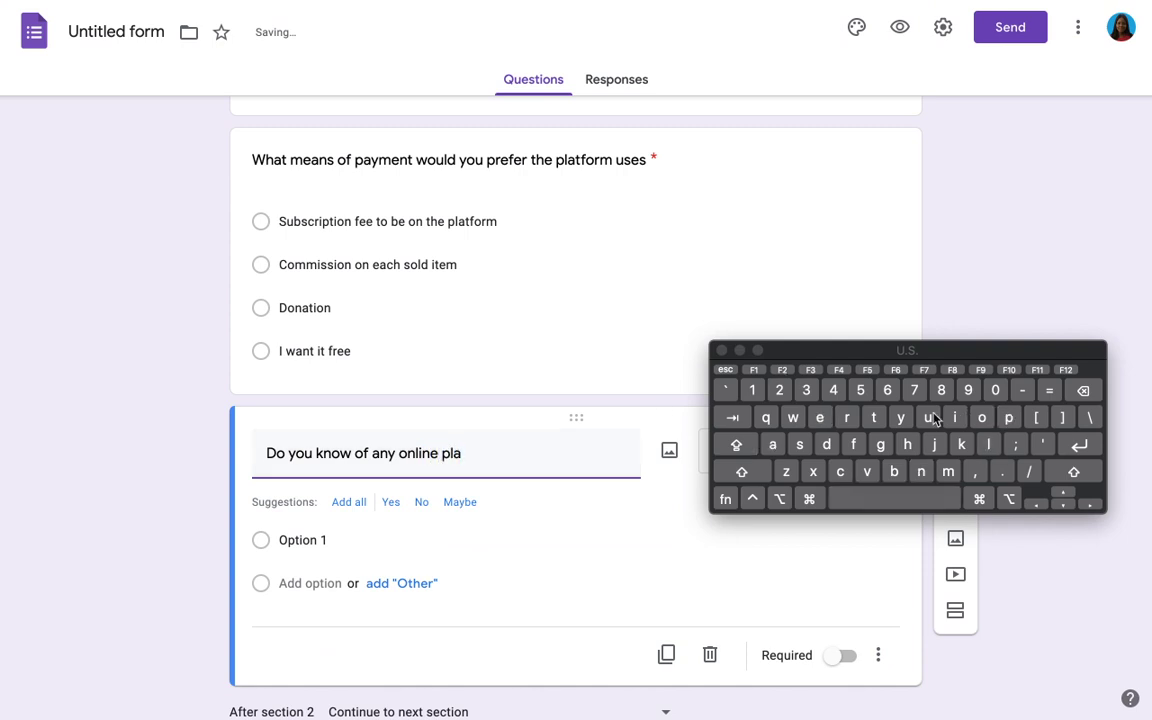
pyautogui.write('tform')
pyautogui.write('that')
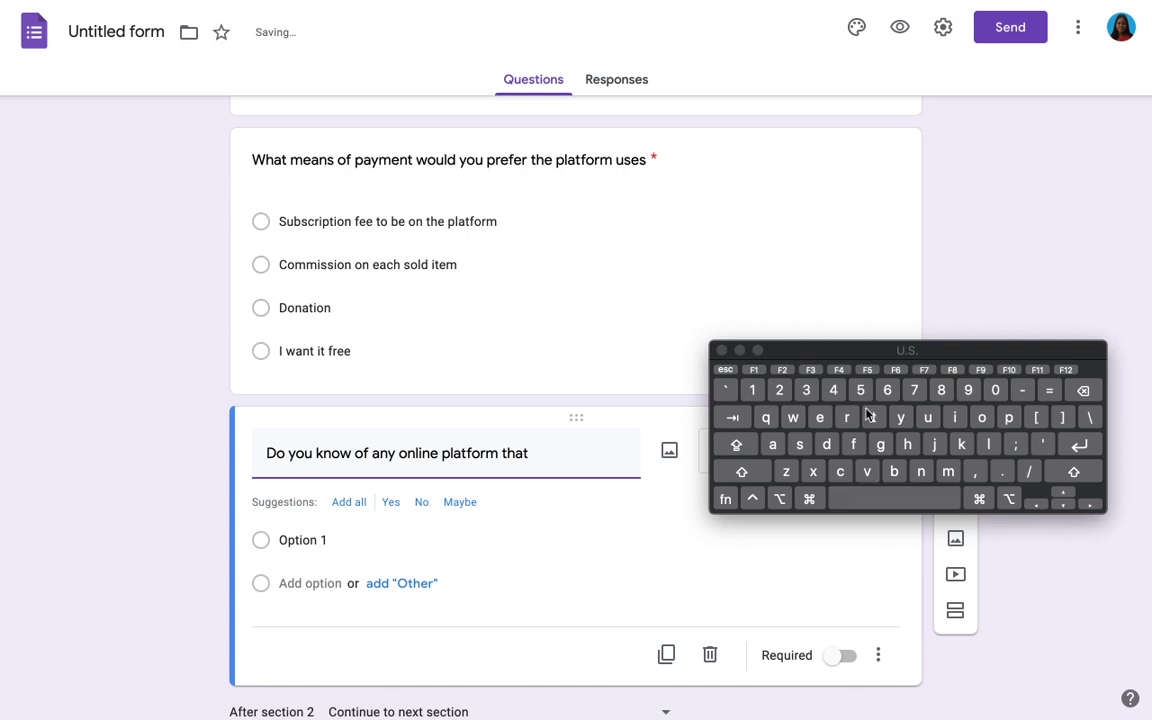
pyautogui.write(' currently does')
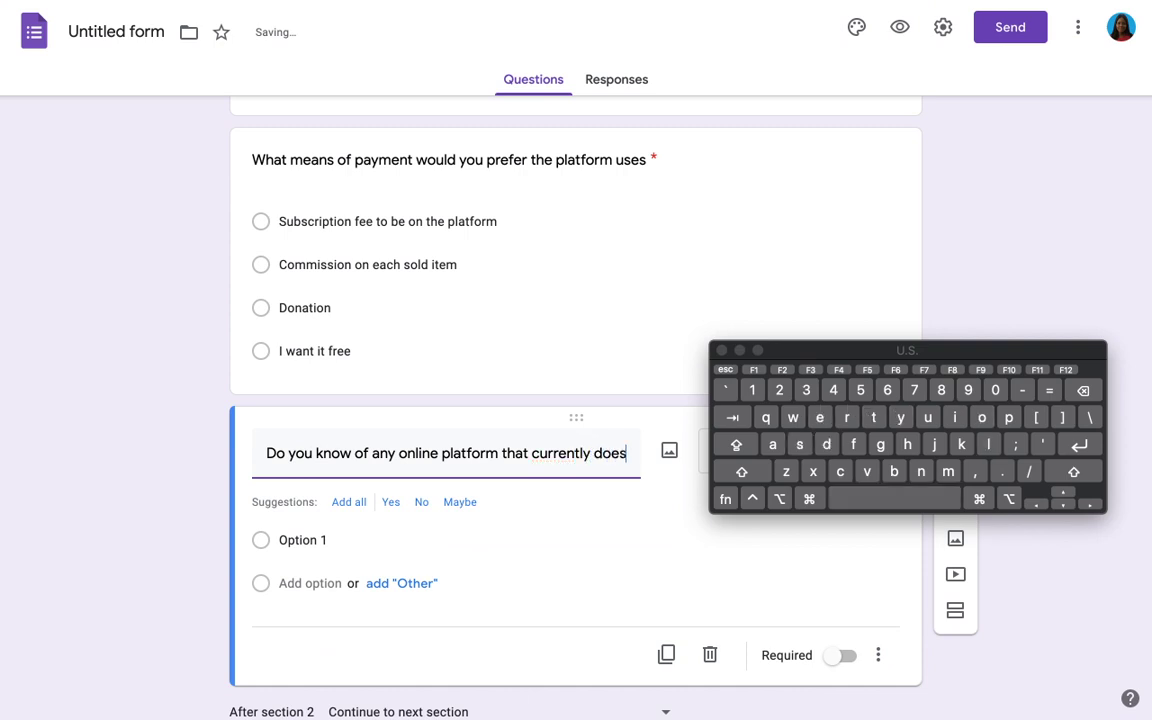
pyautogui.write(' somet')
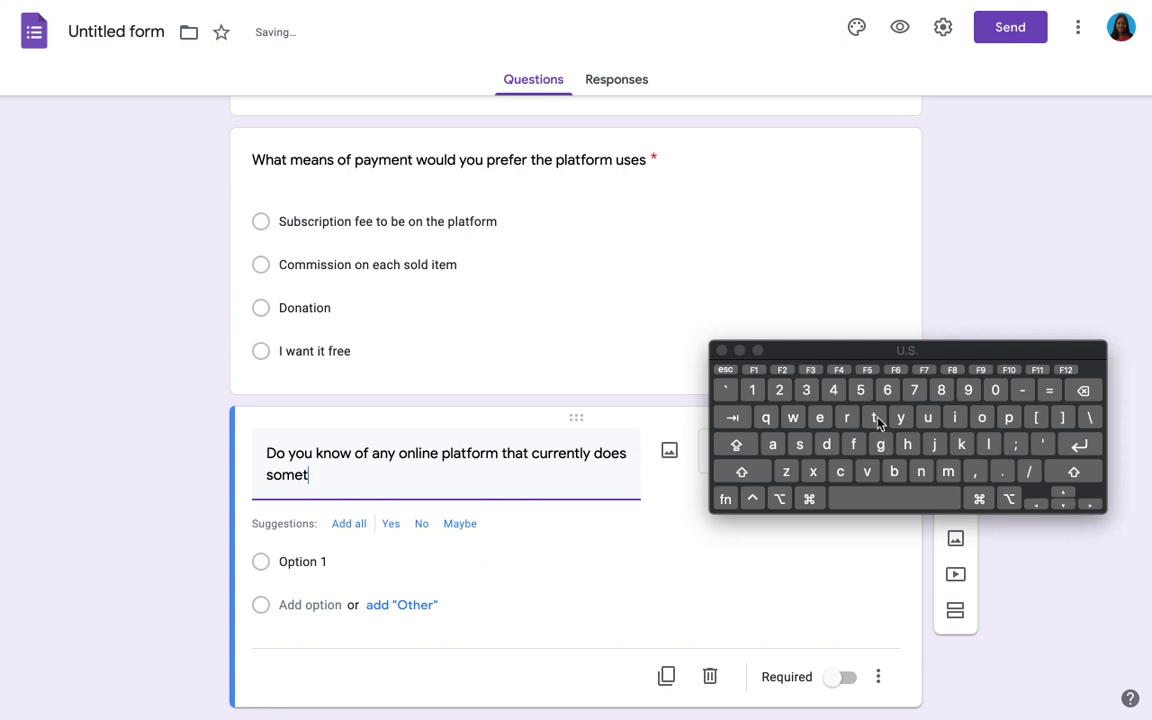
pyautogui.write('hing similar')
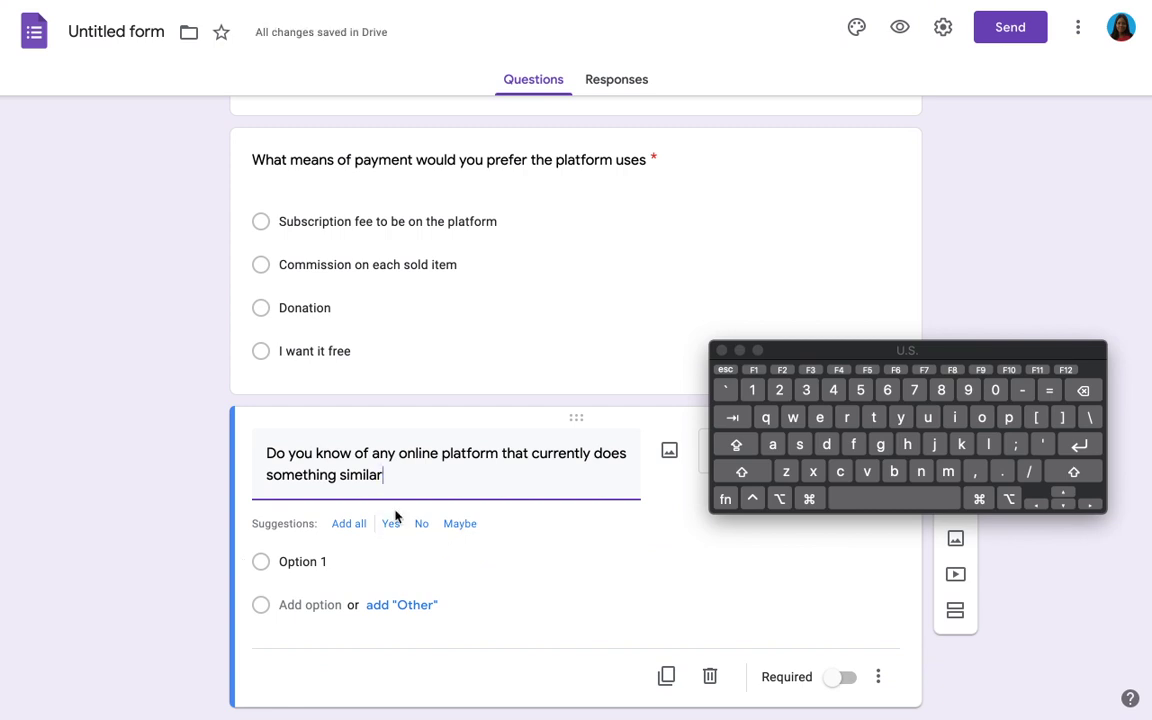
pyautogui.write(', I fy')
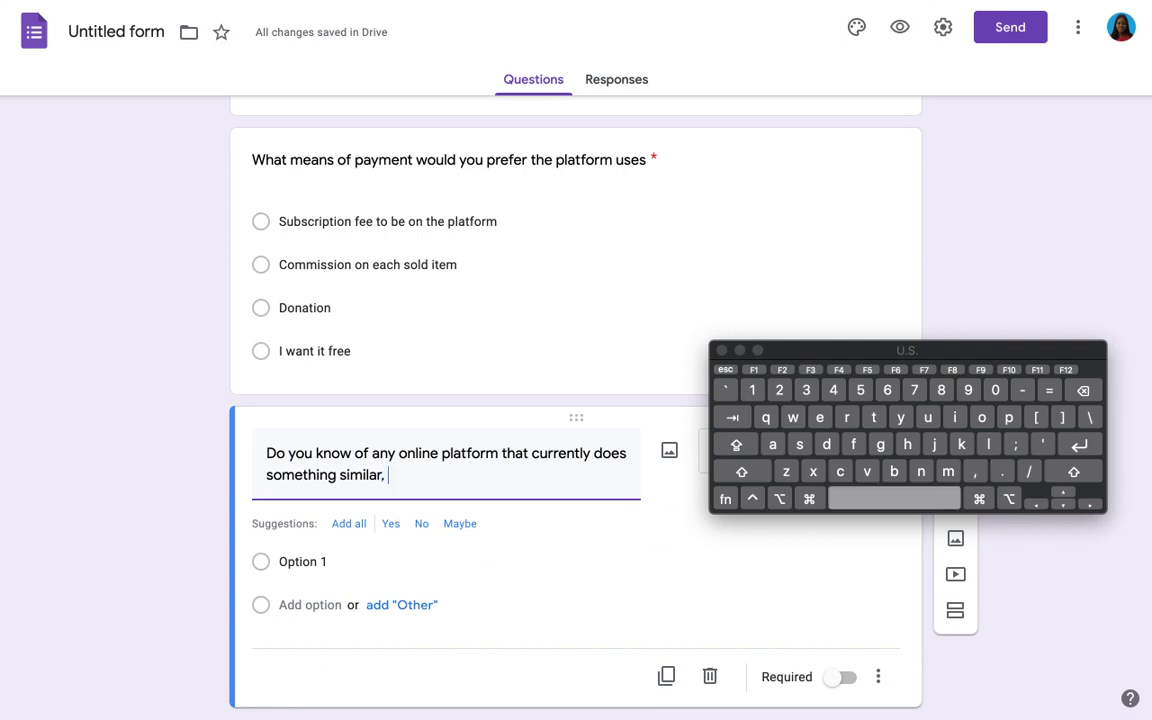
pyautogui.press('BackSpace')
pyautogui.press('BackSpace')
pyautogui.press('BackSpace')
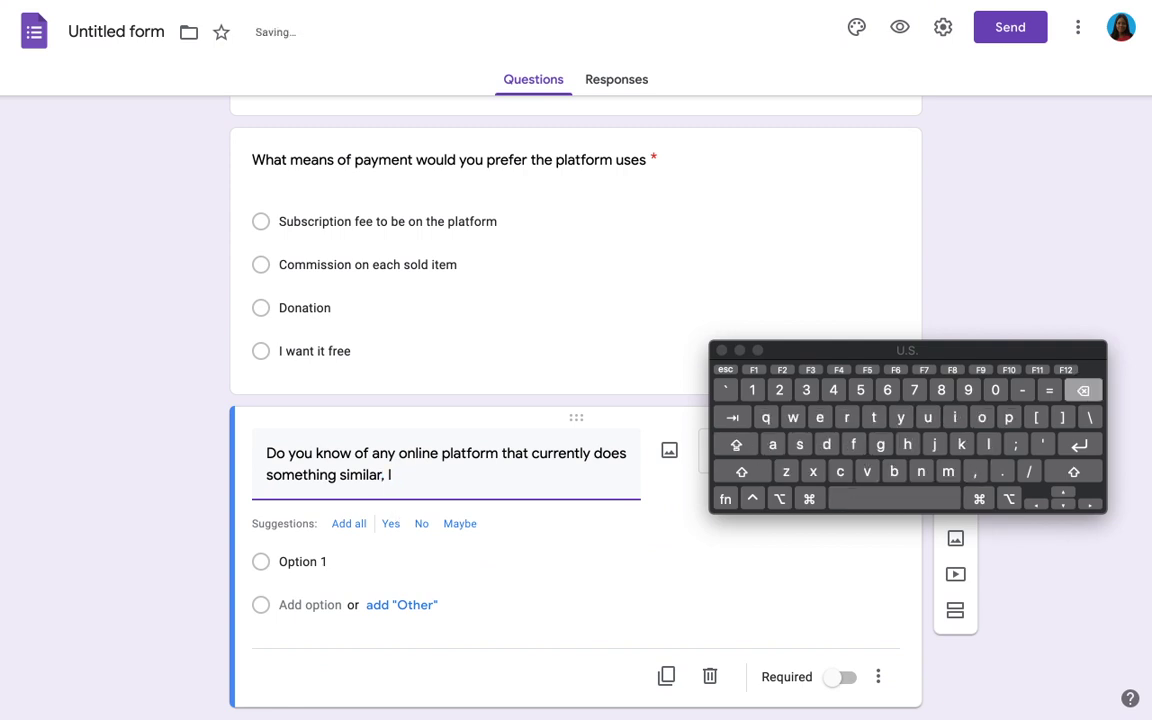
pyautogui.write('f yes')
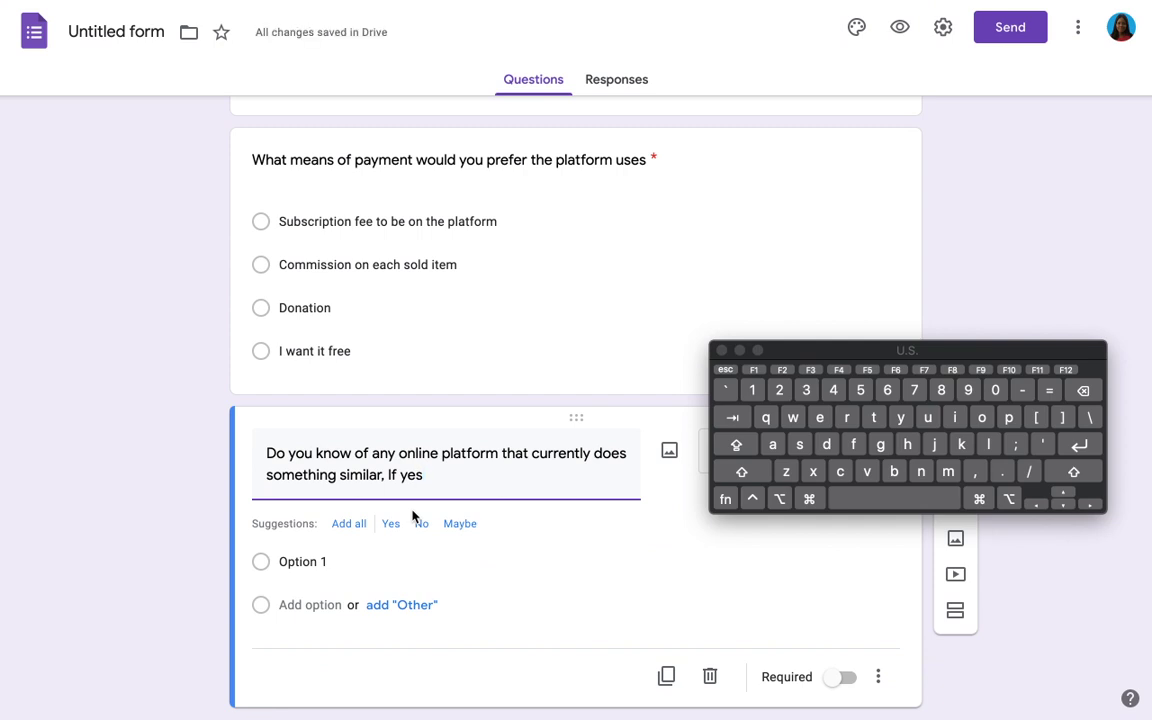
pyautogui.write('add')
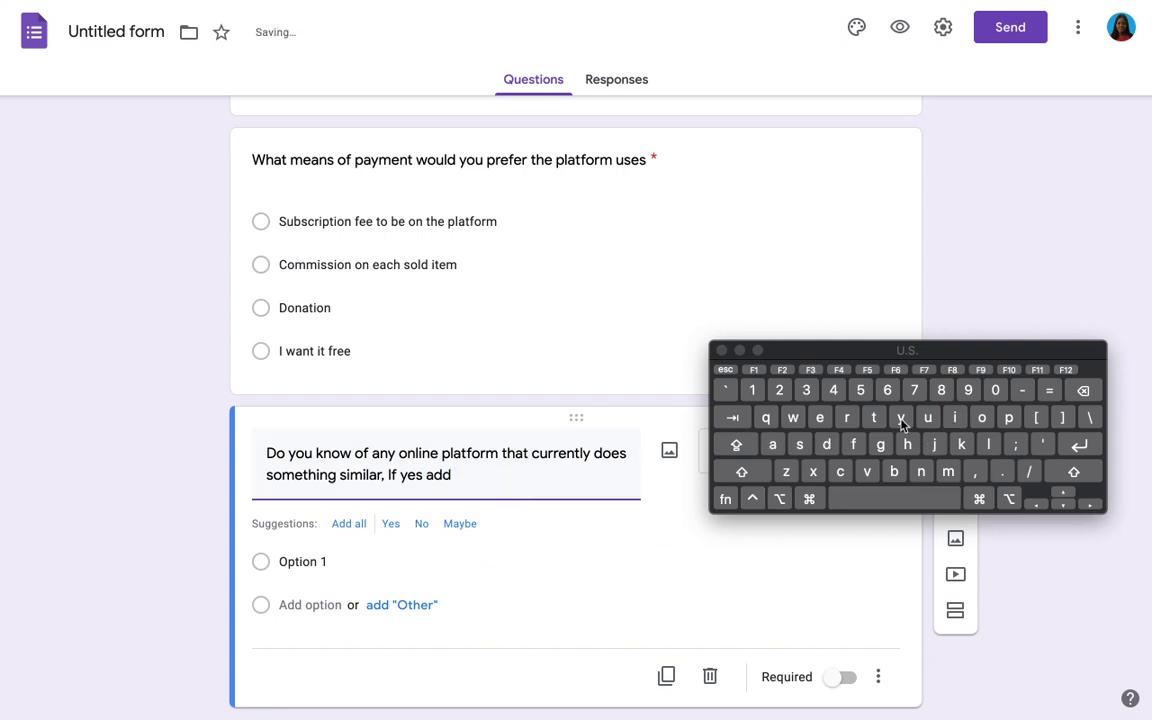
pyautogui.write(' the name')
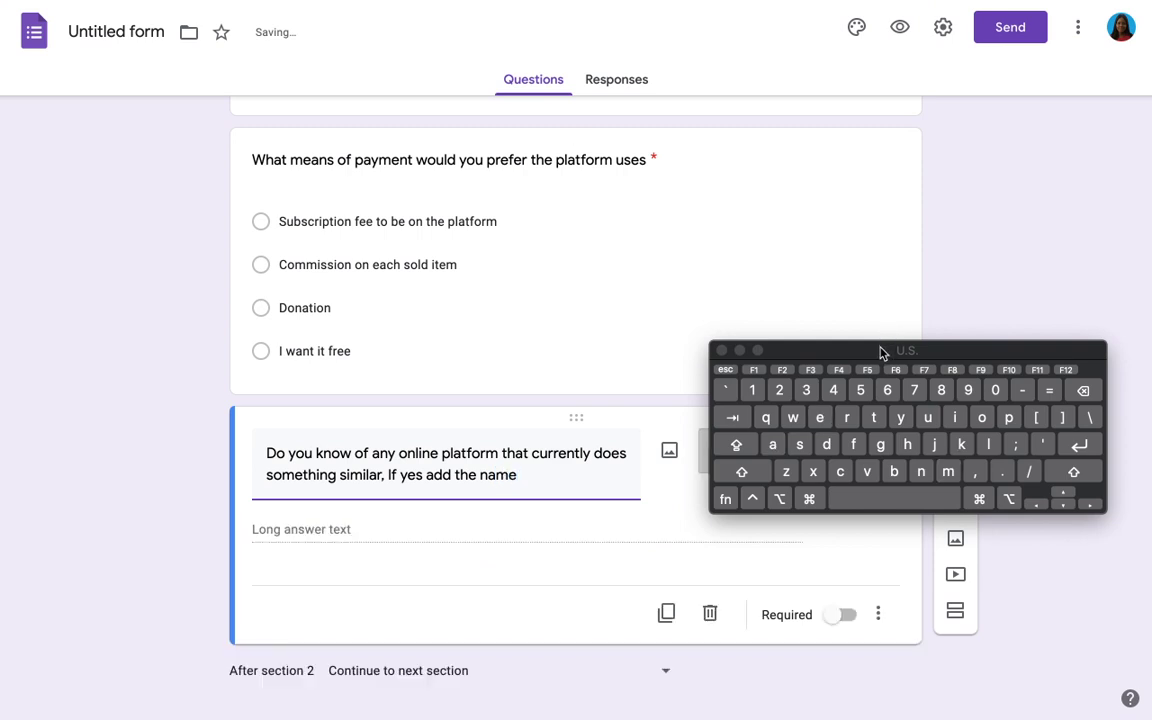
# Step: Set the similar-platform question's type to Paragraph
pyautogui.moveTo(880, 350); pyautogui.dragTo(958, 514)
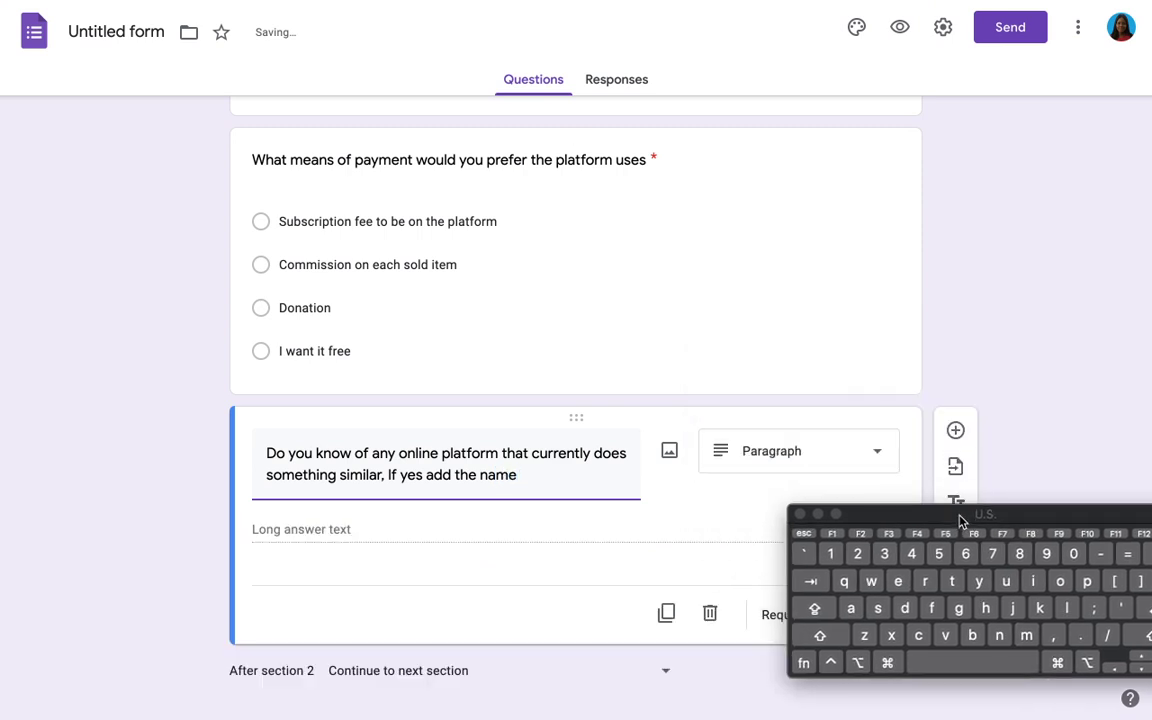
pyautogui.click(808, 444)
pyautogui.click(982, 321)
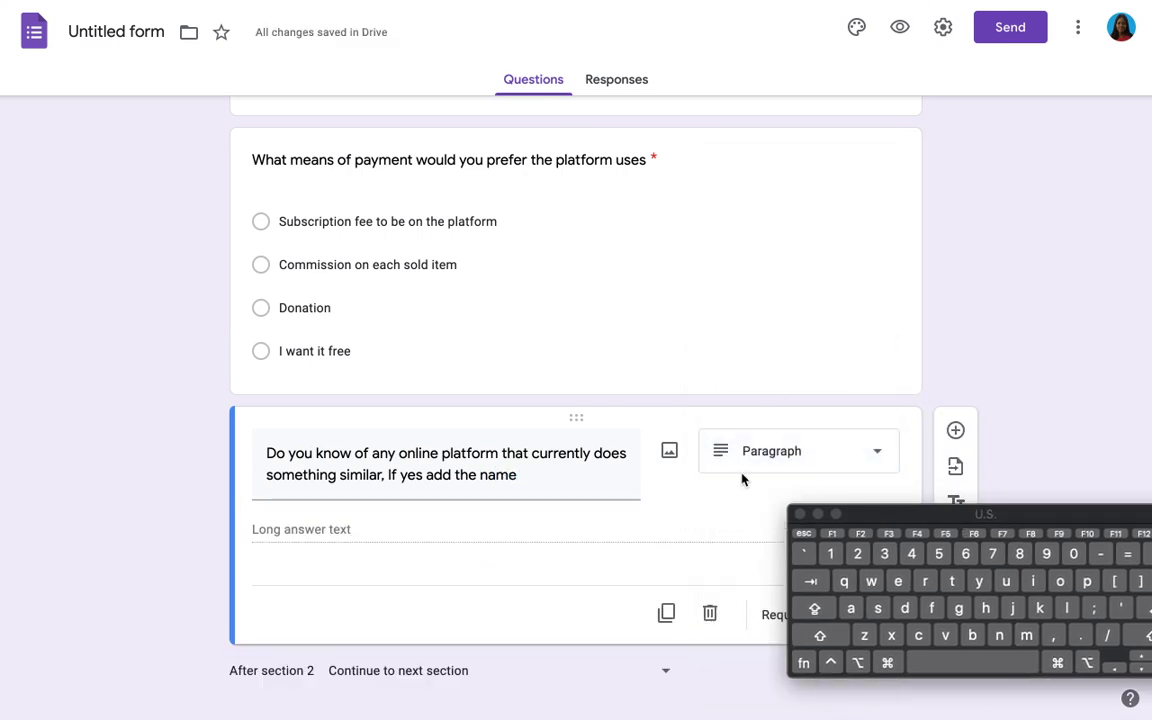
# Step: Add a blank multiple-choice question to the Art lover section
pyautogui.scroll(-3, 743, 478)
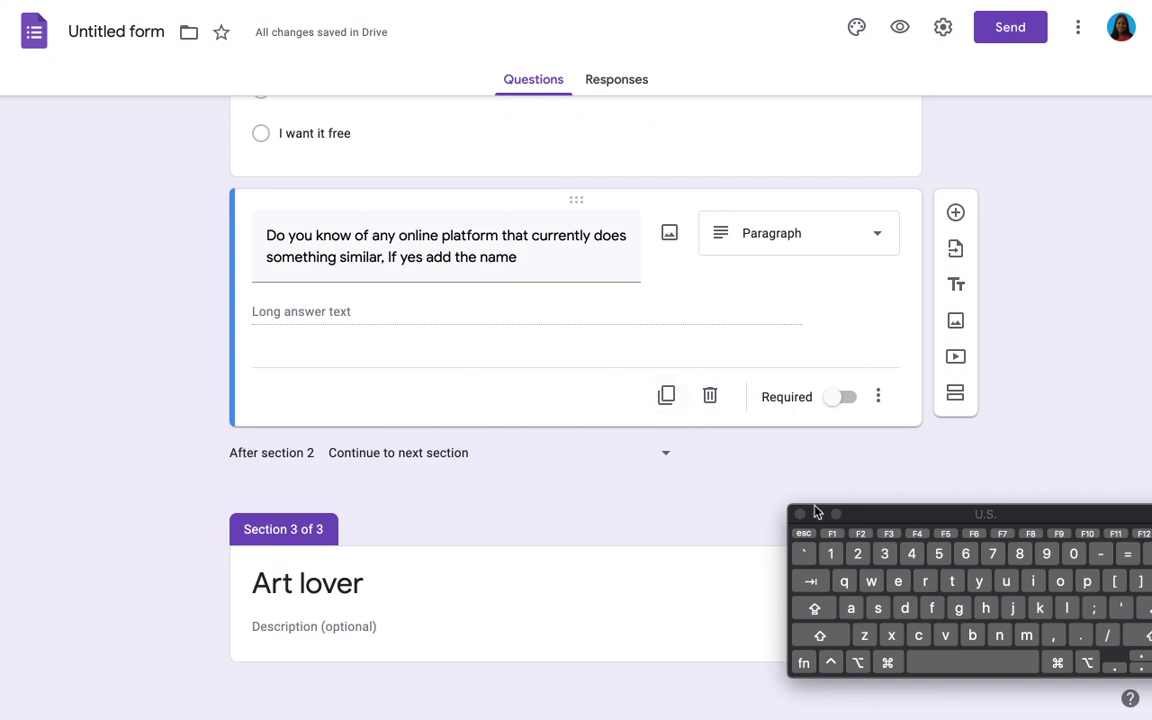
pyautogui.moveTo(871, 515); pyautogui.dragTo(767, 239)
pyautogui.click(604, 589)
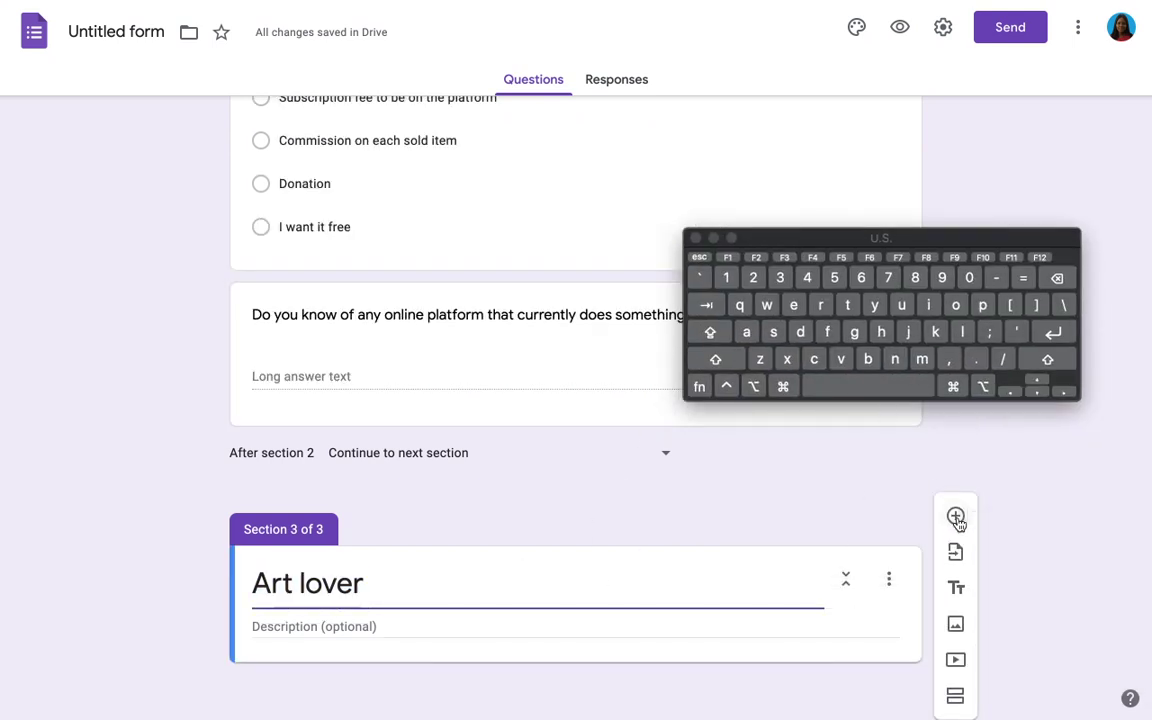
pyautogui.click(955, 516)
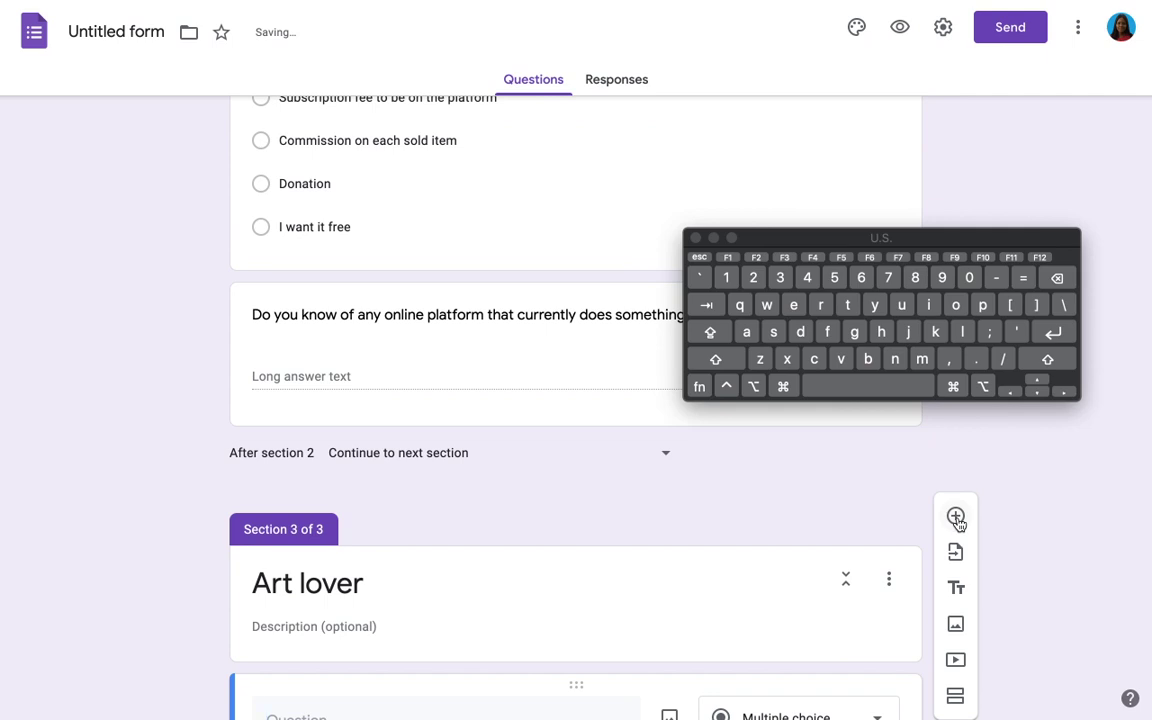
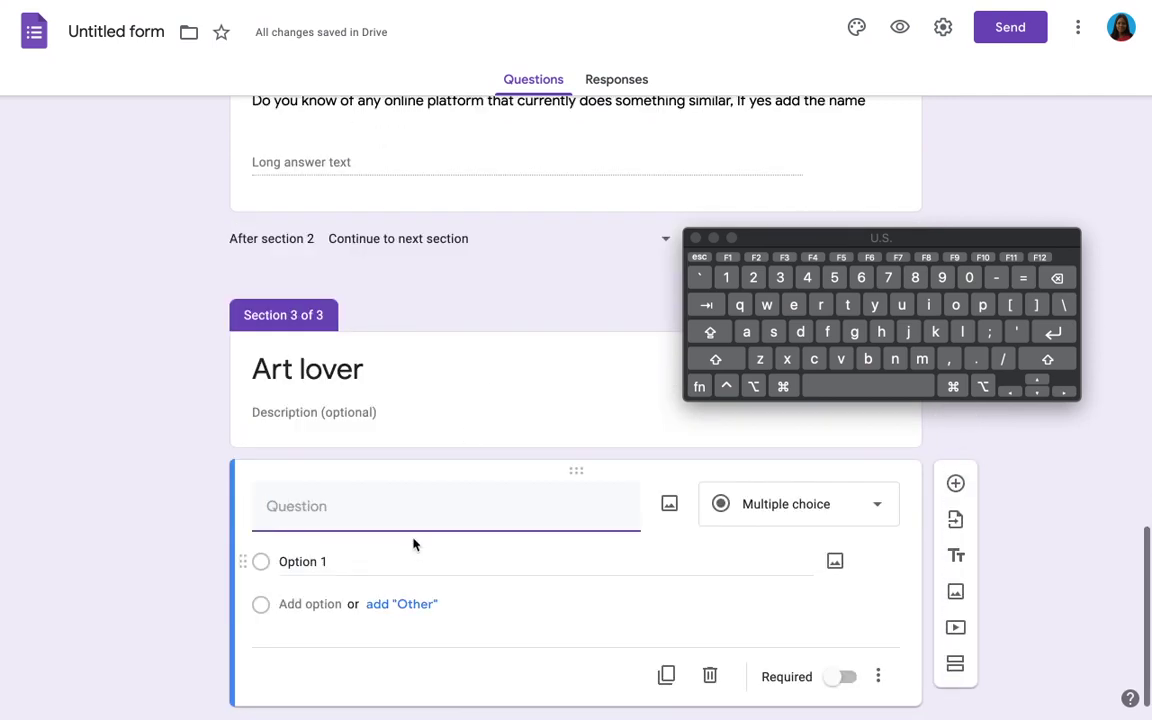
# Step: Title the question 'How do you normally get to see different artworks'
pyautogui.write('G')
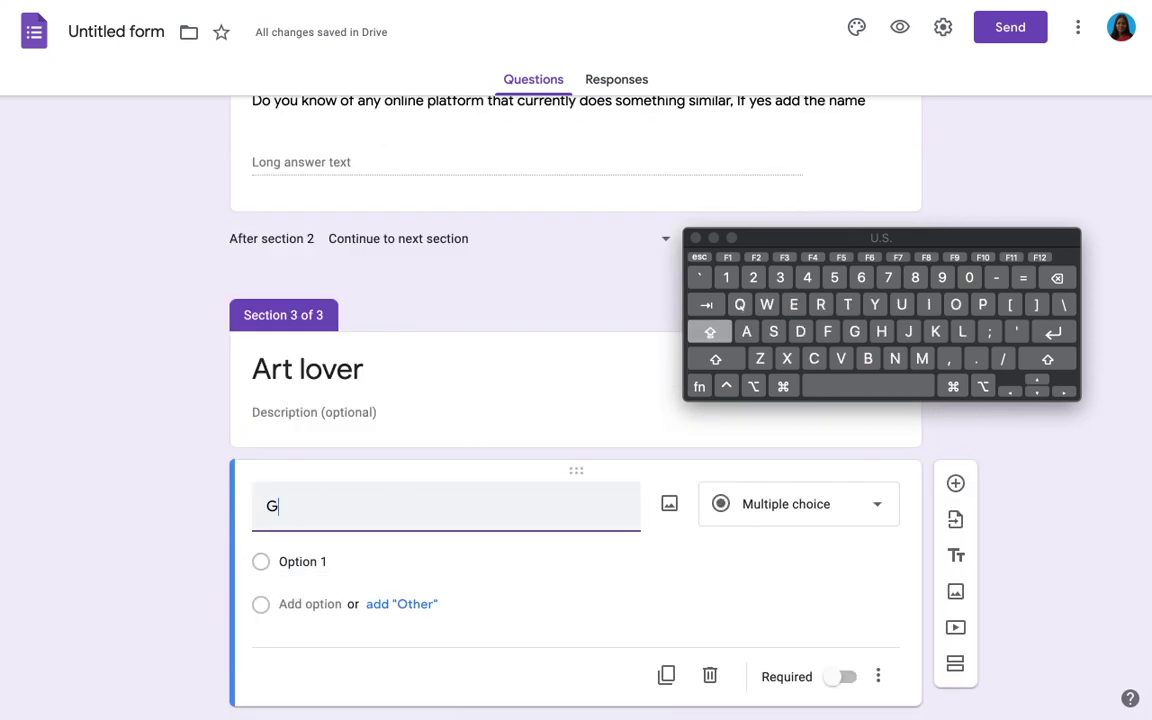
pyautogui.press('BackSpace')
pyautogui.write('HH')
pyautogui.press('BackSpace')
pyautogui.write('o')
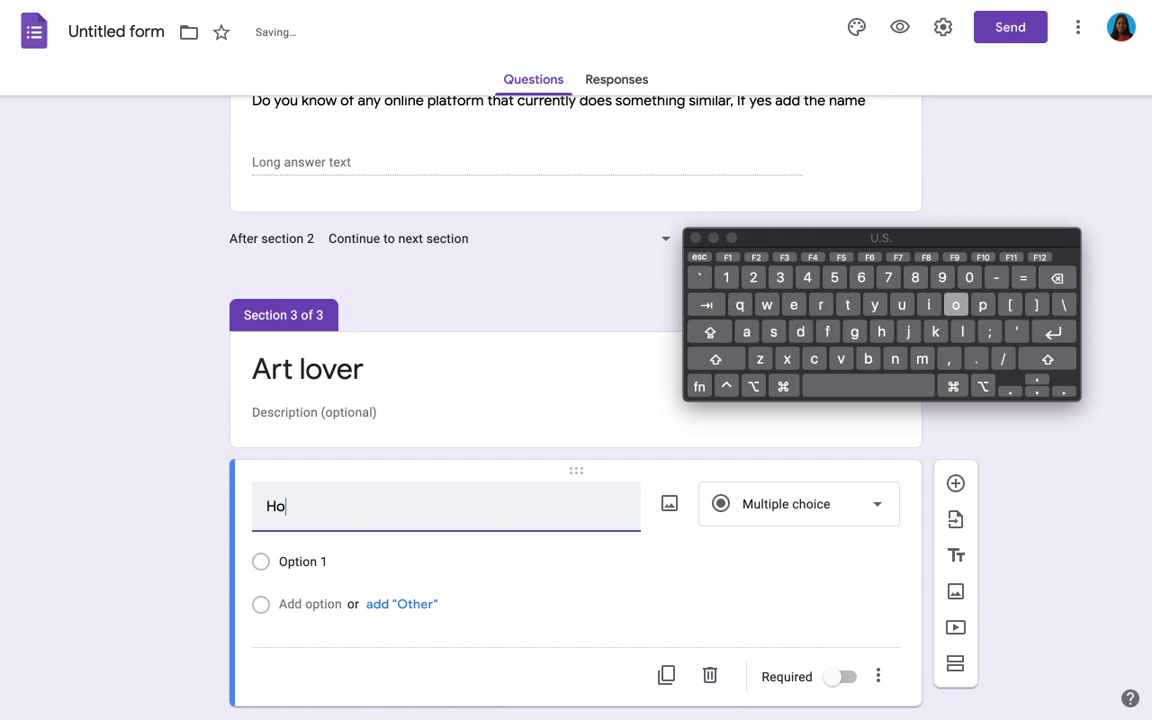
pyautogui.write('w do you')
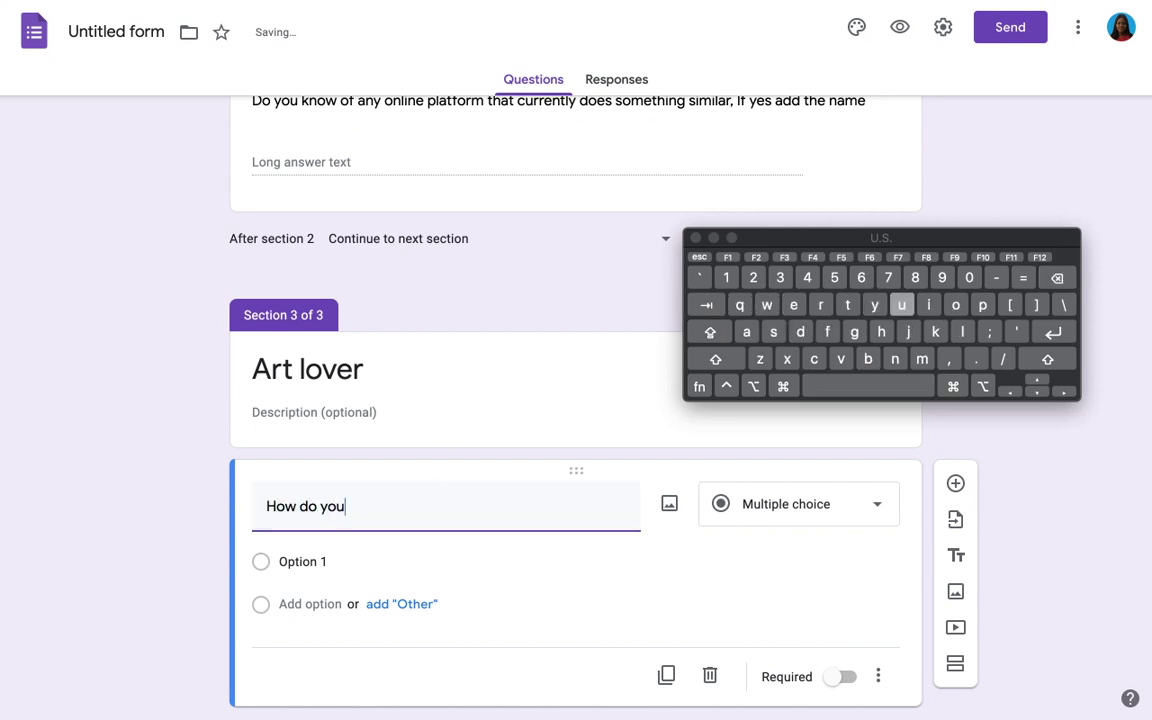
pyautogui.write(' normally ge')
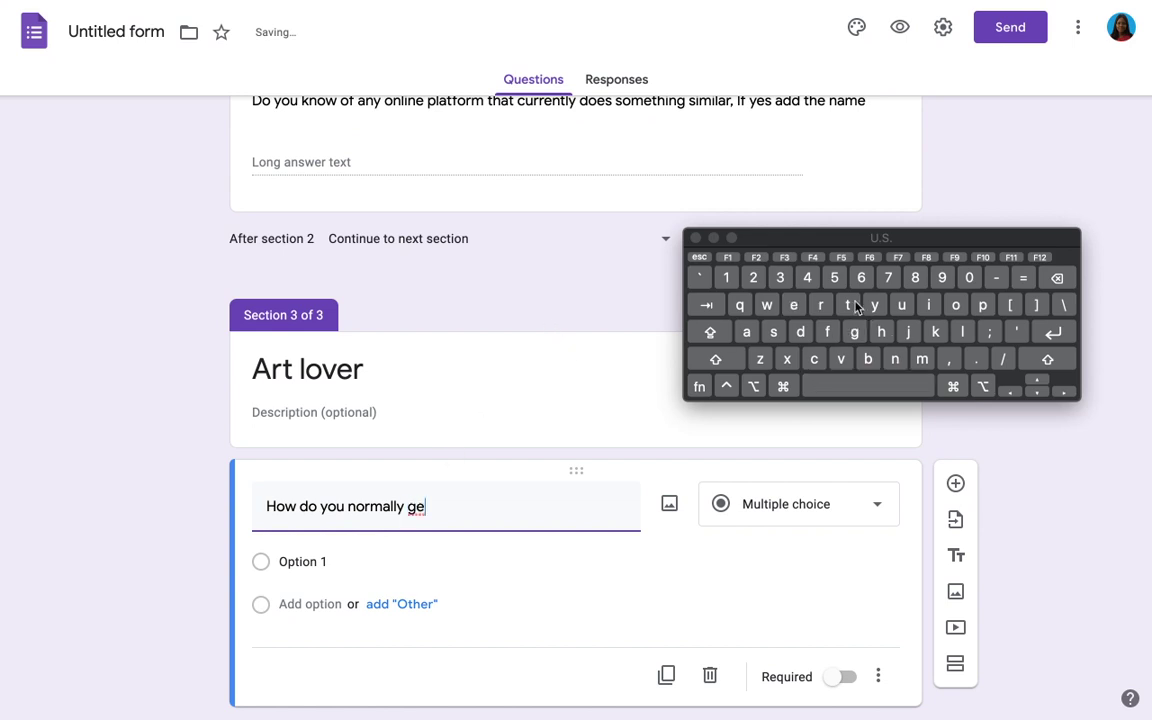
pyautogui.write('t to ')
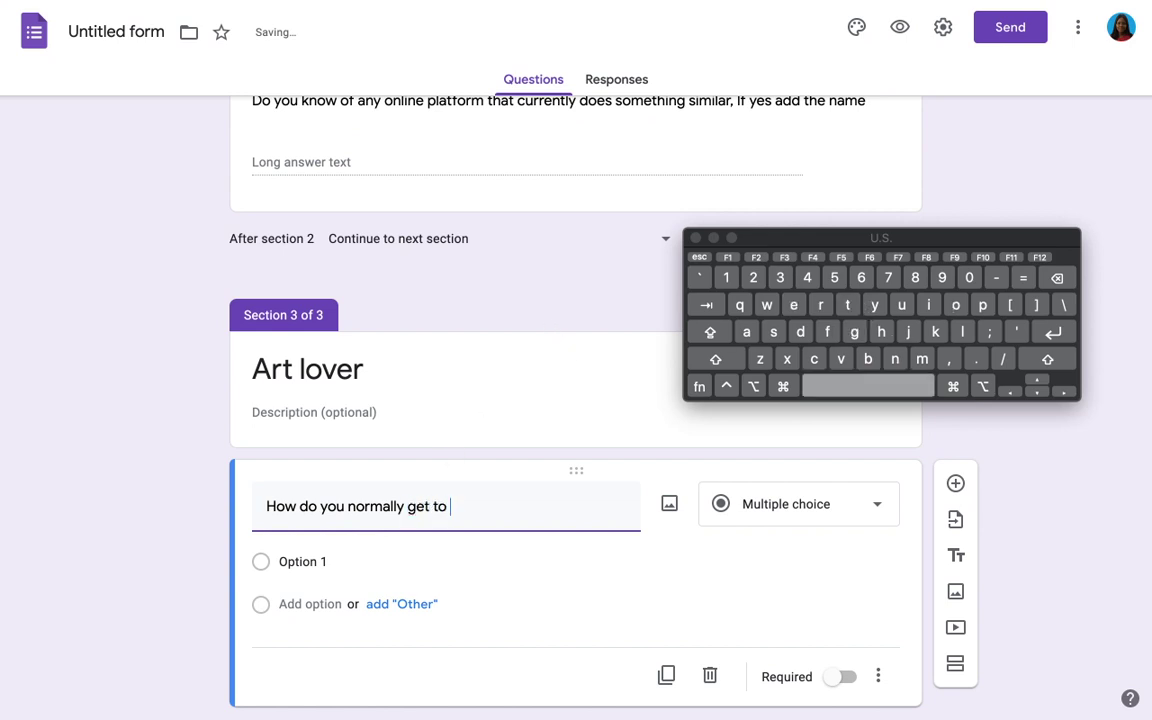
pyautogui.write('see differen')
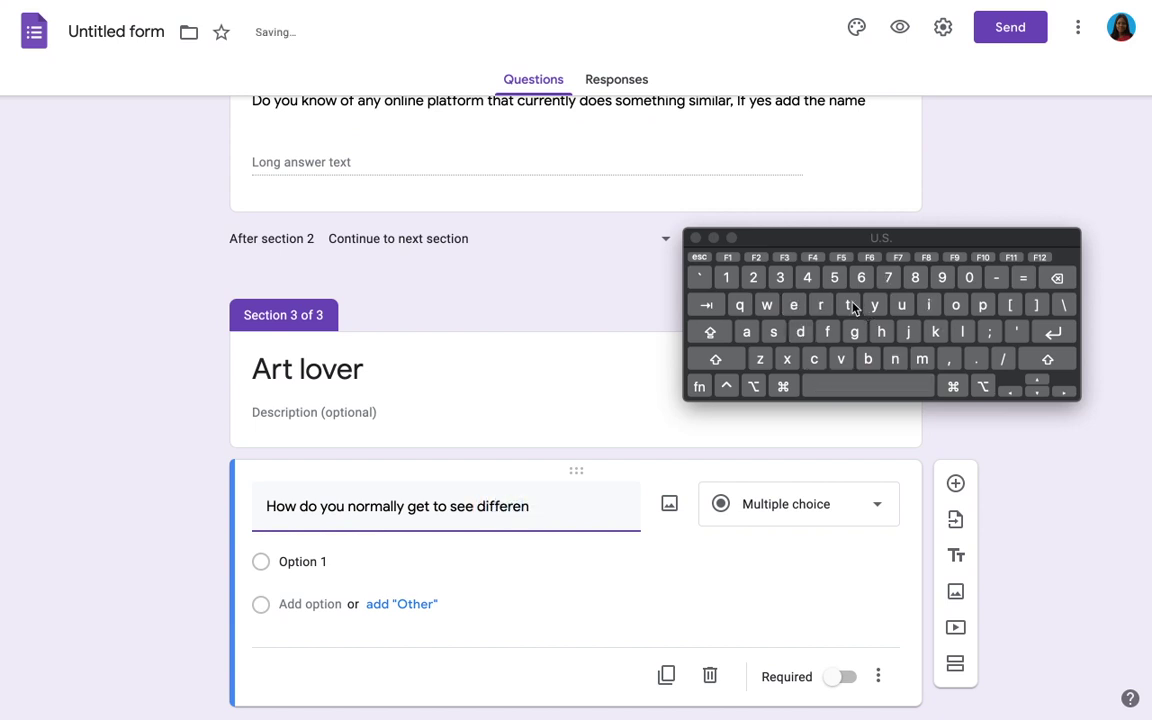
pyautogui.write('t artworks')
# Step: Add options 'I visit art galleries', 'On social media' and Other, and make it required
pyautogui.click(324, 561)
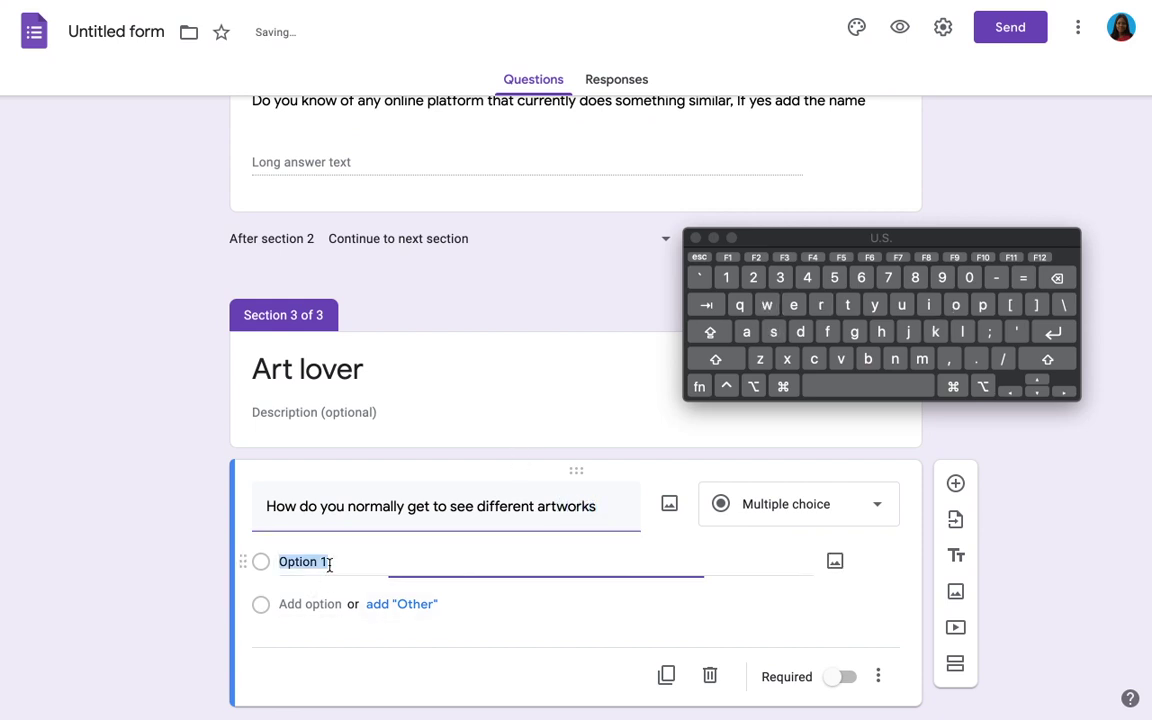
pyautogui.write('I')
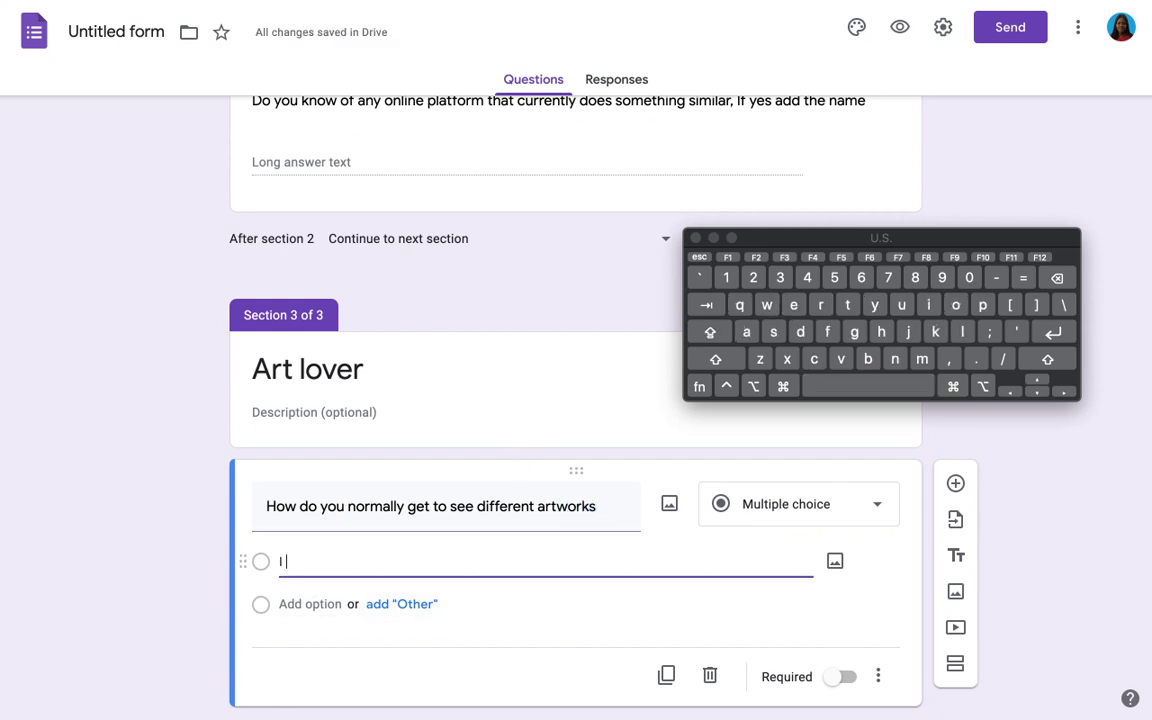
pyautogui.write(' visi')
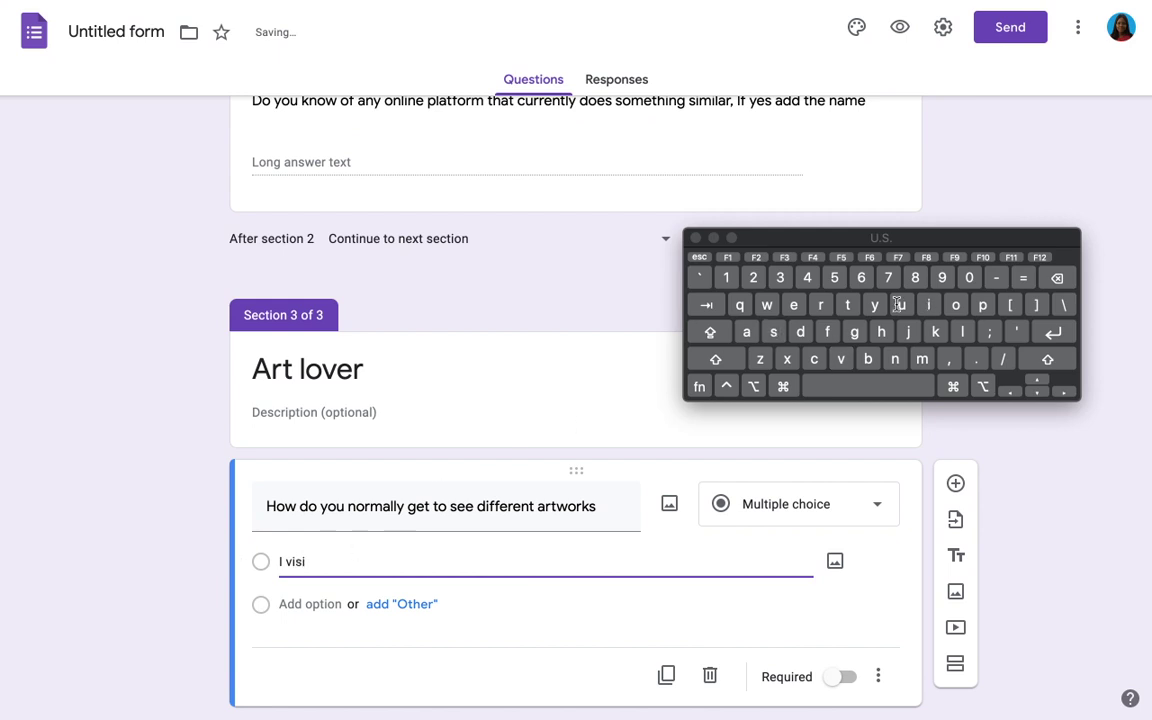
pyautogui.write('t art galleries')
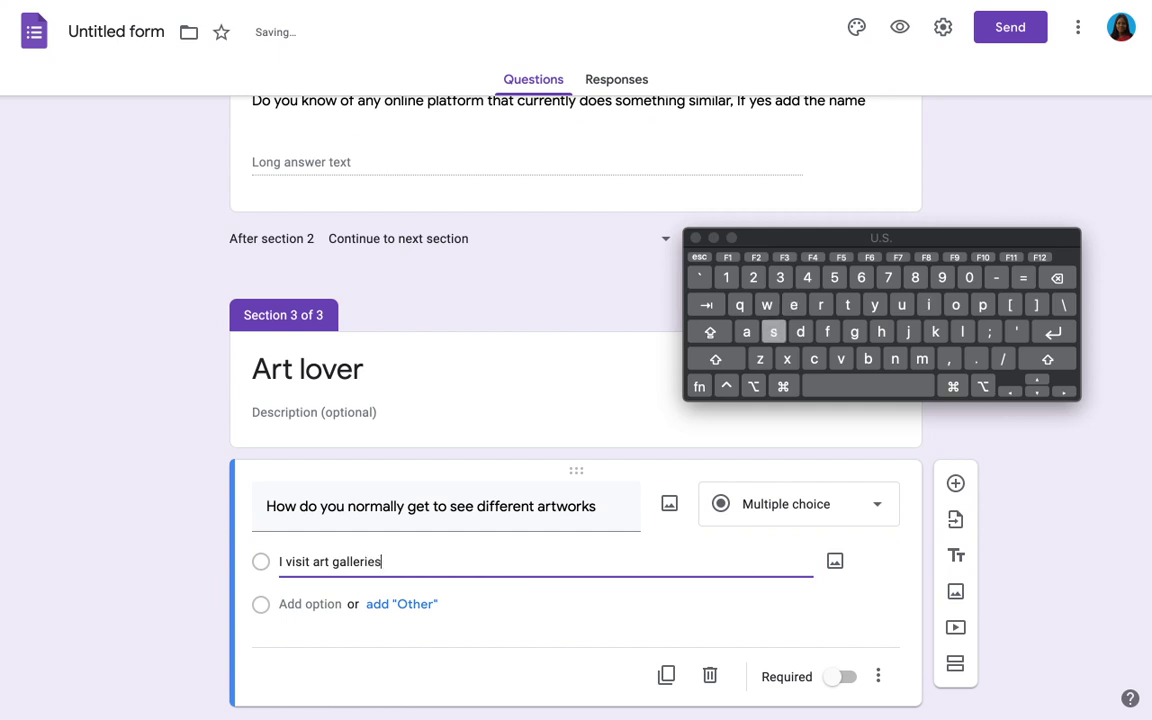
pyautogui.click(312, 605)
pyautogui.write('On socil')
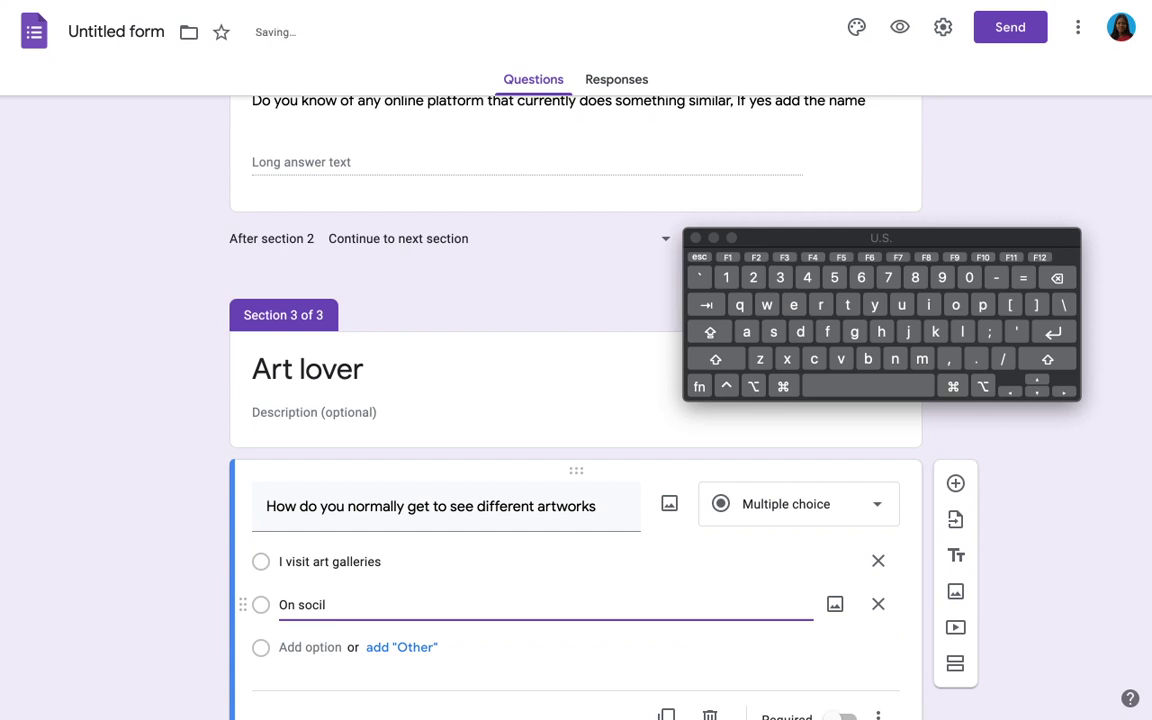
pyautogui.press('BackSpace')
pyautogui.write('al m')
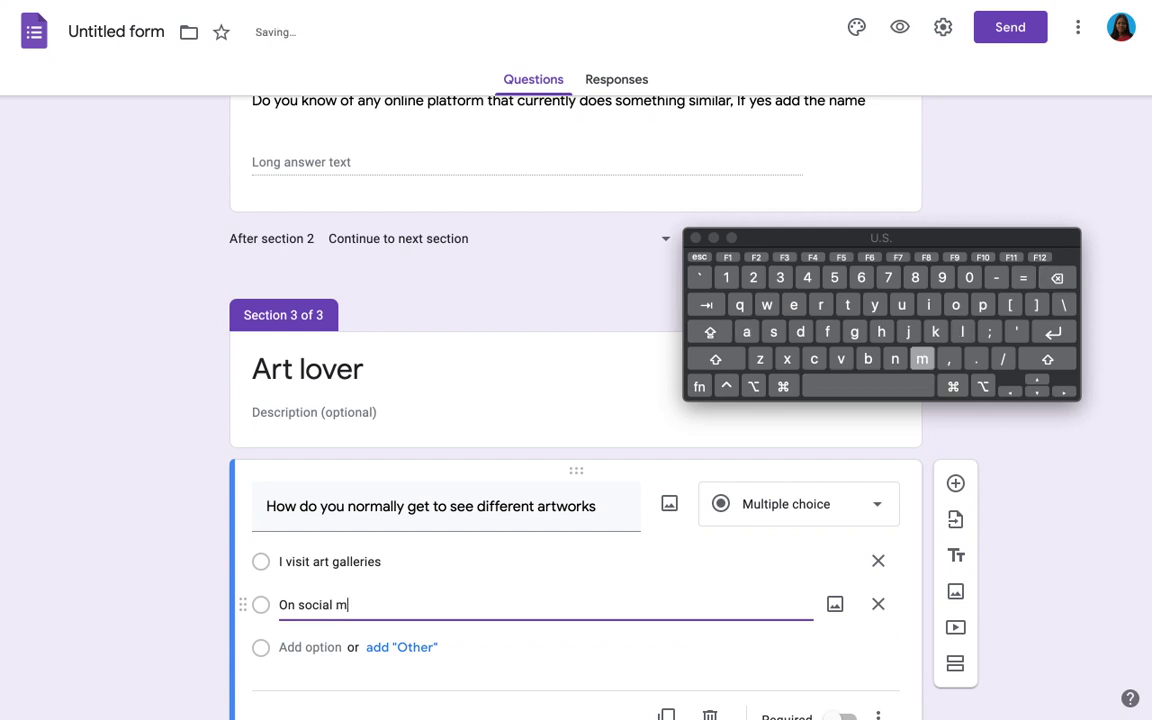
pyautogui.write('edia')
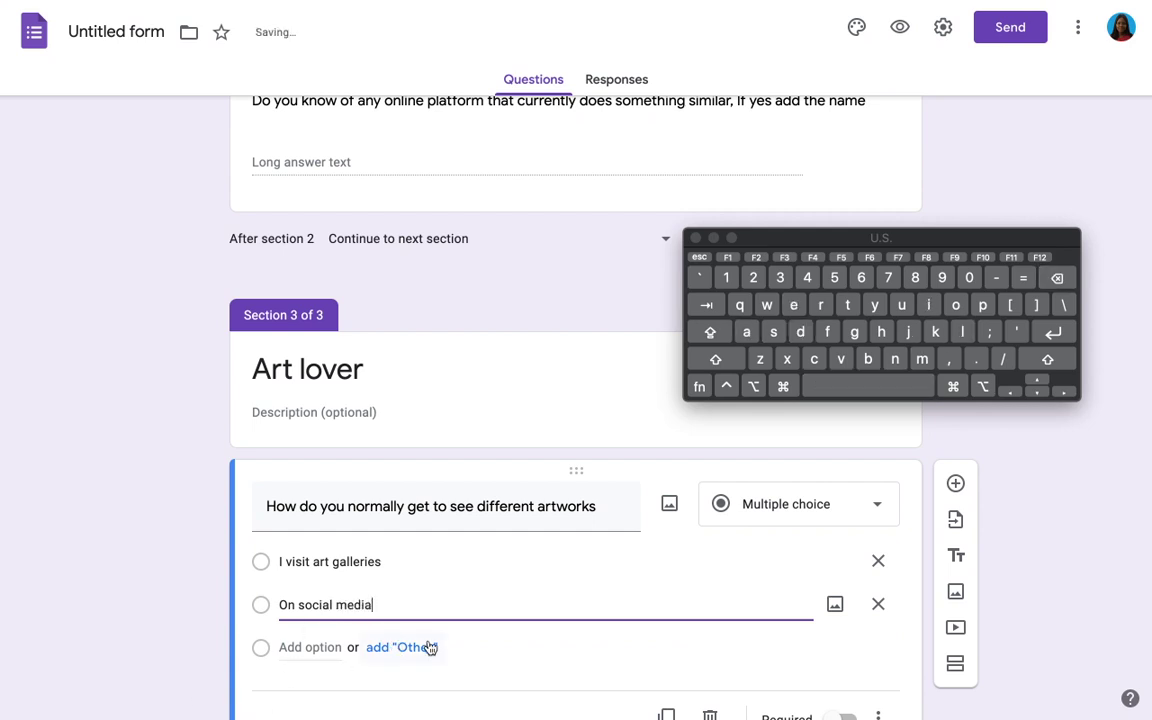
pyautogui.click(425, 647)
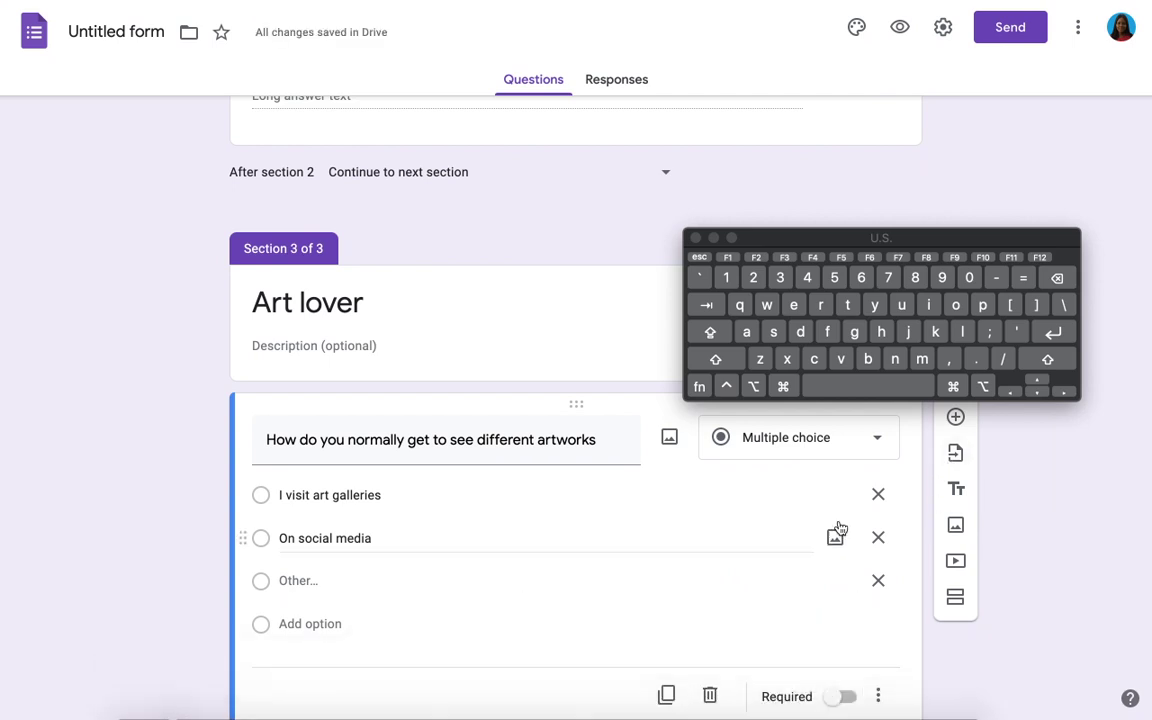
pyautogui.click(840, 696)
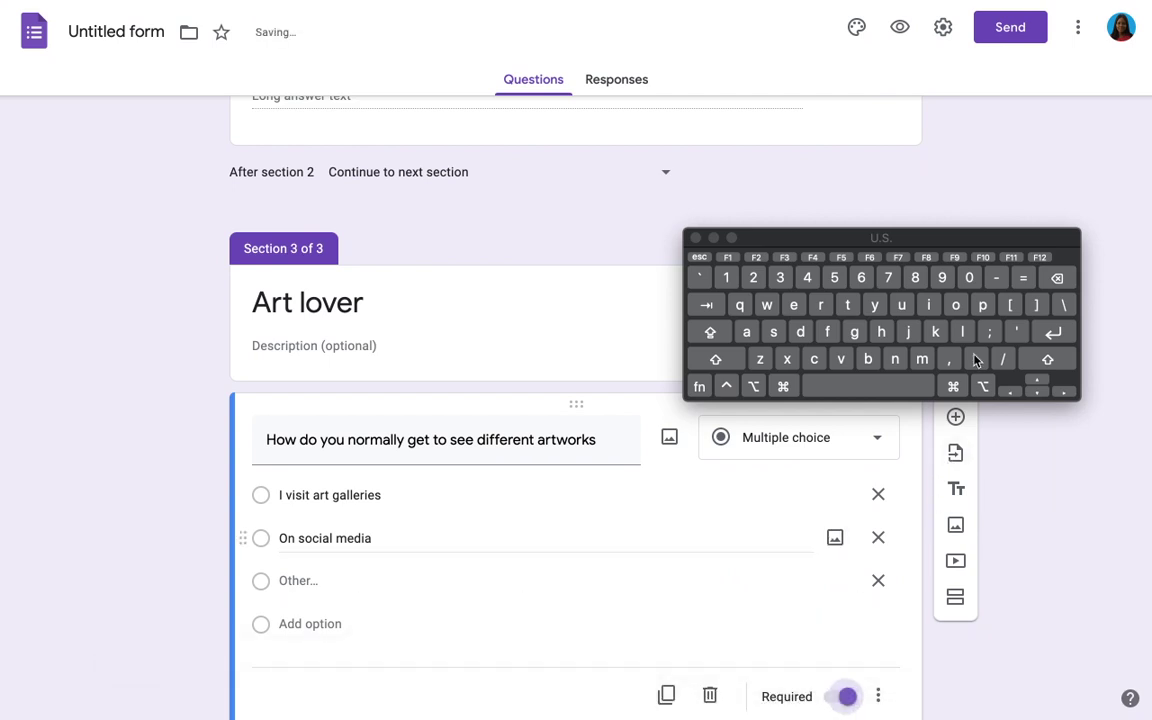
# Step: Add the question 'How often do you buy artworks' with first option 'I don't buy art works'
pyautogui.click(956, 419)
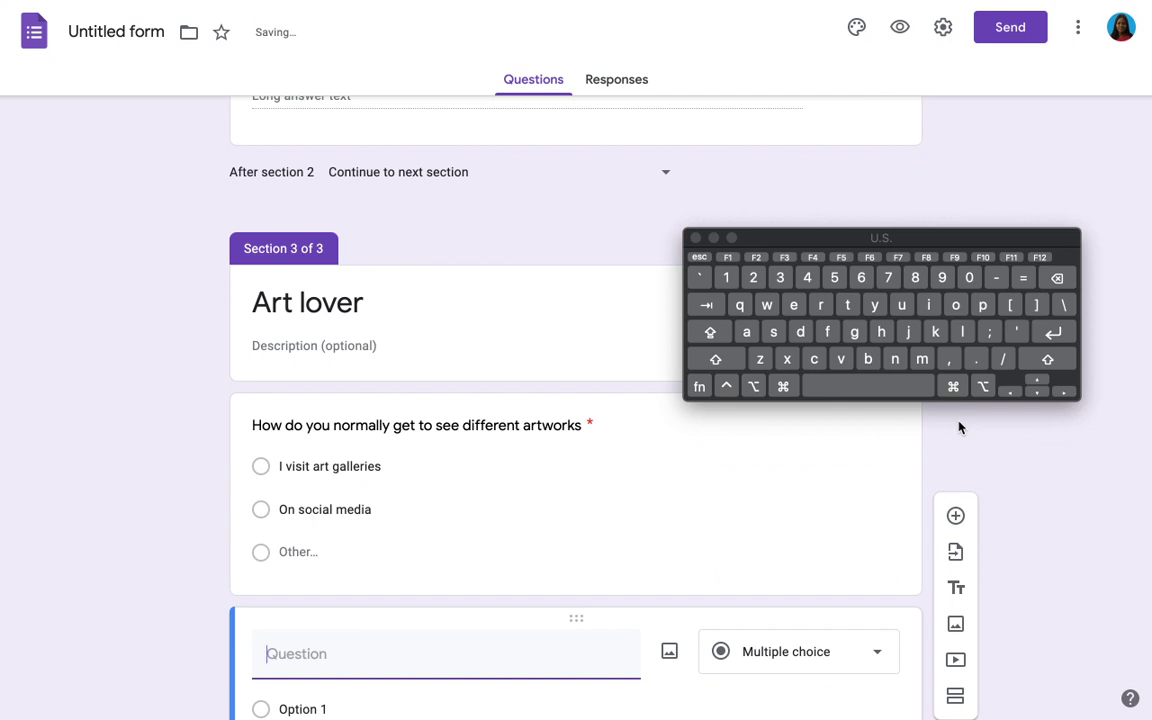
pyautogui.write('Ho')
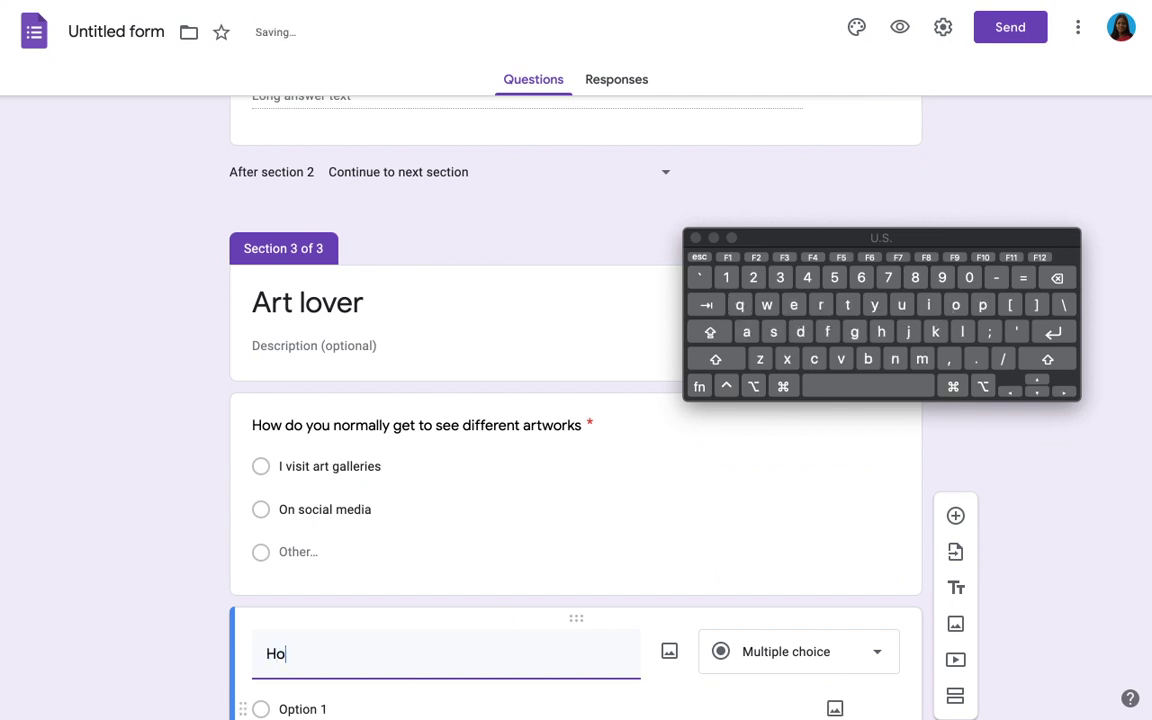
pyautogui.write('w ')
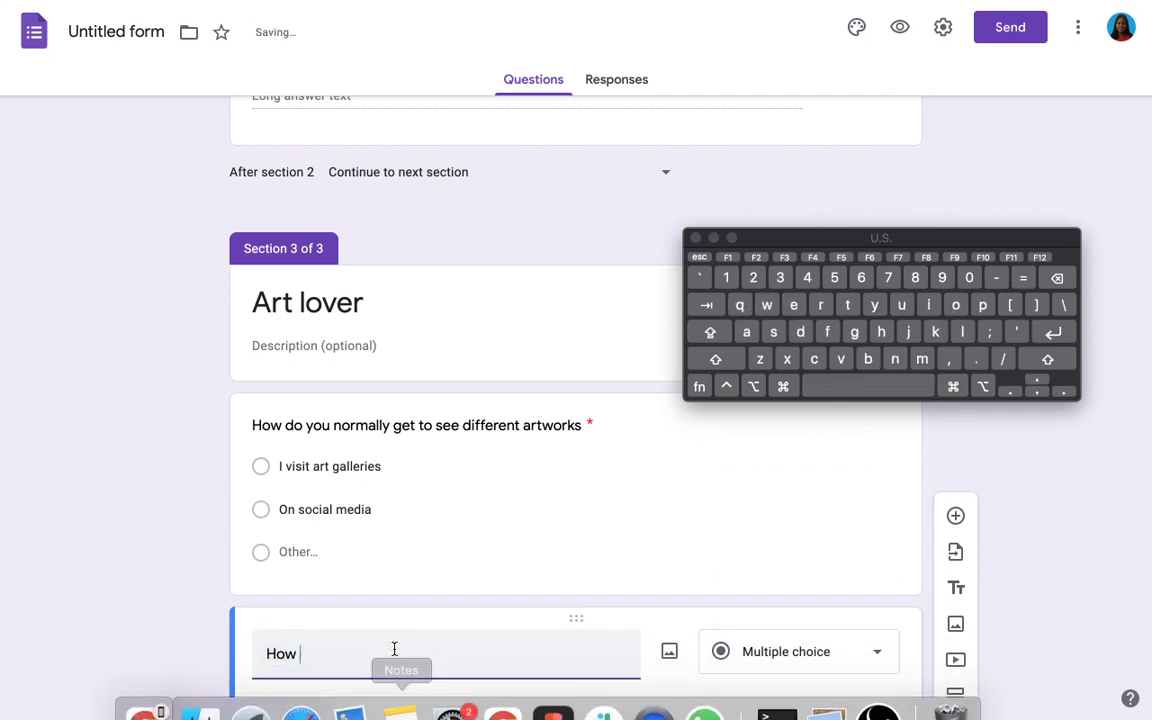
pyautogui.write('oft')
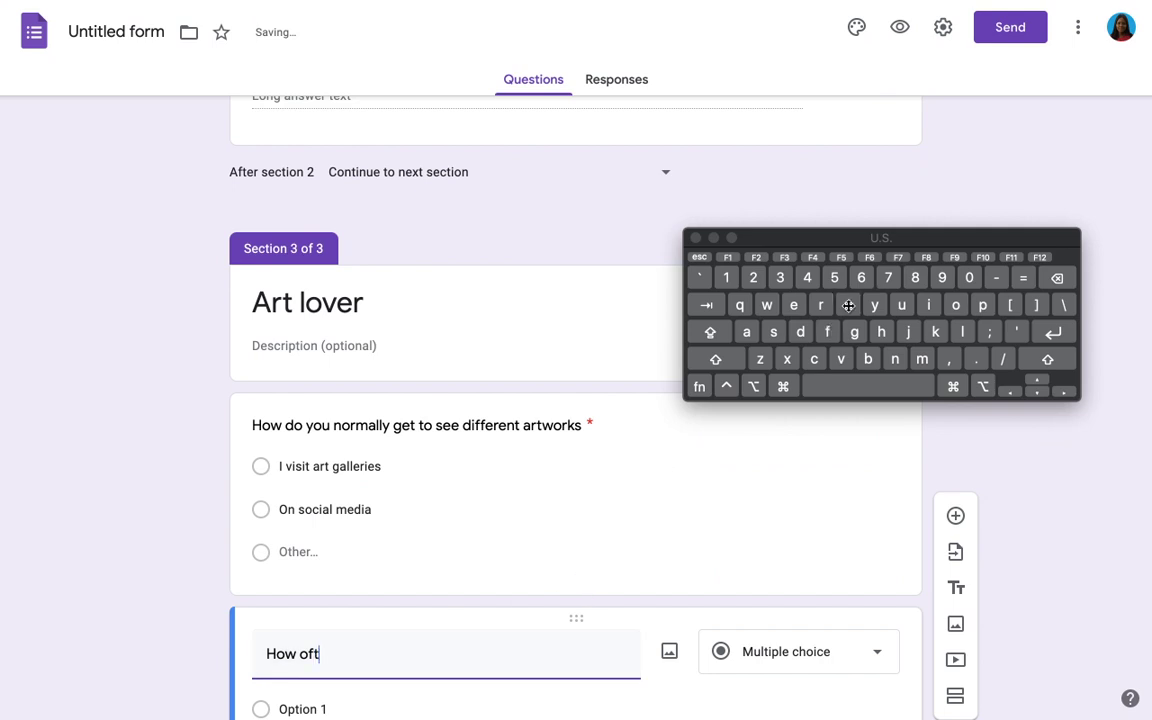
pyautogui.write('en do you buy')
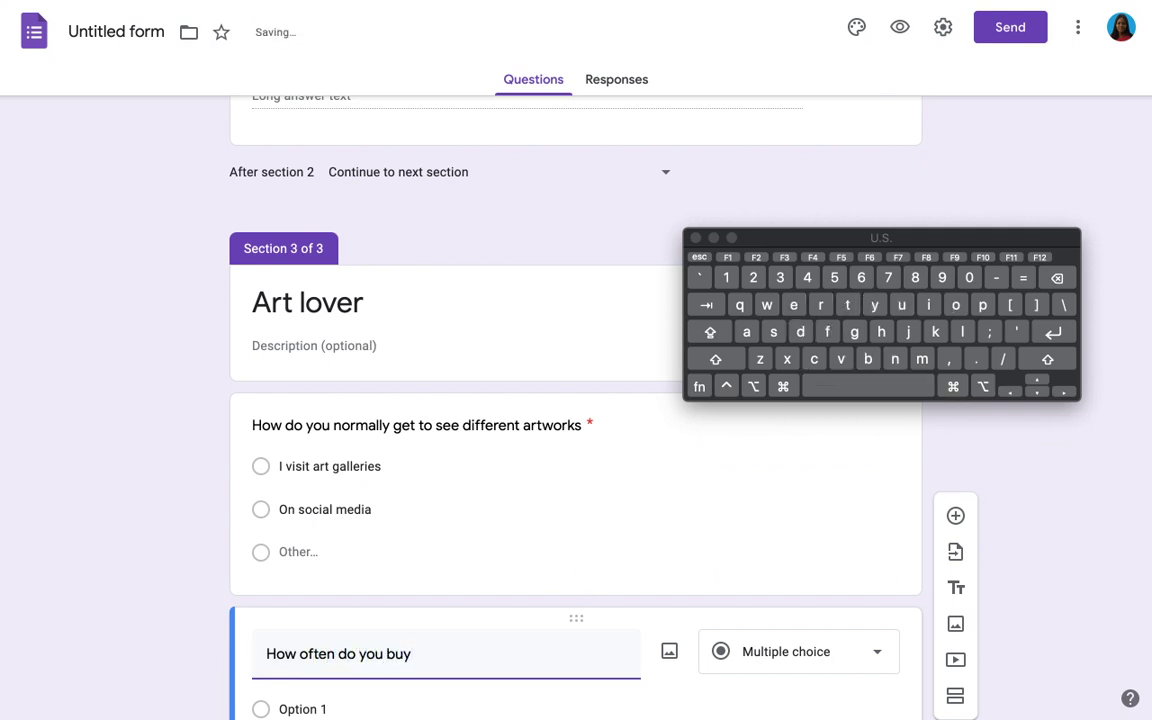
pyautogui.write(' artworks')
pyautogui.scroll(-2, 347, 609)
pyautogui.click(337, 609)
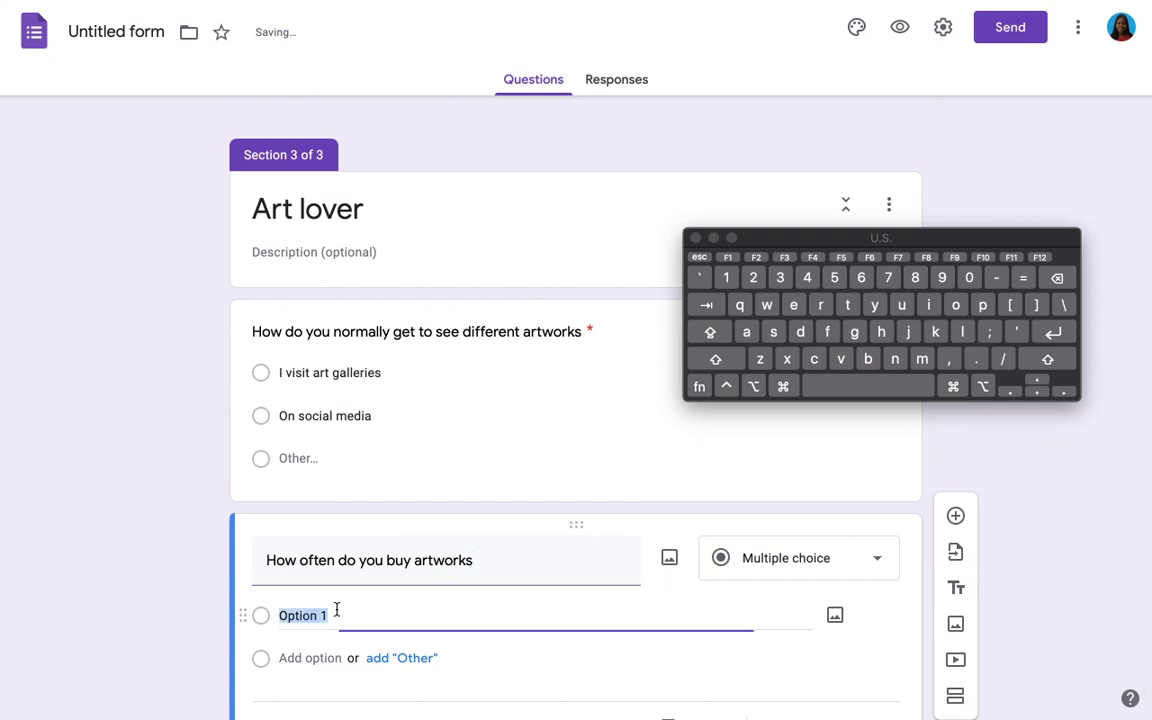
pyautogui.write('I don')
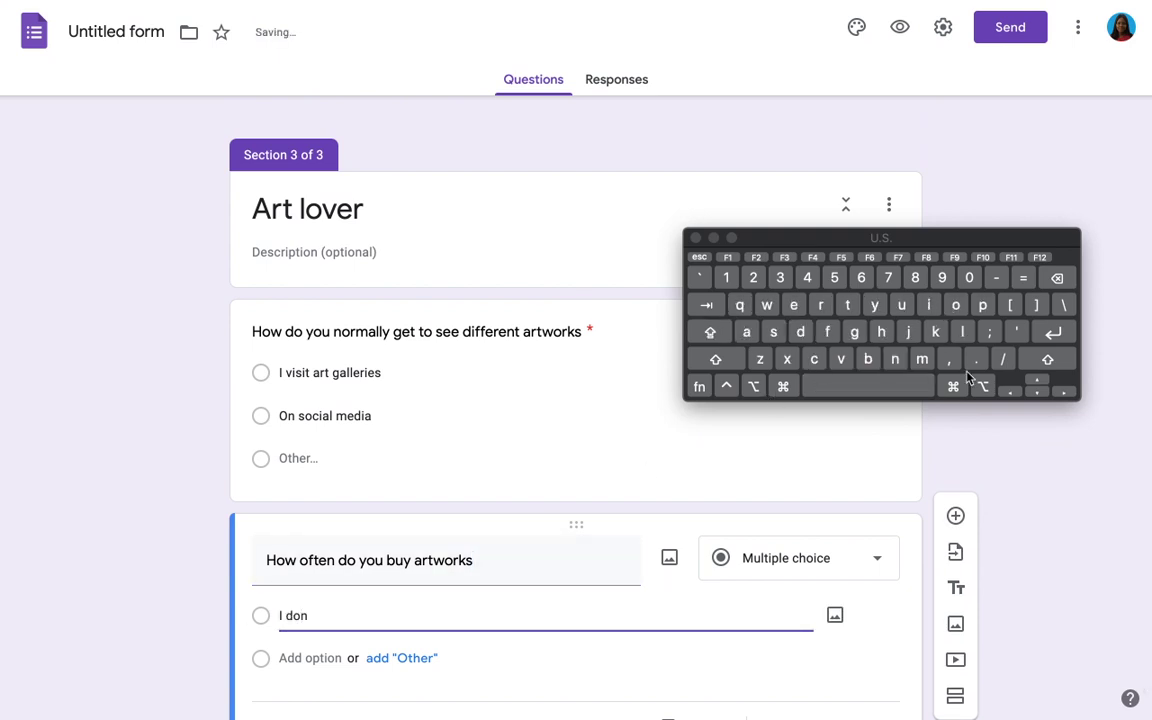
pyautogui.write("'t buy art works")
# Step: Add options 'Sometimes' and 'Frequently', and make the question required
pyautogui.click(316, 650)
pyautogui.write('S')
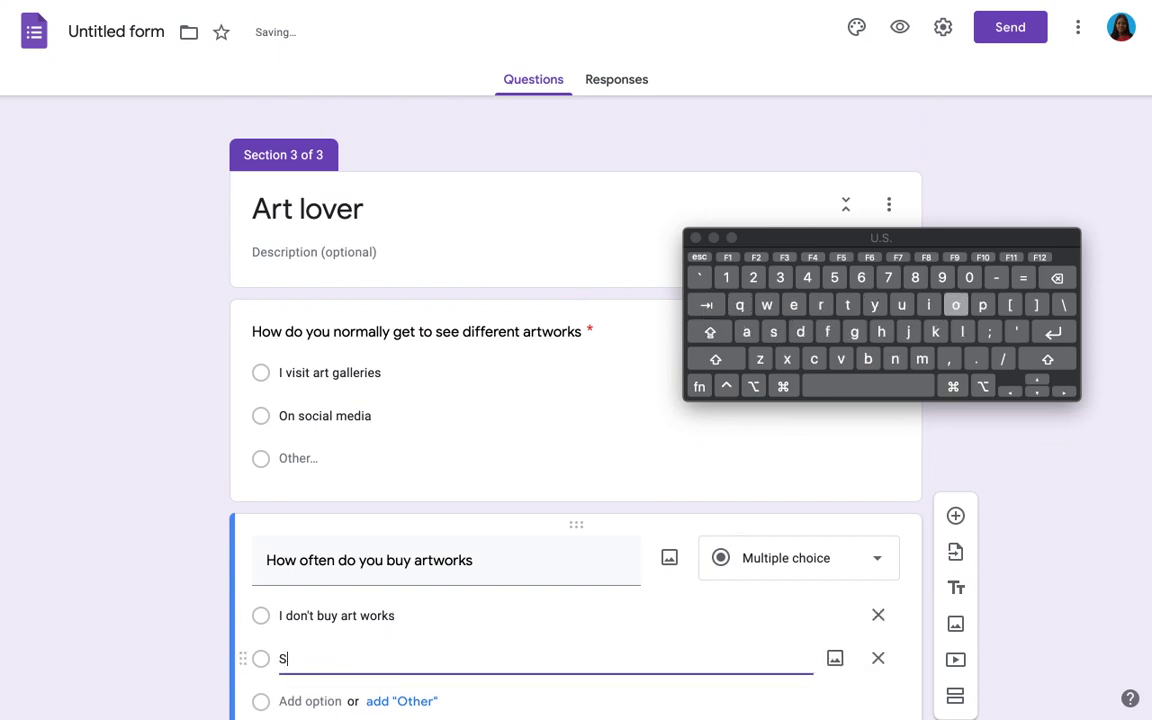
pyautogui.write('omet')
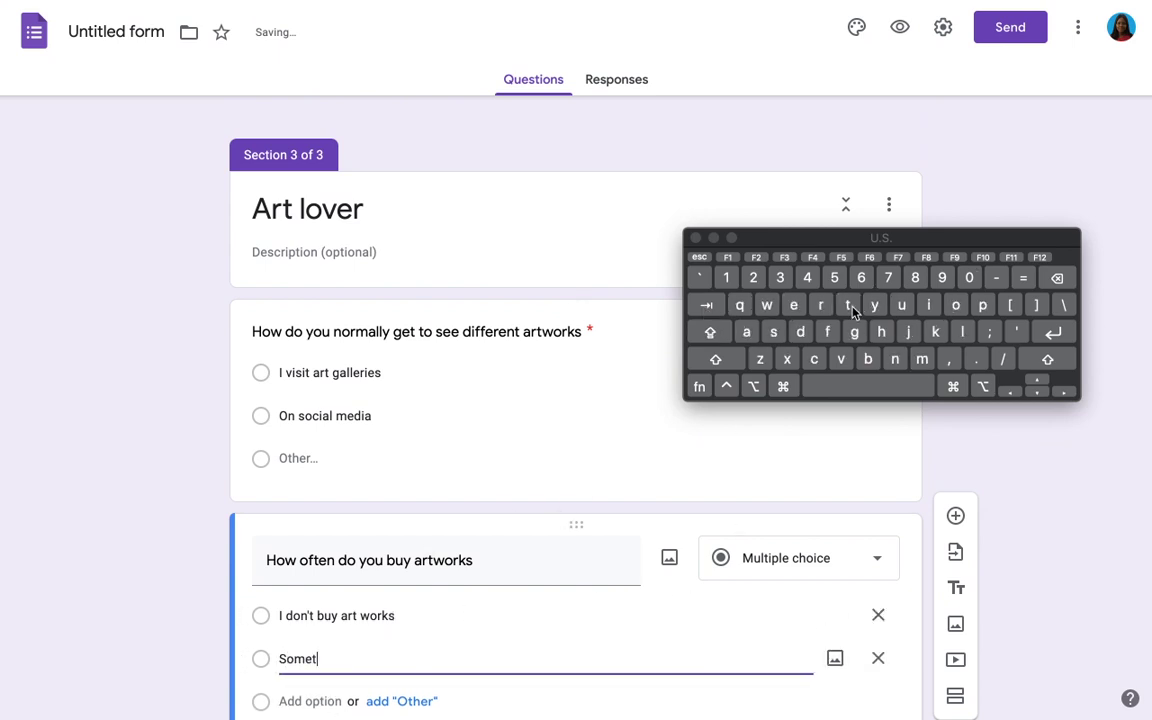
pyautogui.write('imes')
pyautogui.scroll(-1, 424, 471)
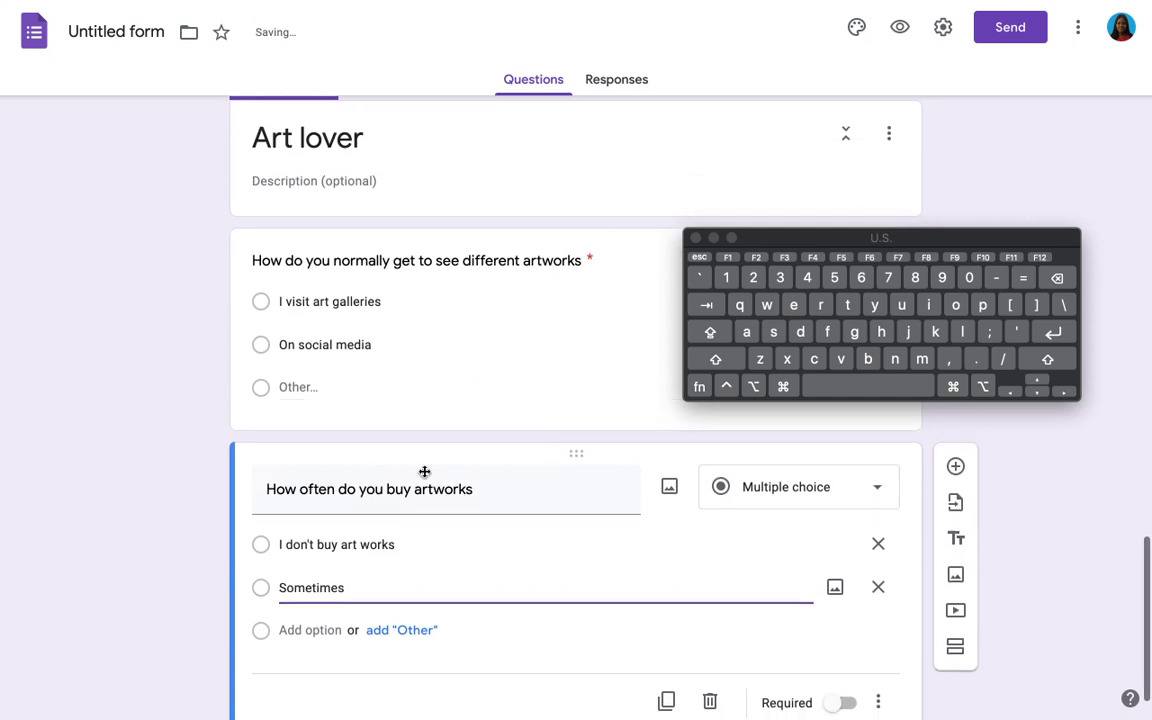
pyautogui.click(290, 630)
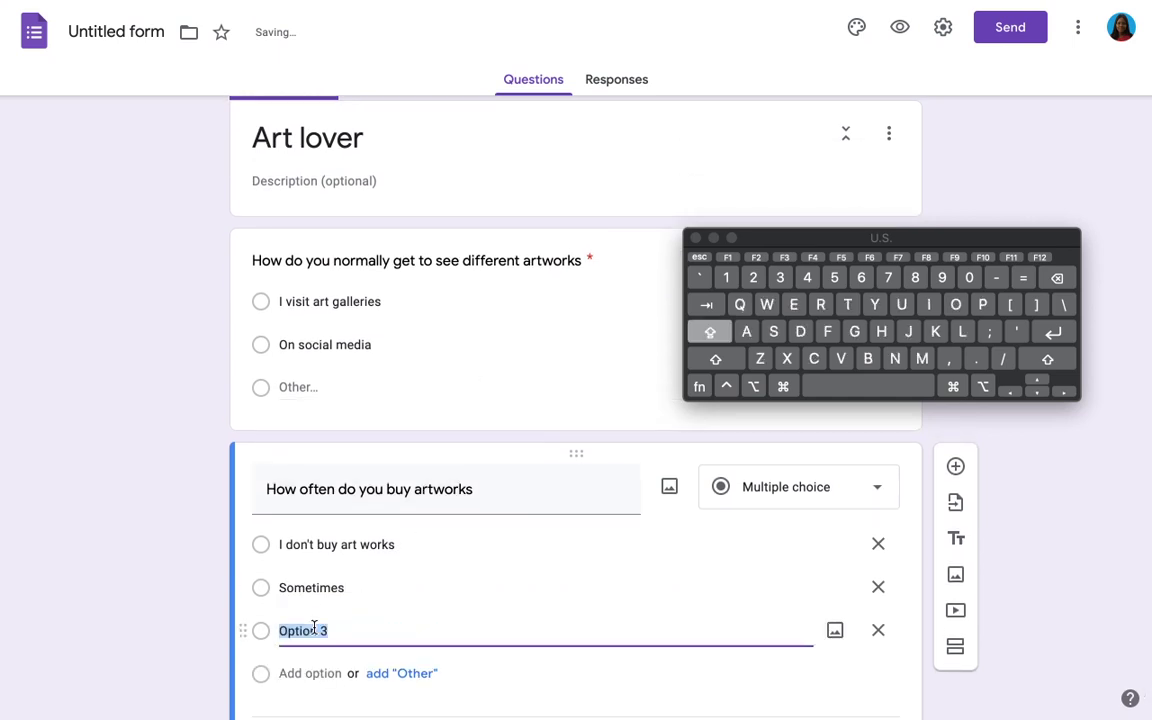
pyautogui.write('F')
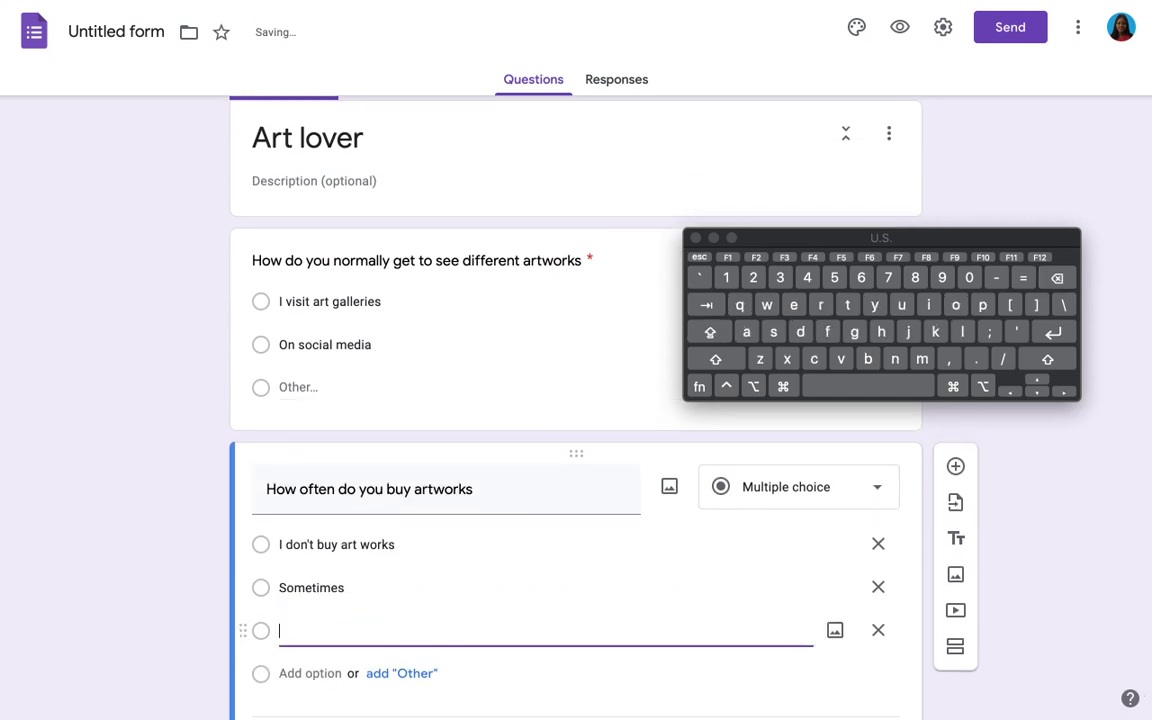
pyautogui.press('BackSpace')
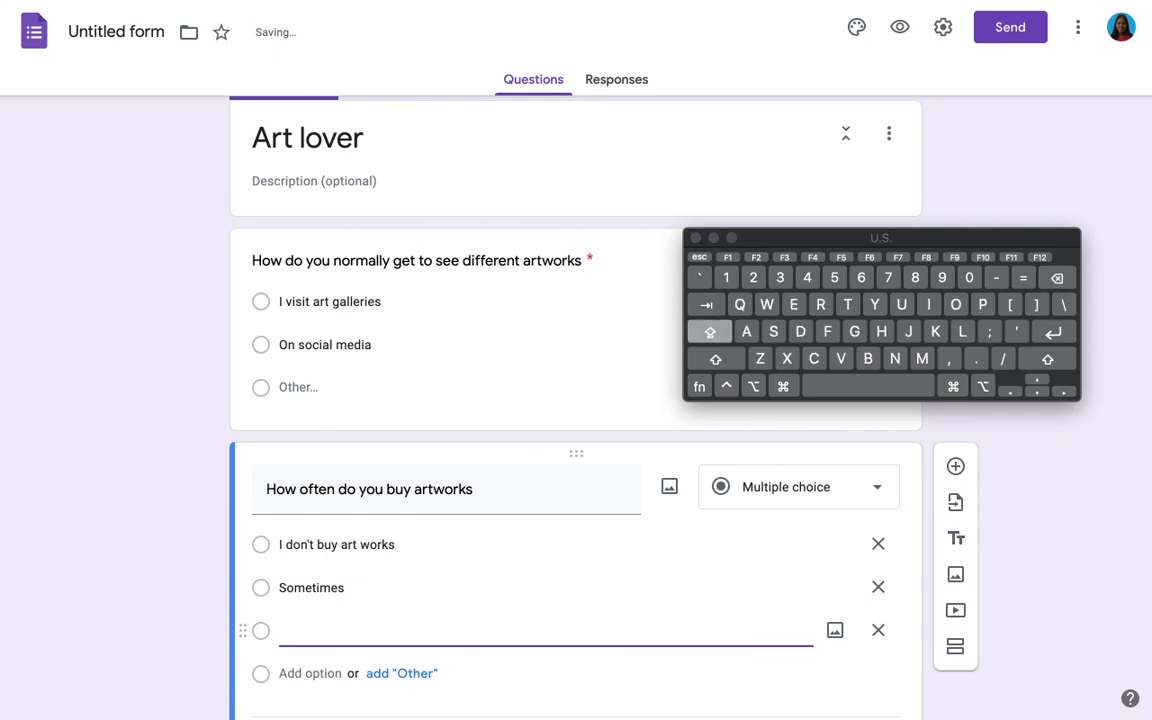
pyautogui.write('Freq')
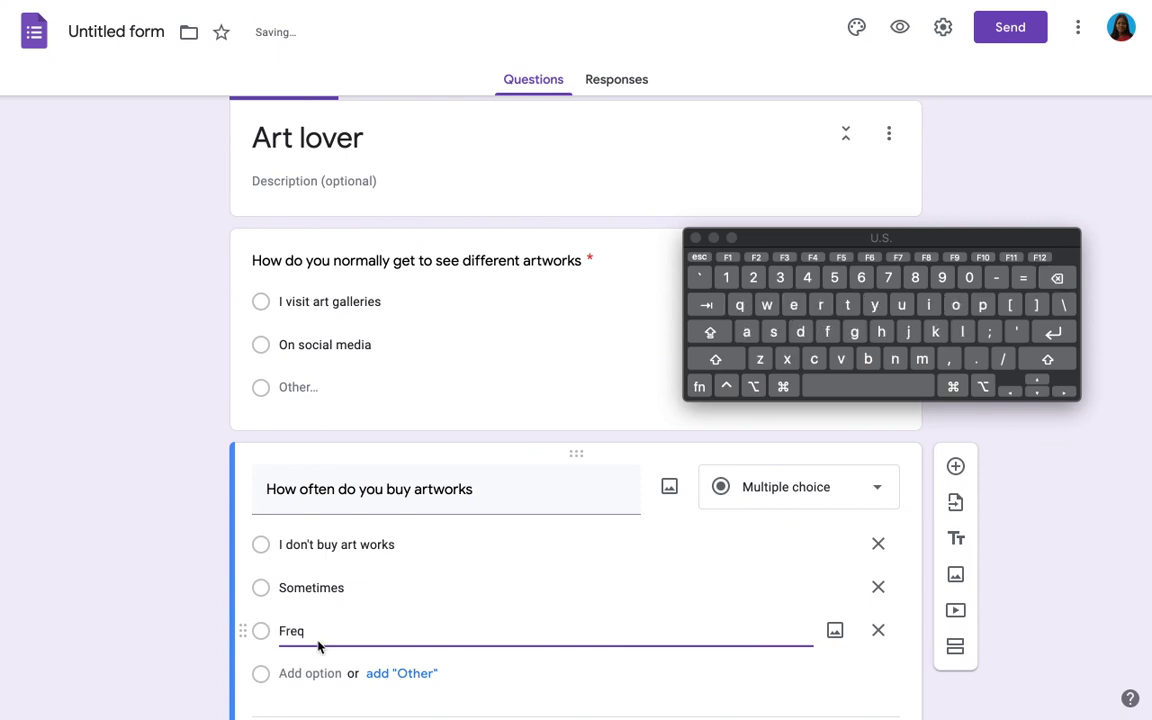
pyautogui.write('uently')
pyautogui.scroll(-1, 479, 511)
pyautogui.click(832, 644)
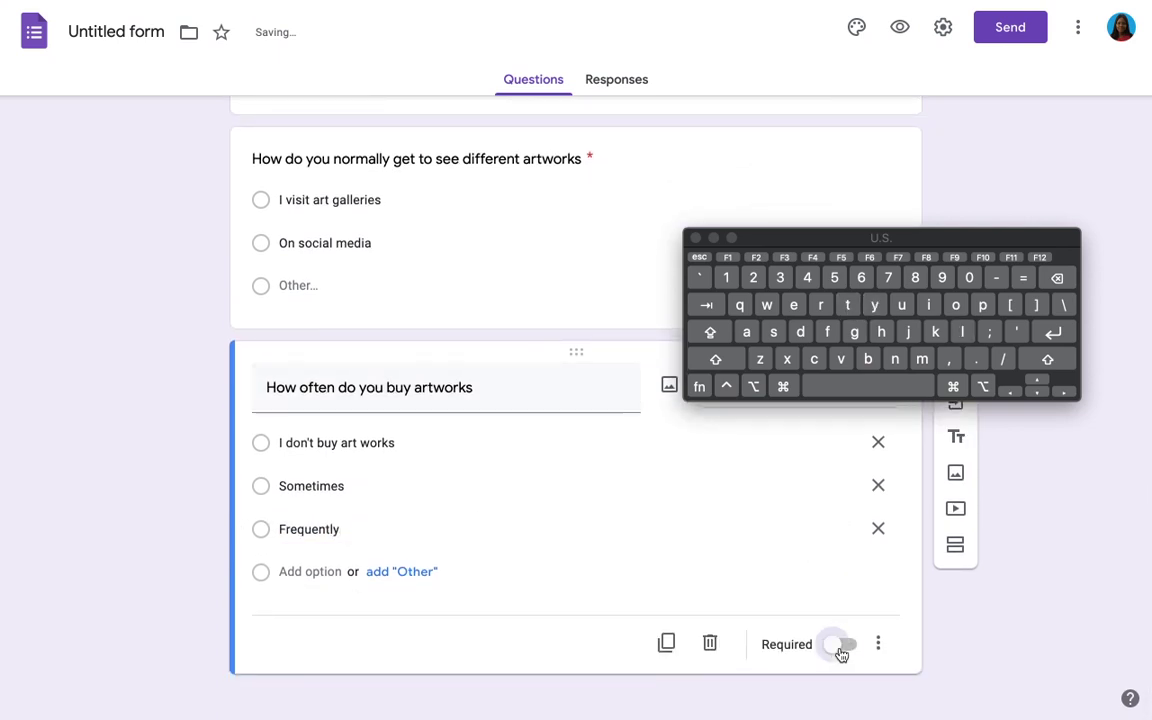
pyautogui.moveTo(964, 238); pyautogui.dragTo(827, 30)
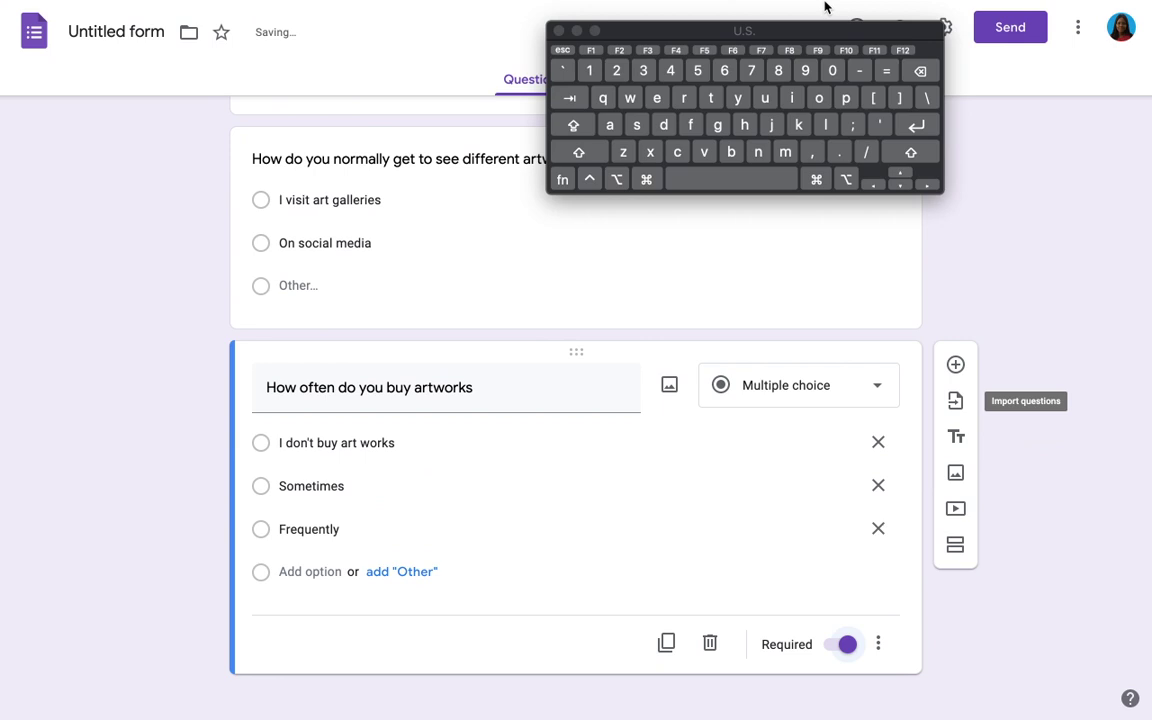
# Step: Add a required question 'What has been your biggest challenge when it comes to viewing artworks and buying them'
pyautogui.click(956, 366)
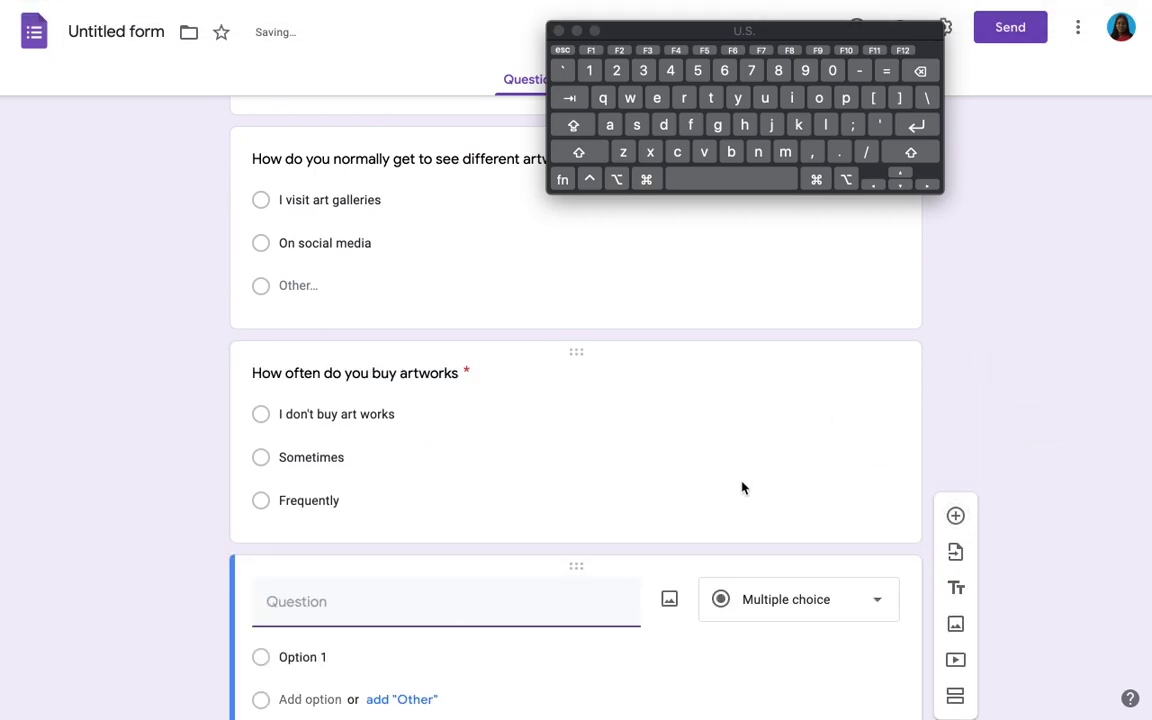
pyautogui.scroll(-2, 742, 488)
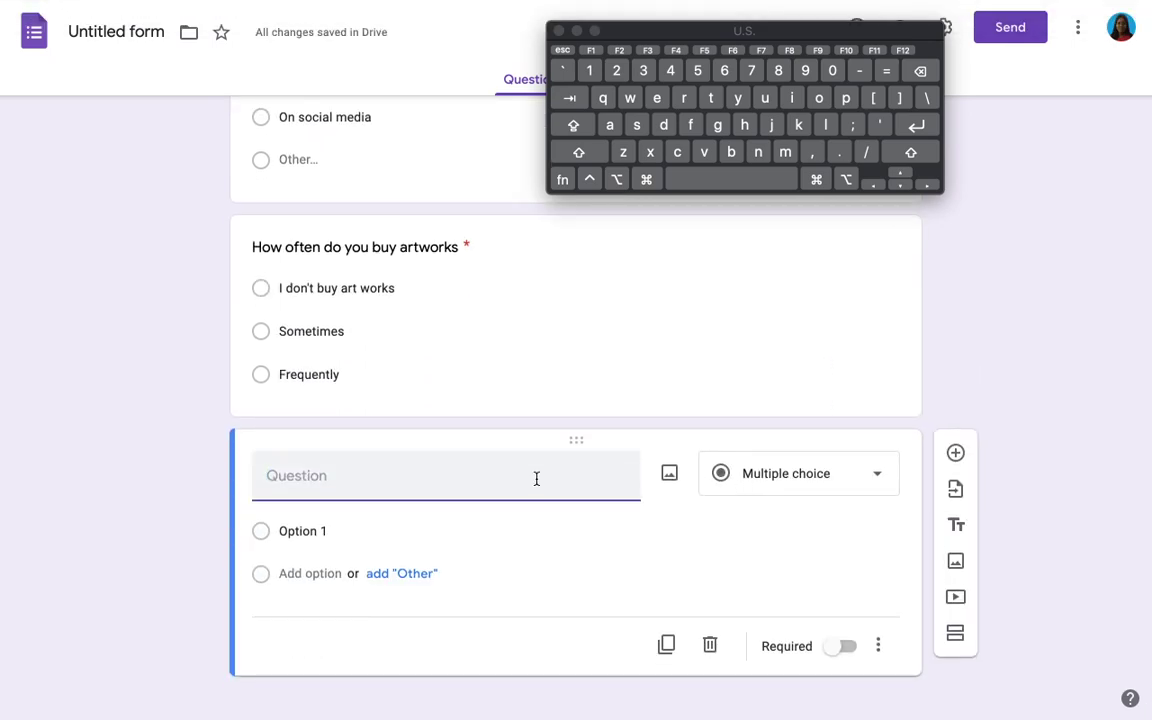
pyautogui.write('What')
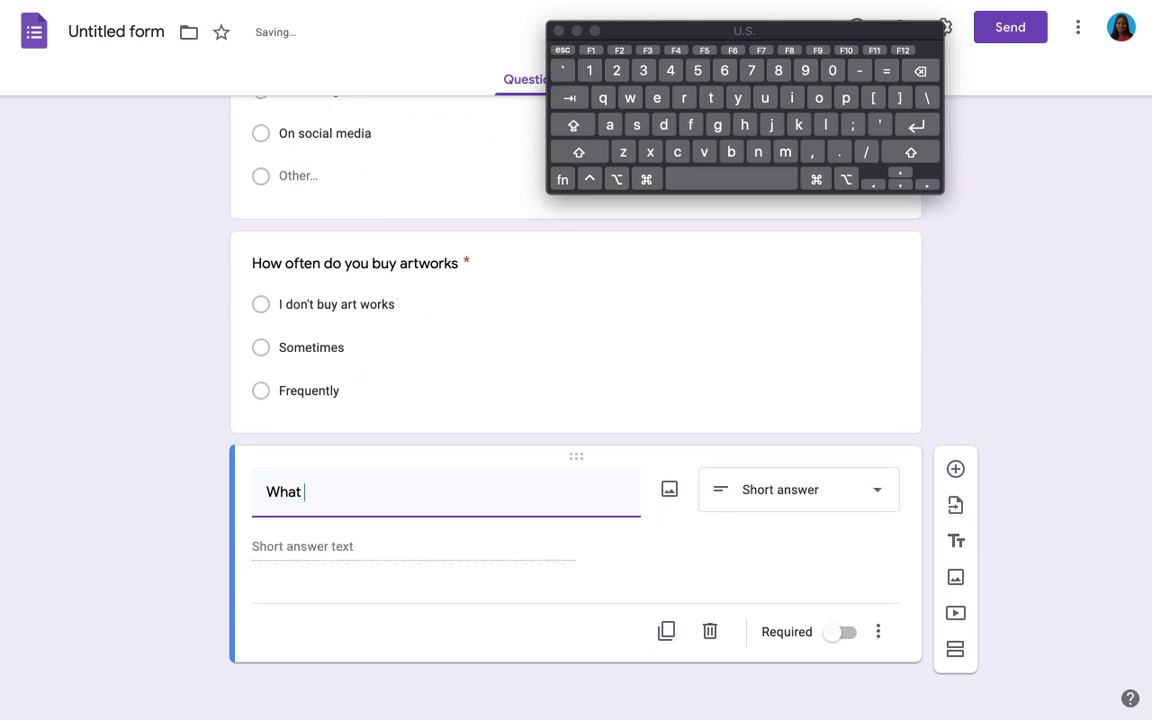
pyautogui.write(' has been your ')
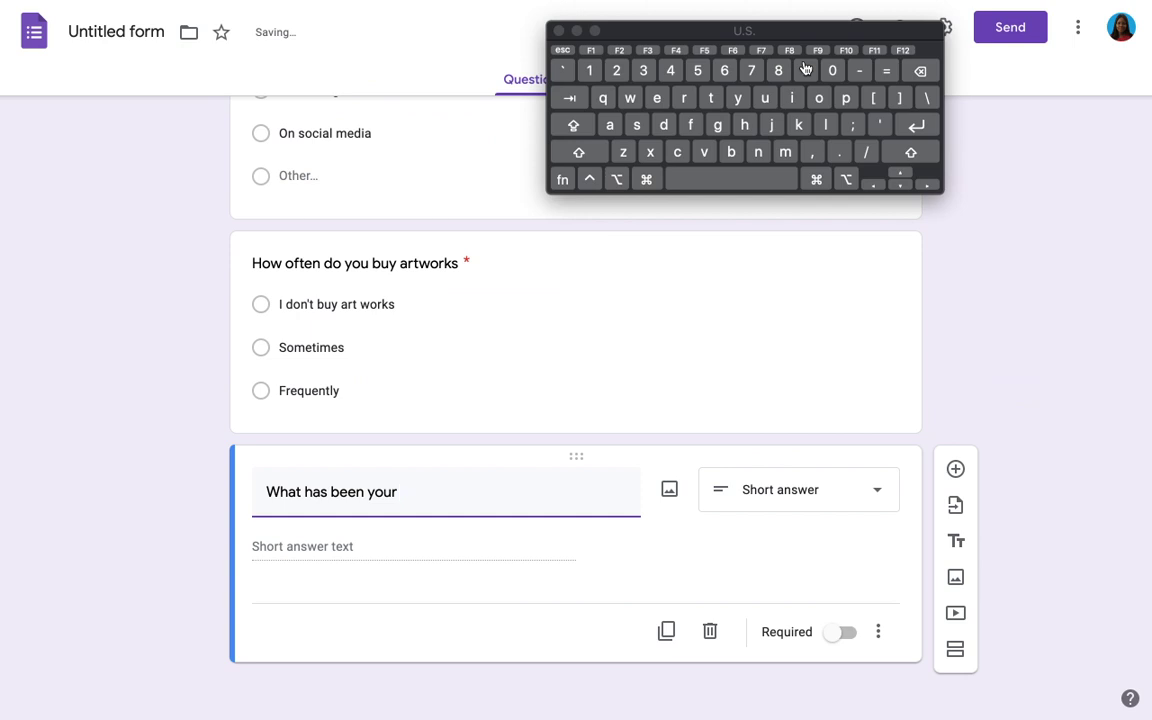
pyautogui.write('biggest cha')
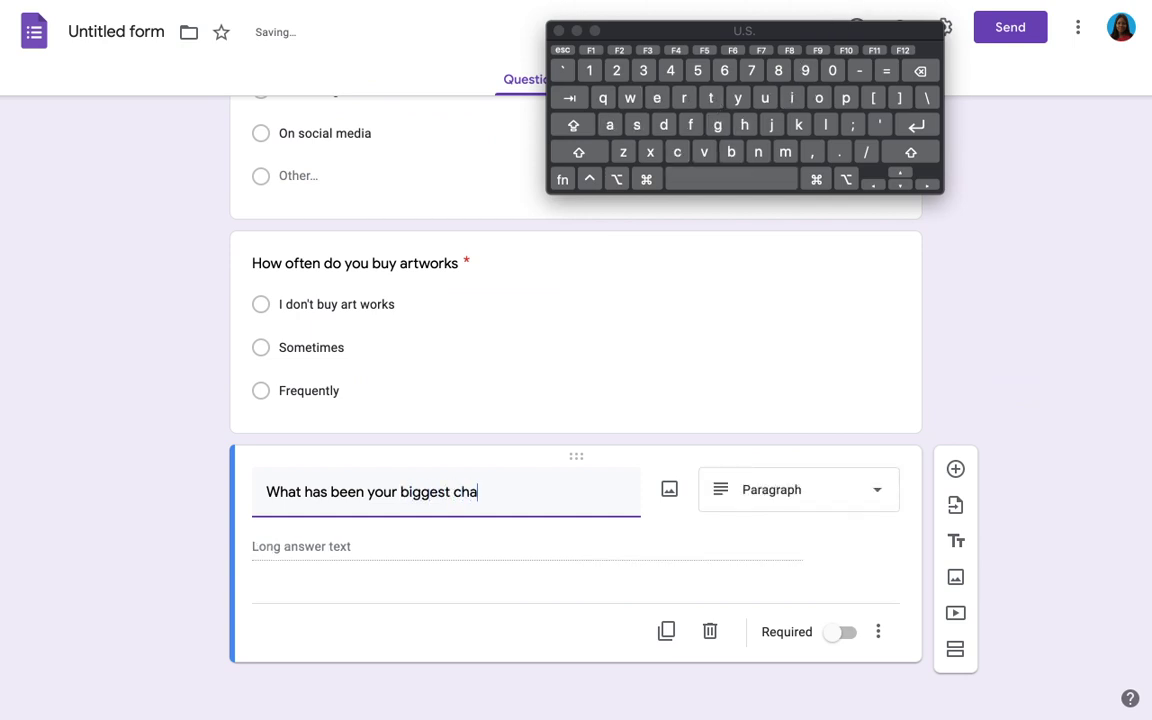
pyautogui.write('leg')
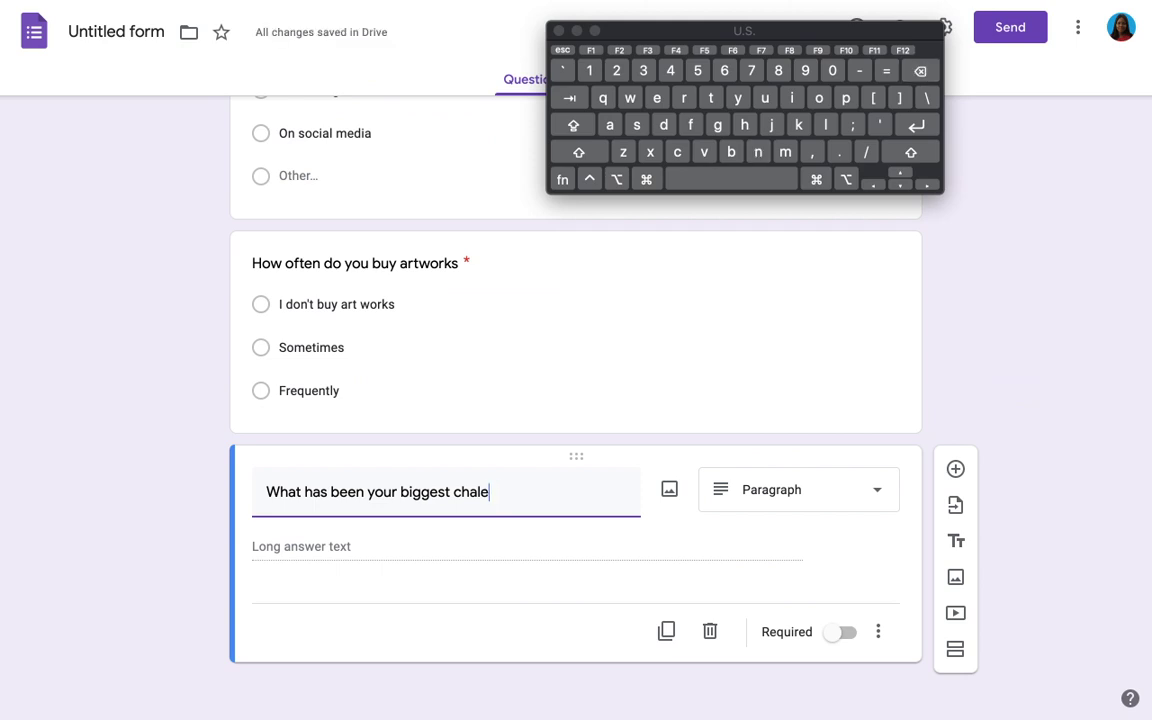
pyautogui.press('BackSpace')
pyautogui.write('lenge when i')
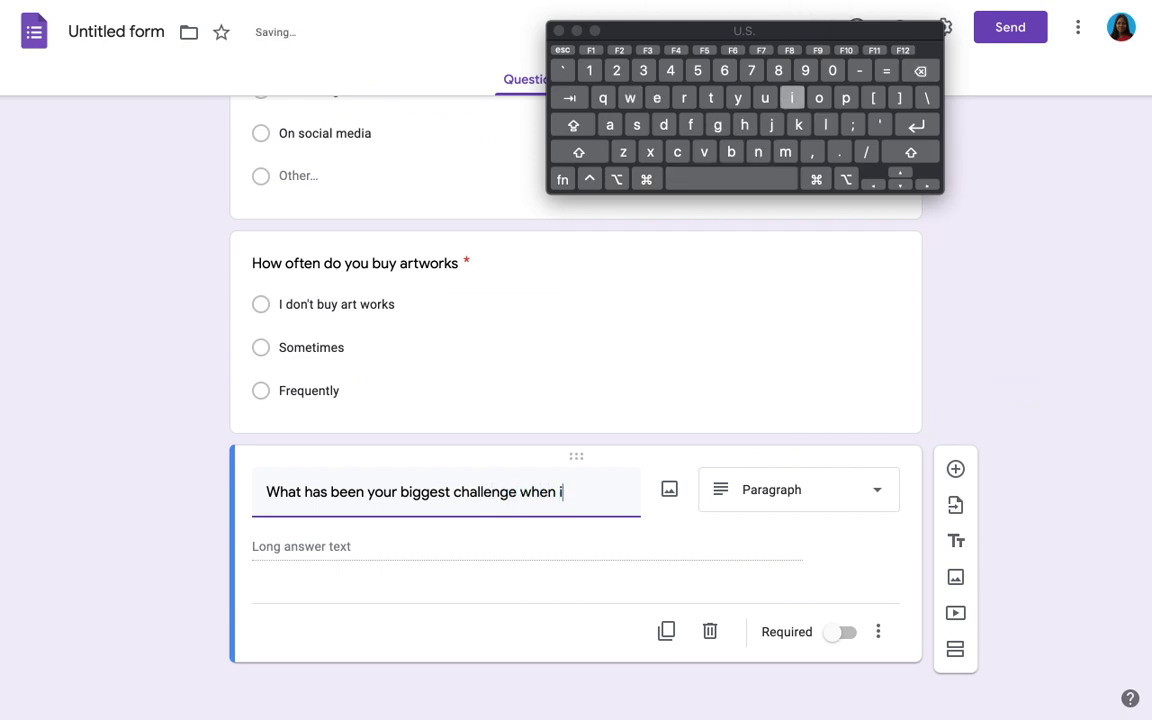
pyautogui.write('t co')
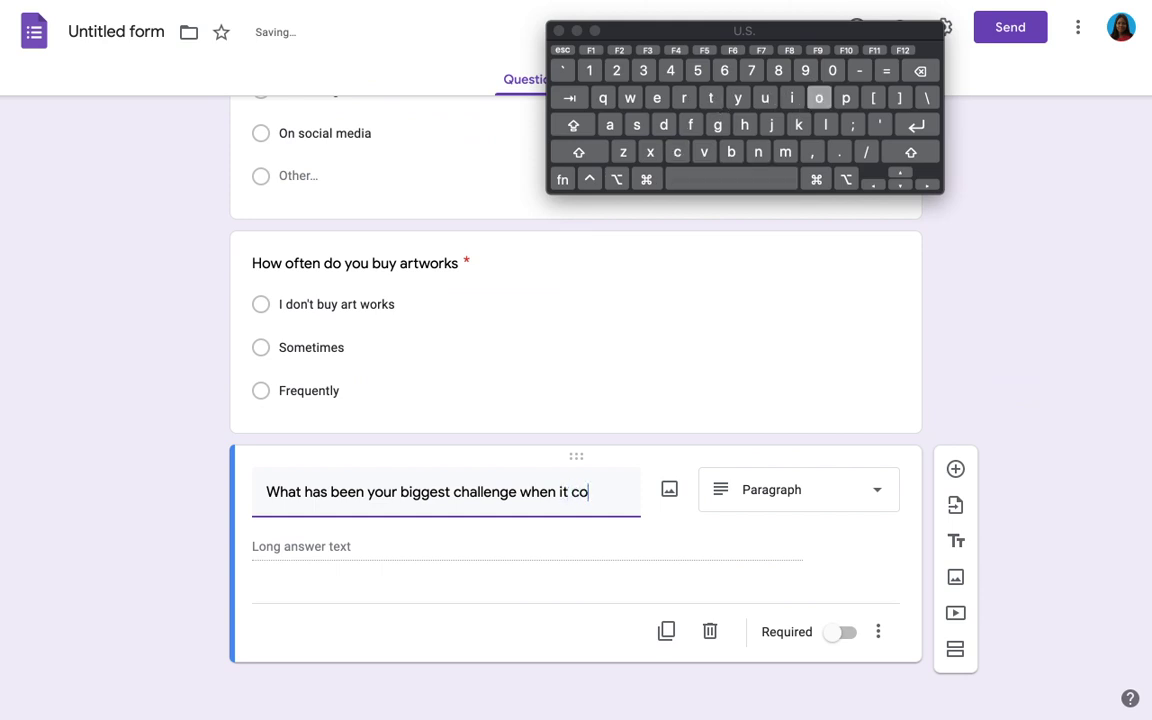
pyautogui.write('mes t')
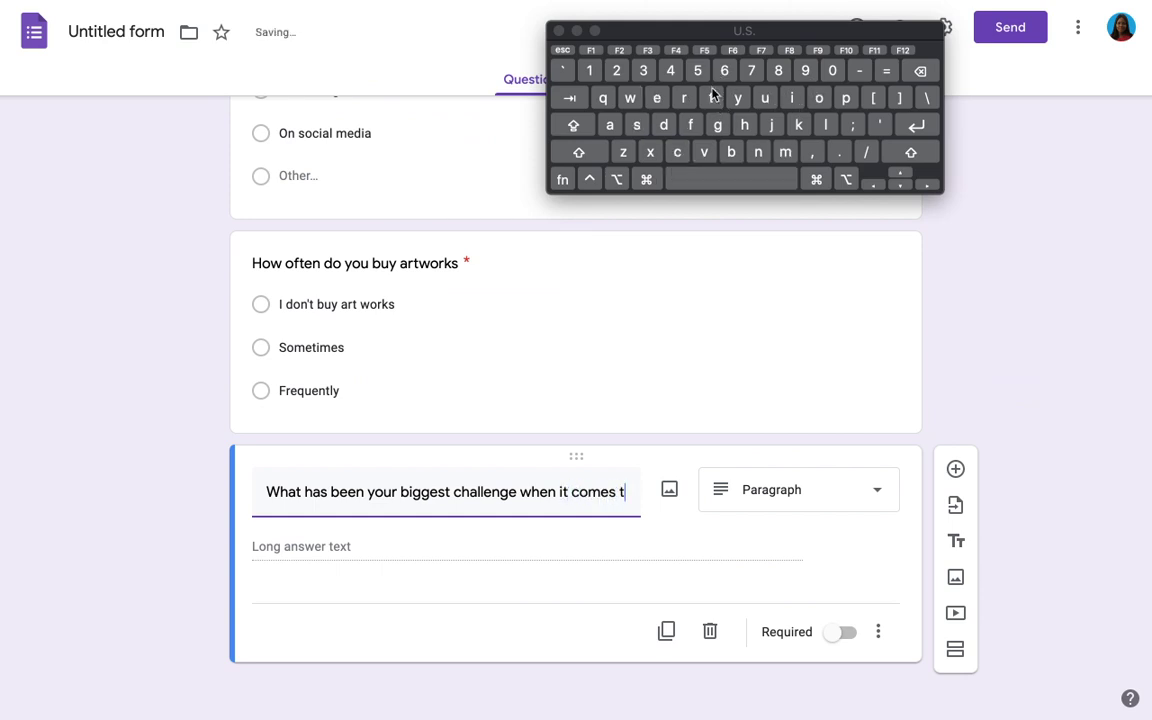
pyautogui.write('o buying a')
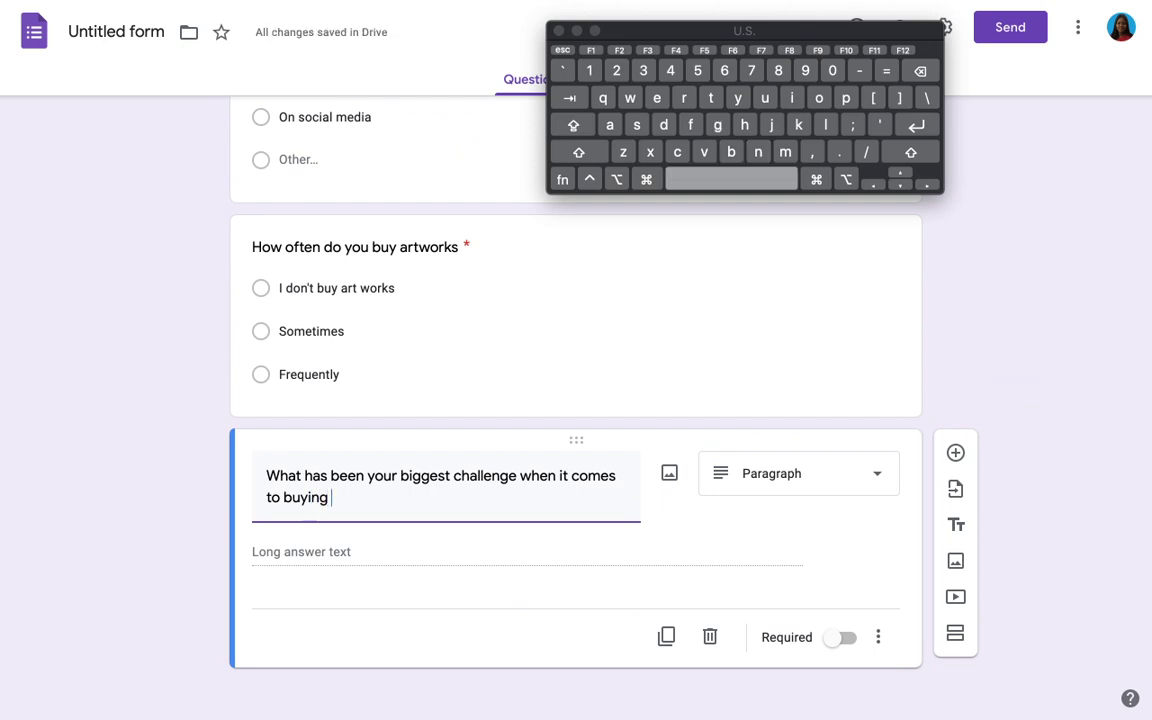
pyautogui.press('BackSpace')
pyautogui.press('BackSpace')
pyautogui.press('BackSpace')
pyautogui.press('BackSpace')
pyautogui.press('BackSpace')
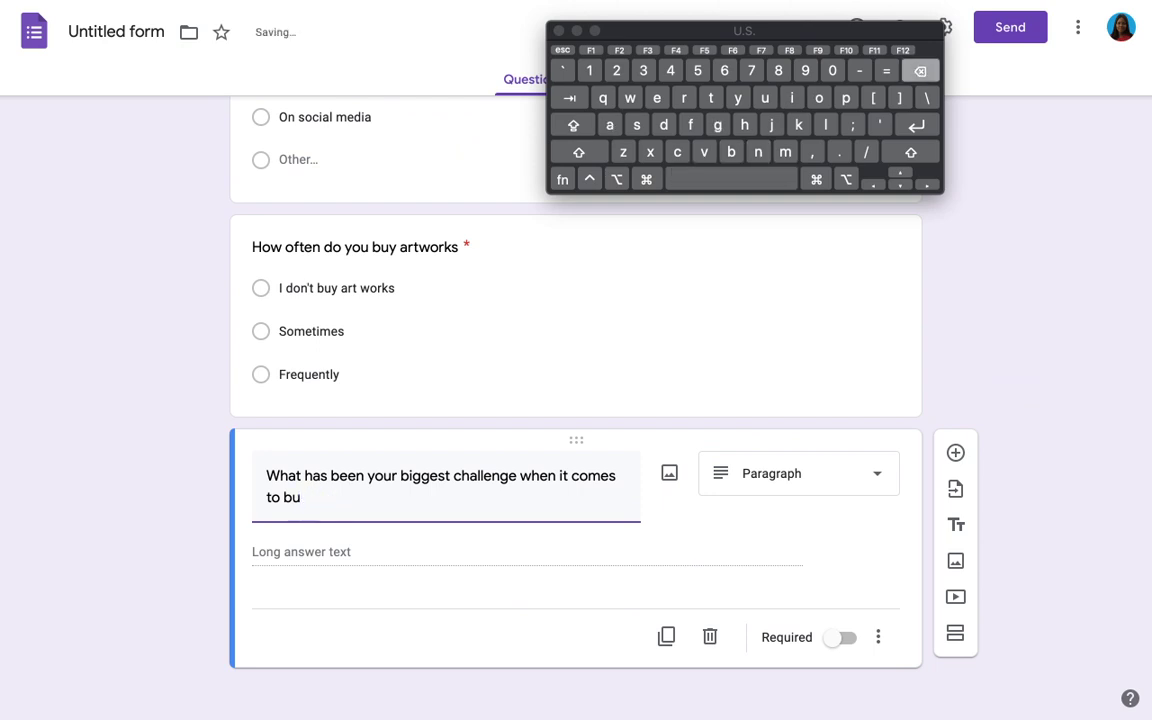
pyautogui.press('BackSpace')
pyautogui.press('BackSpace')
pyautogui.write('viewin')
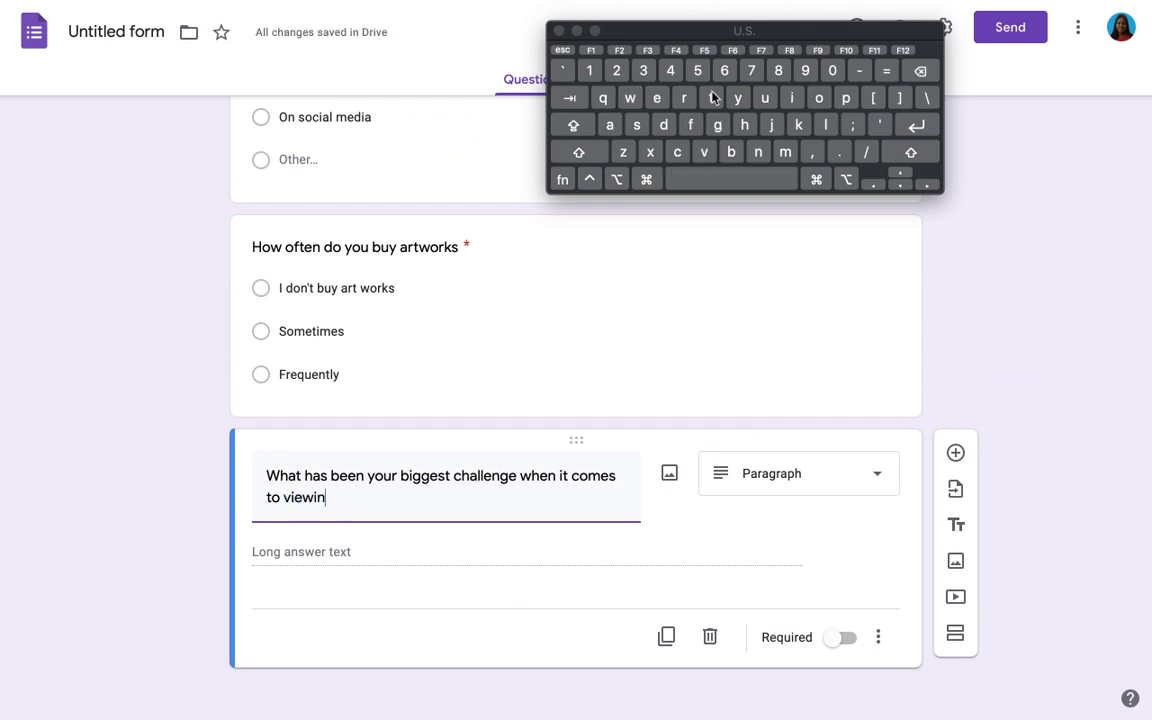
pyautogui.write('g o')
pyautogui.press('BackSpace')
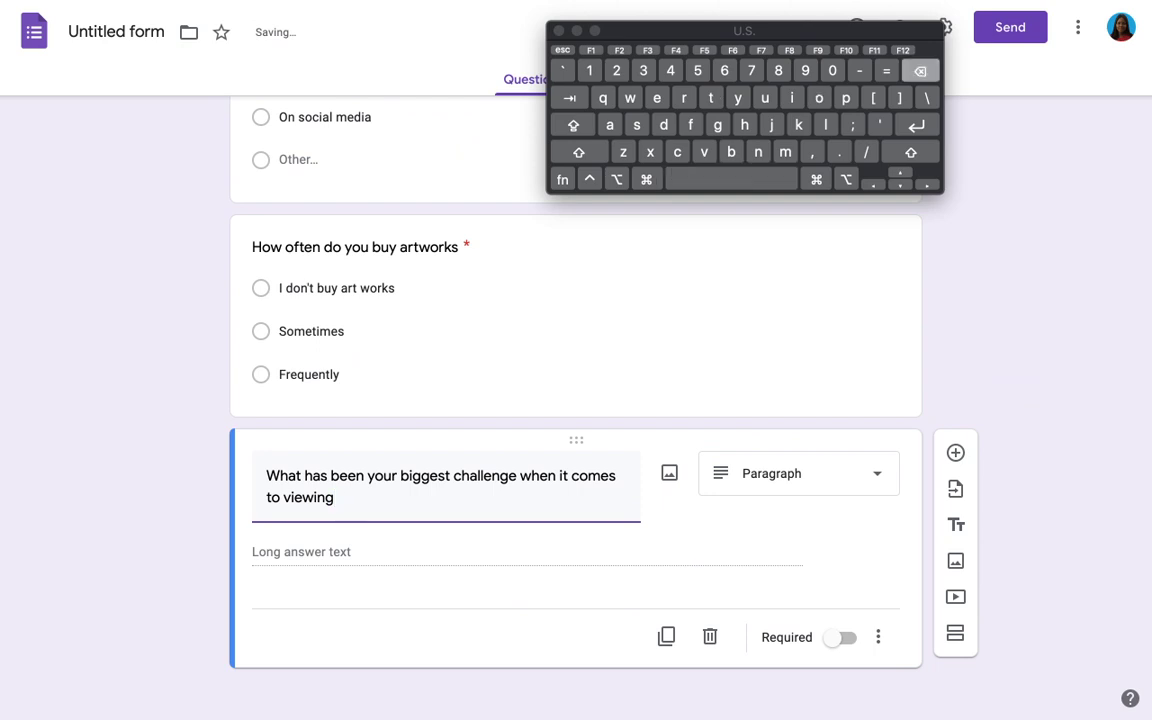
pyautogui.write('artw')
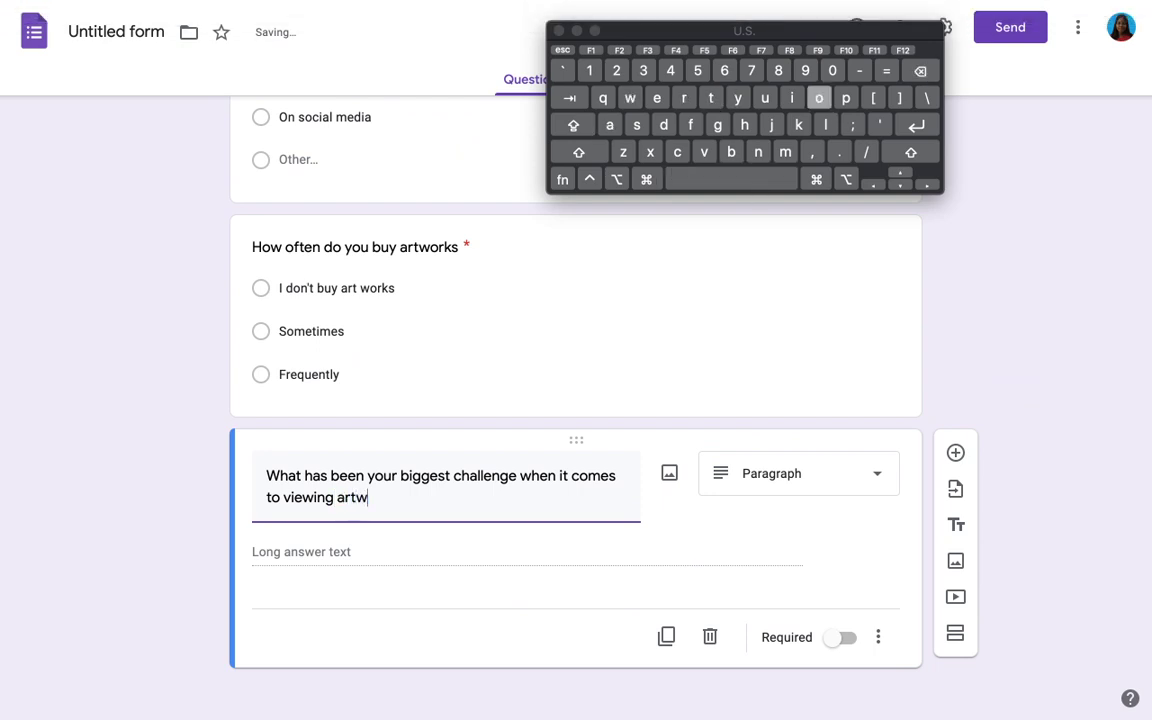
pyautogui.write('orks and buy')
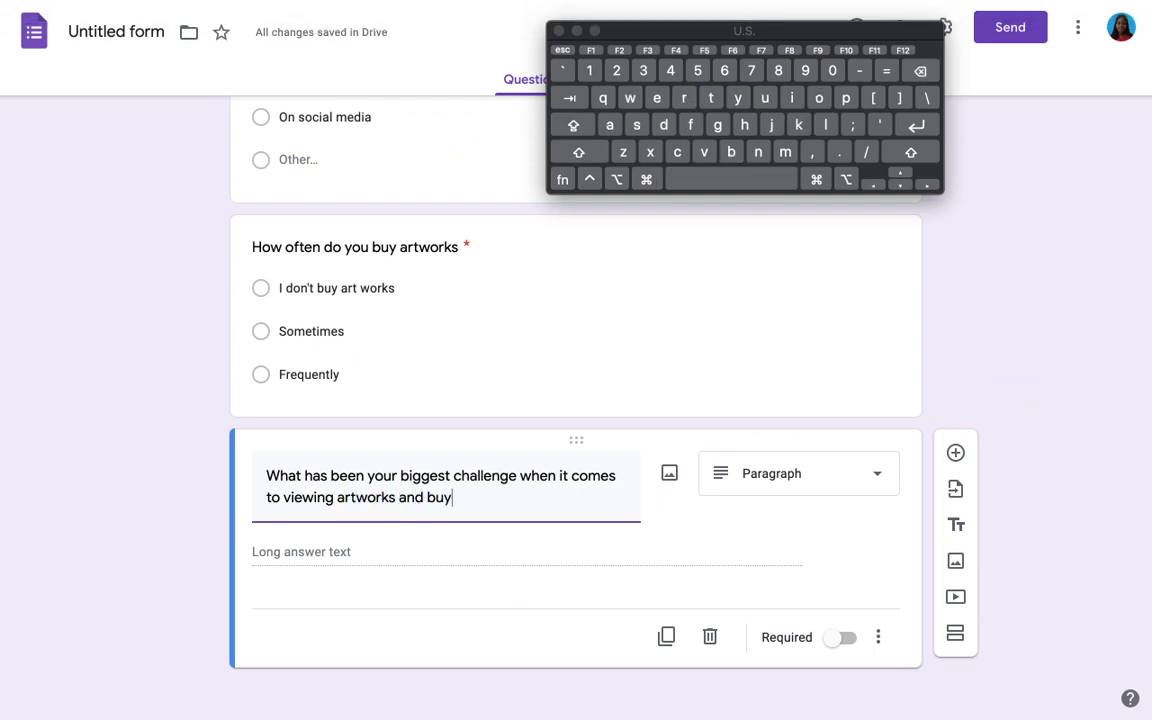
pyautogui.write('ing t')
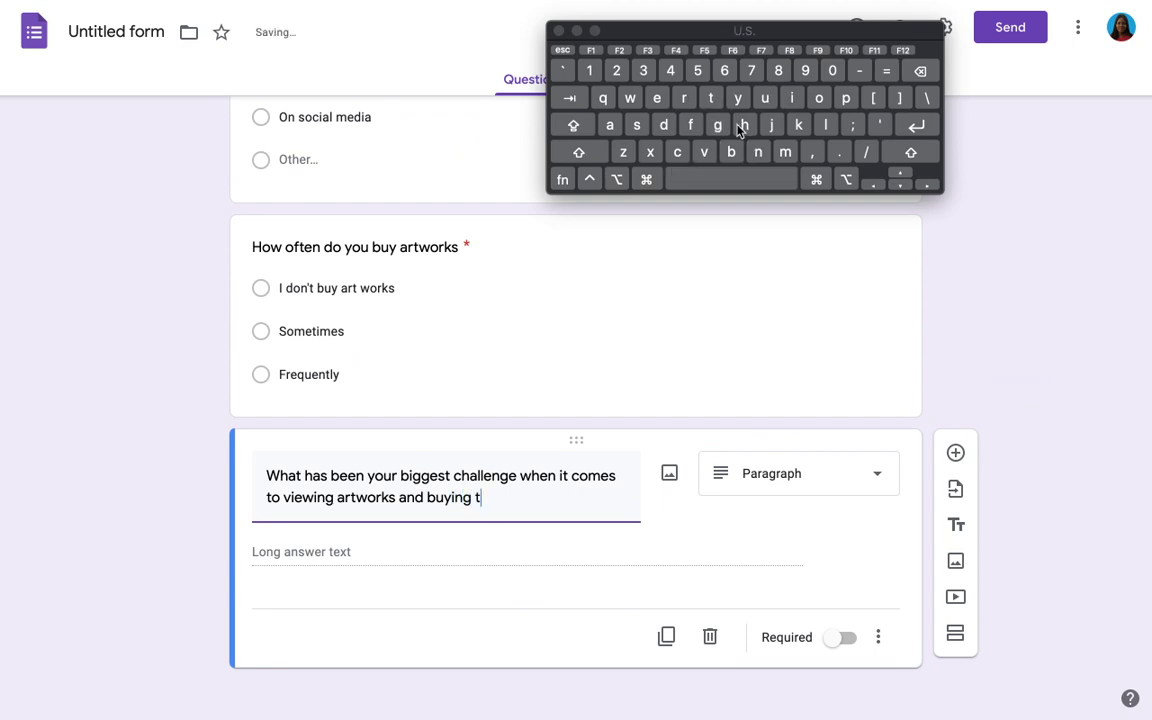
pyautogui.write('hem')
pyautogui.scroll(-1, 680, 543)
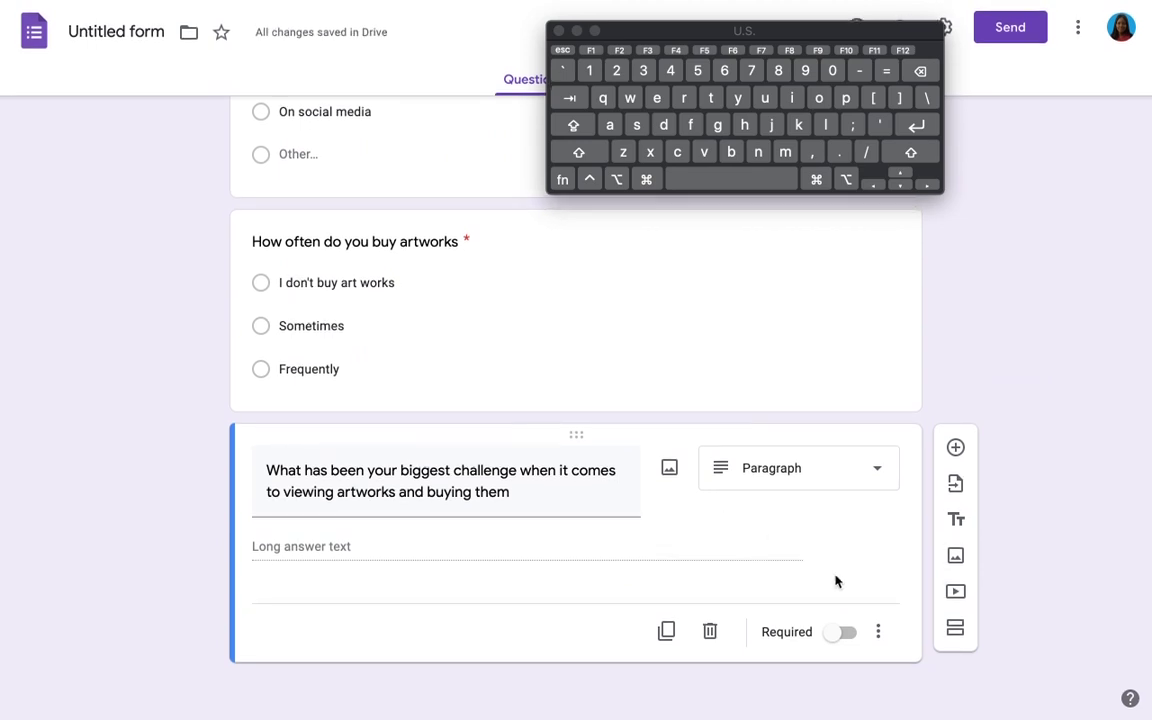
pyautogui.click(841, 636)
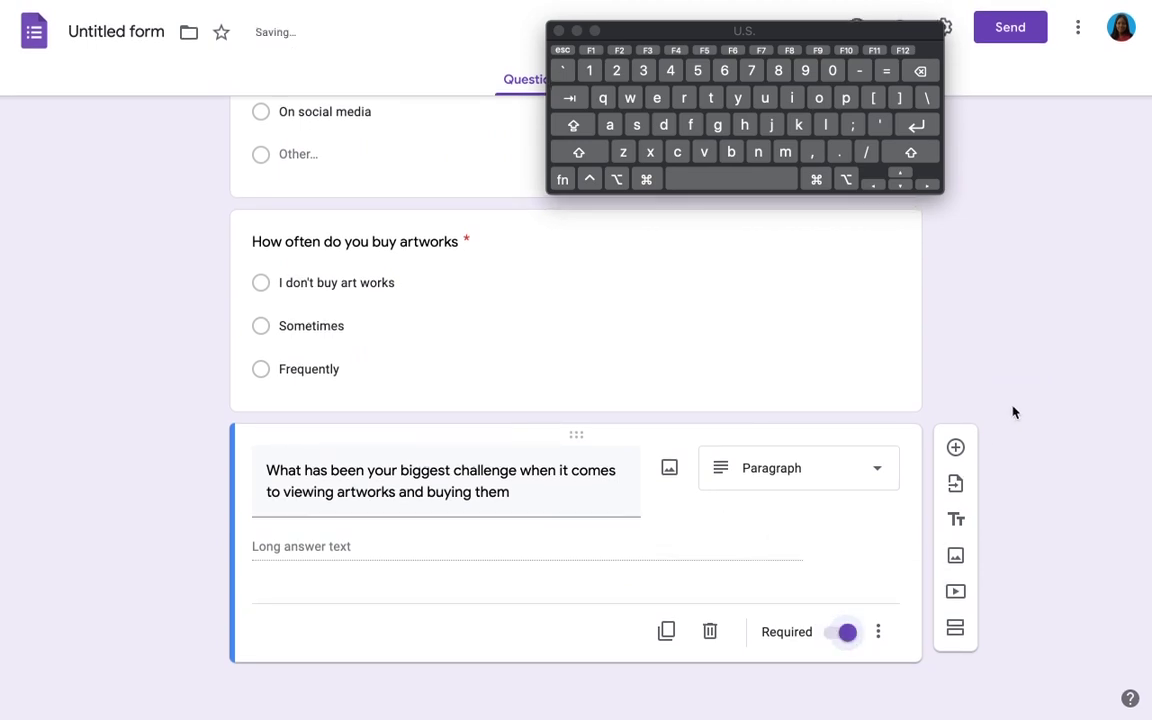
# Step: Add the question 'If there was an online marketplace where your could view artworks from your favorite artists, would you use it?'
pyautogui.click(956, 449)
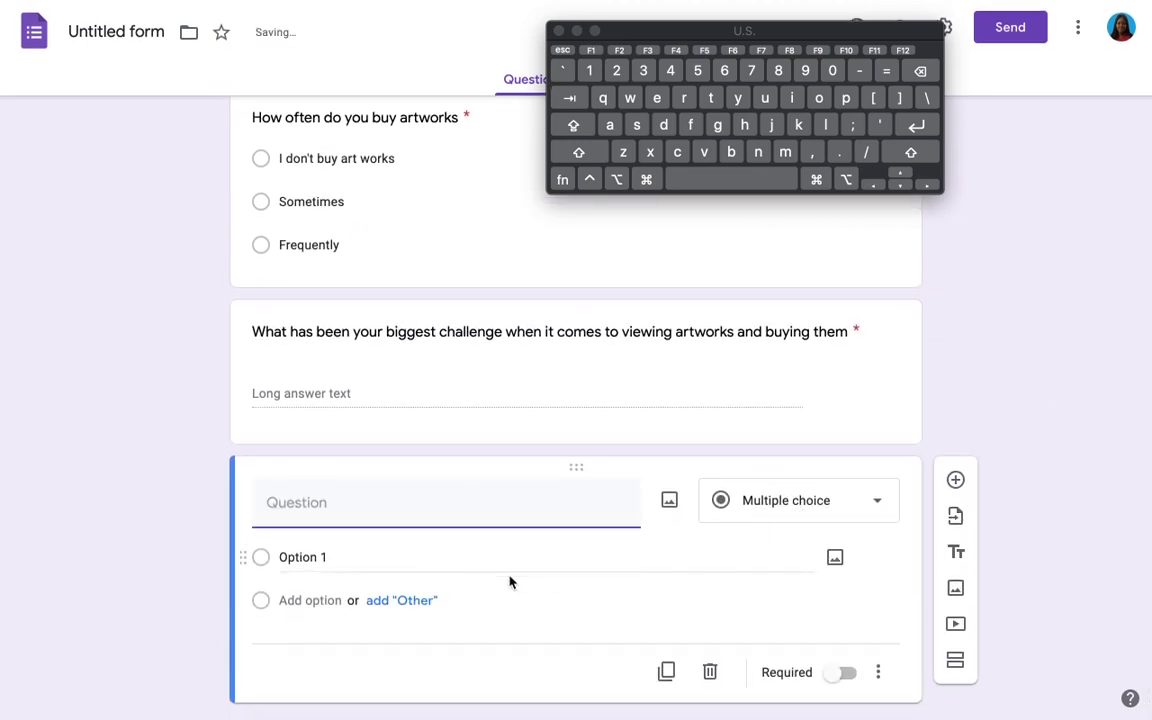
pyautogui.write('If')
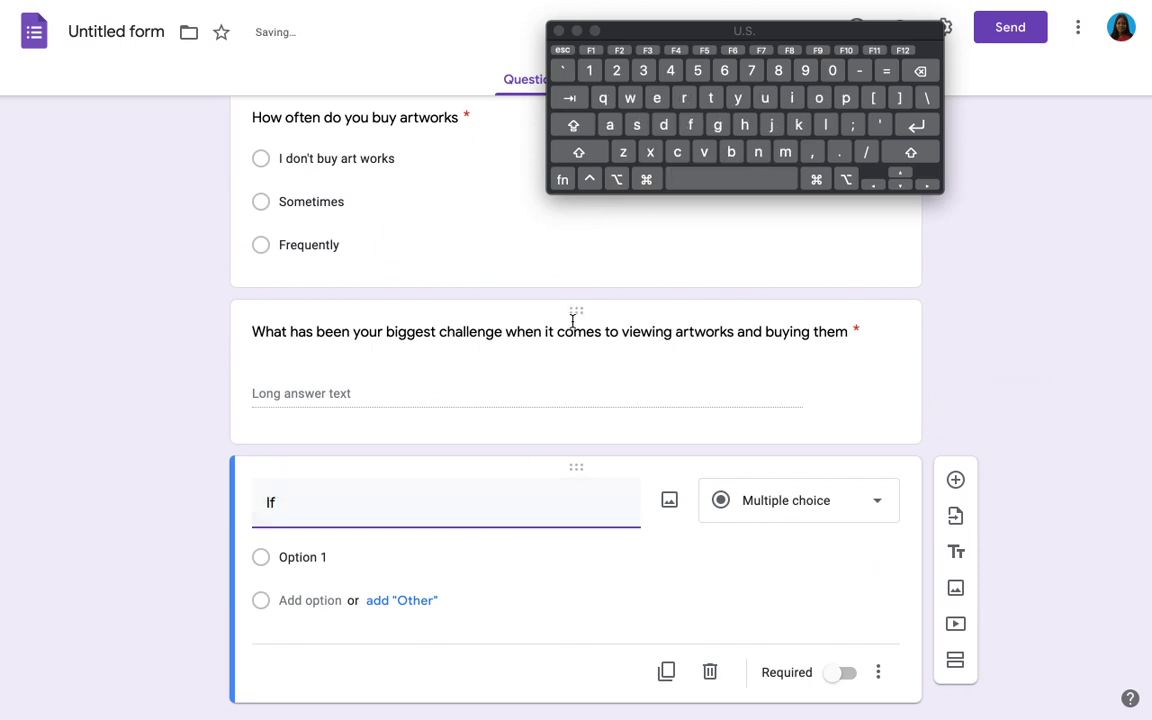
pyautogui.write(' t')
pyautogui.write('ere')
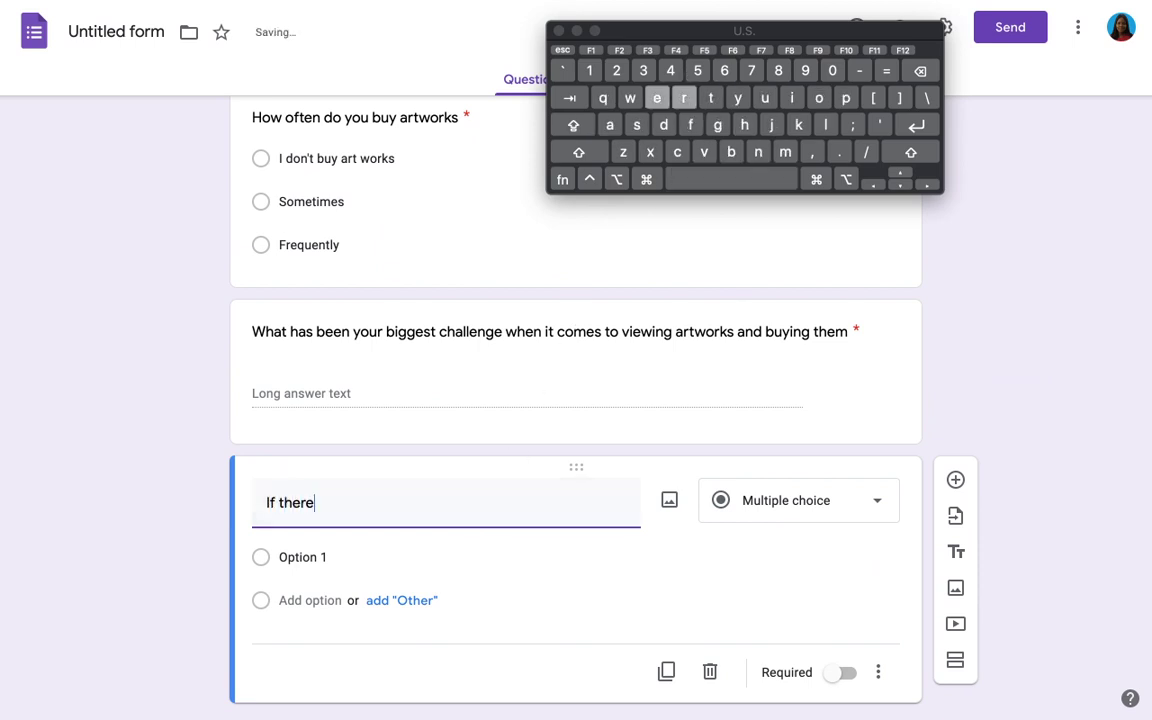
pyautogui.write(' was an on')
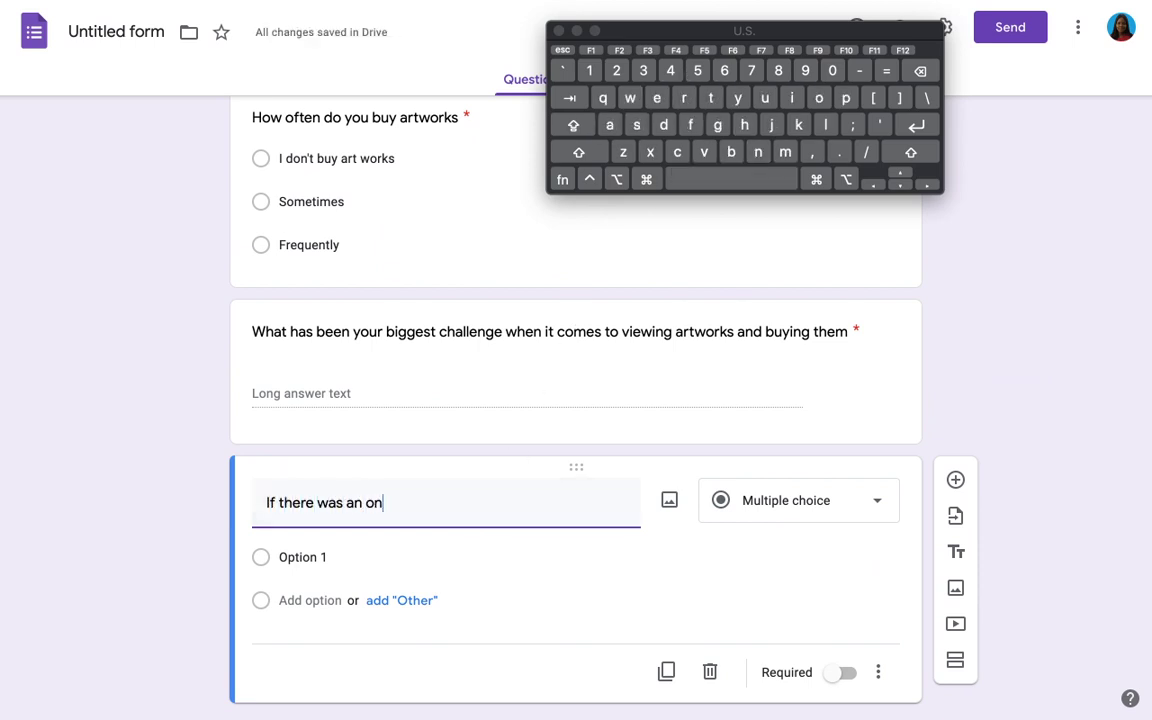
pyautogui.write('line mark')
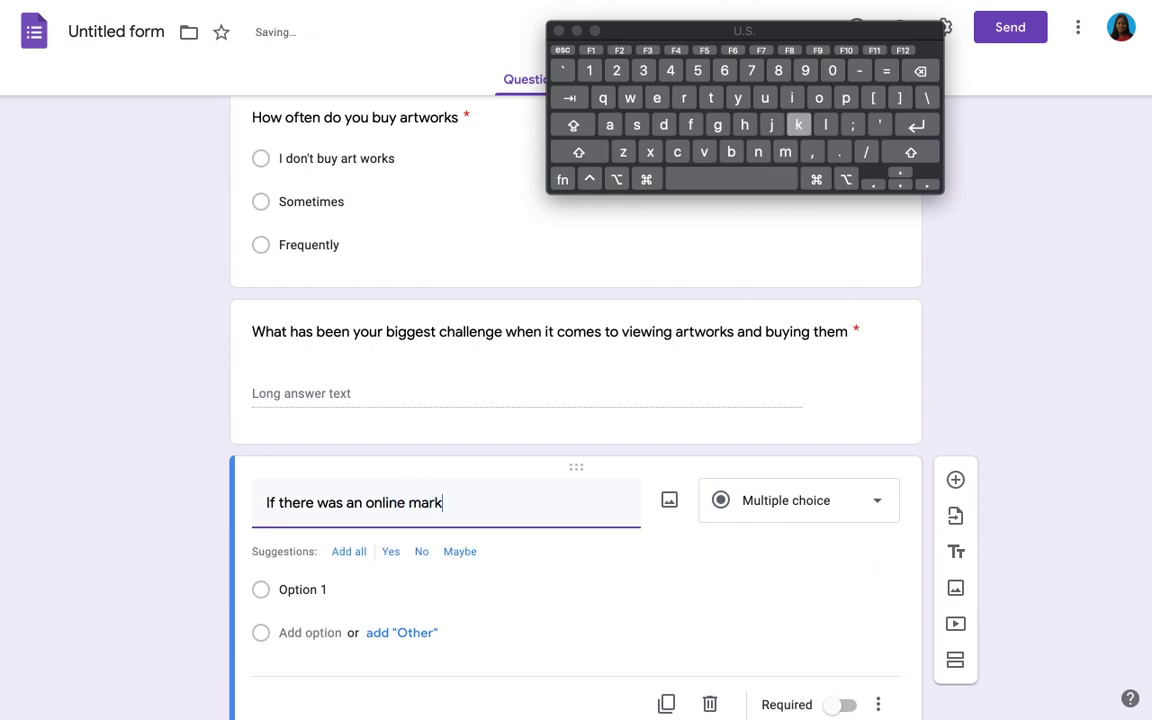
pyautogui.write('etp')
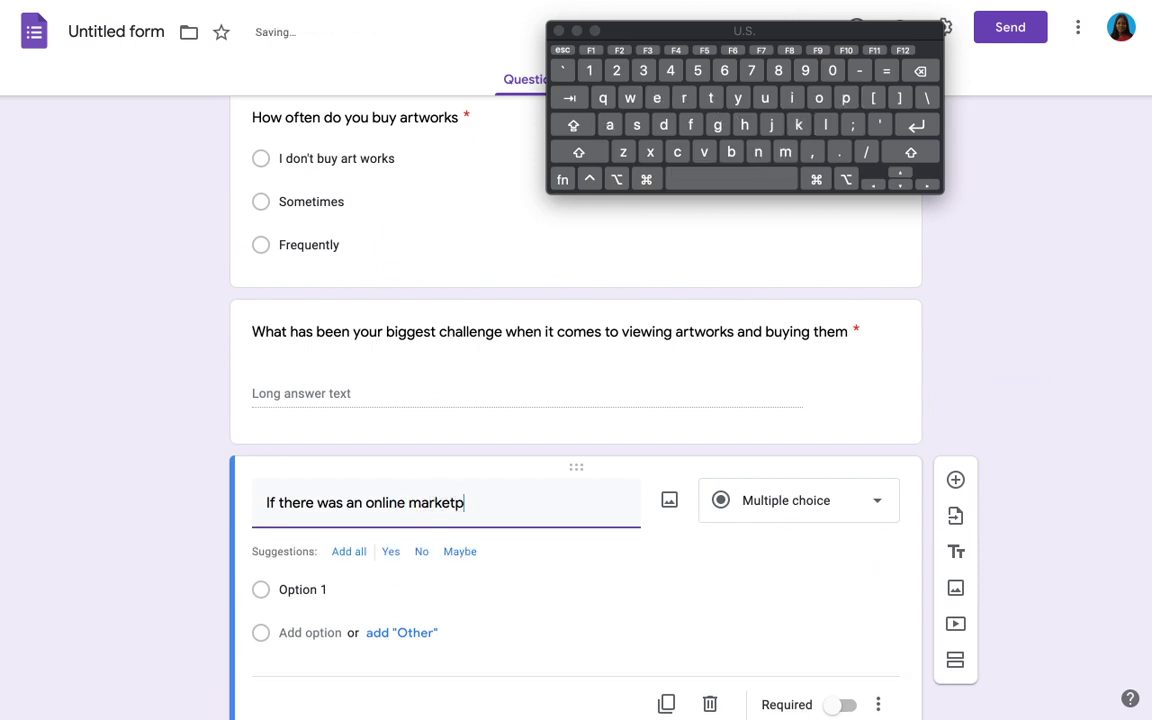
pyautogui.write('lace where you')
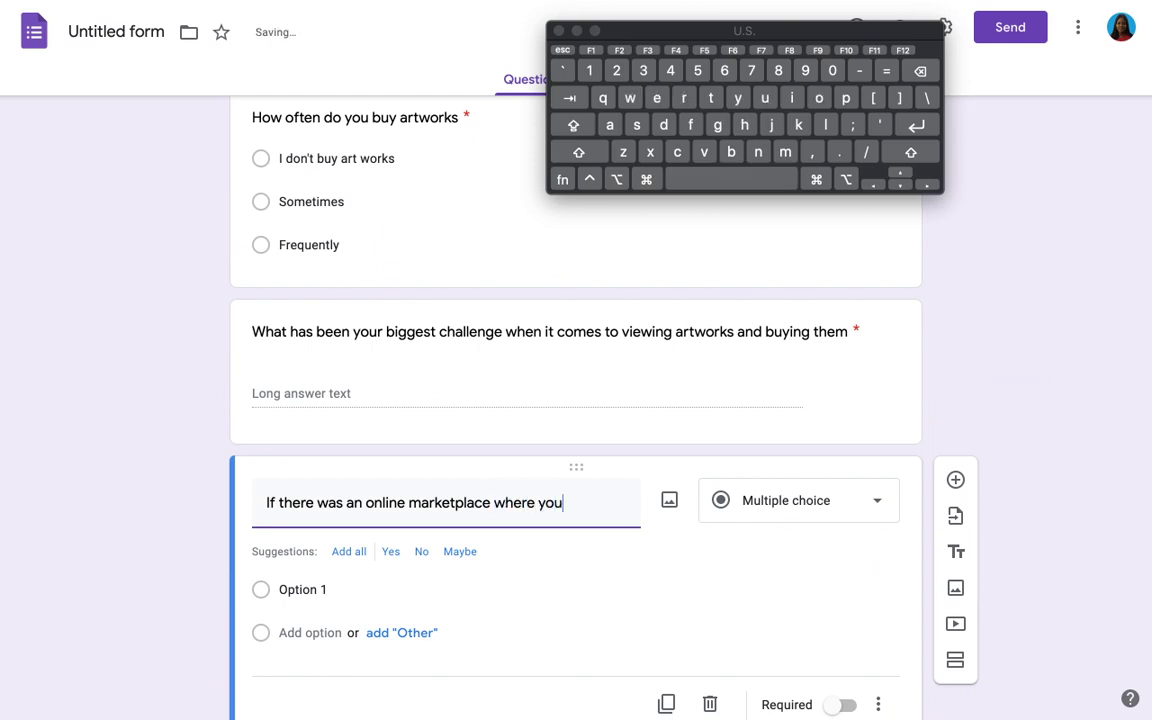
pyautogui.write('r cou')
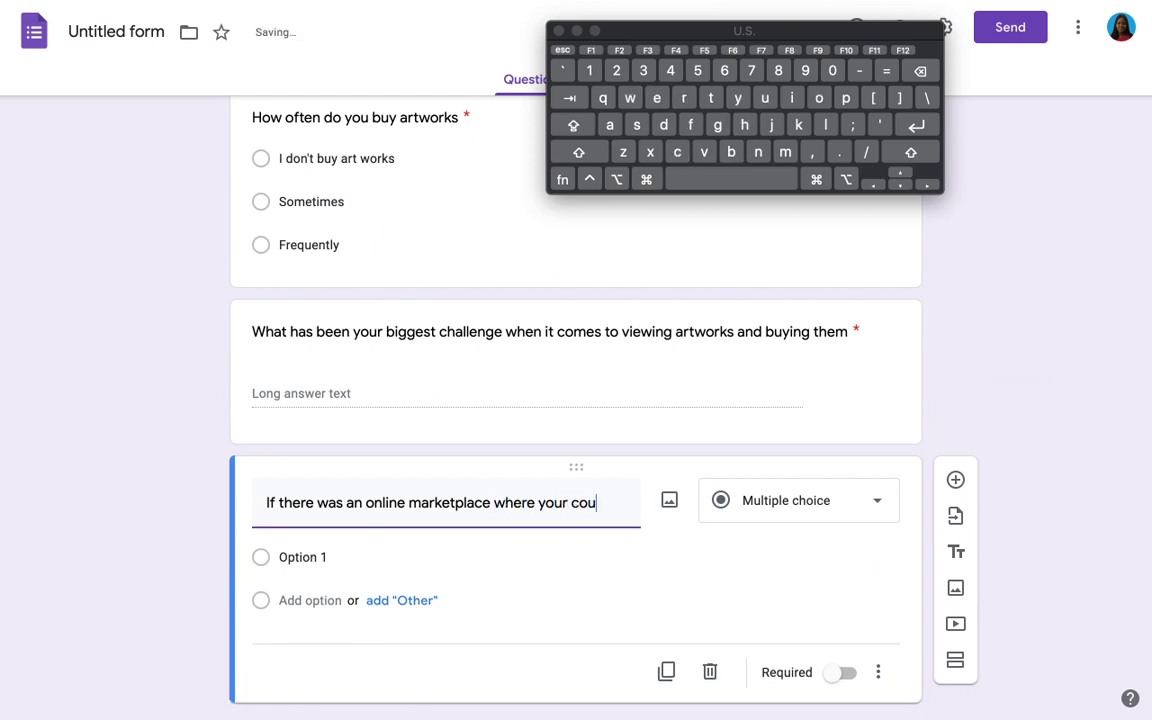
pyautogui.write('ld iew')
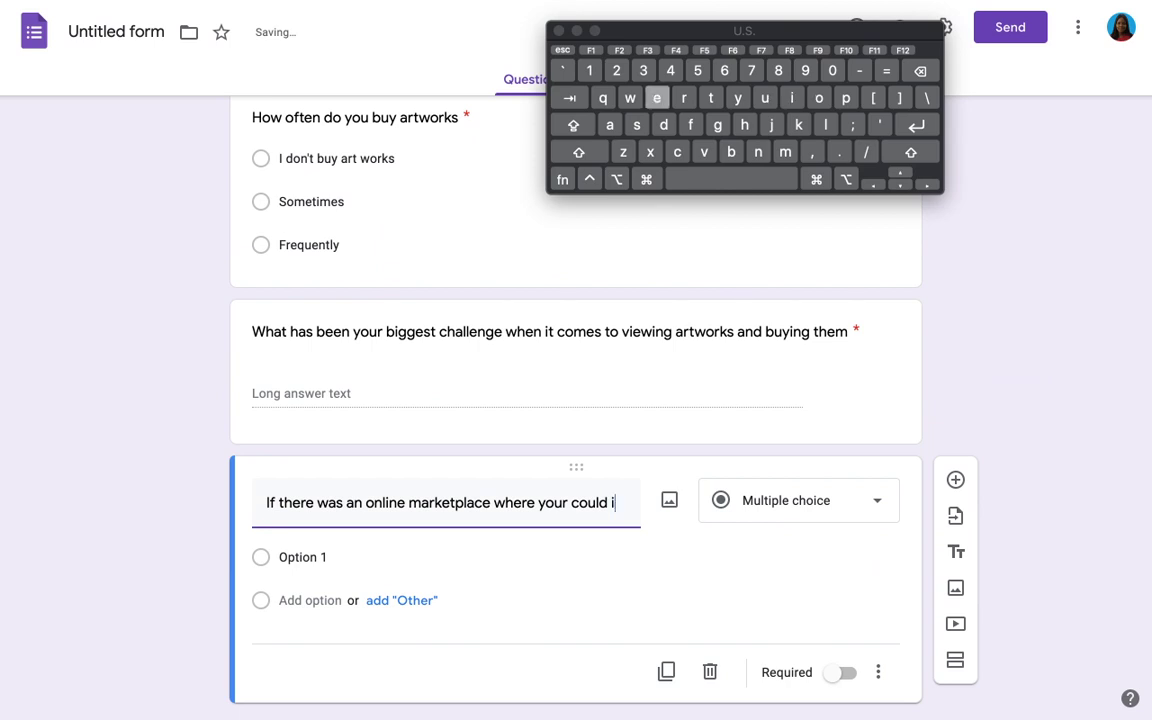
pyautogui.press('BackSpace')
pyautogui.press('BackSpace')
pyautogui.press('BackSpace')
pyautogui.write('view')
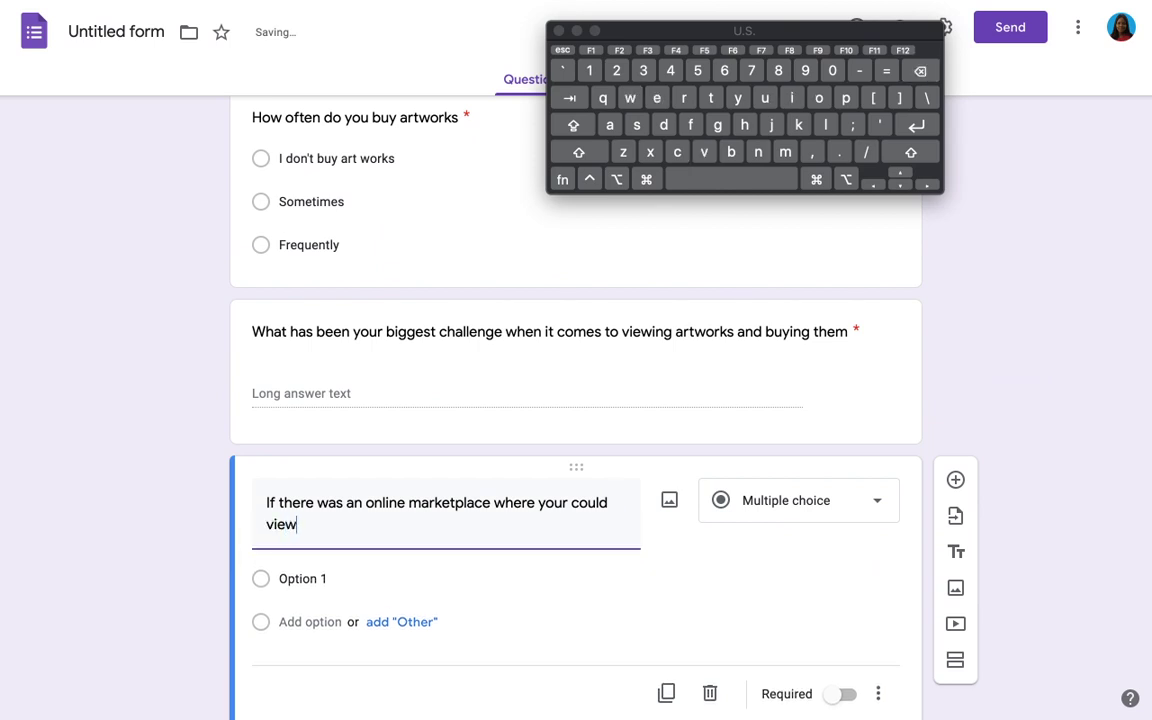
pyautogui.write(' artw')
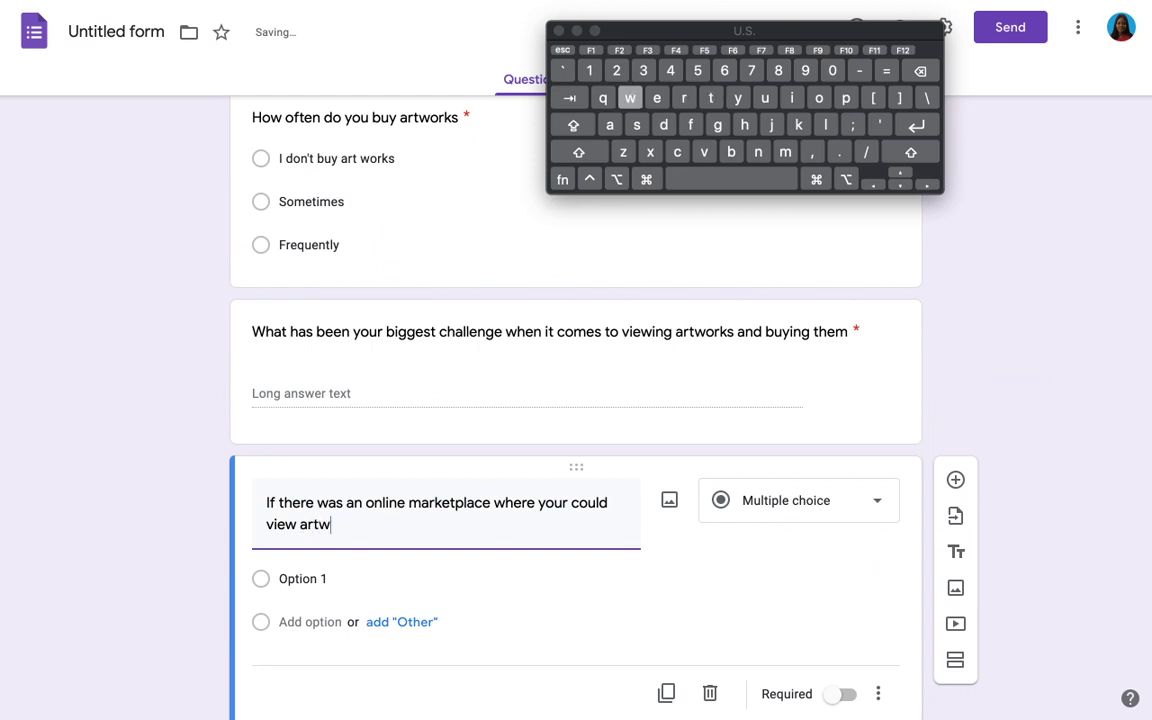
pyautogui.write('orks fro')
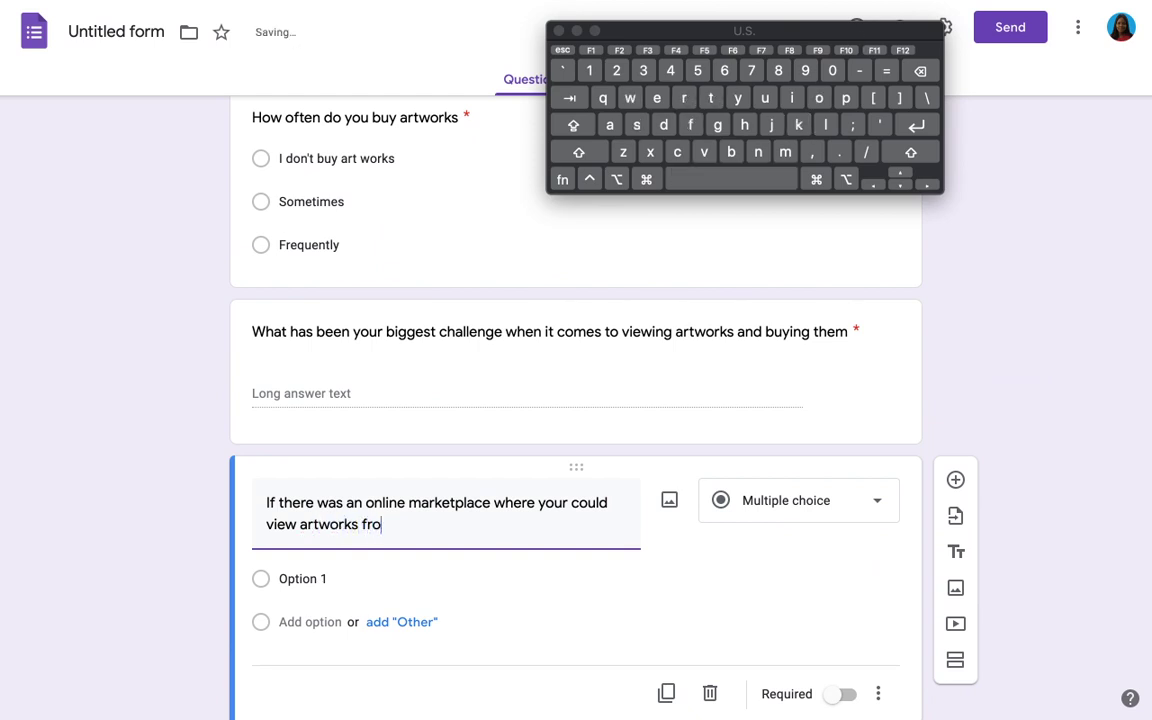
pyautogui.write('m')
pyautogui.write(' your')
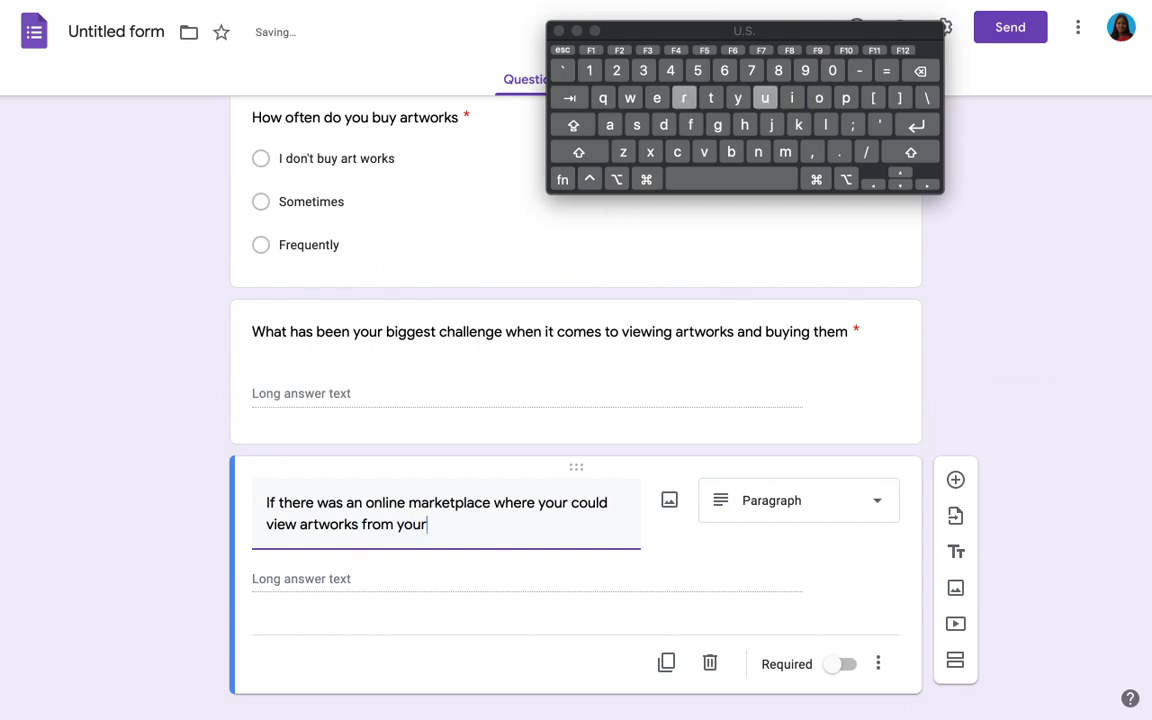
pyautogui.write(' favorit')
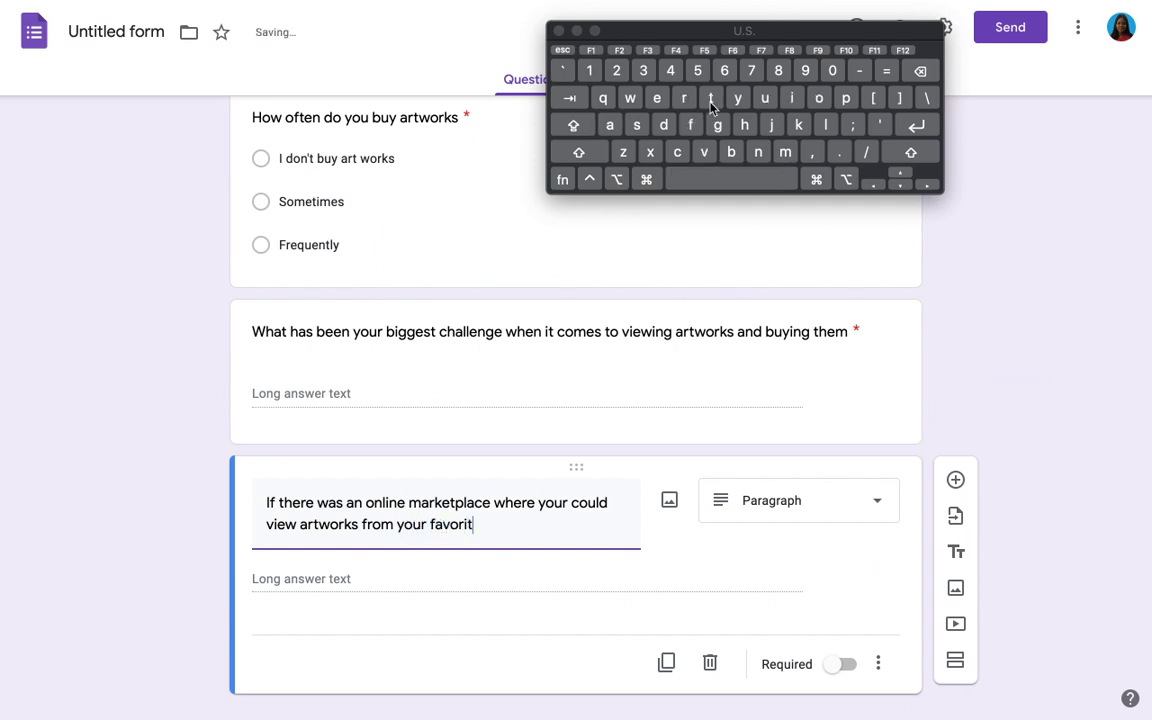
pyautogui.write('e ar')
pyautogui.write('te')
pyautogui.write('is')
pyautogui.click(711, 98)
pyautogui.write('s, w')
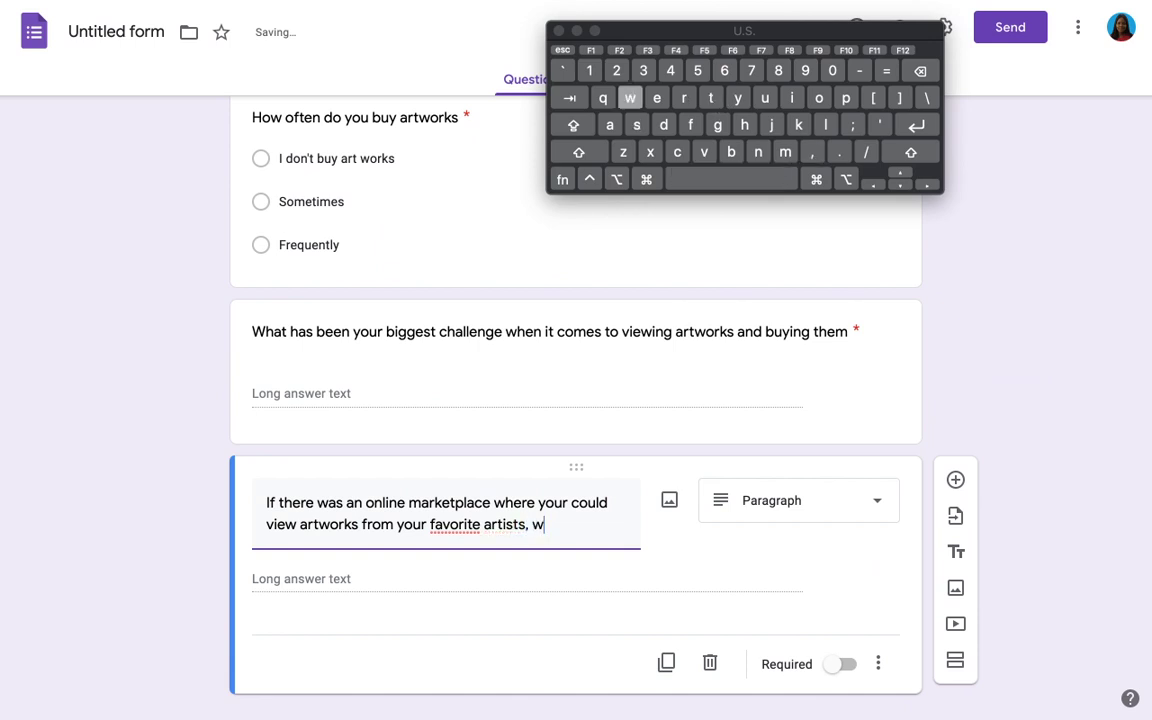
pyautogui.write('ould you use i')
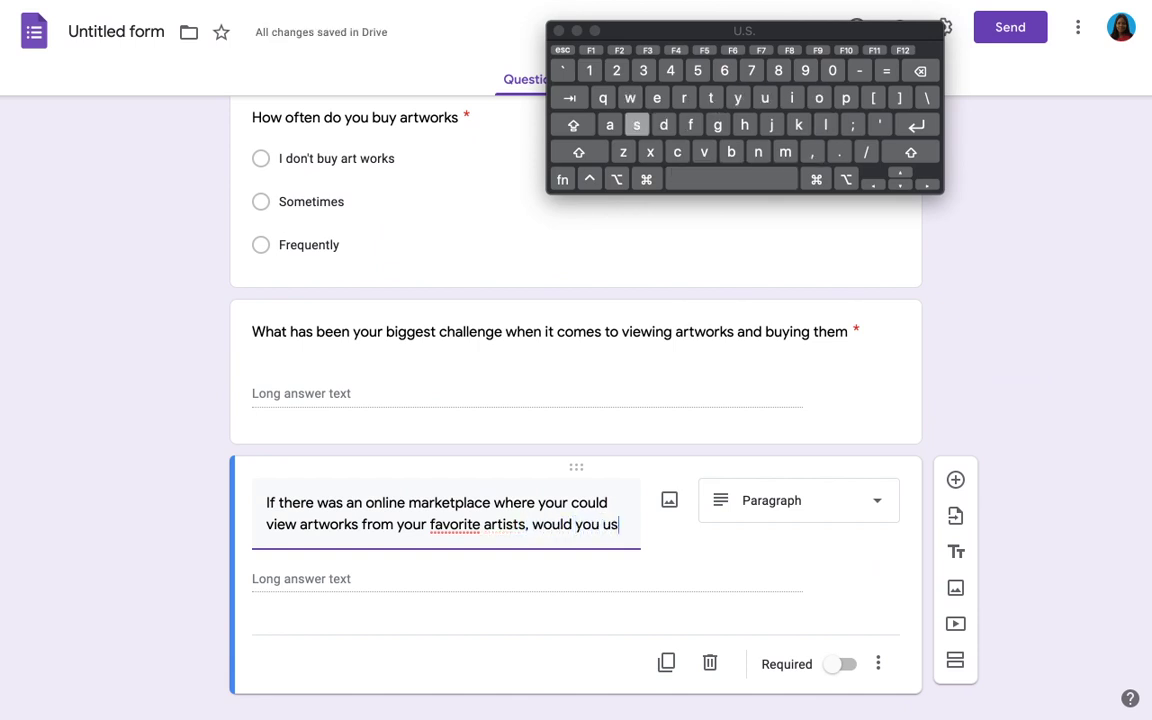
pyautogui.click(711, 98)
pyautogui.write('?')
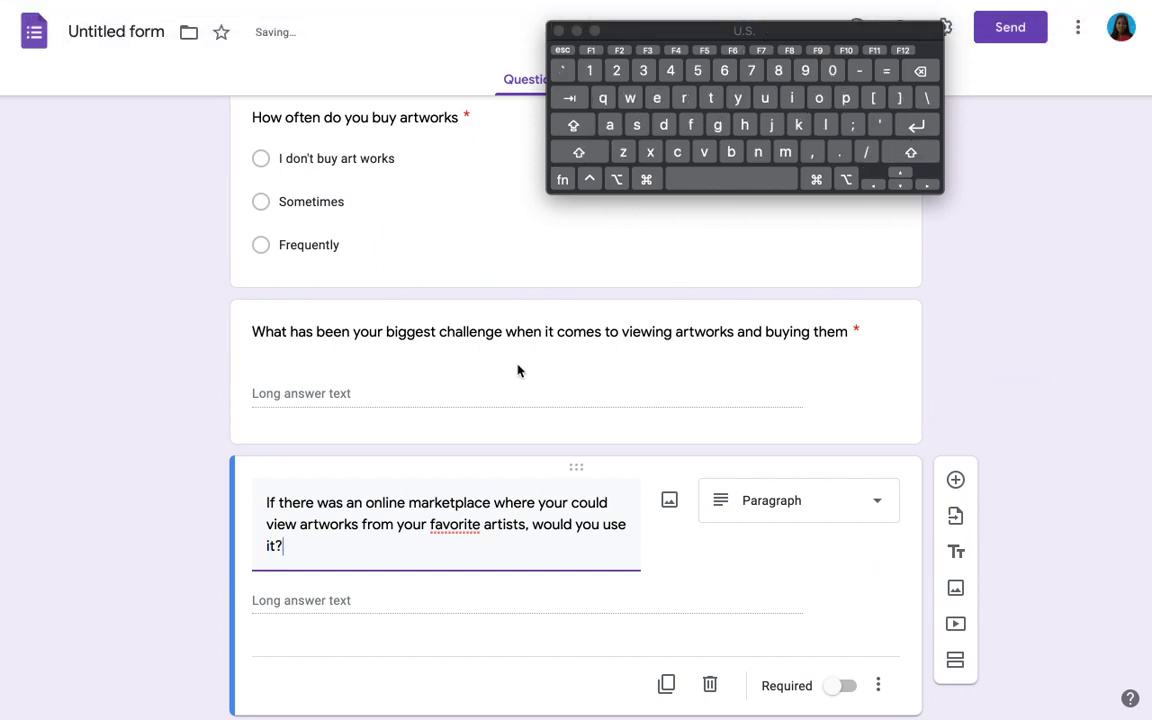
pyautogui.rightClick(457, 524)
pyautogui.click(430, 578)
pyautogui.scroll(-1, 432, 581)
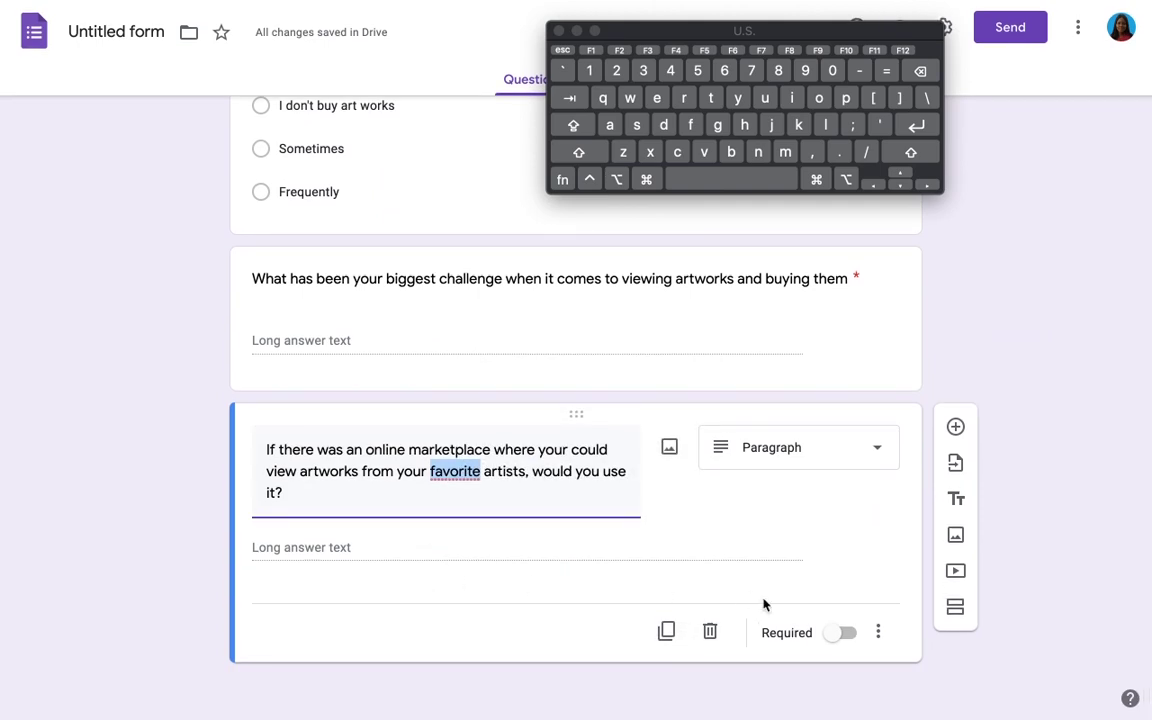
# Step: Add a Paragraph question 'Do you know of any online platform that currently does this, if yes please share name'
pyautogui.click(953, 428)
pyautogui.write('Do you')
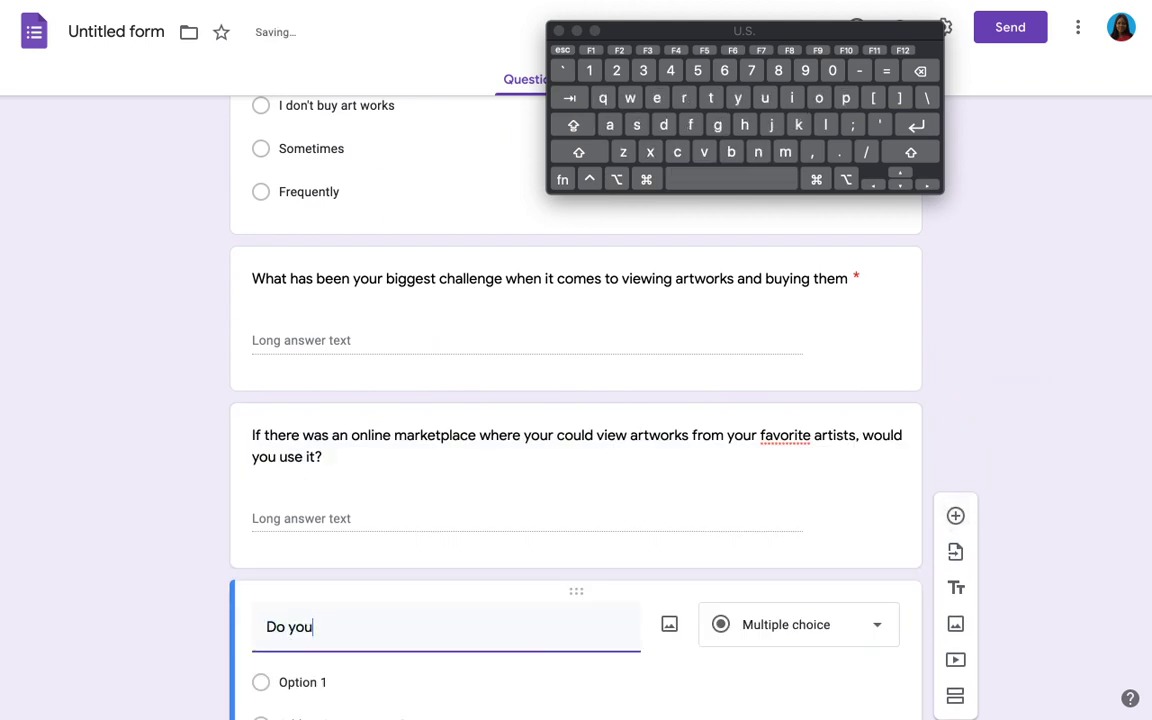
pyautogui.write(' know of a')
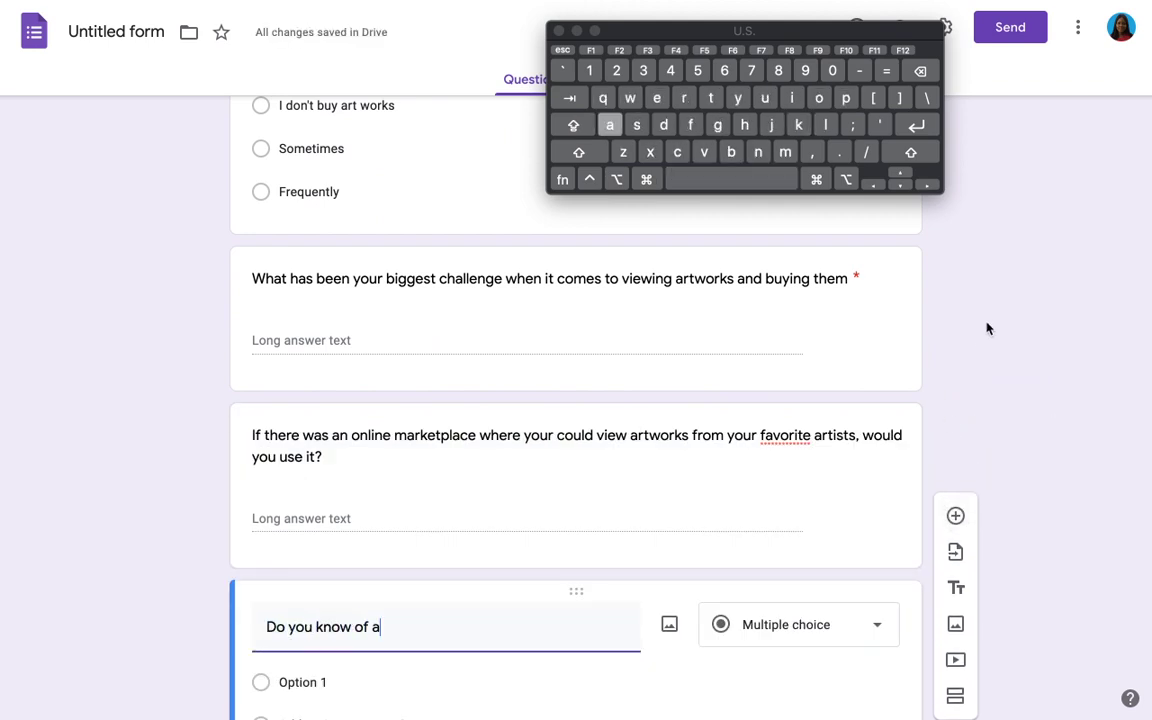
pyautogui.write('ny ')
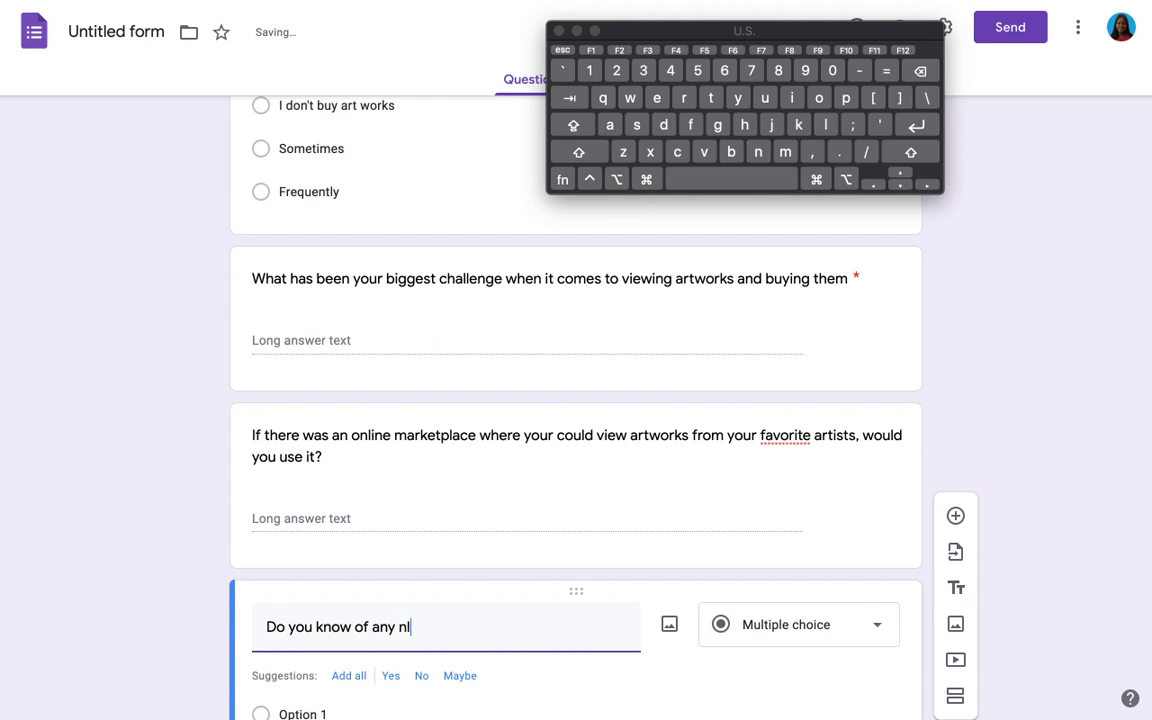
pyautogui.write('online ')
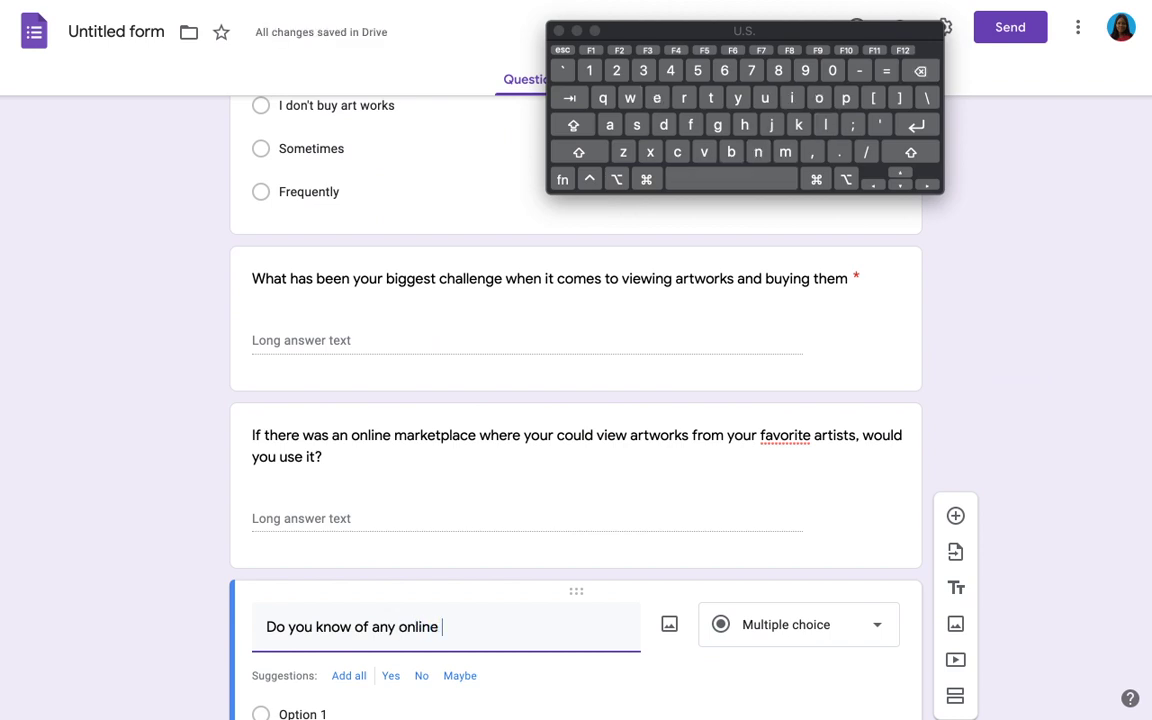
pyautogui.write('pla')
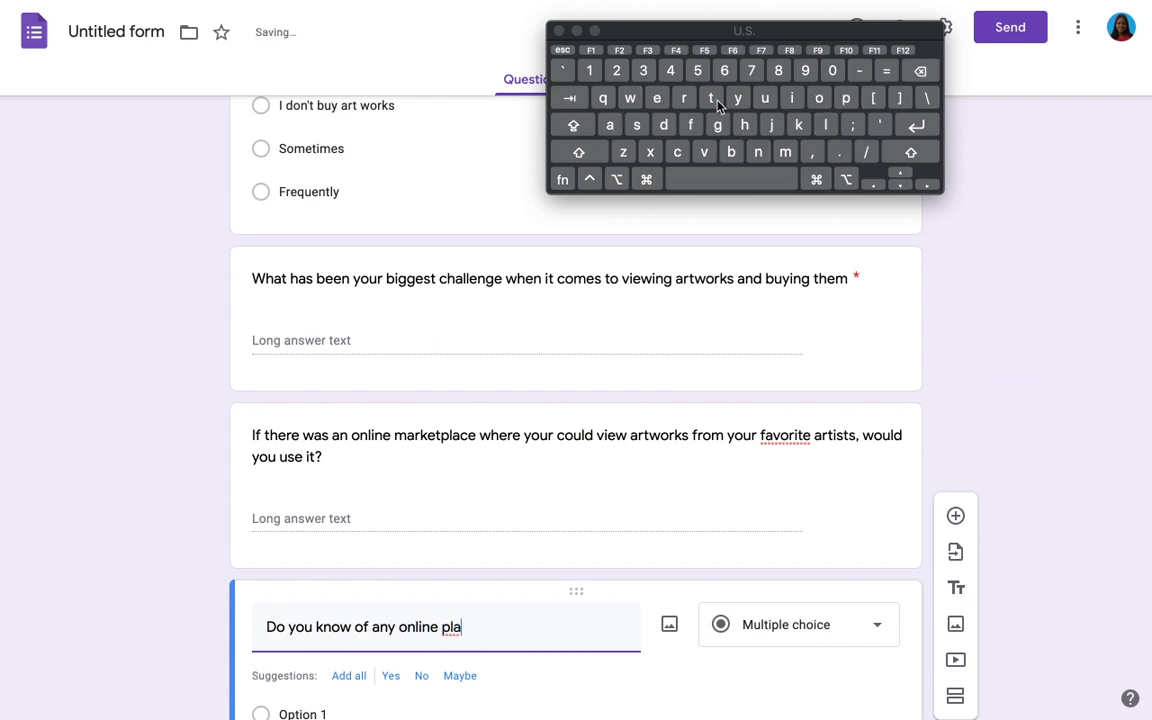
pyautogui.write('tform that curre')
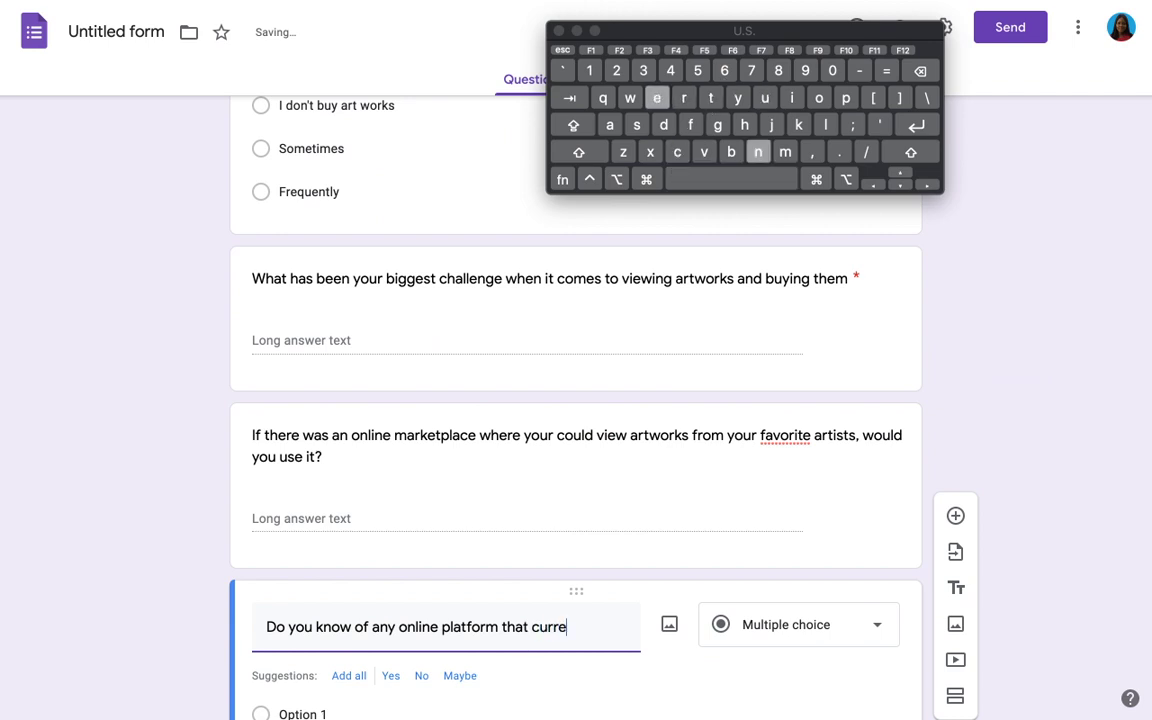
pyautogui.write('ntly does')
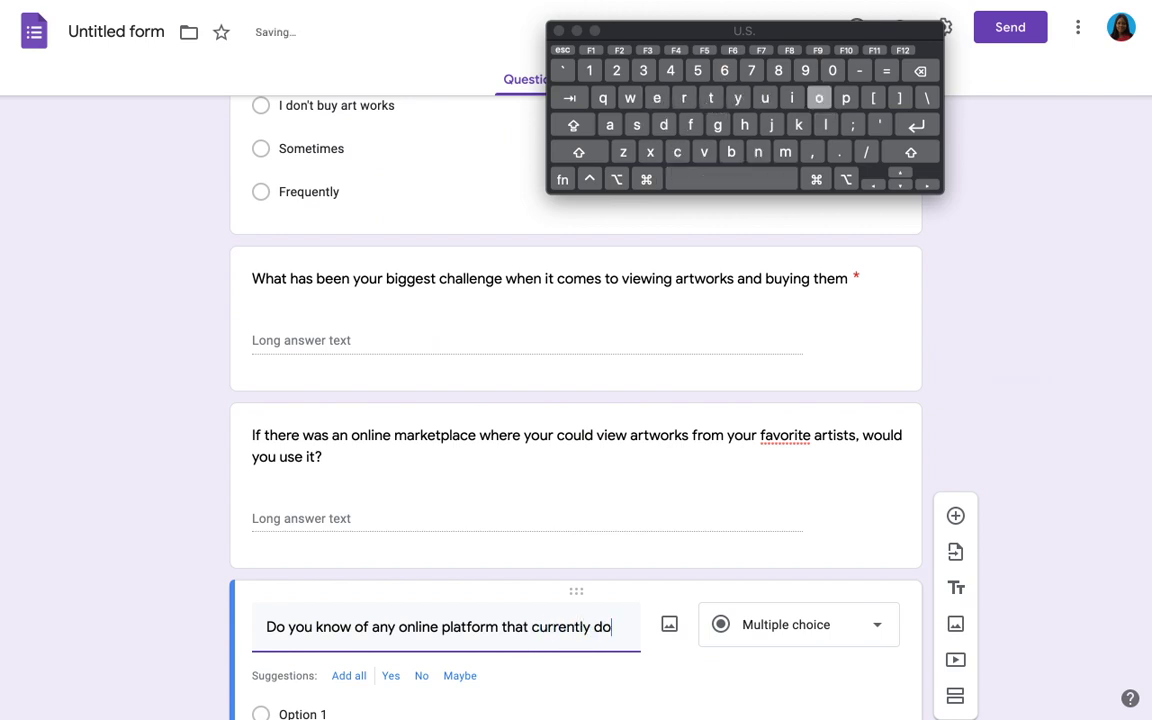
pyautogui.click(710, 99)
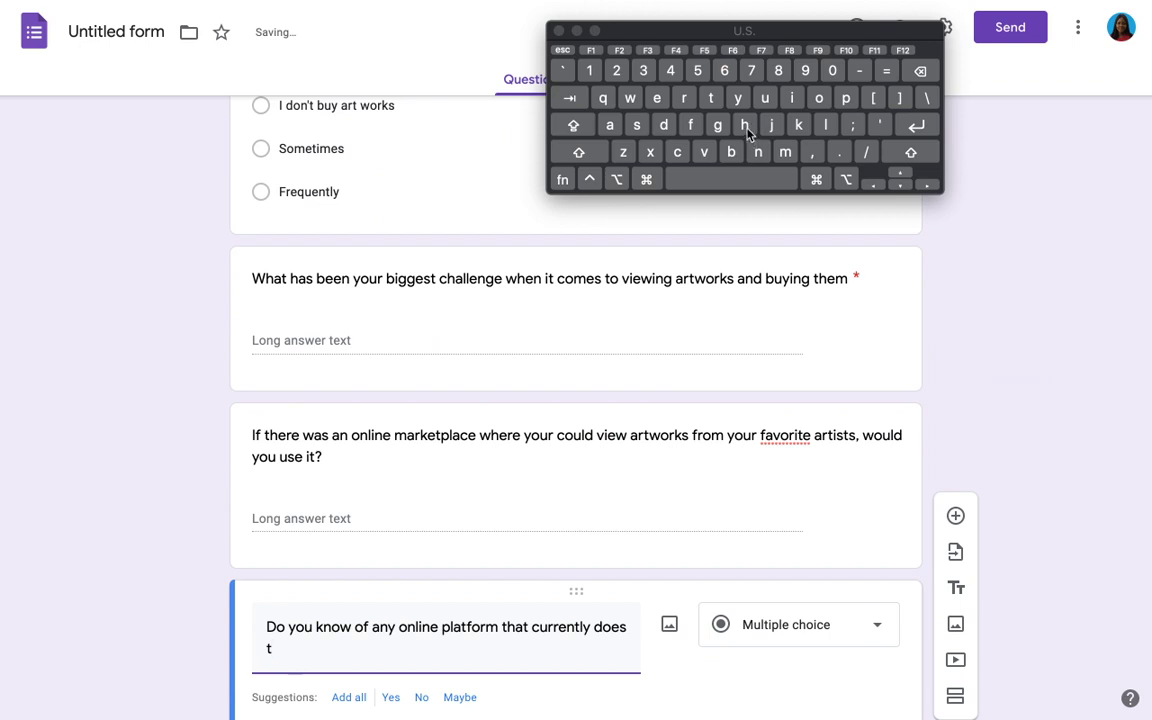
pyautogui.write('his, if')
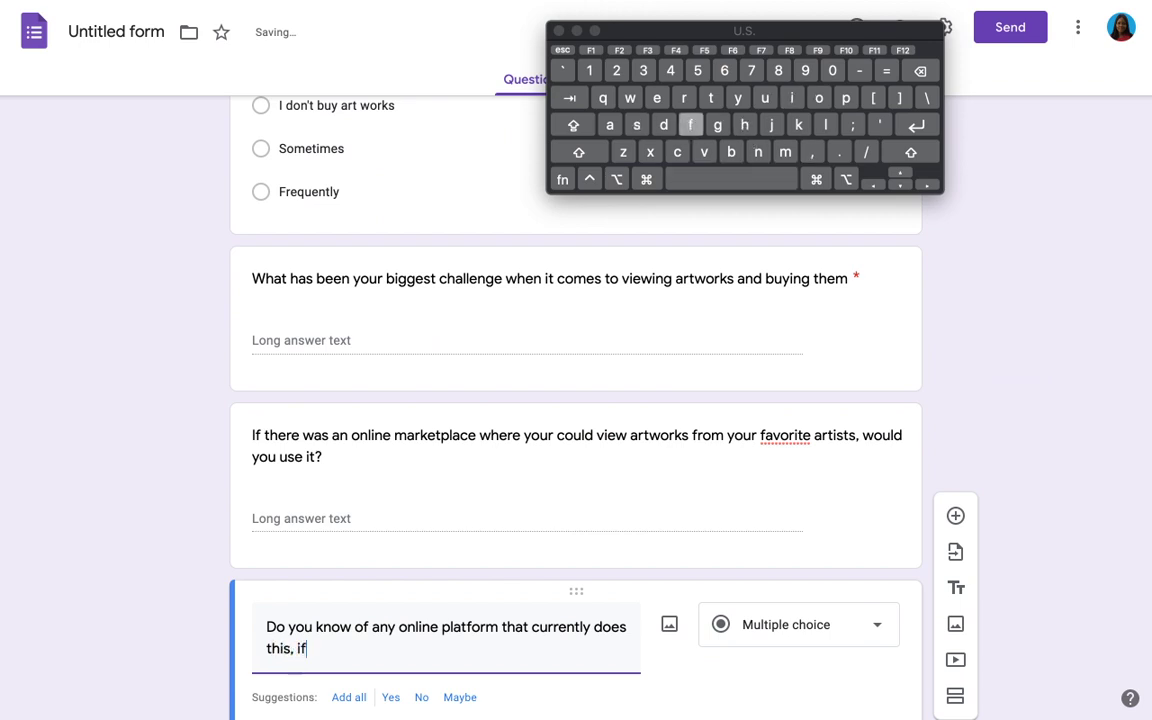
pyautogui.write(' yes')
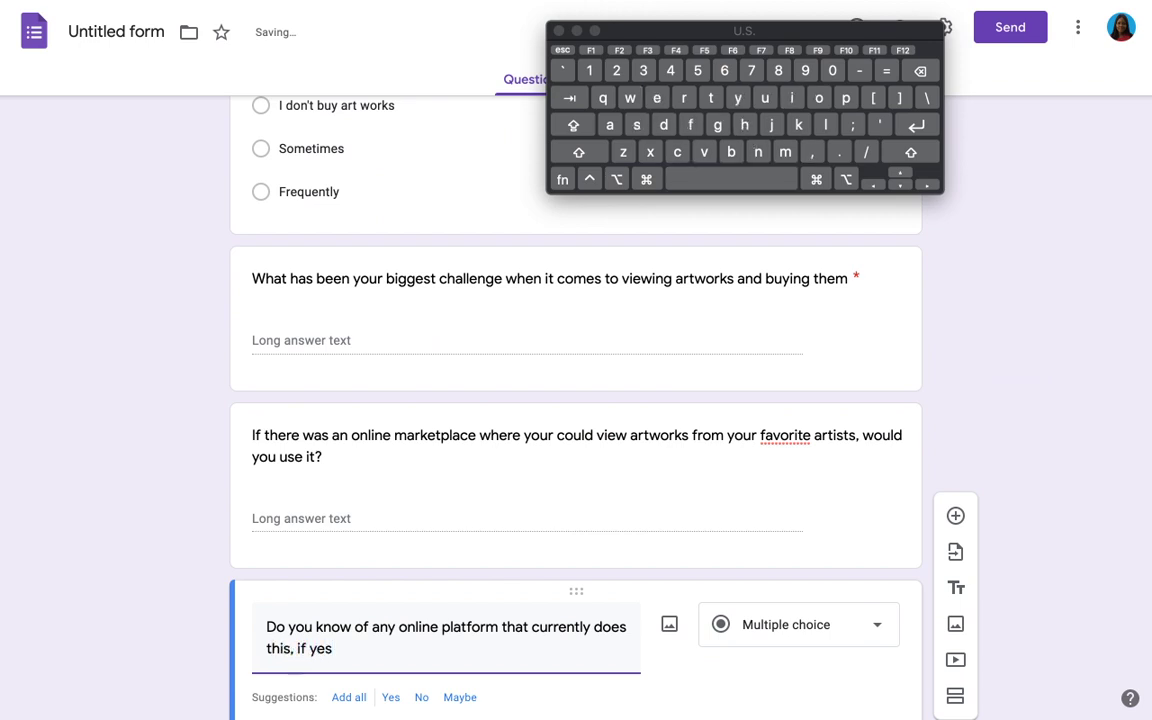
pyautogui.write(' please sha')
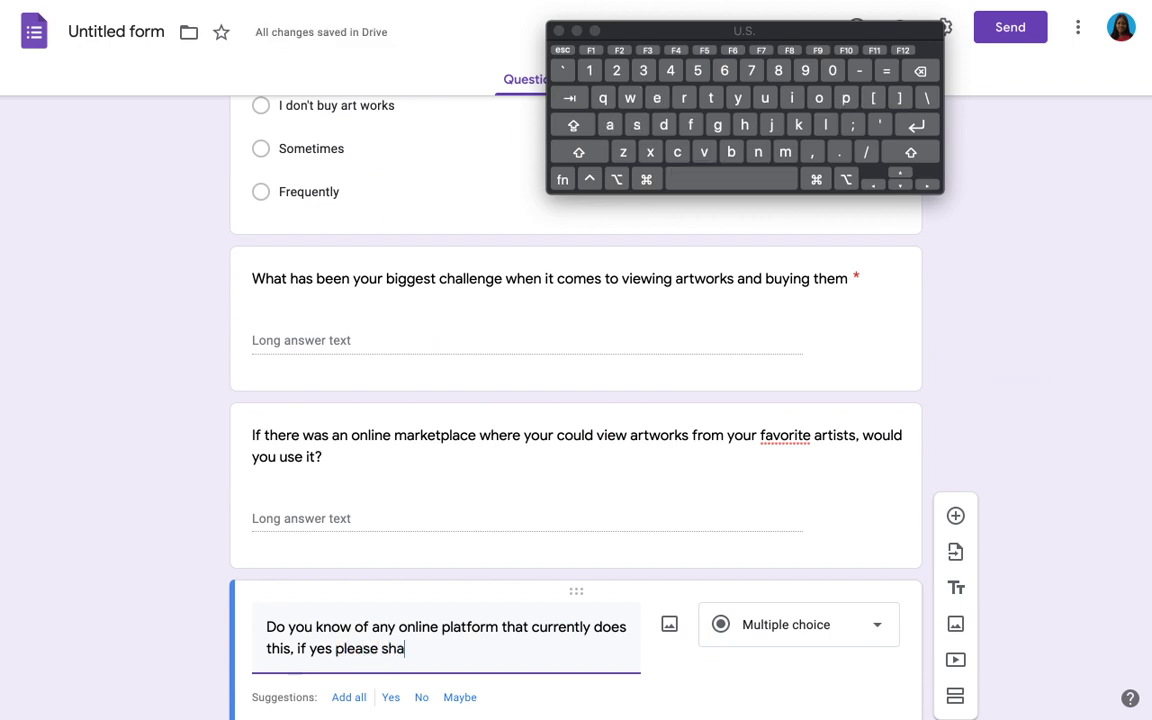
pyautogui.write('re name')
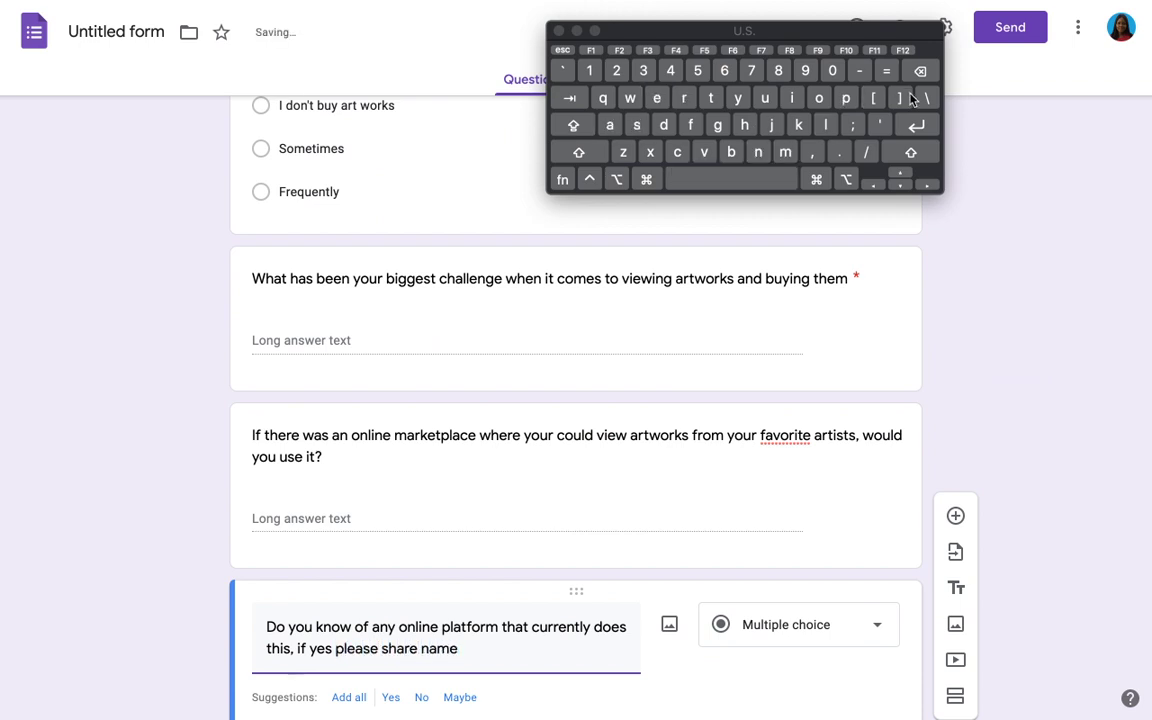
pyautogui.scroll(-1, 845, 608)
pyautogui.click(823, 597)
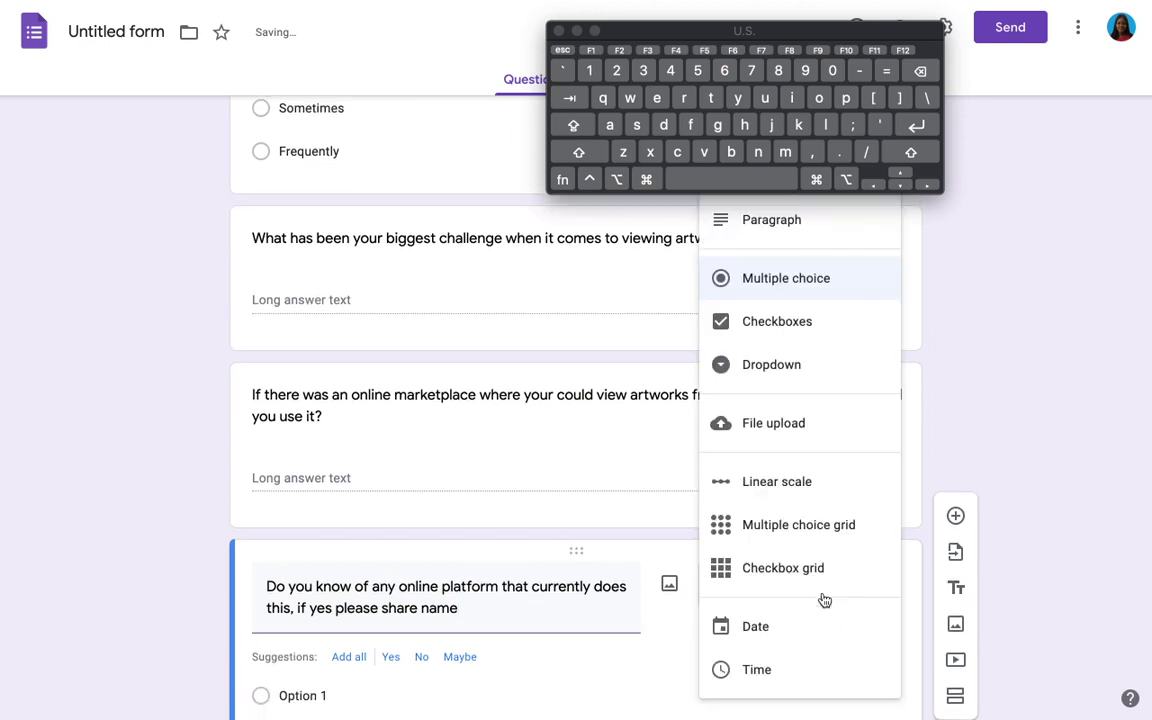
pyautogui.click(794, 228)
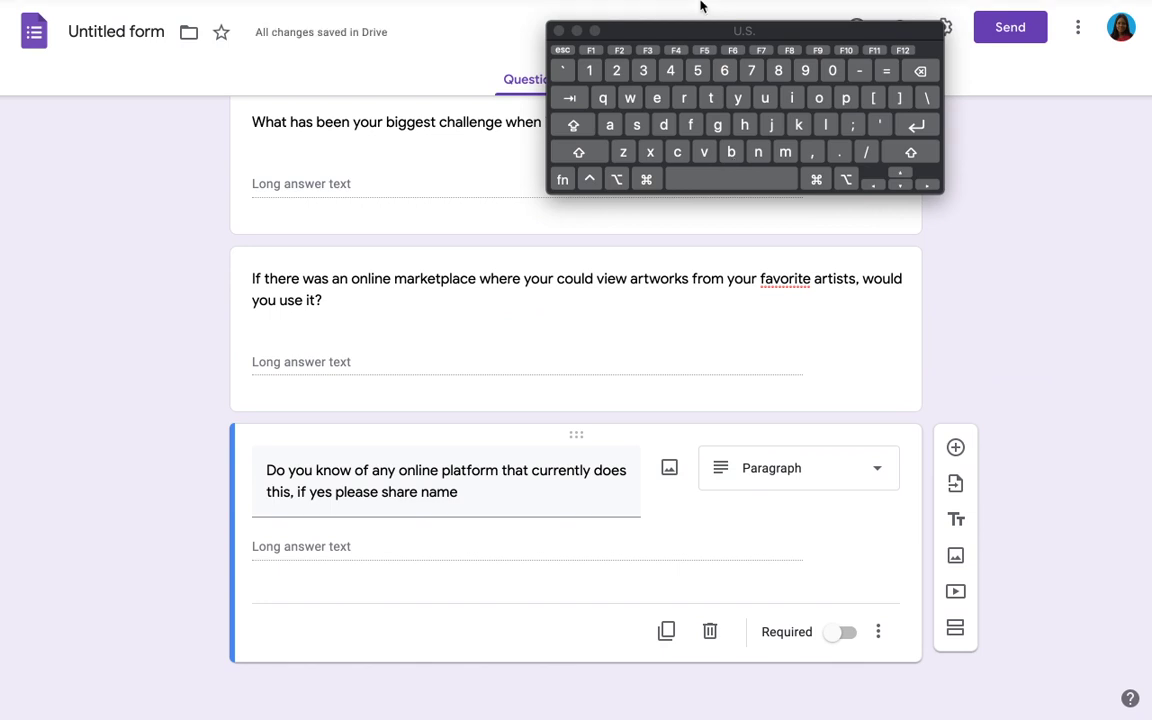
pyautogui.moveTo(582, 31); pyautogui.dragTo(782, 96)
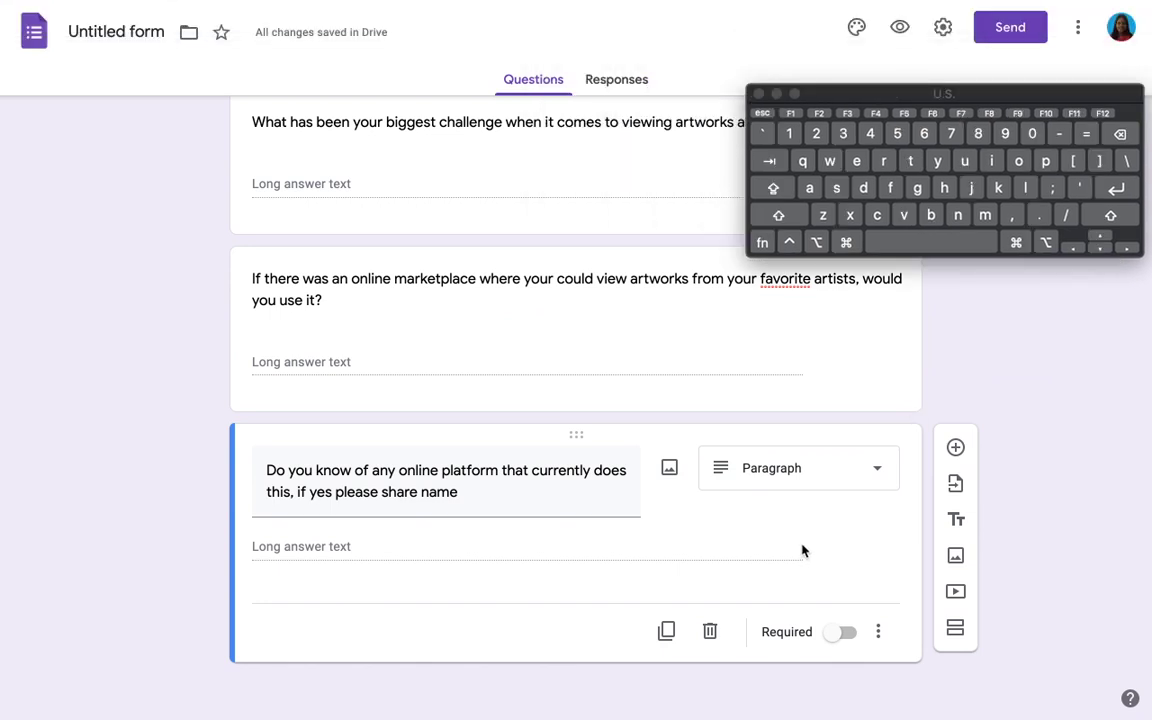
pyautogui.scroll(20, 674, 267)
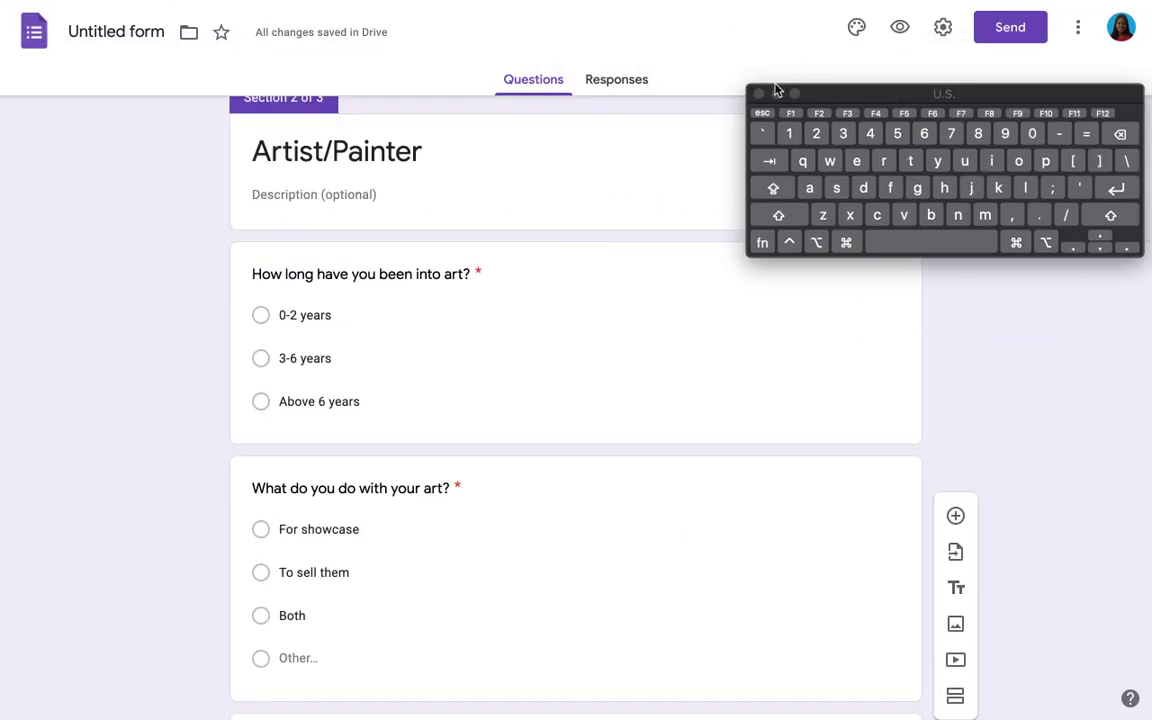
# Step: Copy a shortened forms.gle share link for the survey, then close the Send dialog
pyautogui.click(776, 93)
pyautogui.scroll(5, 687, 335)
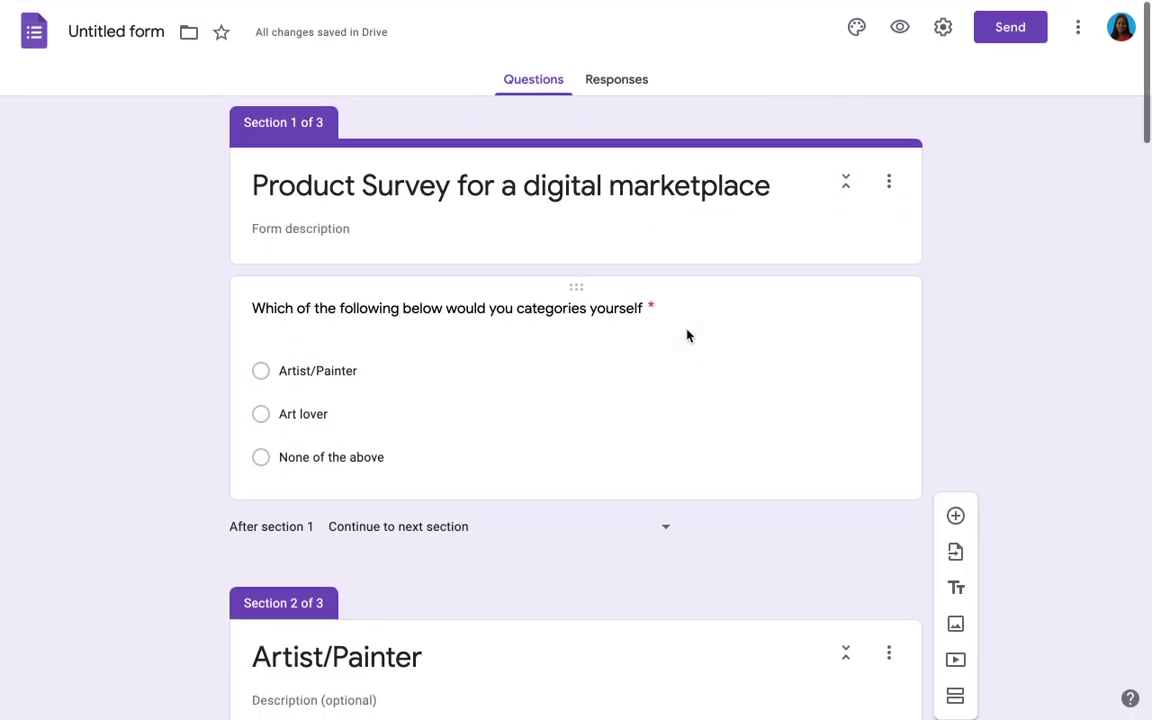
pyautogui.click(1009, 29)
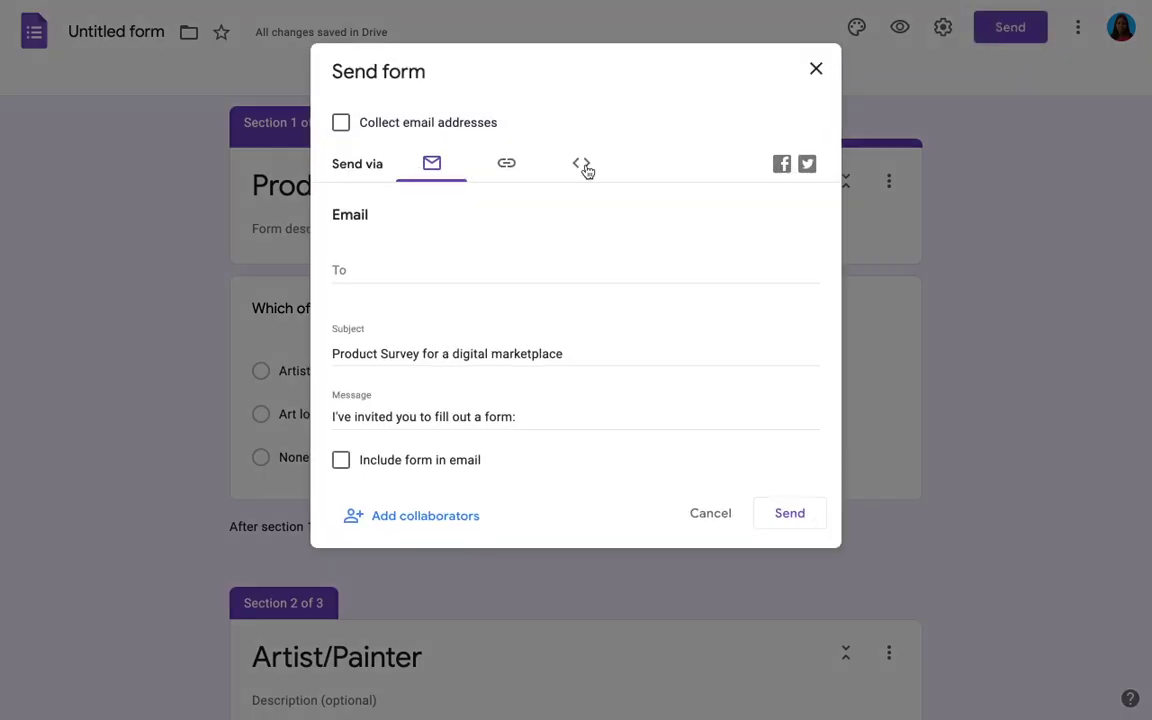
pyautogui.click(505, 165)
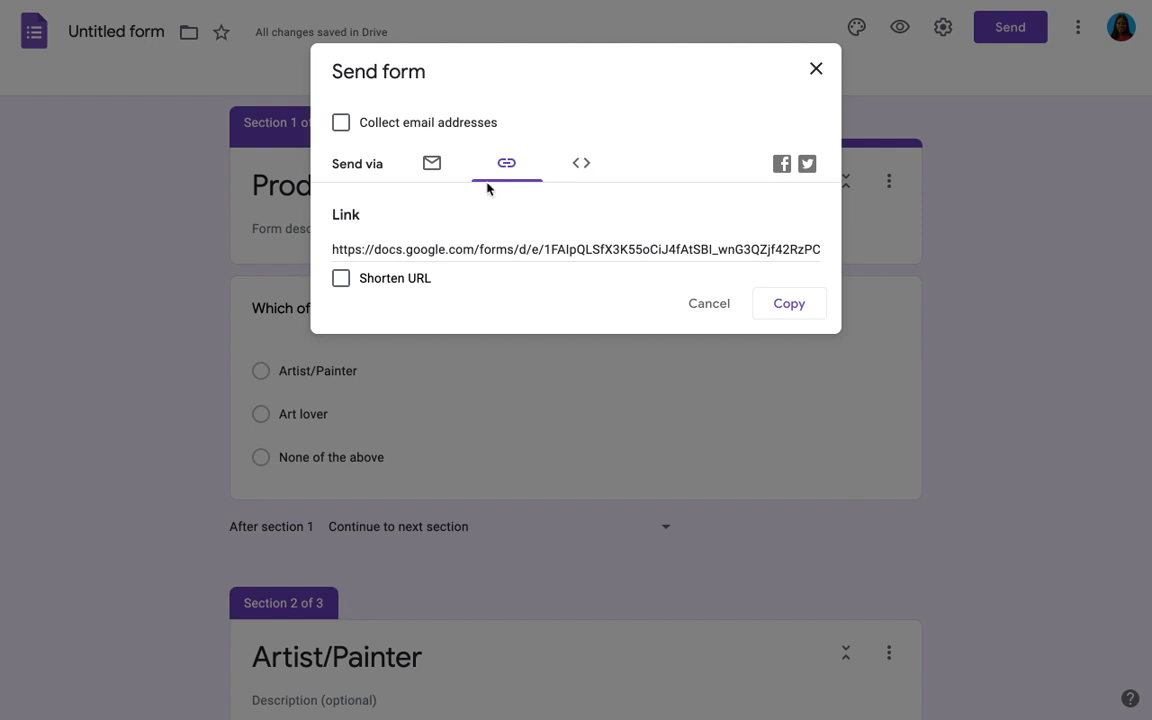
pyautogui.click(342, 280)
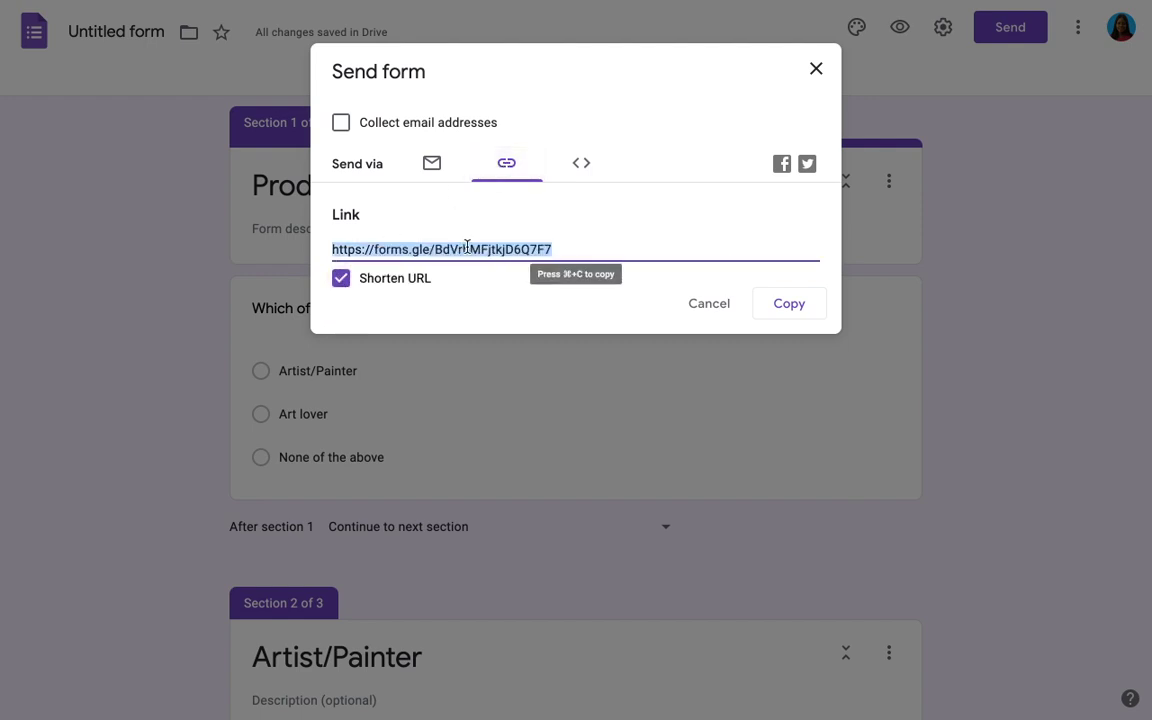
pyautogui.click(786, 304)
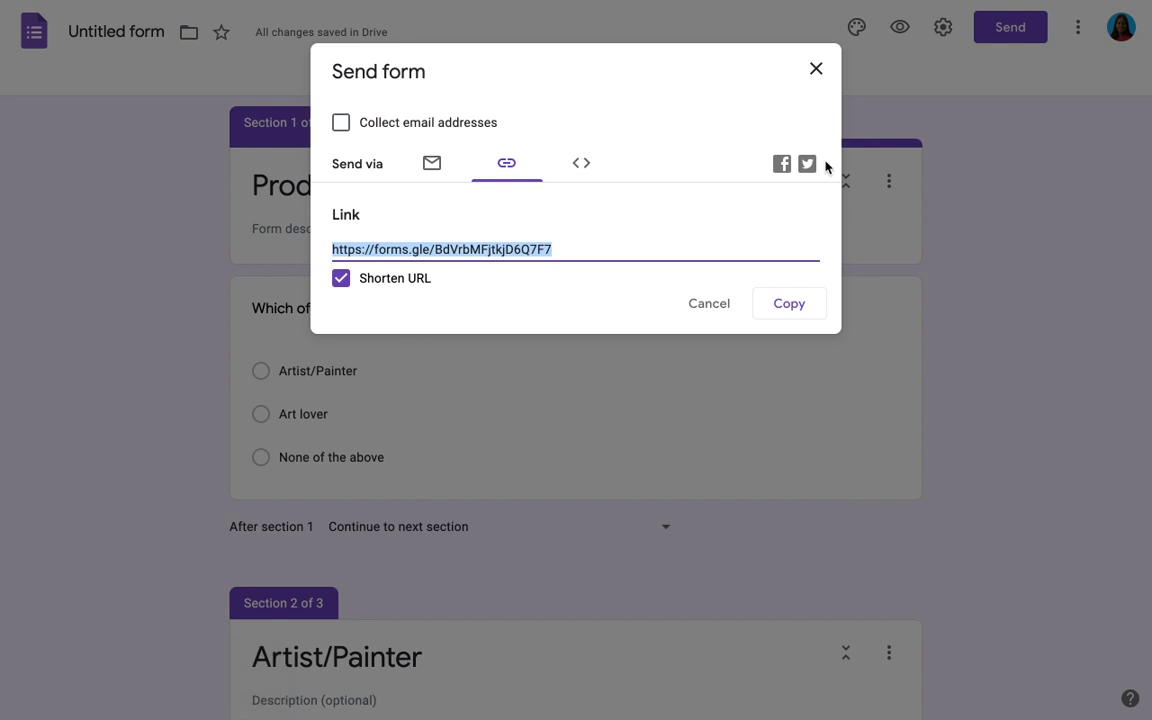
pyautogui.click(821, 80)
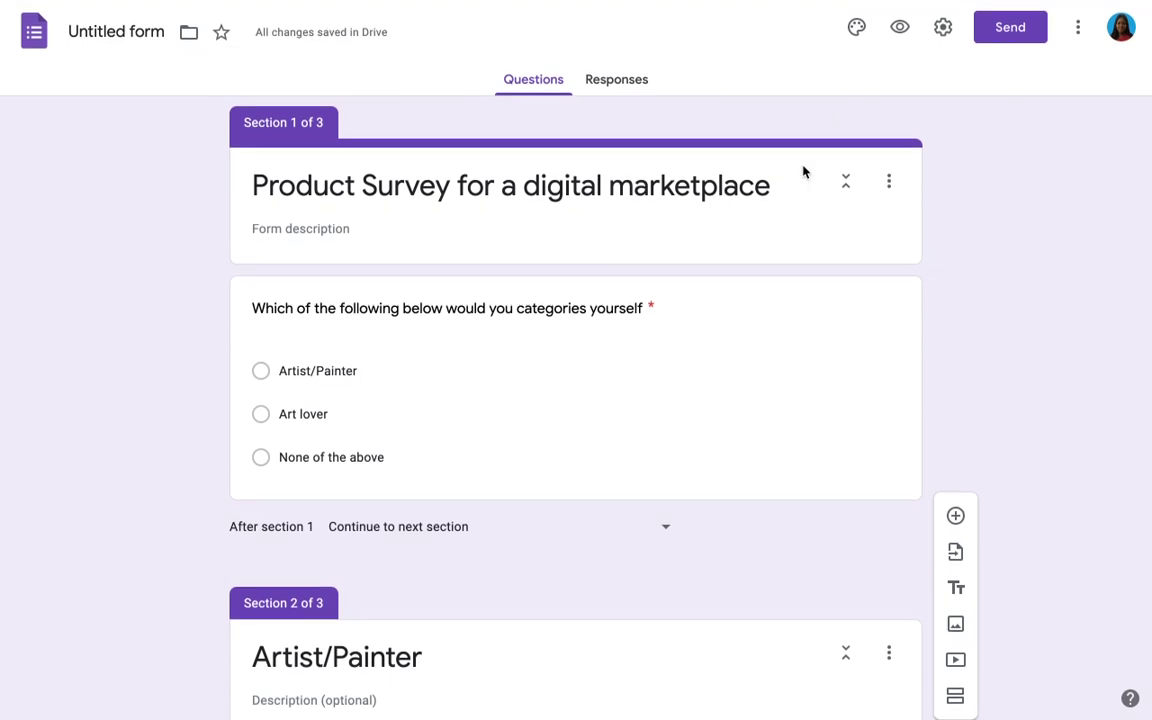
# Step: Set the confirmation message to 'Thank your response, your feedback has been recorded' and save it
pyautogui.click(943, 27)
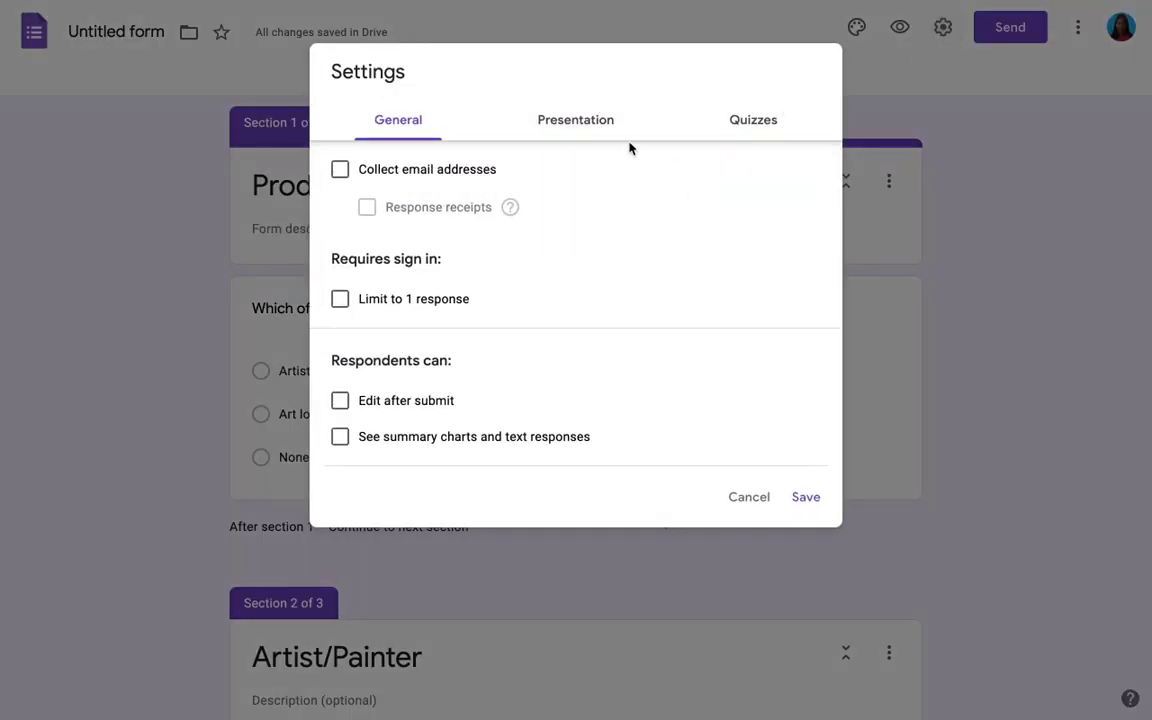
pyautogui.click(591, 134)
pyautogui.click(502, 321)
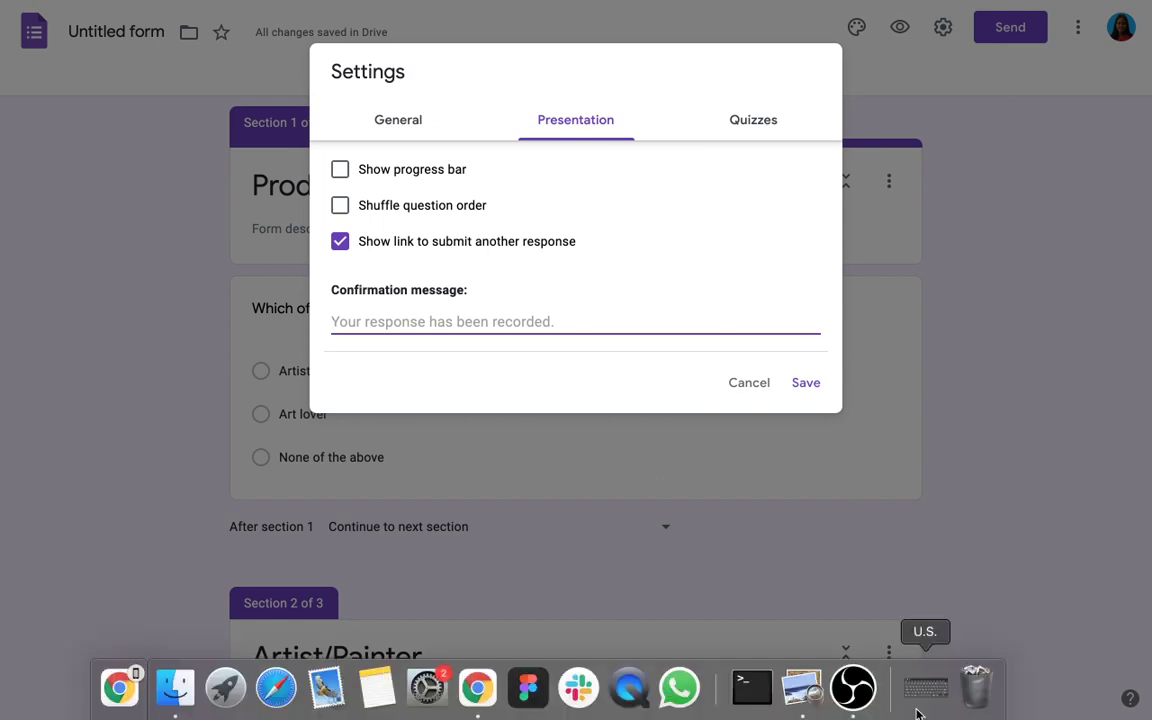
pyautogui.click(917, 709)
pyautogui.write('T')
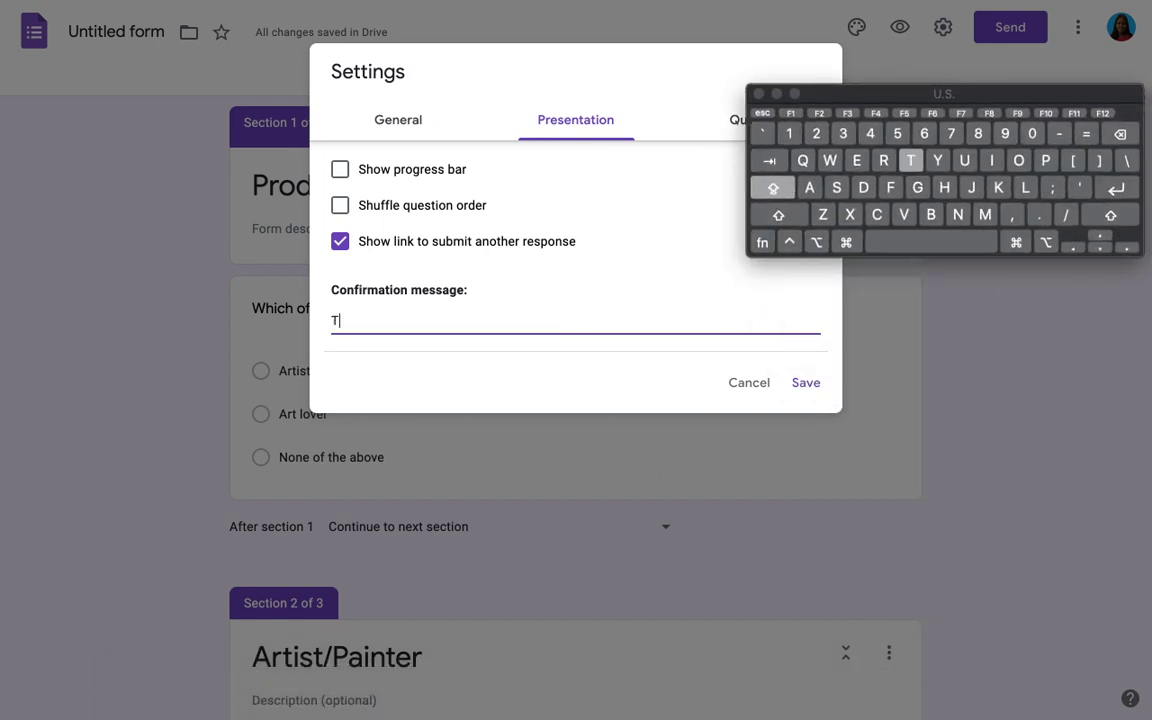
pyautogui.write('hank y')
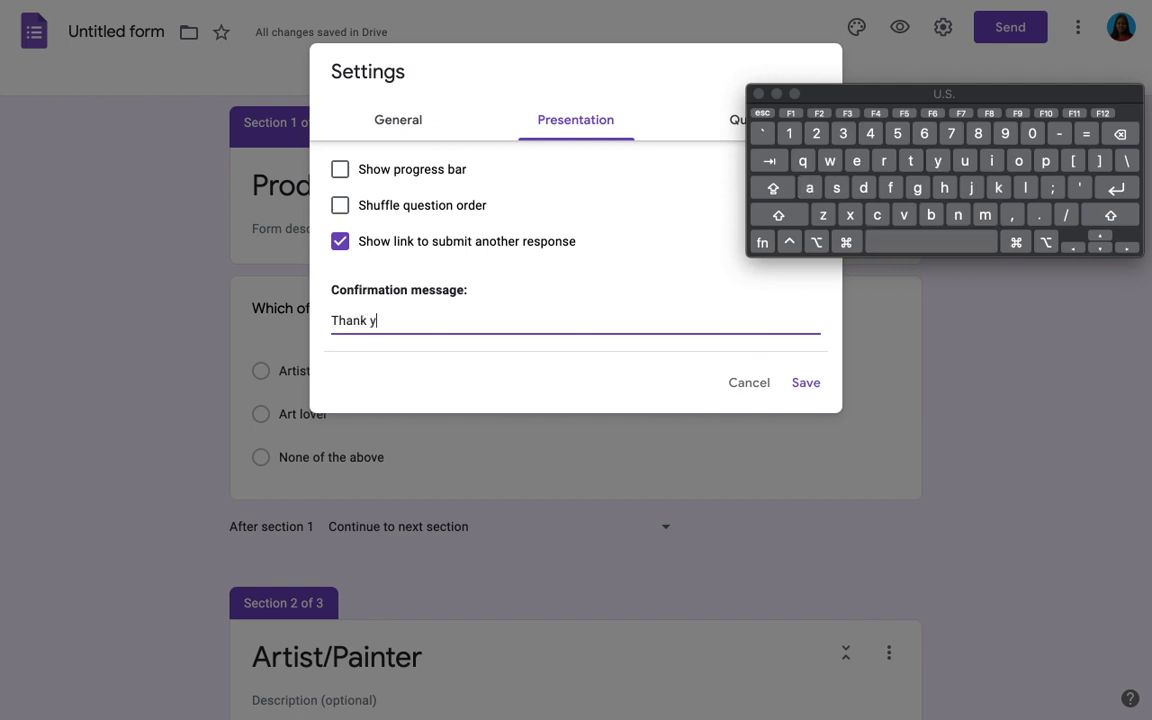
pyautogui.write('our response, i')
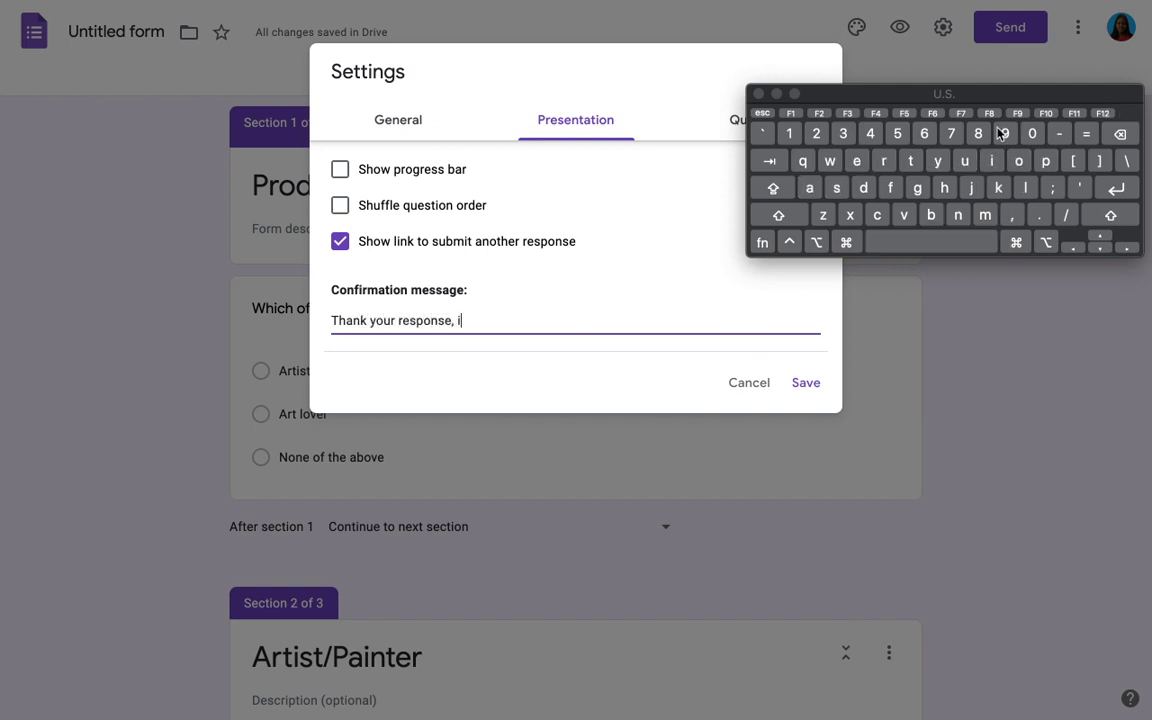
pyautogui.press('BackSpace')
pyautogui.write('your feedbac')
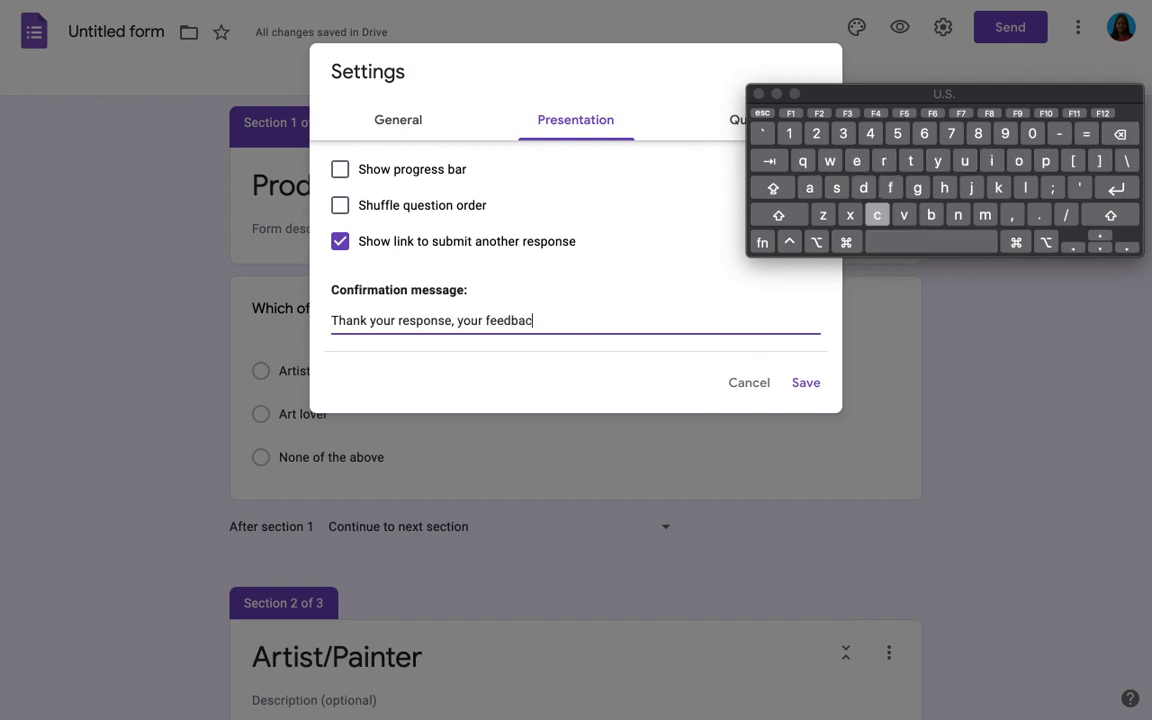
pyautogui.write('k has been')
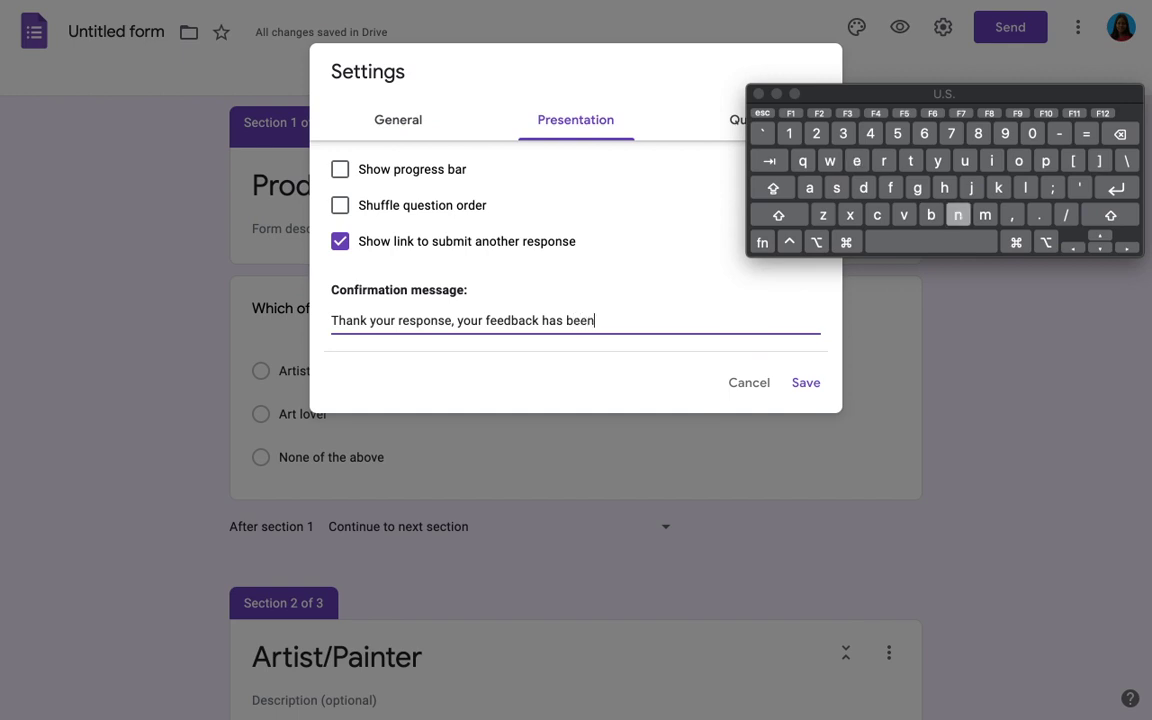
pyautogui.write(' recorded')
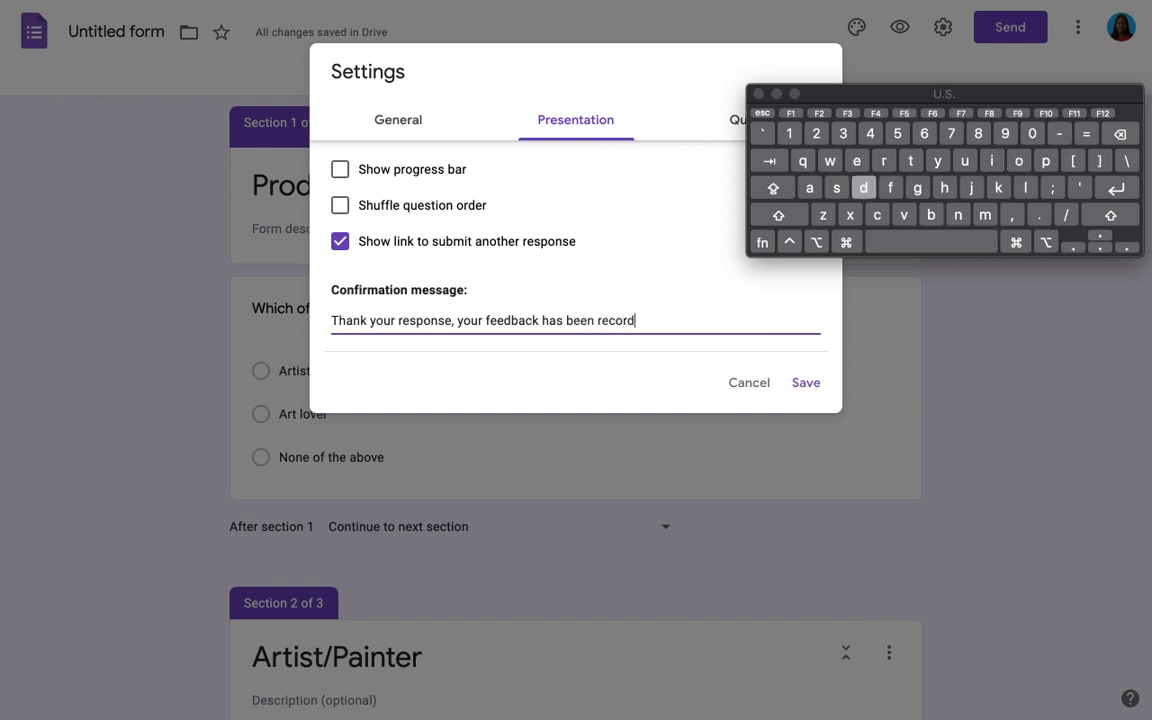
pyautogui.click(807, 383)
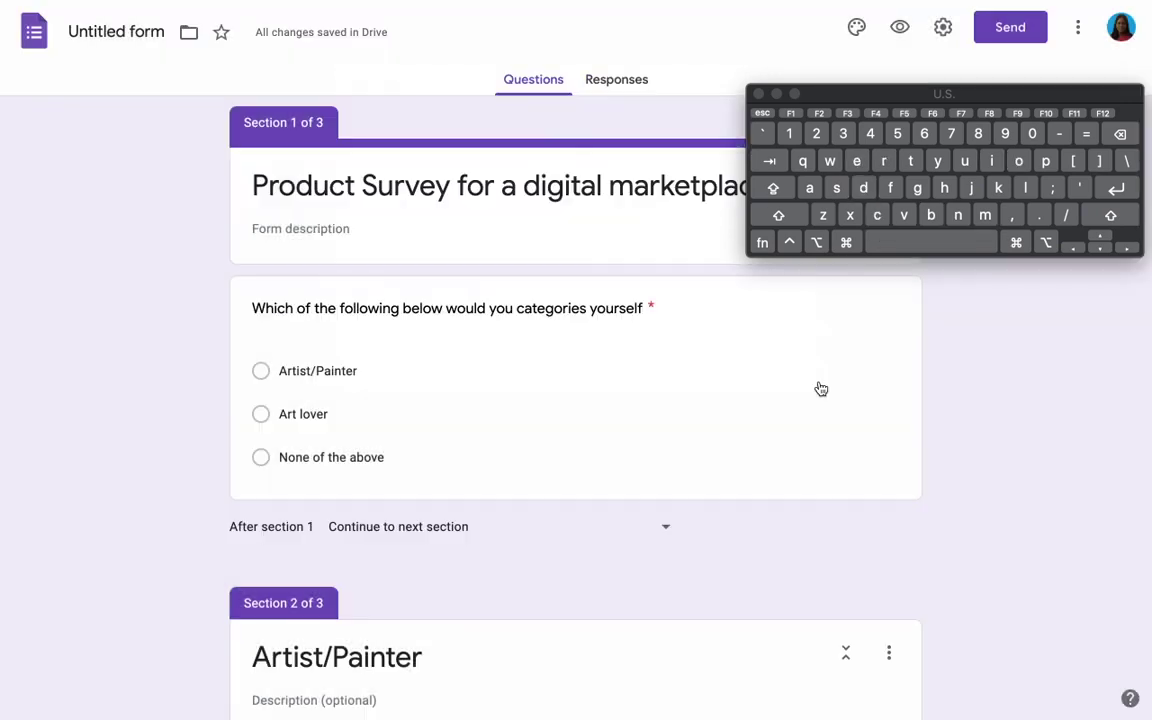
# Step: Enter the form description 'Hello, our UI/UX Design masterclass'
pyautogui.click(323, 229)
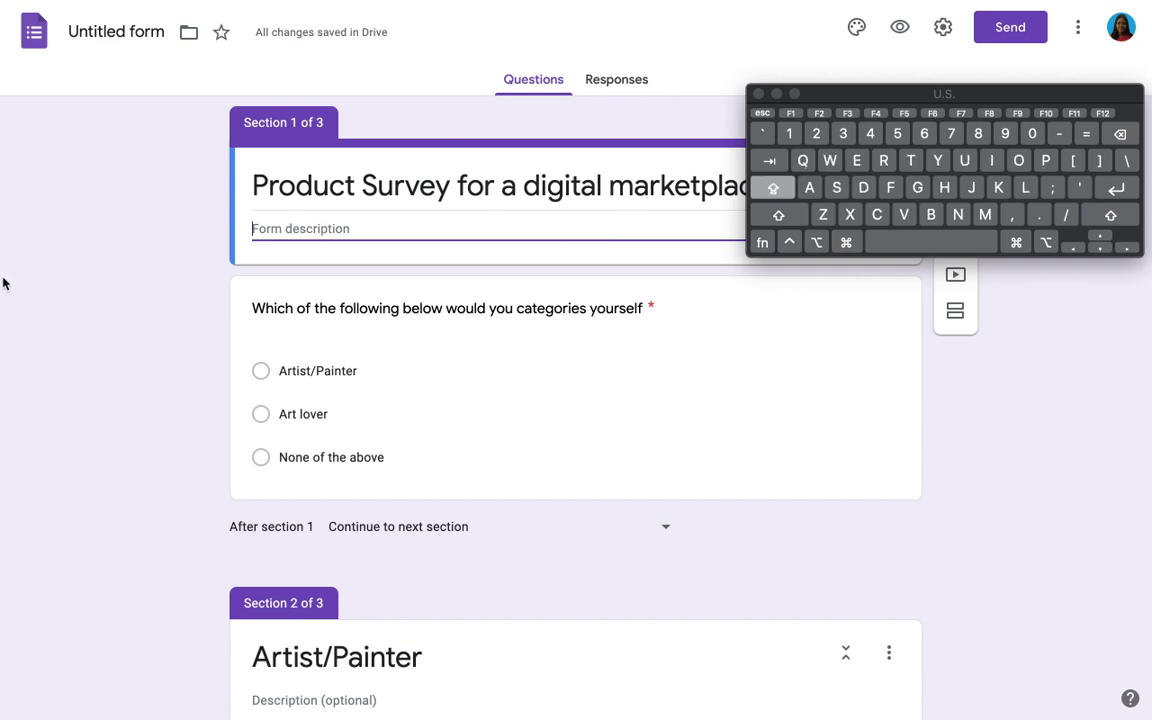
pyautogui.write('Hell')
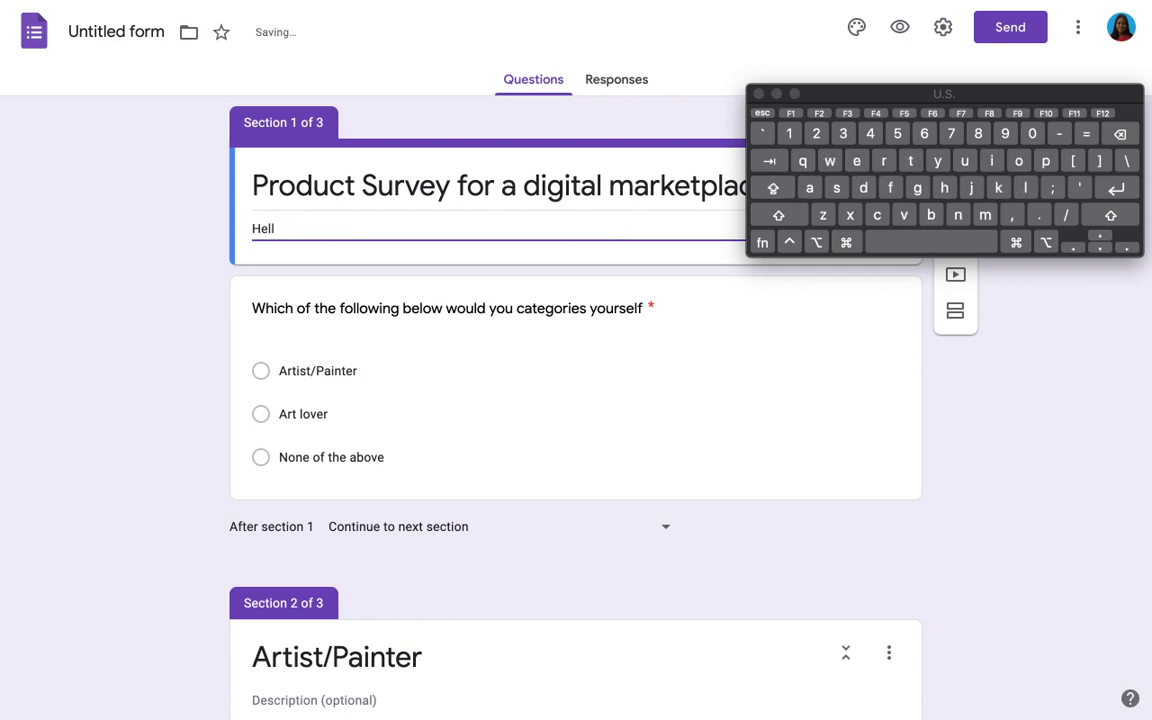
pyautogui.write('o, o')
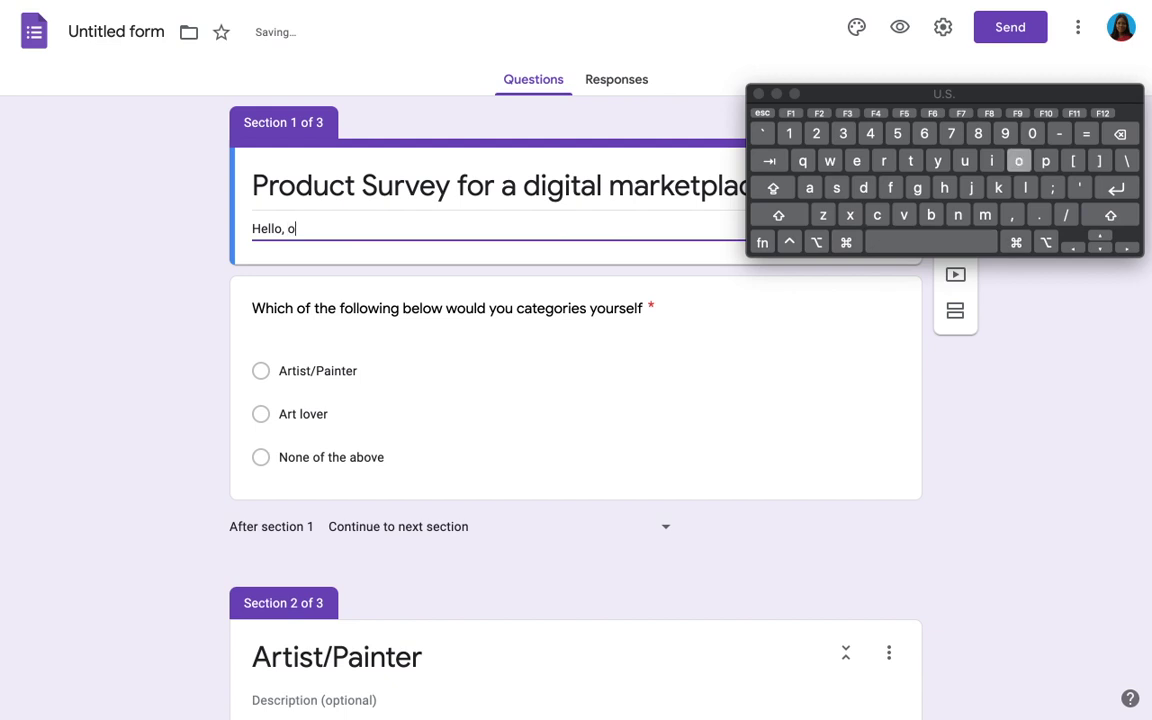
pyautogui.write('ur UI')
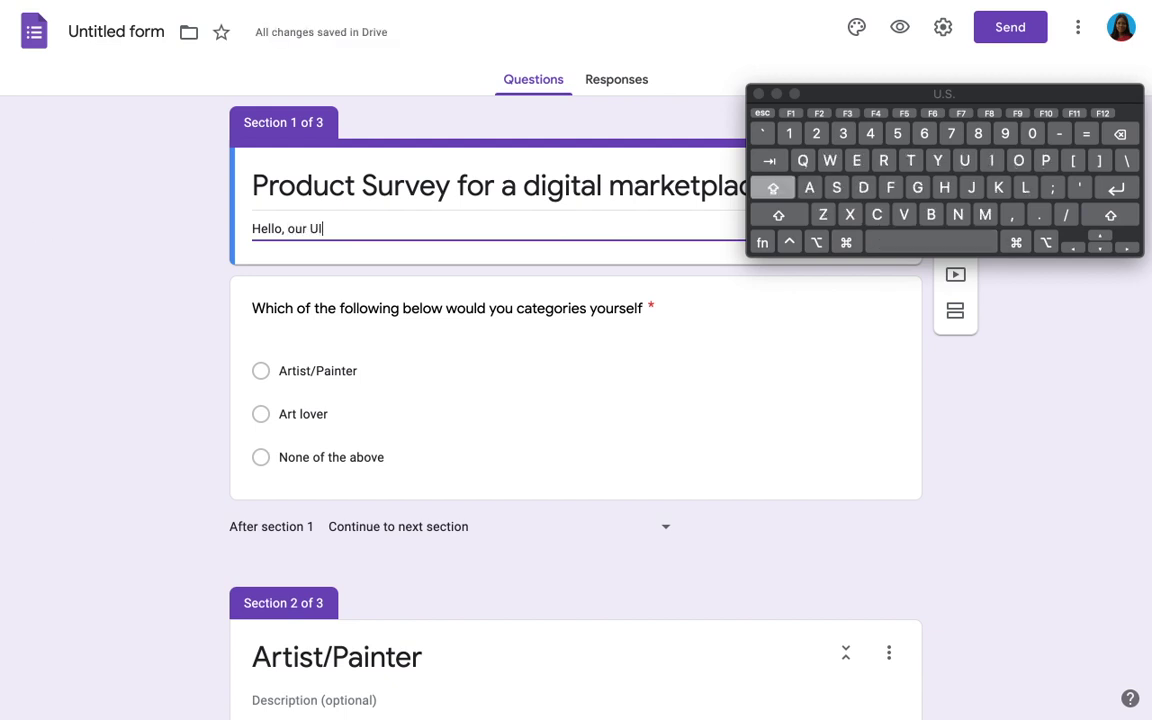
pyautogui.write('/UX D')
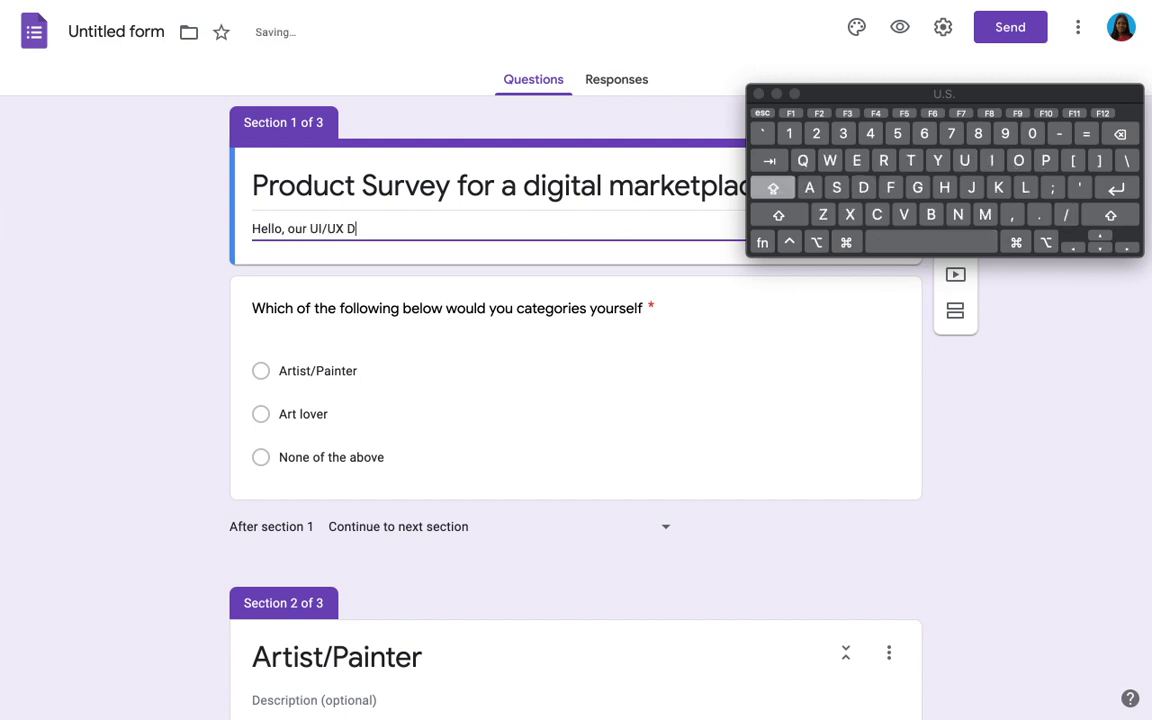
pyautogui.write('esign am')
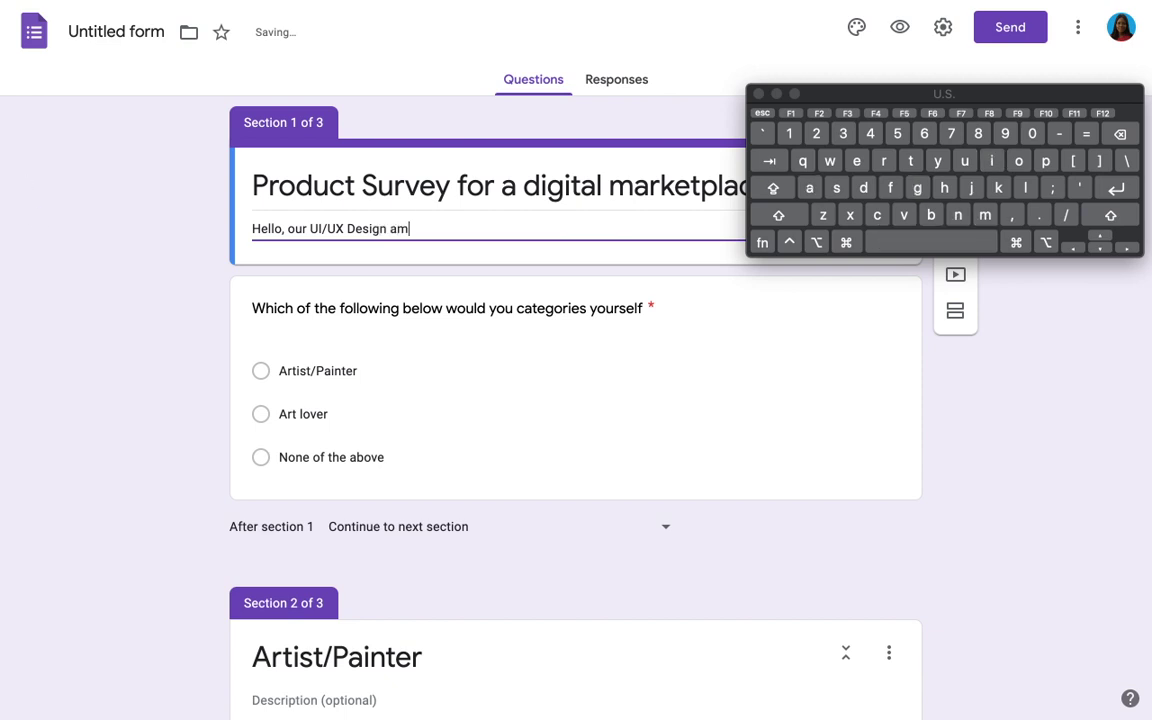
pyautogui.press('BackSpace')
pyautogui.press('BackSpace')
pyautogui.write('masterclass')
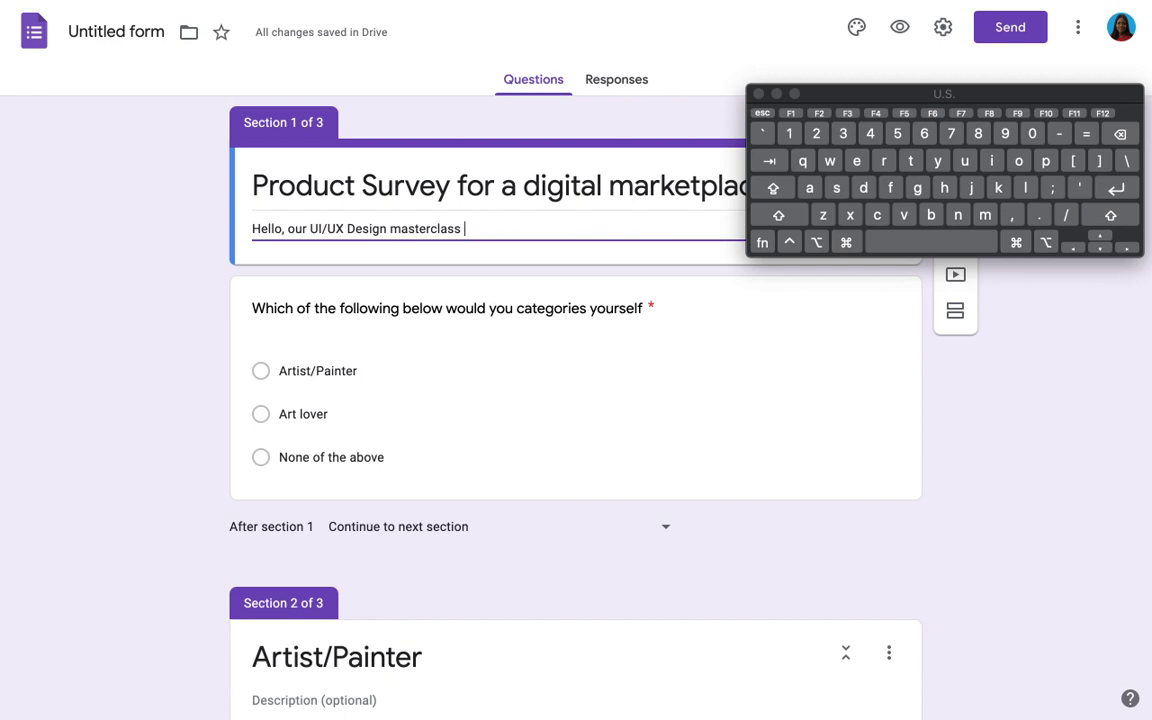
pyautogui.click(777, 94)
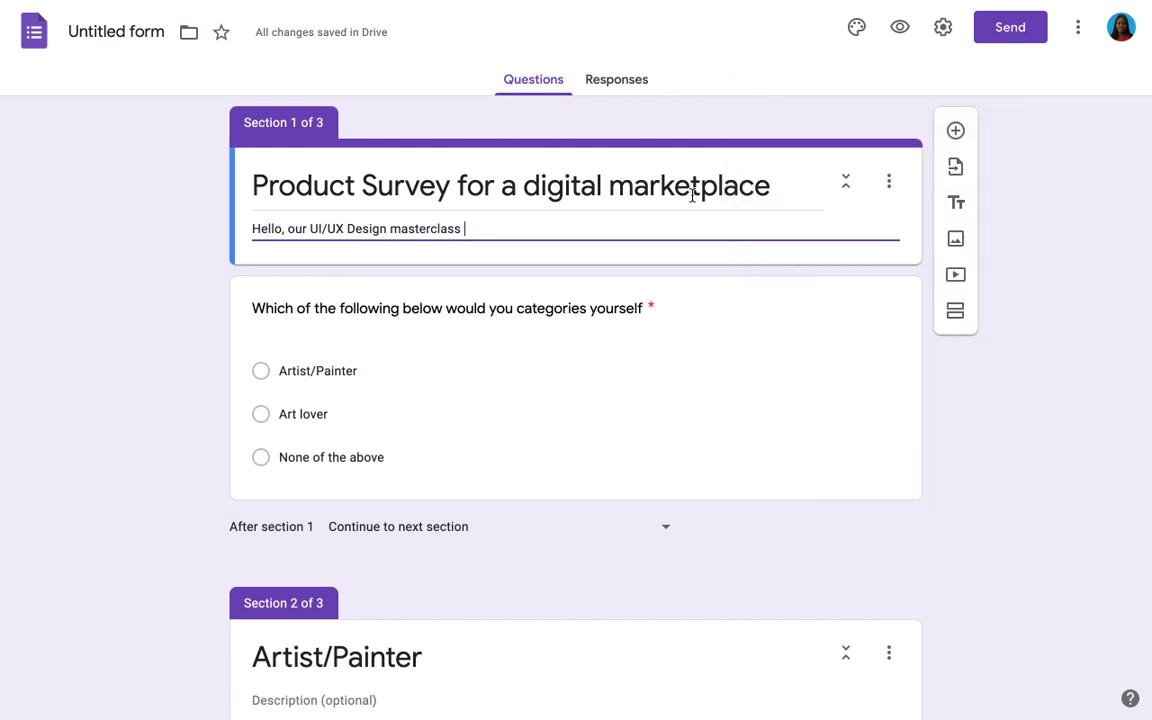
# Step: Rename the form file from Untitled form to 'Product Survey for a digital marketplace'
pyautogui.moveTo(488, 2)
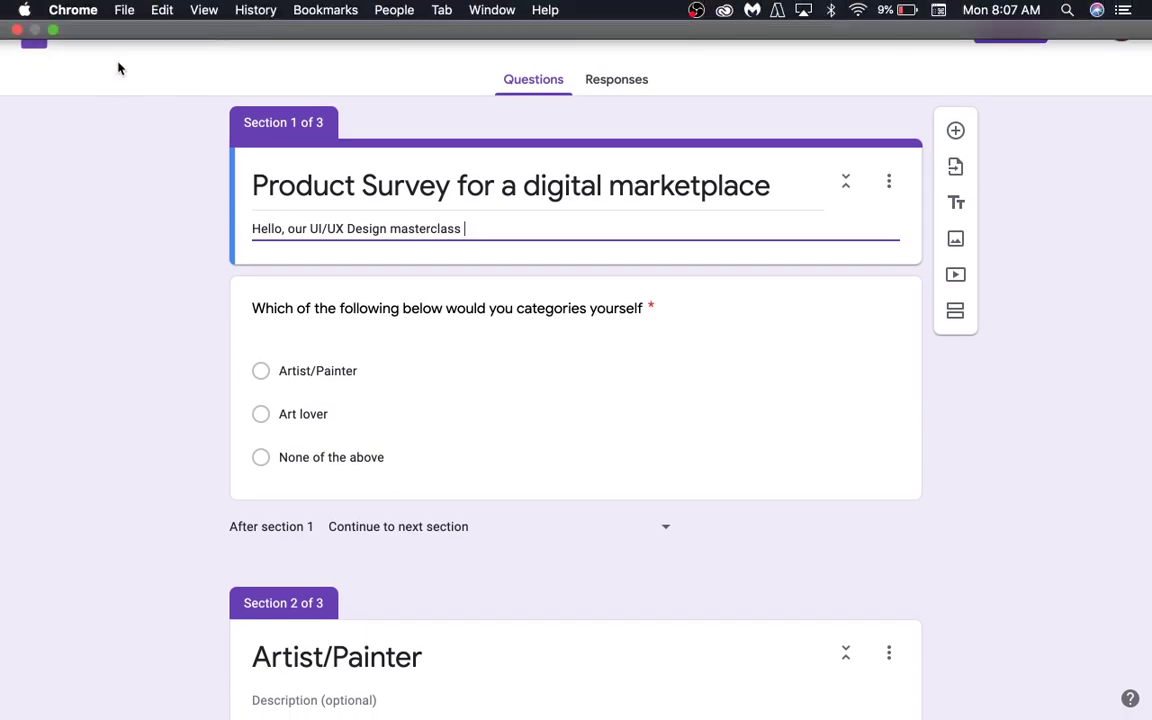
pyautogui.click(119, 67)
pyautogui.click(108, 36)
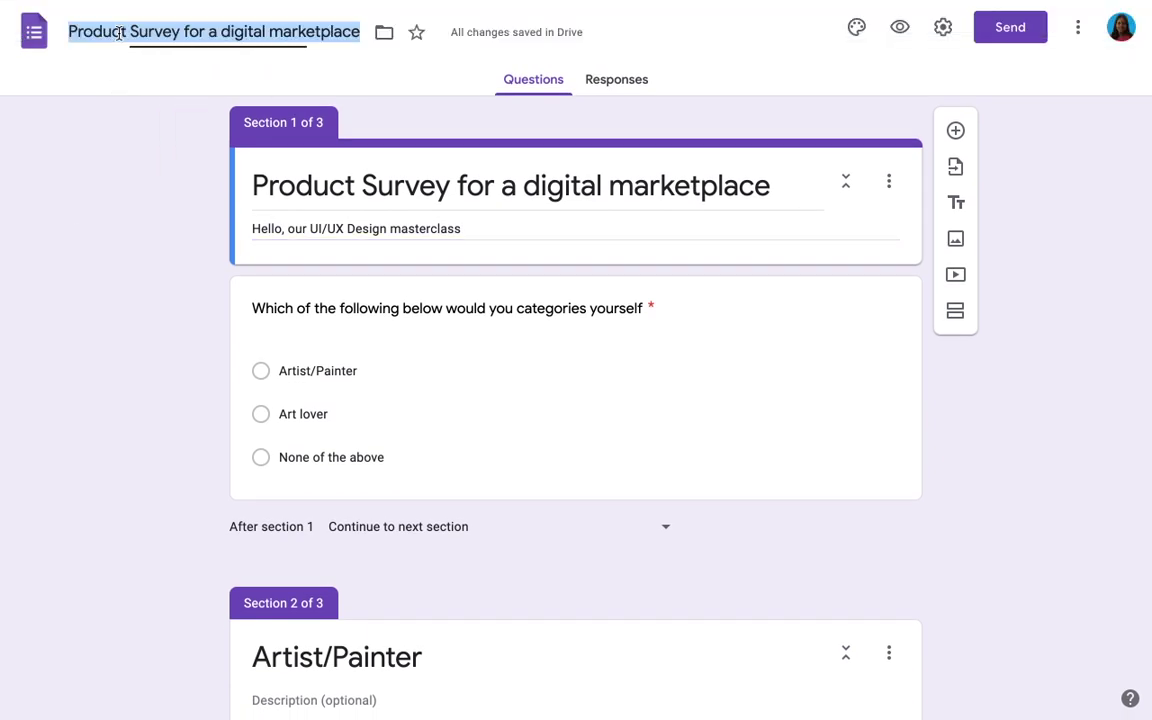
pyautogui.click(113, 258)
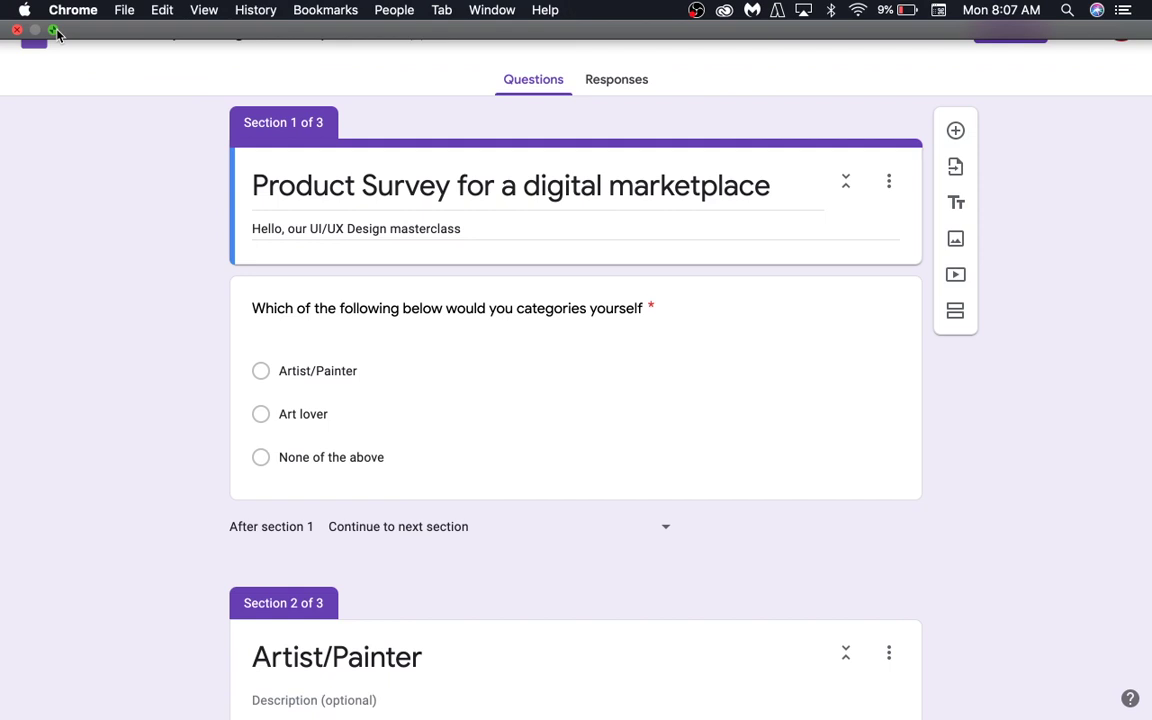
# Step: View the survey's Responses page showing 0 responses
pyautogui.click(617, 84)
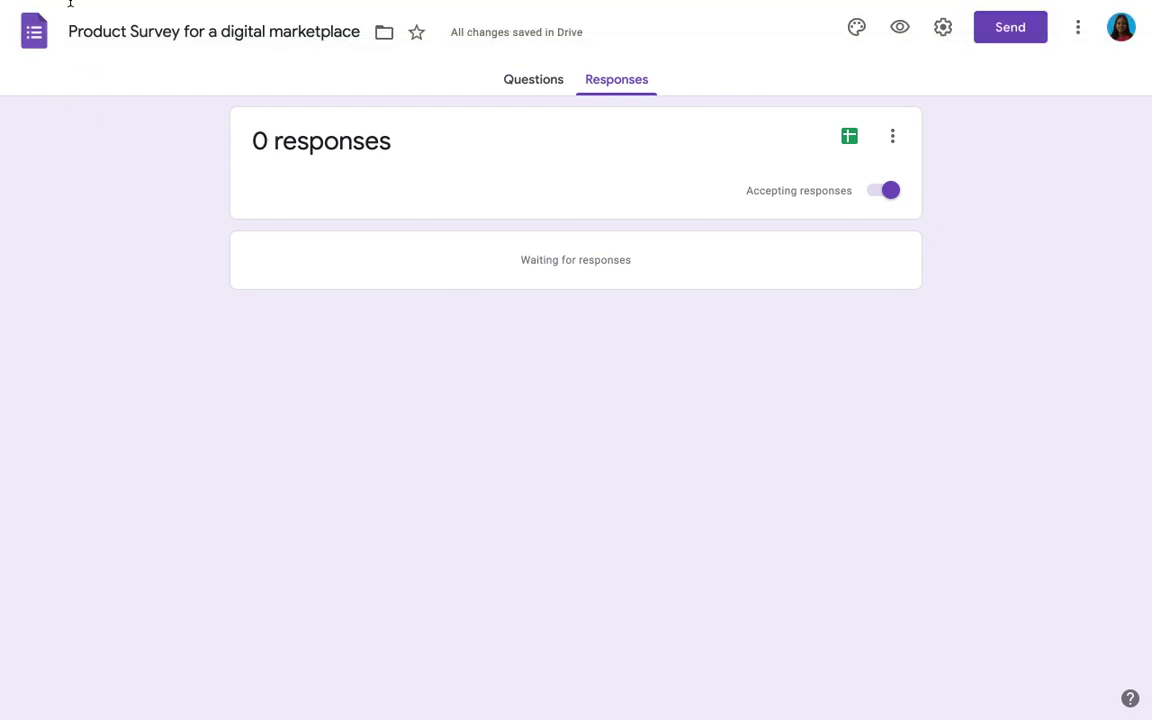
pyautogui.moveTo(124, 8)
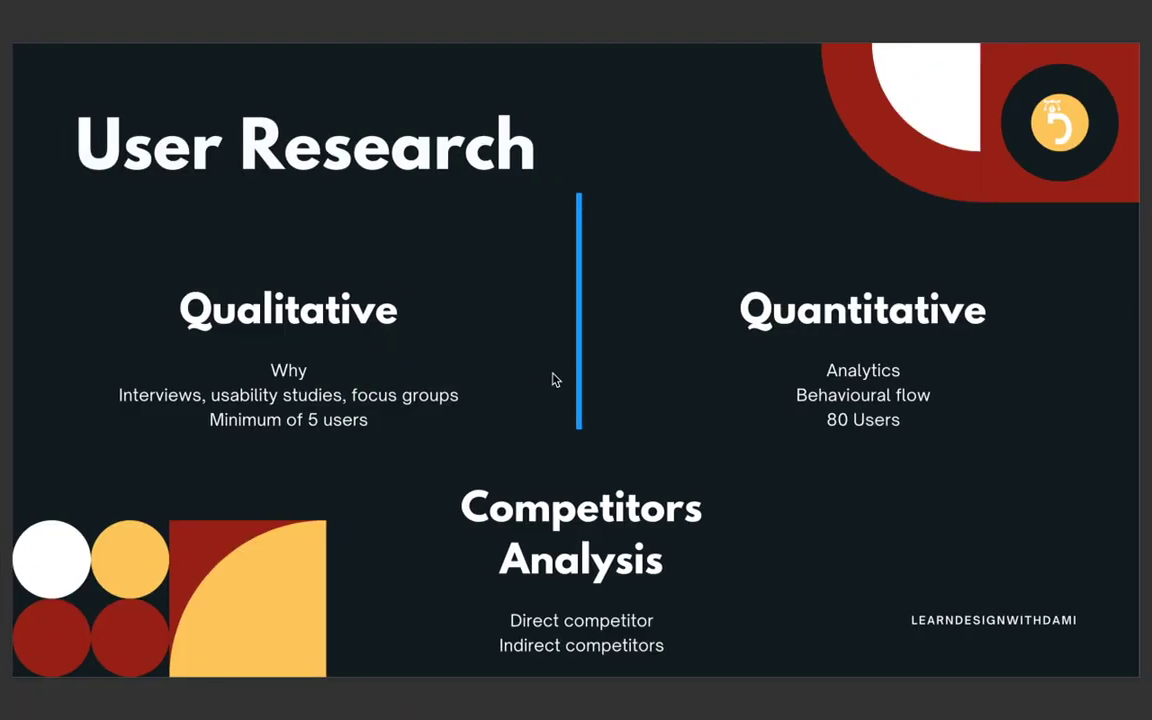